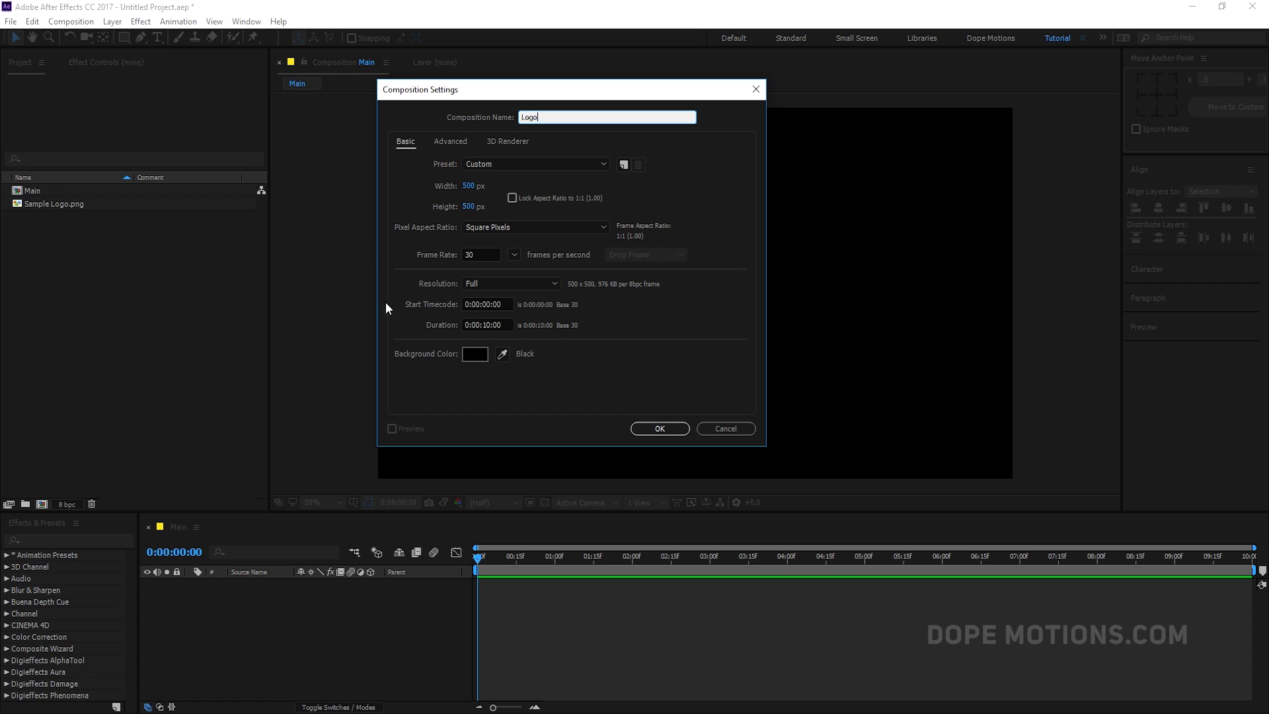
- Create the 500 x 500 px, 10-second composition named Logo and place Sample Logo.png in its centre
click(648, 428)
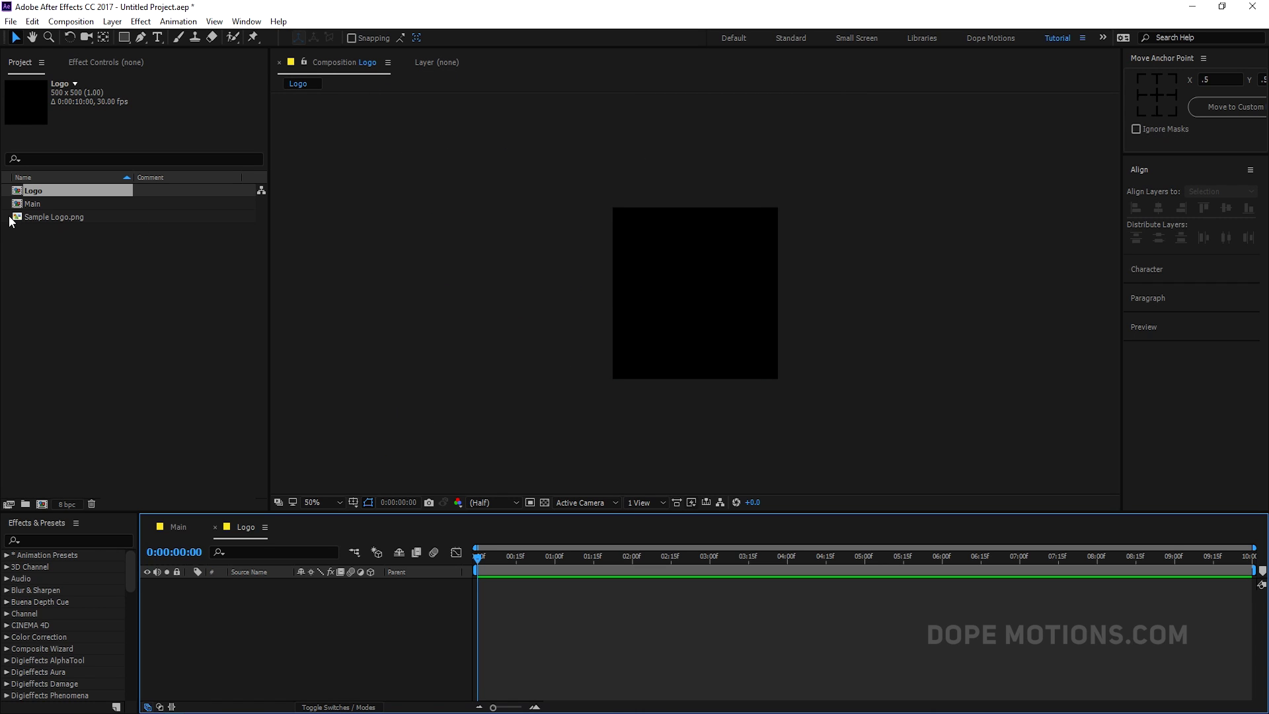
click(42, 218)
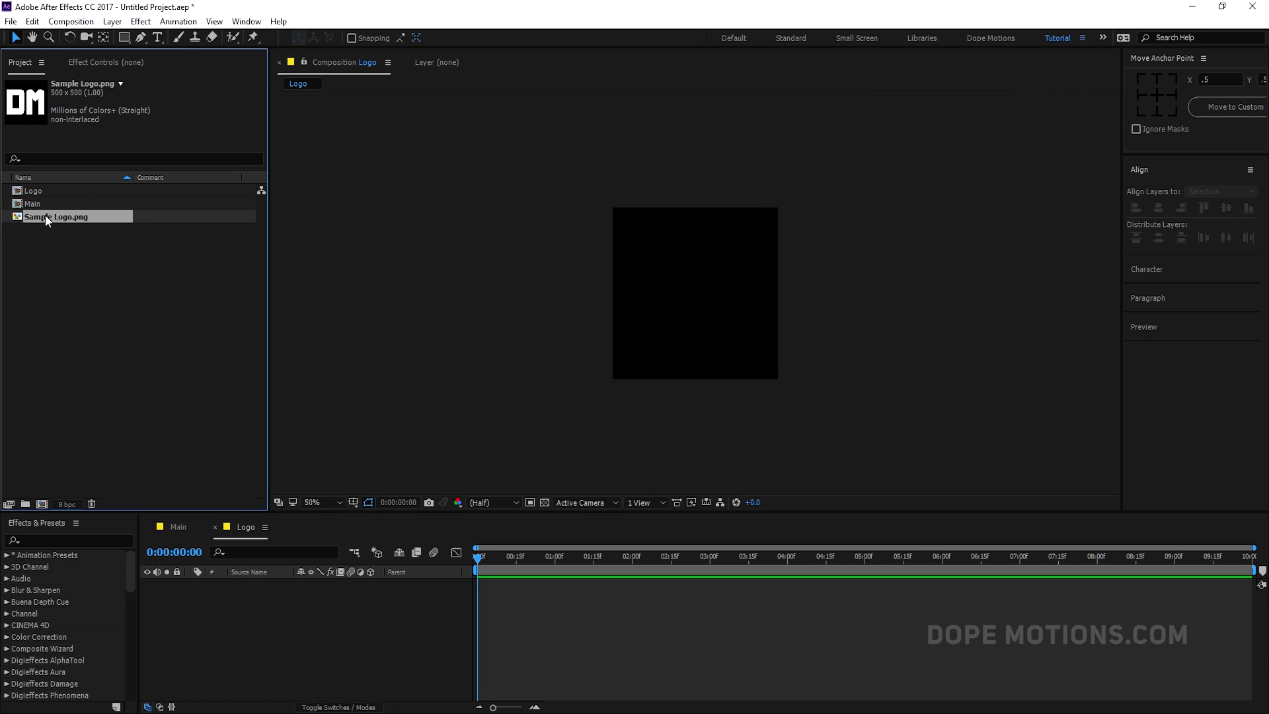
drag(56, 221, 687, 289)
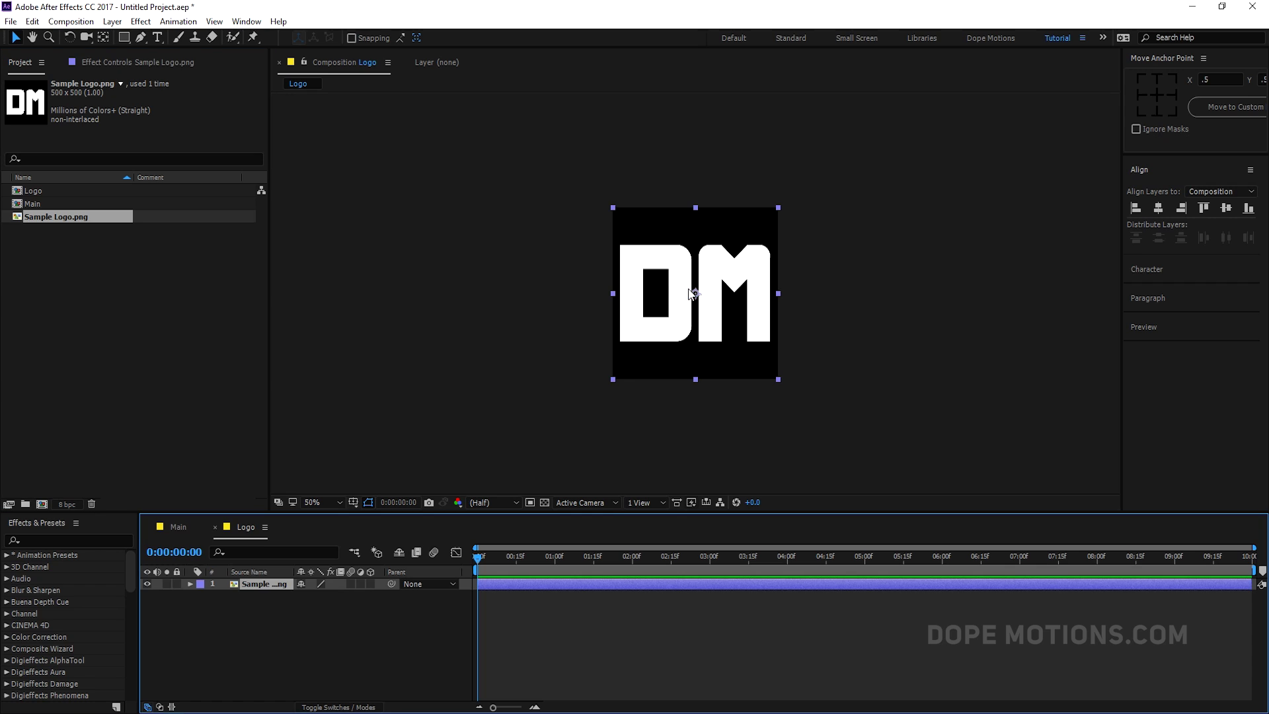
- Set the scale of the Sample Logo.png layer to 60%
key(s)
click(339, 595)
text(60)
click(326, 624)
- With no layer selected, add an ellipse shape layer that fills the whole Logo composition
click(692, 319)
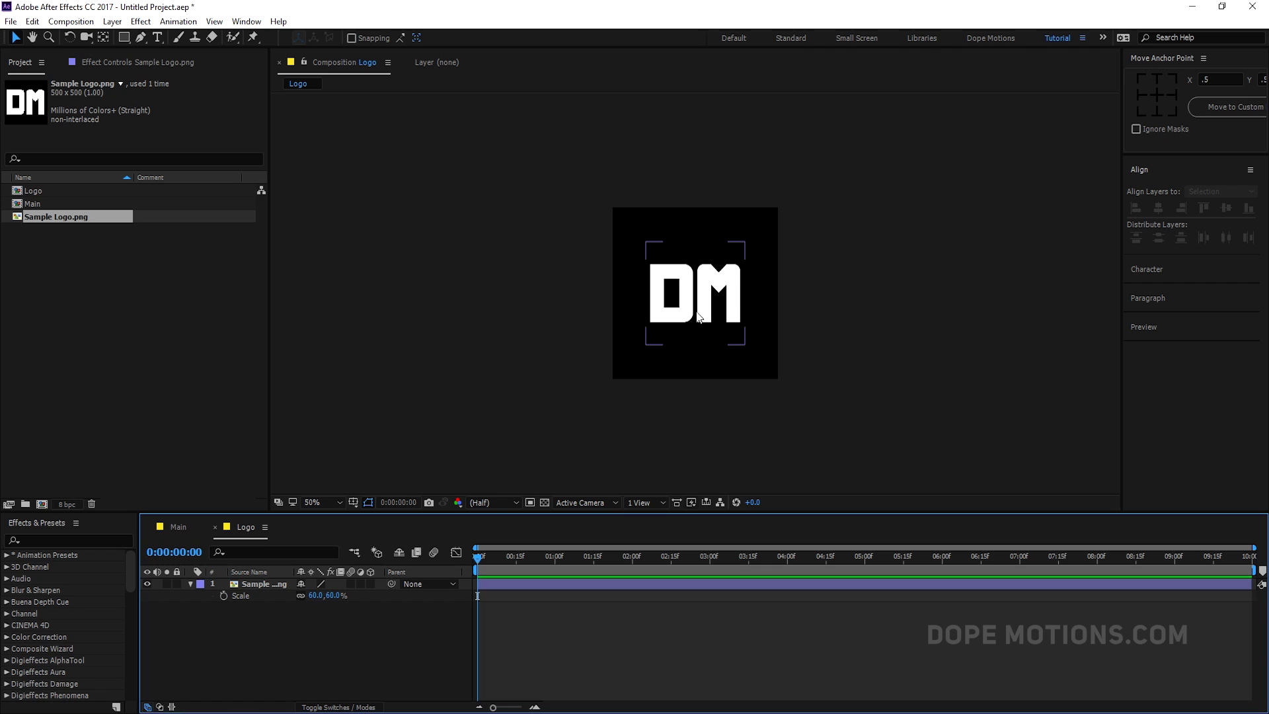
click(474, 231)
drag(127, 35, 164, 66)
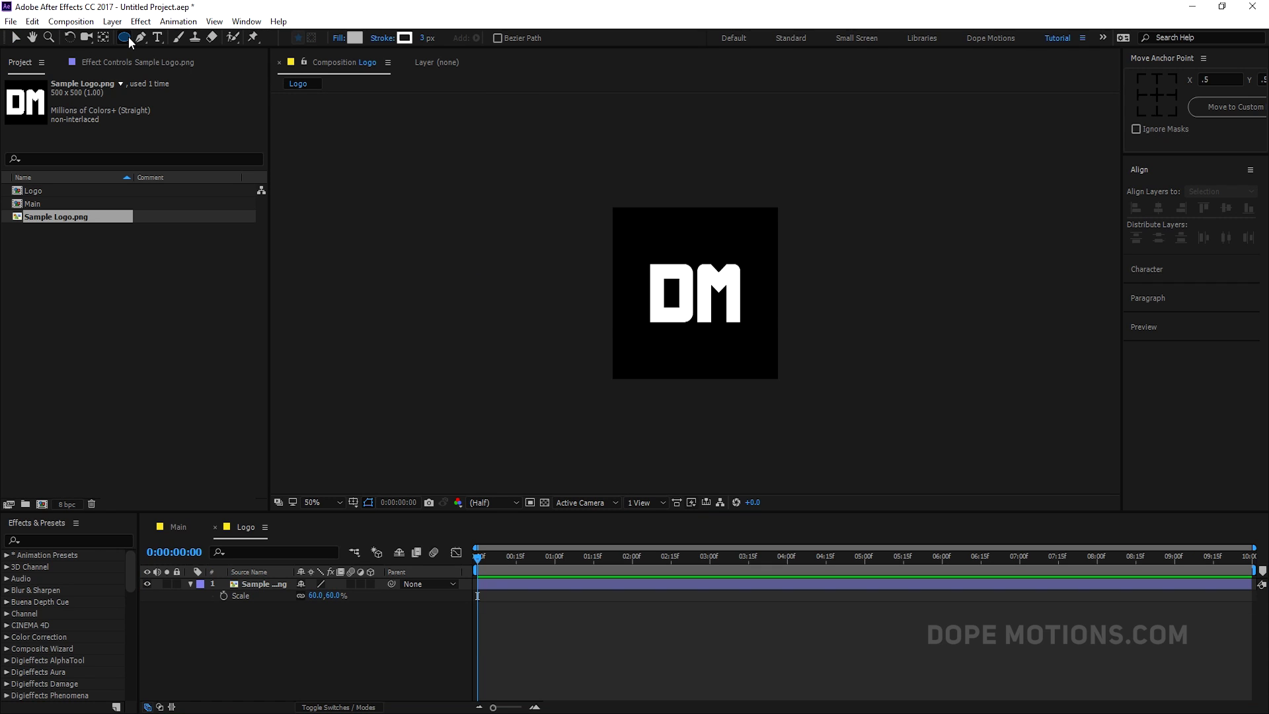
double_click(123, 37)
key(v)
- Set the ellipse's fill to the pinkish red F51D50
click(458, 40)
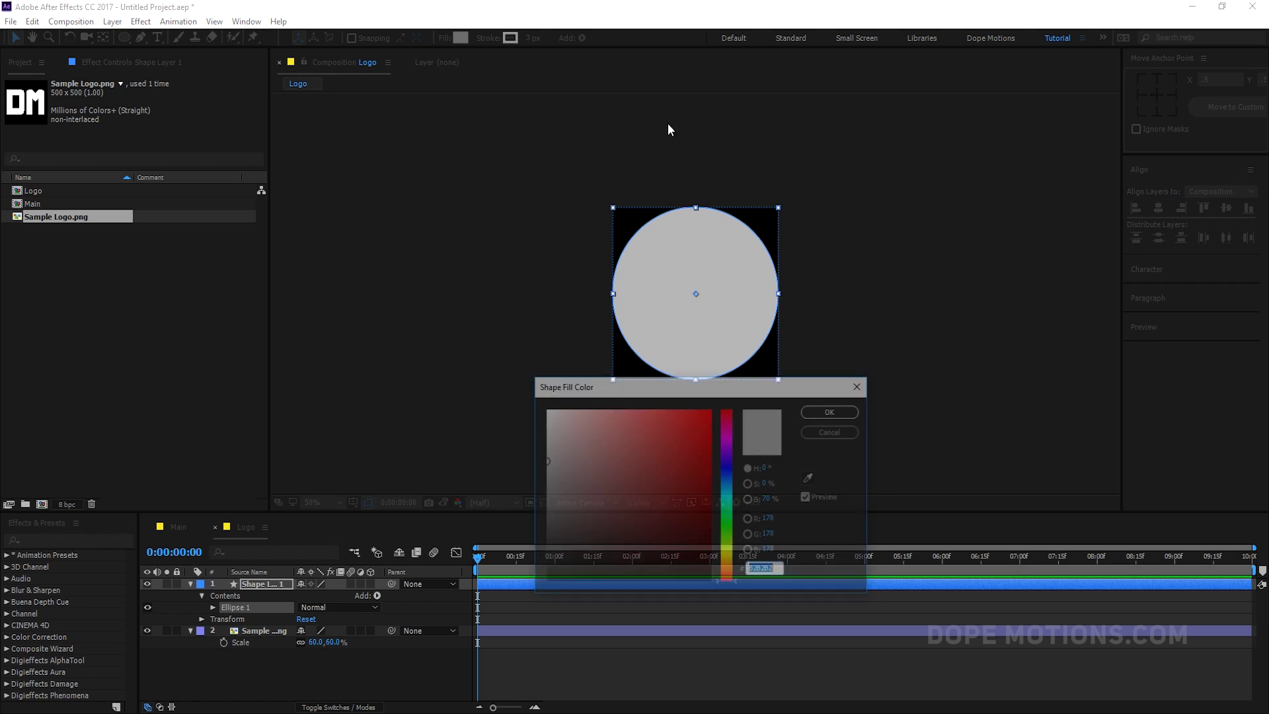
mouse_move(727, 429)
mouse_down()
mouse_move(730, 466)
mouse_move(731, 414)
mouse_up()
click(692, 415)
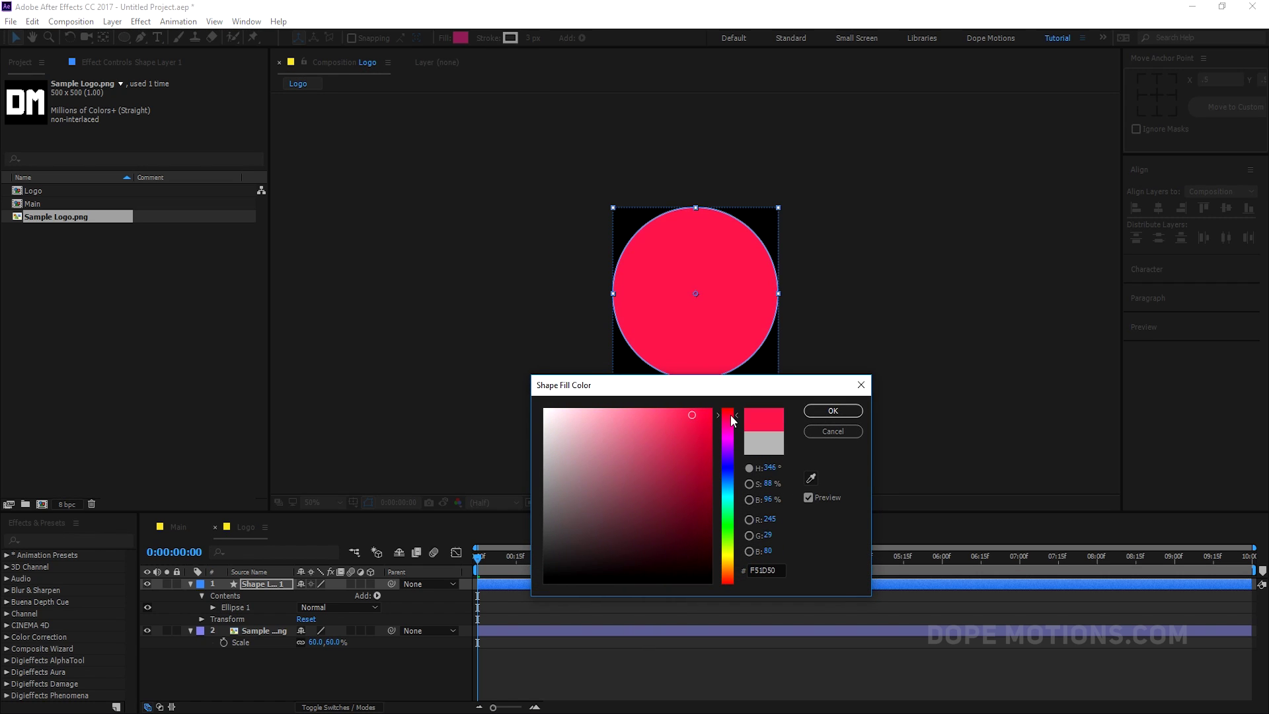
click(833, 410)
- Place the ellipse shape layer beneath the Sample Logo.png layer and set its stroke width to 0 px
drag(277, 585, 269, 656)
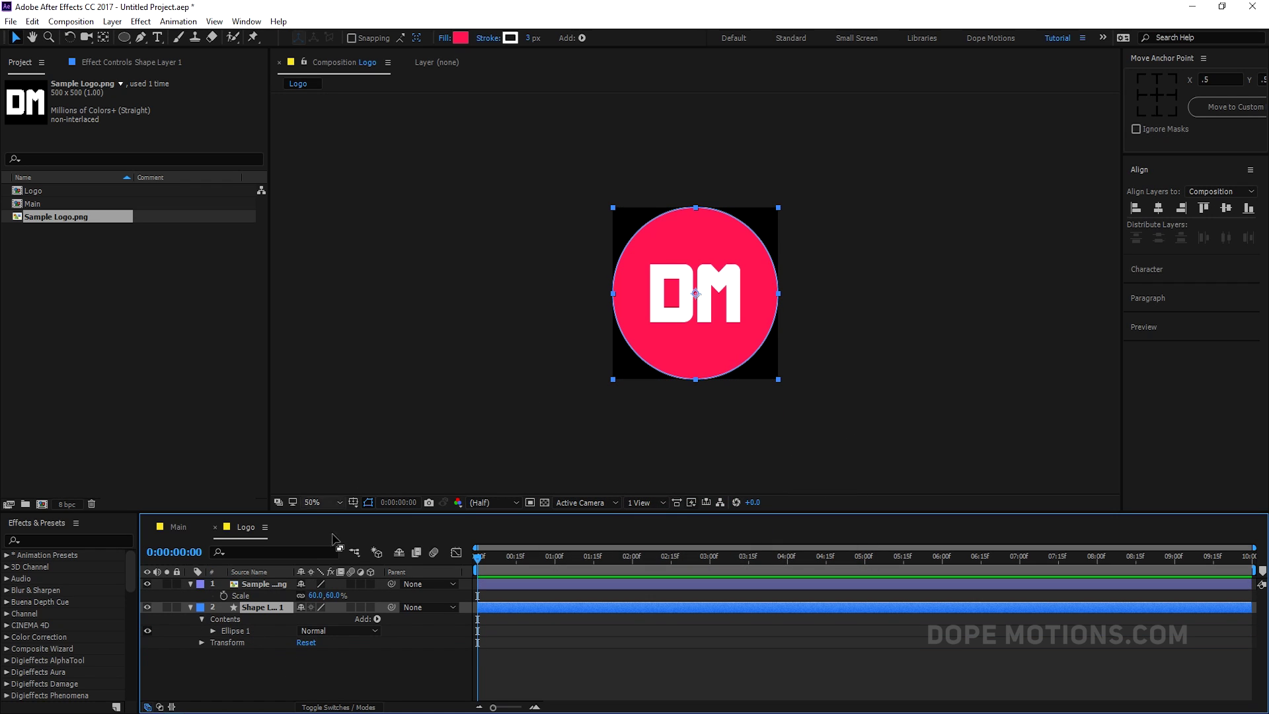
drag(529, 42, 509, 43)
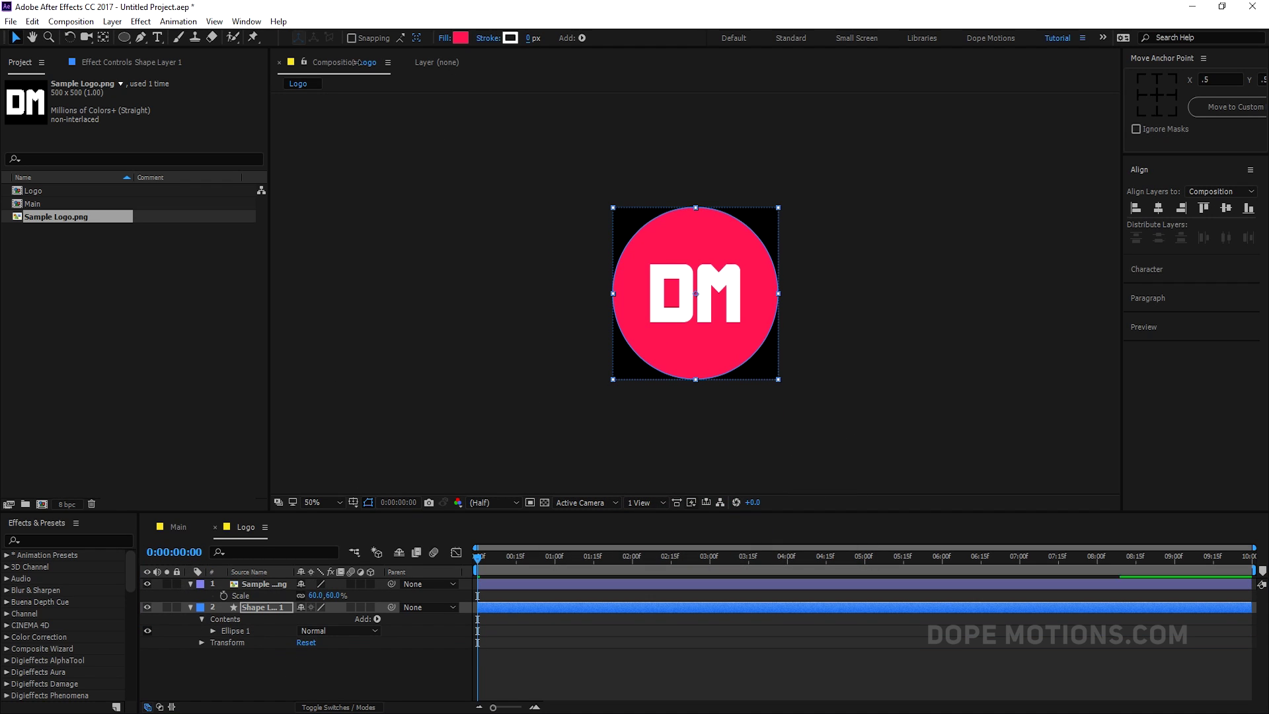
click(251, 676)
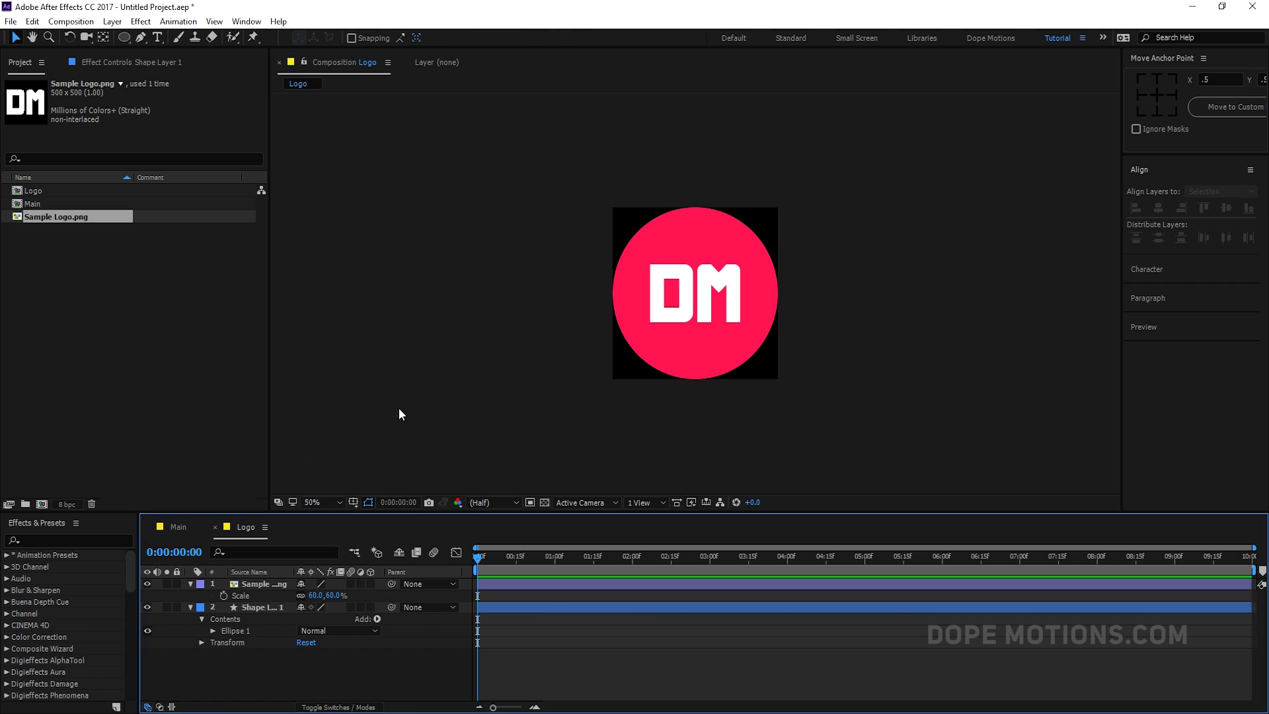
- Open the Main composition and add the Logo composition to it as a layer
click(165, 426)
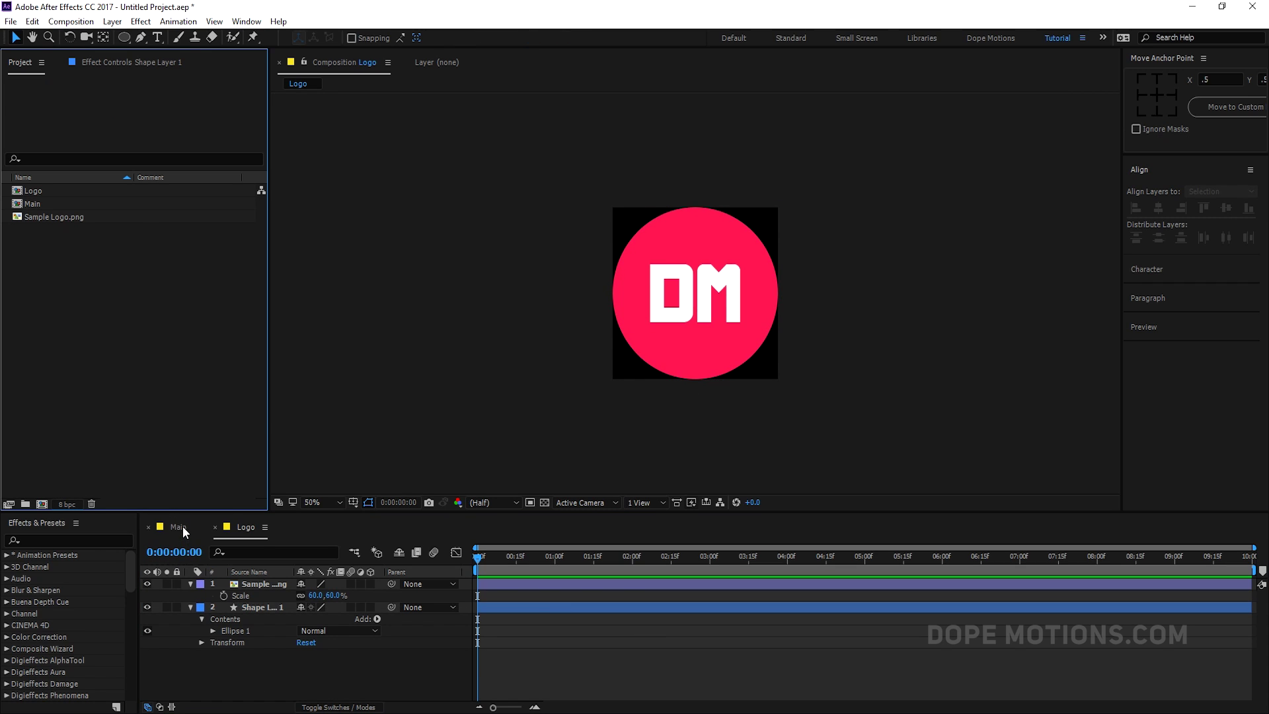
click(182, 527)
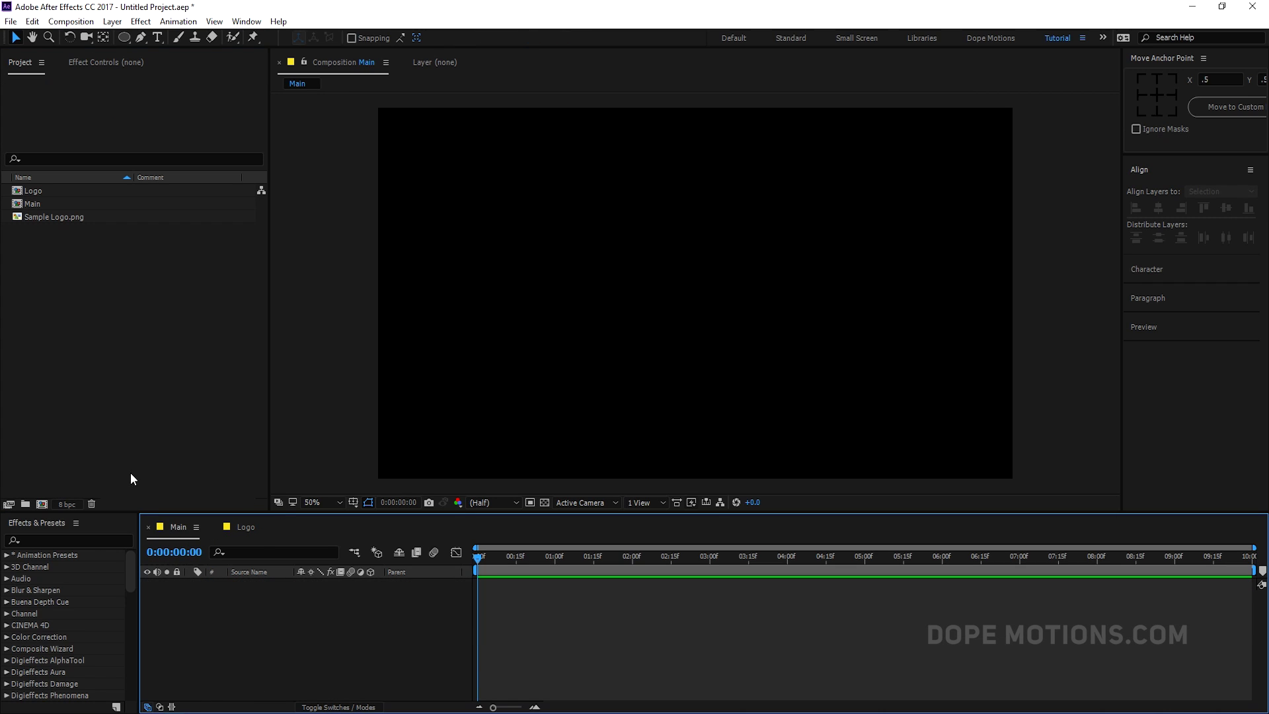
click(40, 191)
drag(41, 191, 236, 593)
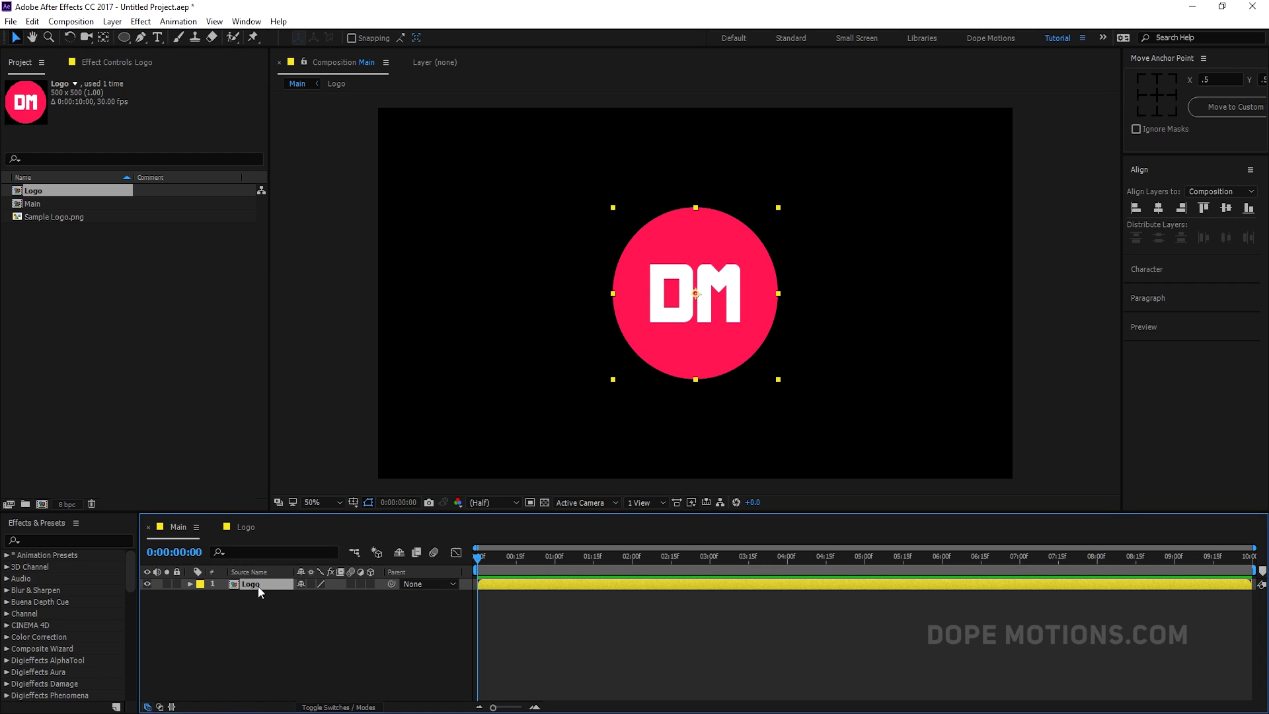
- In the Logo composition, set the scale of the ellipse shape layer to 90%
click(243, 527)
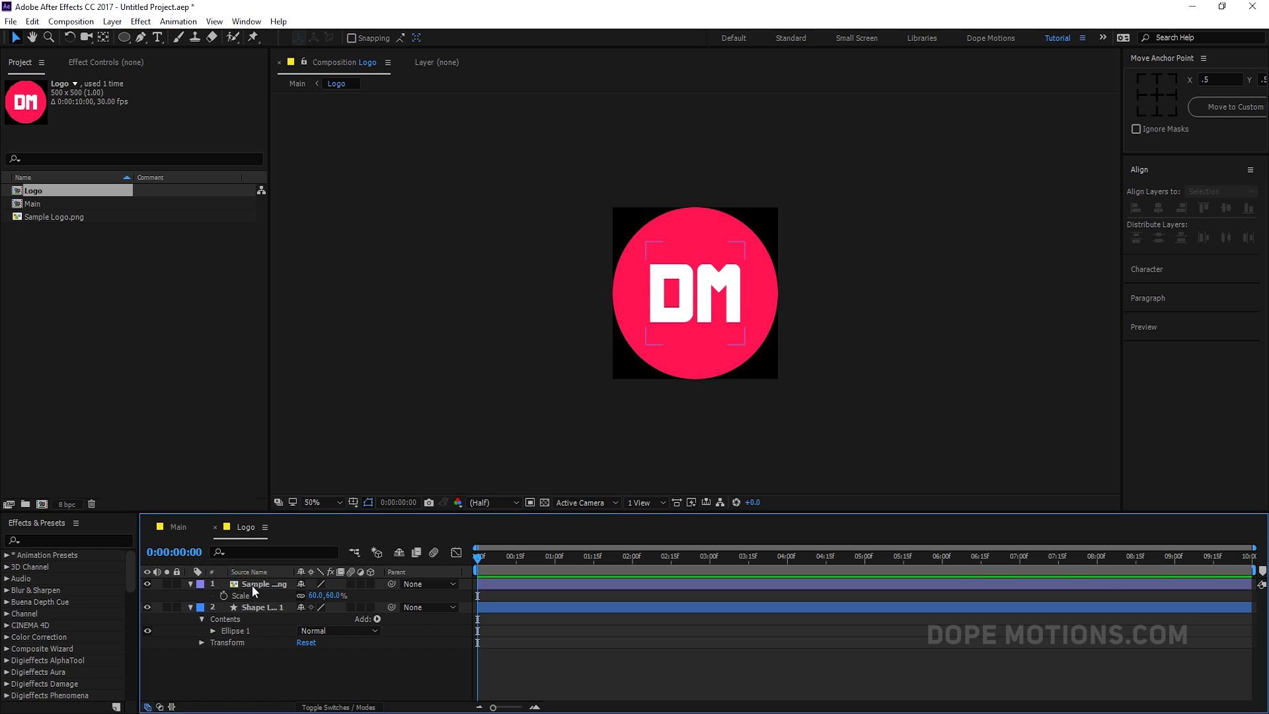
click(252, 585)
click(258, 608)
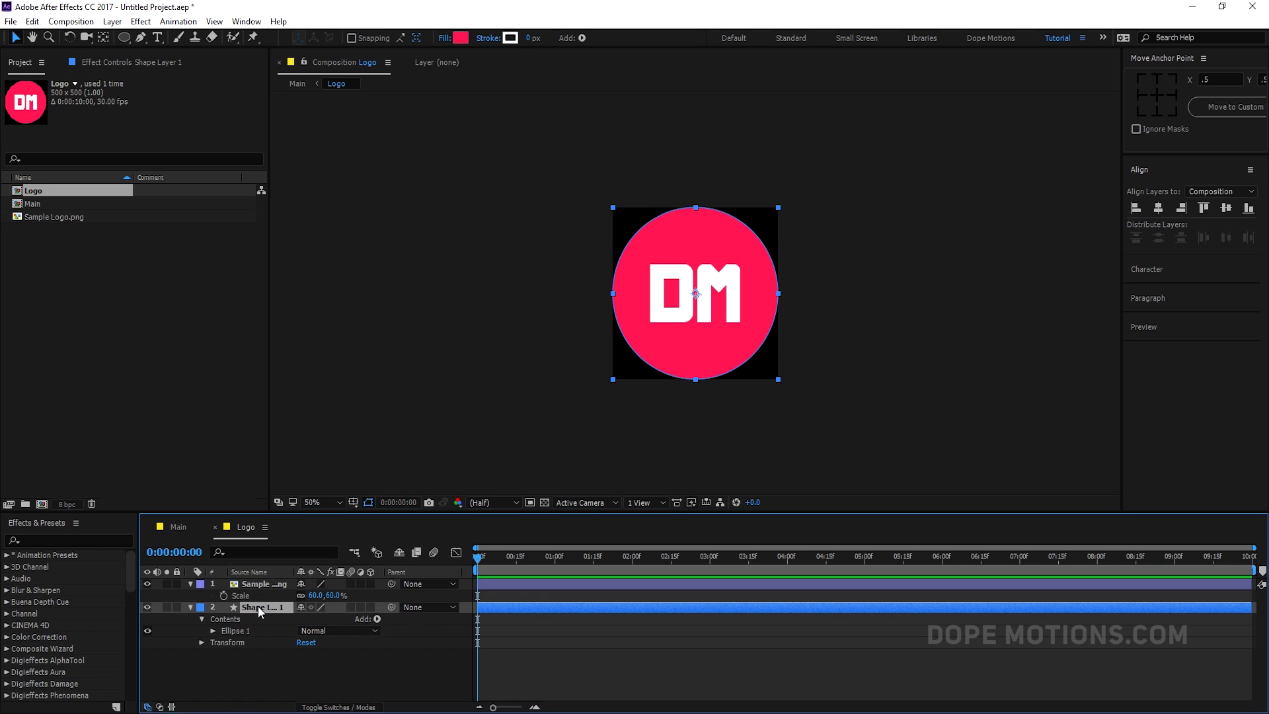
key(s)
click(338, 619)
text(9)
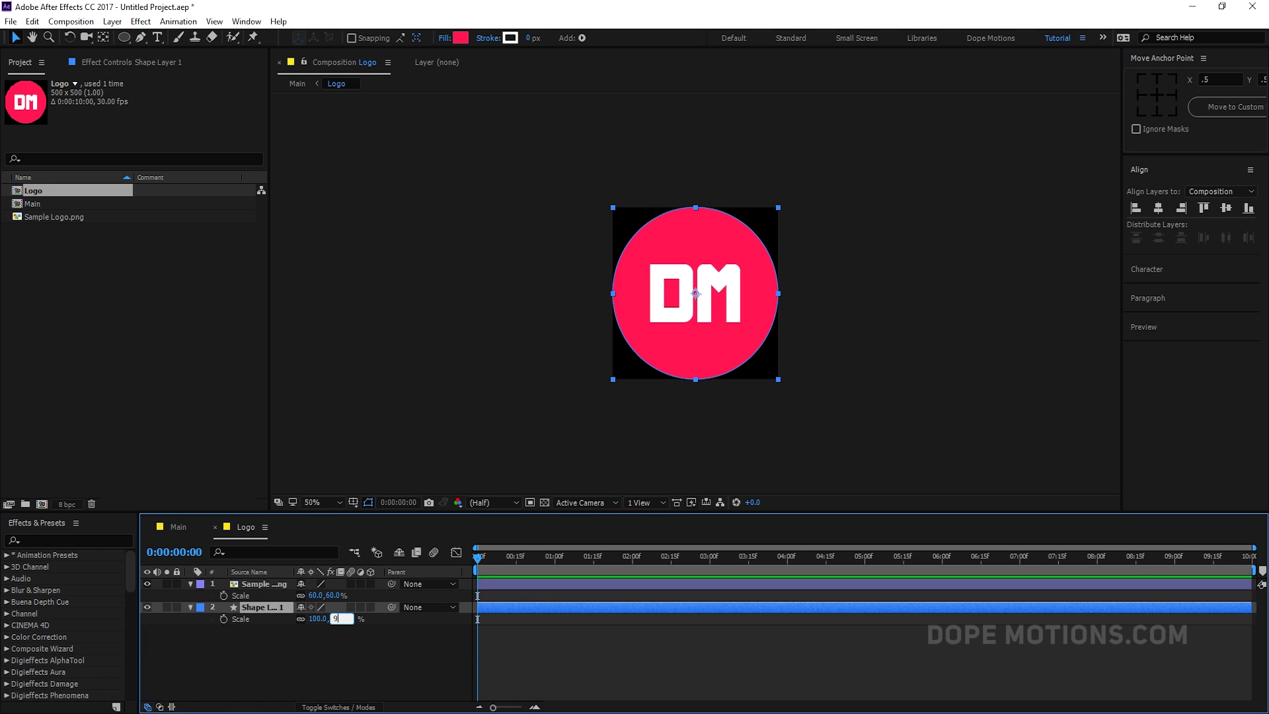
text(0)
key(Return)
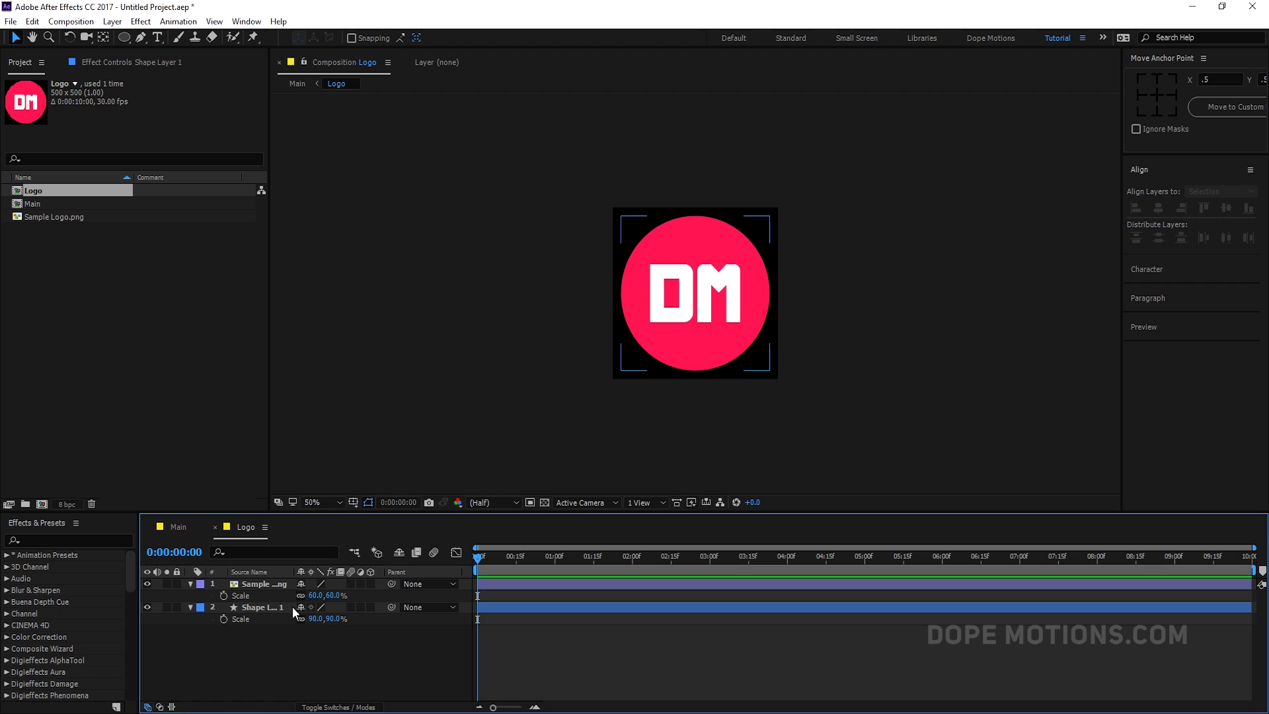
- Set the scale of the Sample Logo.png layer to 50% and return to the Main composition
click(330, 595)
text(50)
key(Return)
click(178, 527)
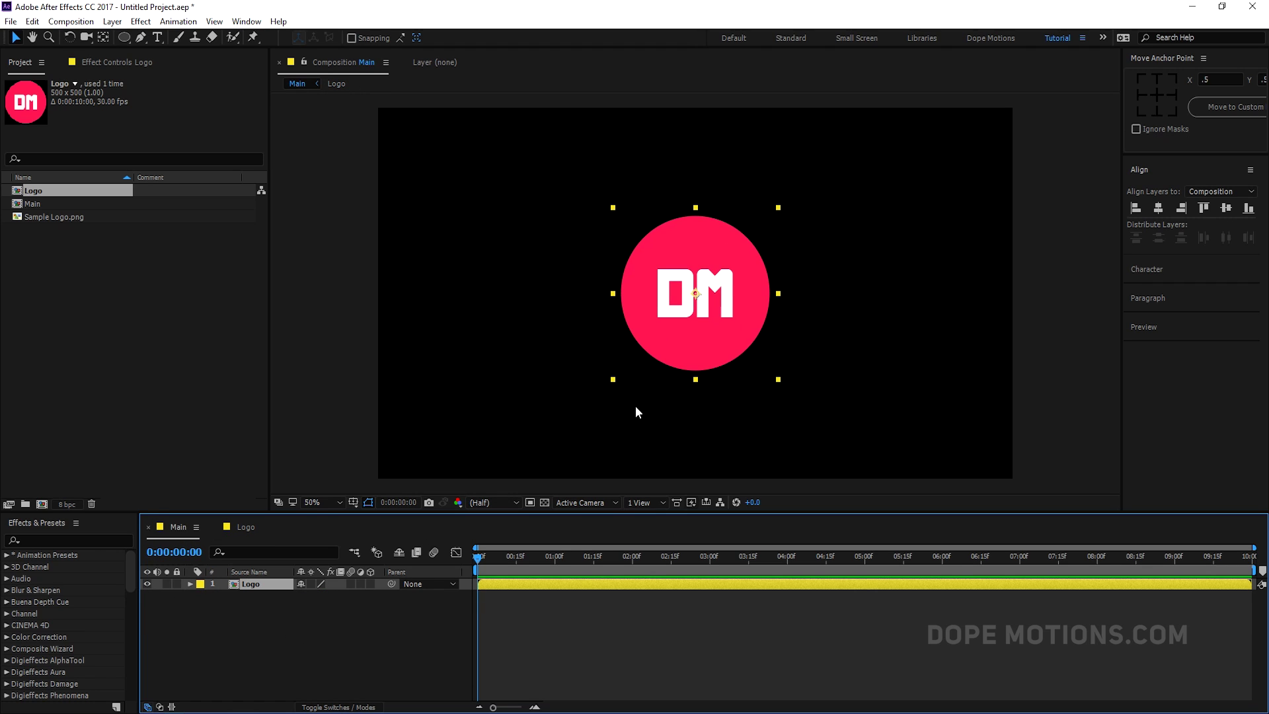
- Using the rulers, place two vertical and two horizontal guides touching the four edges of the red circle, and hide the rulers
click(239, 626)
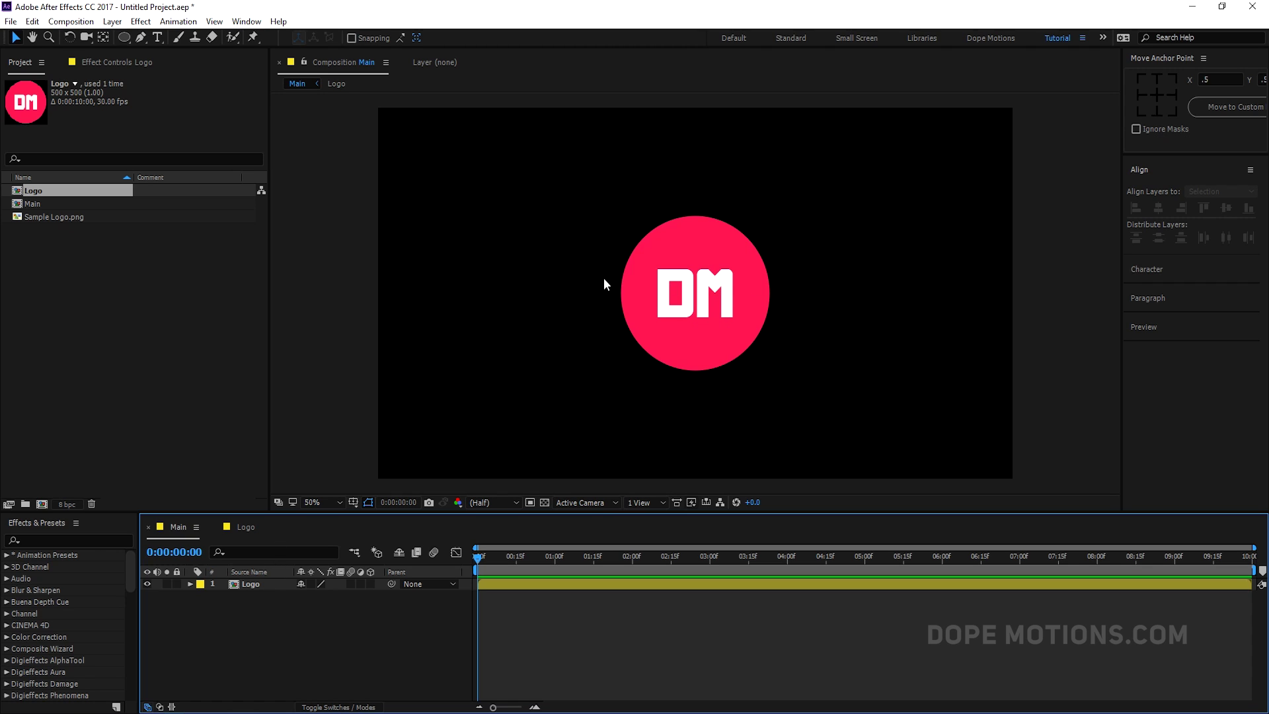
key(ctrl+r)
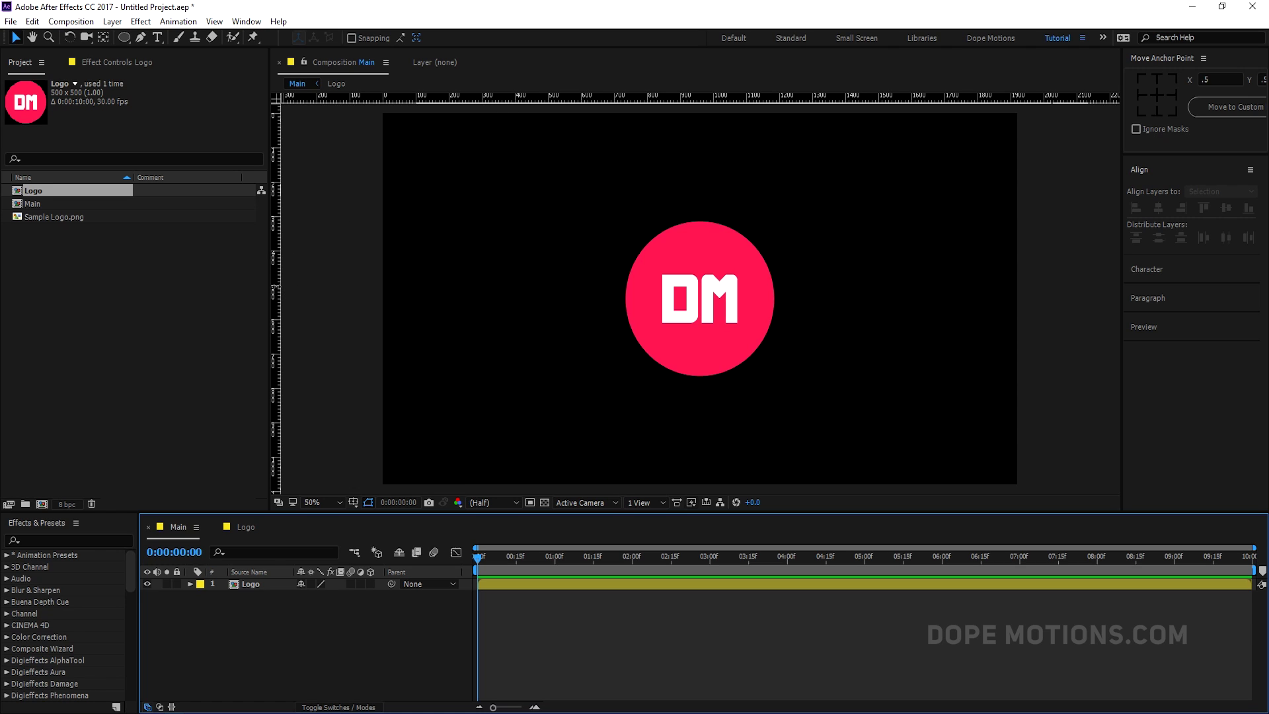
drag(275, 310, 624, 322)
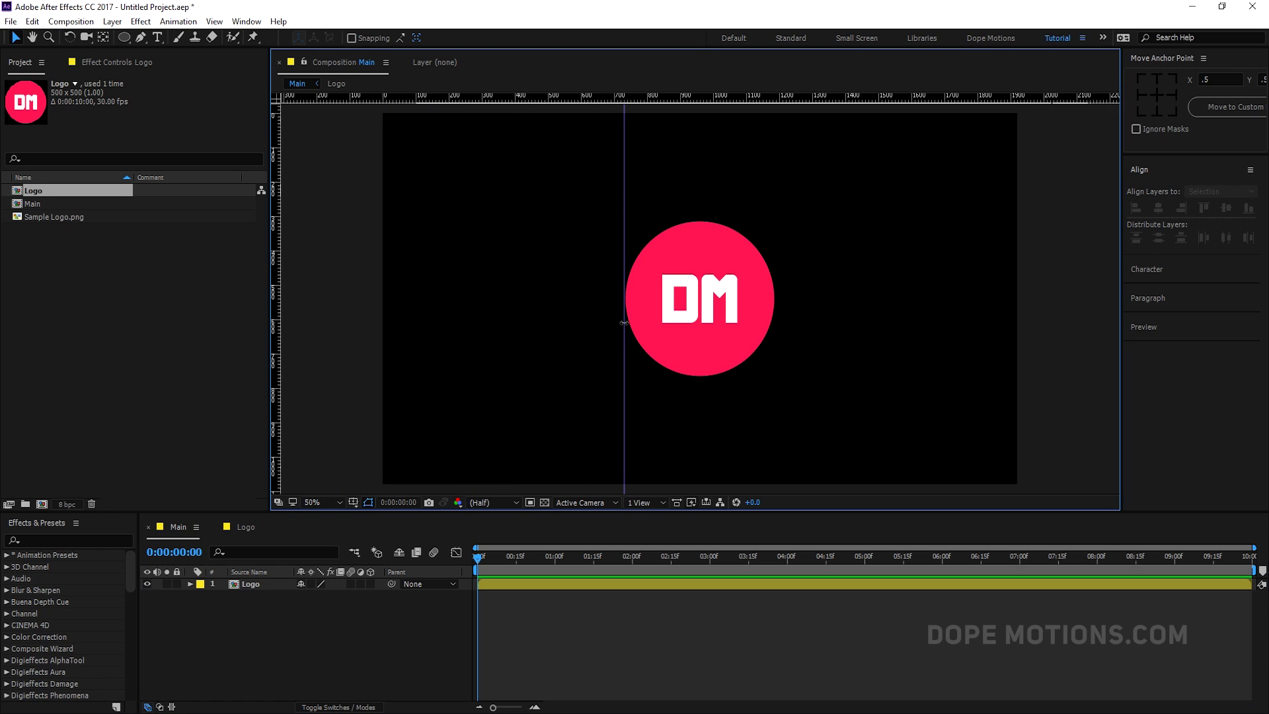
drag(732, 99, 702, 220)
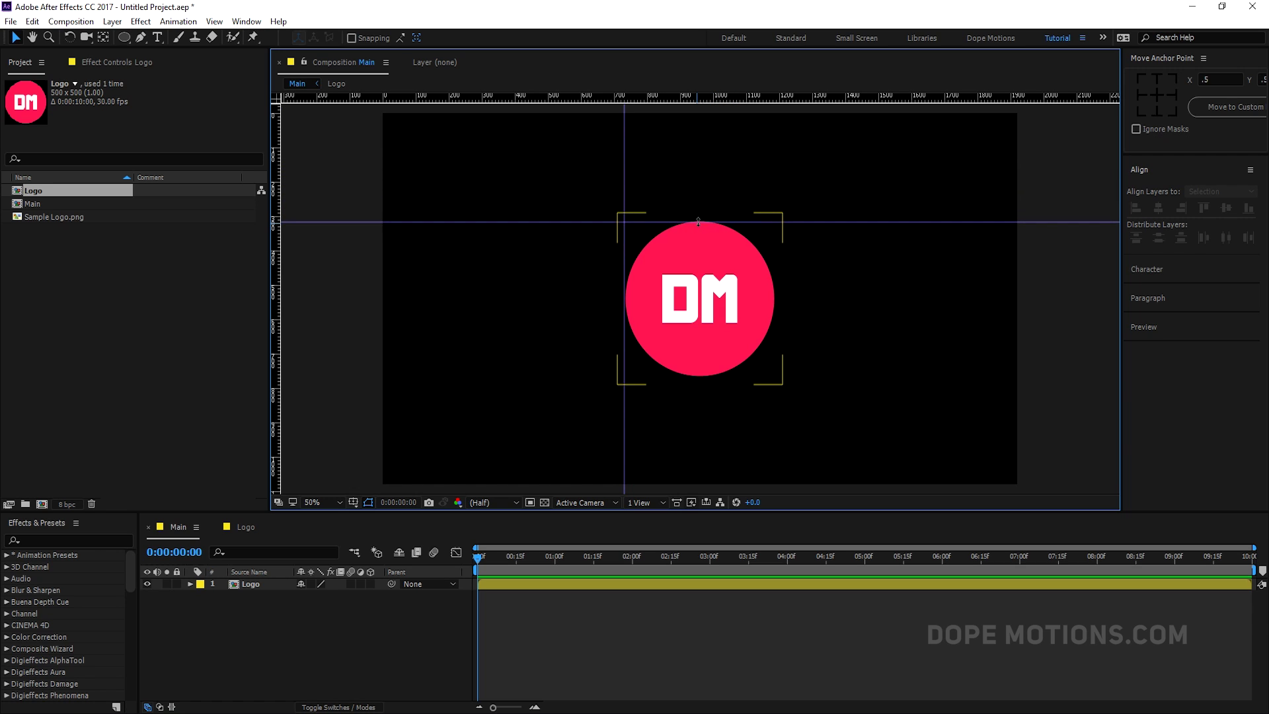
drag(698, 222, 698, 220)
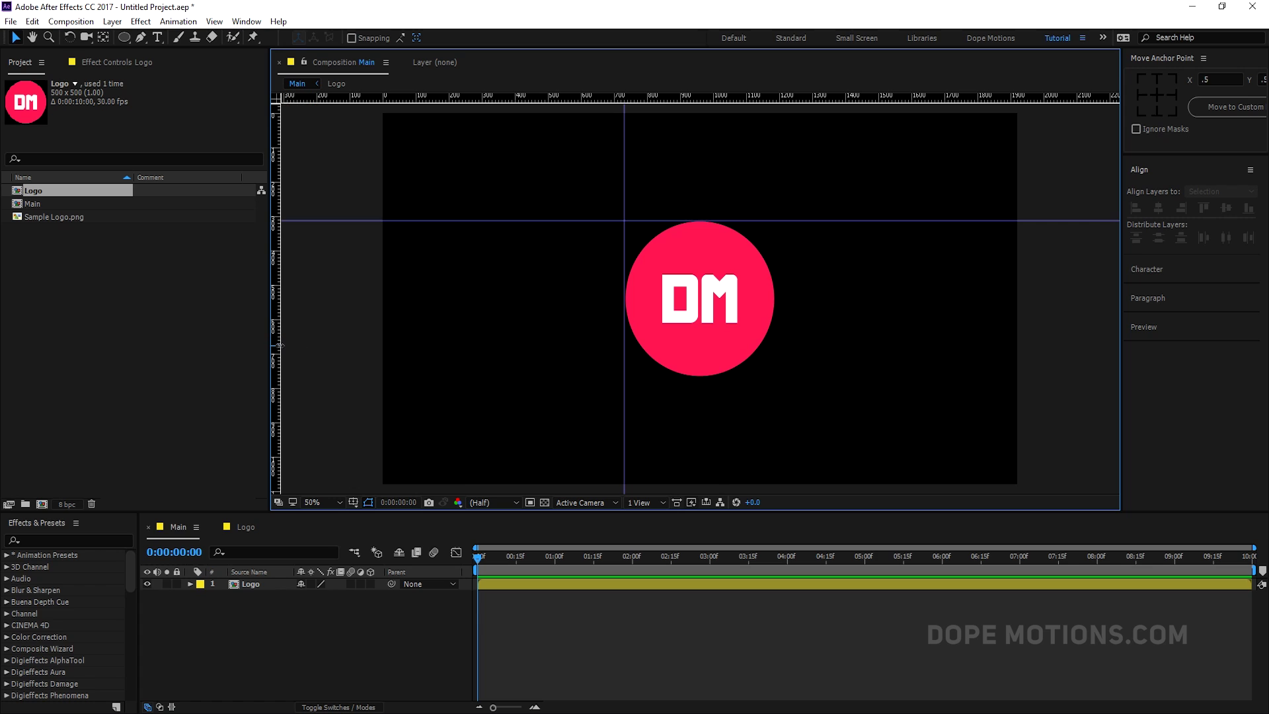
drag(280, 345, 774, 359)
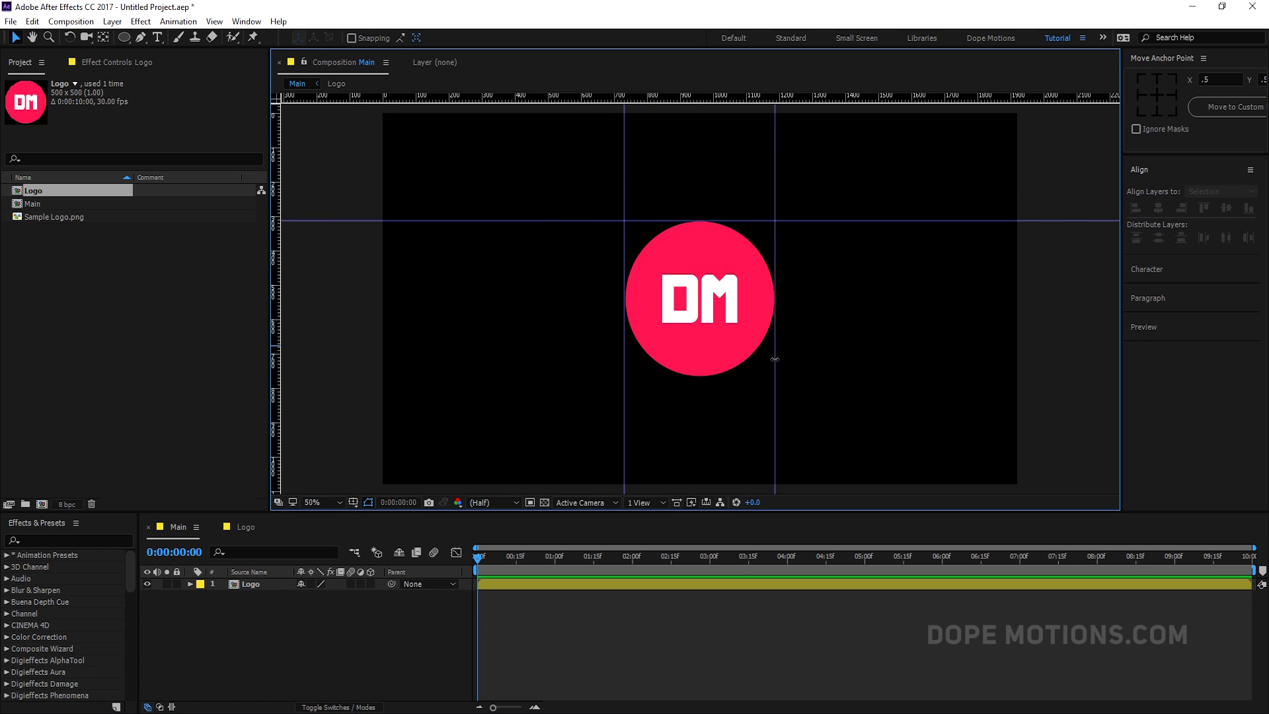
drag(691, 98, 700, 375)
click(341, 539)
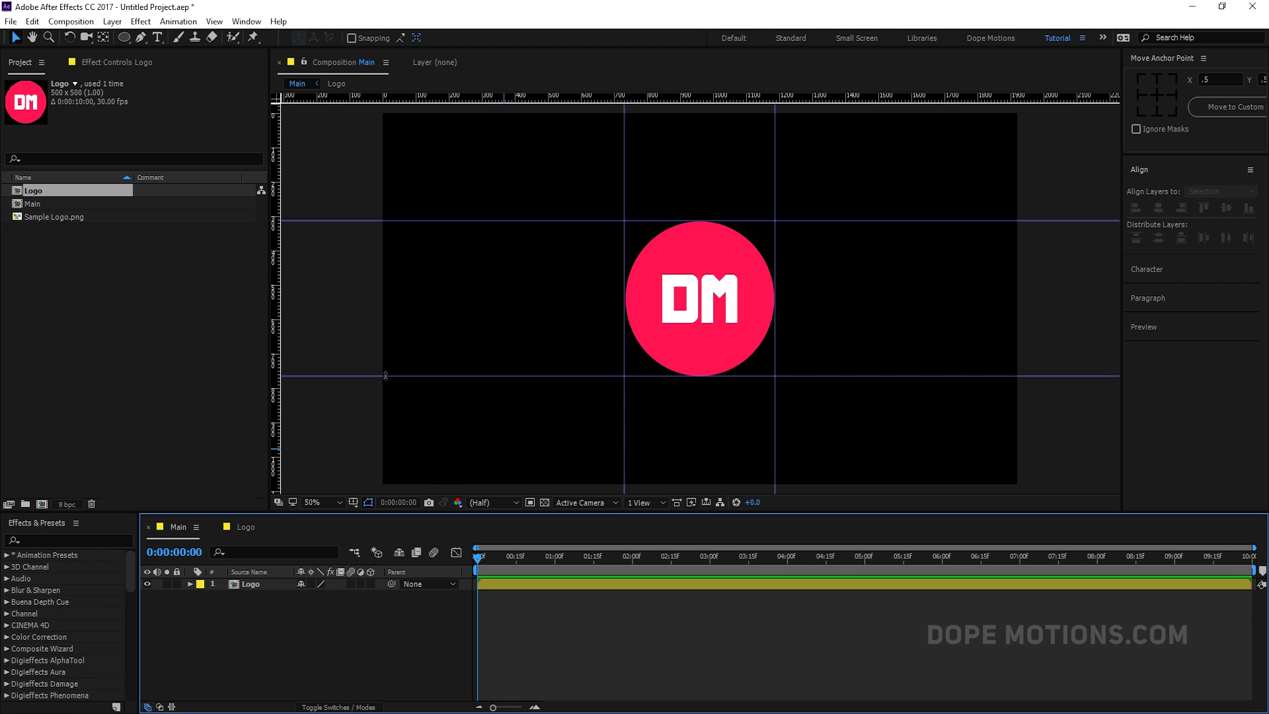
key(ctrl+r)
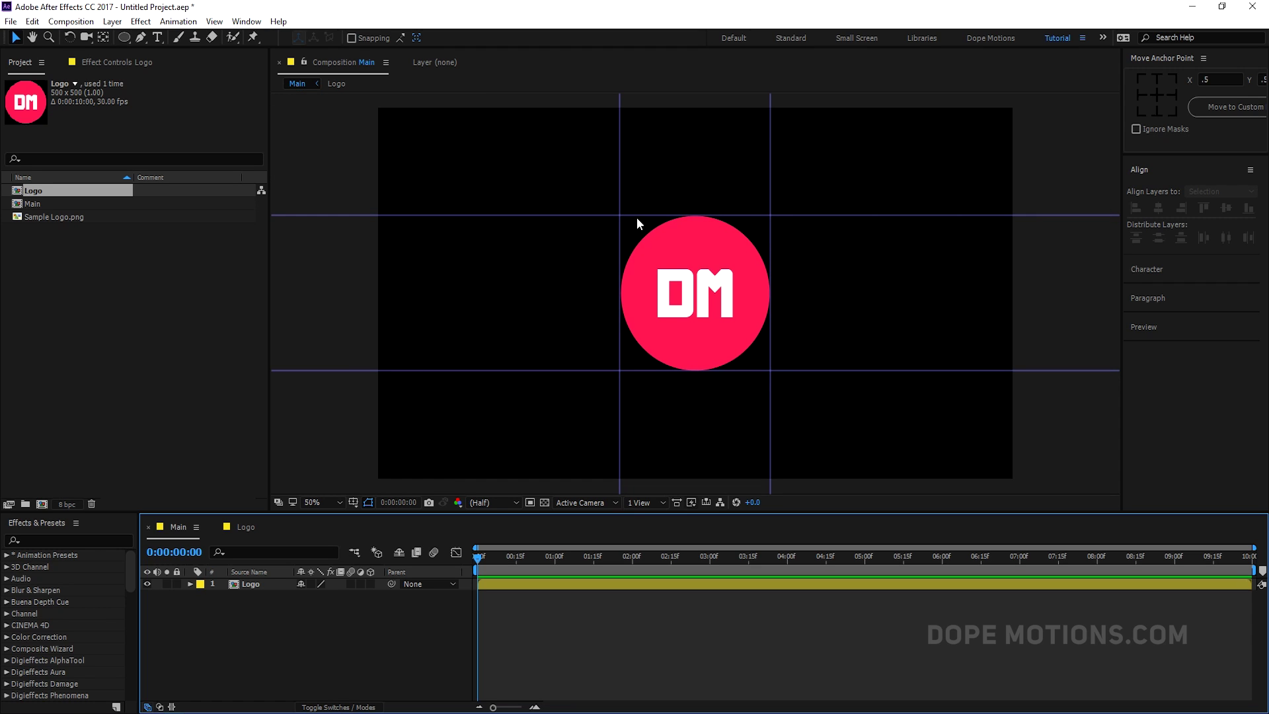
- Lock the guides in the Main composition
click(215, 21)
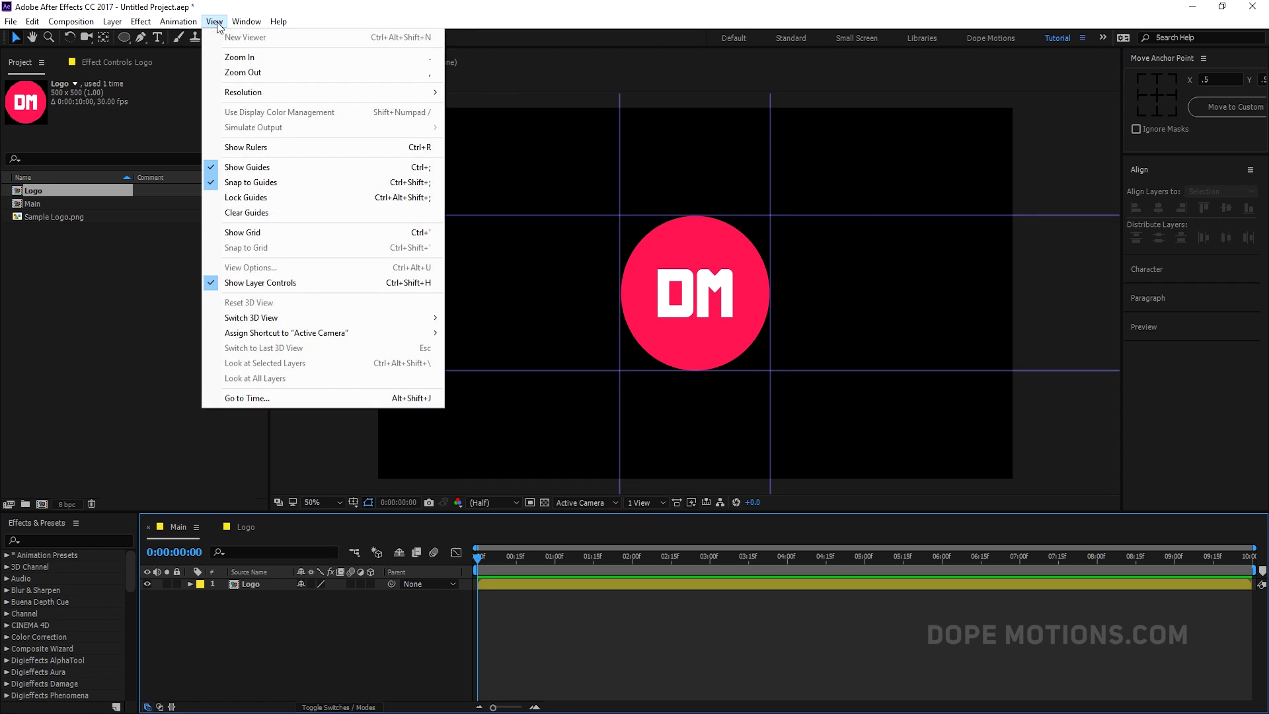
mouse_move(246, 21)
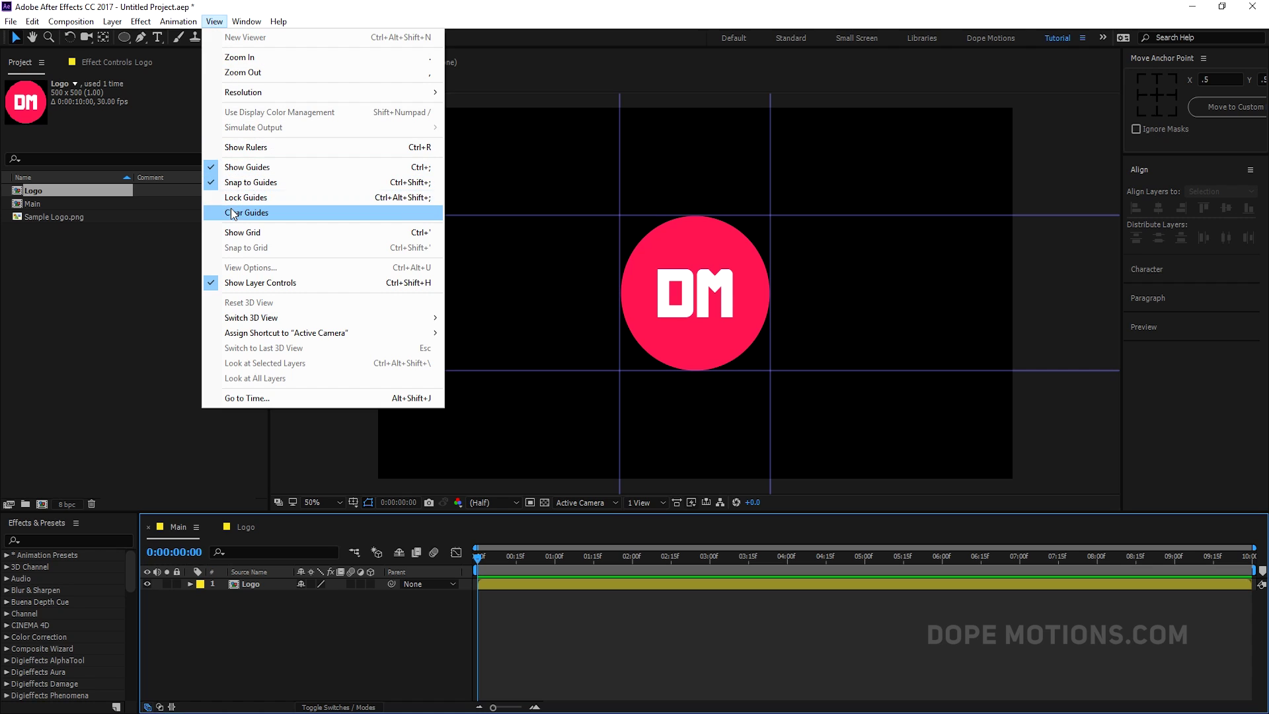
click(240, 197)
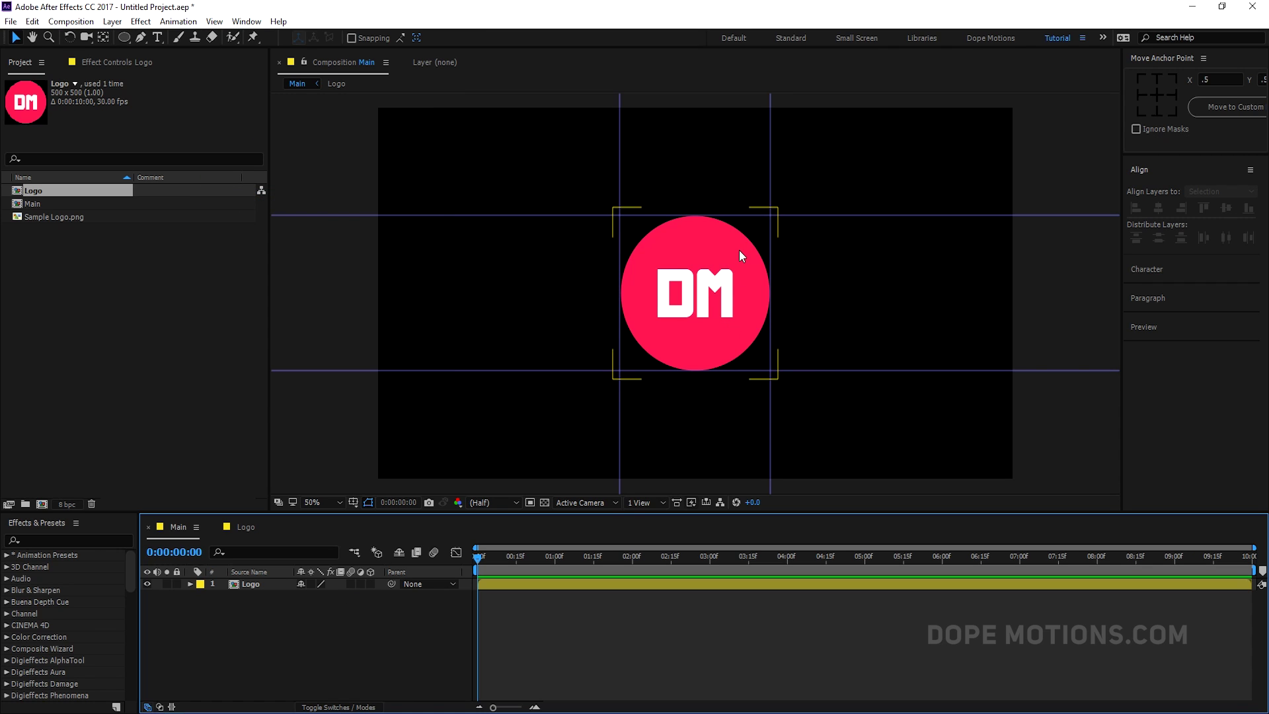
- Draw a rectangle shape along the four guides around the circle, with fill None and a 50 px white stroke
scroll(739, 250, up, 2)
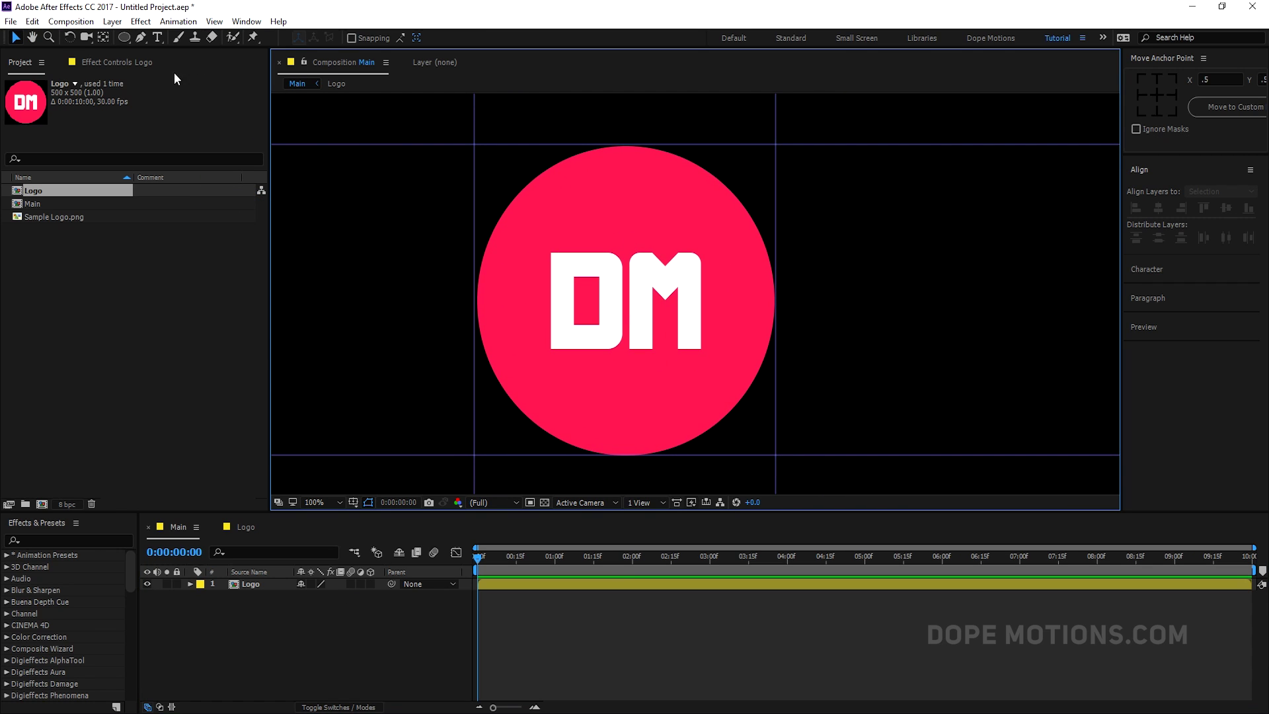
drag(124, 37, 169, 45)
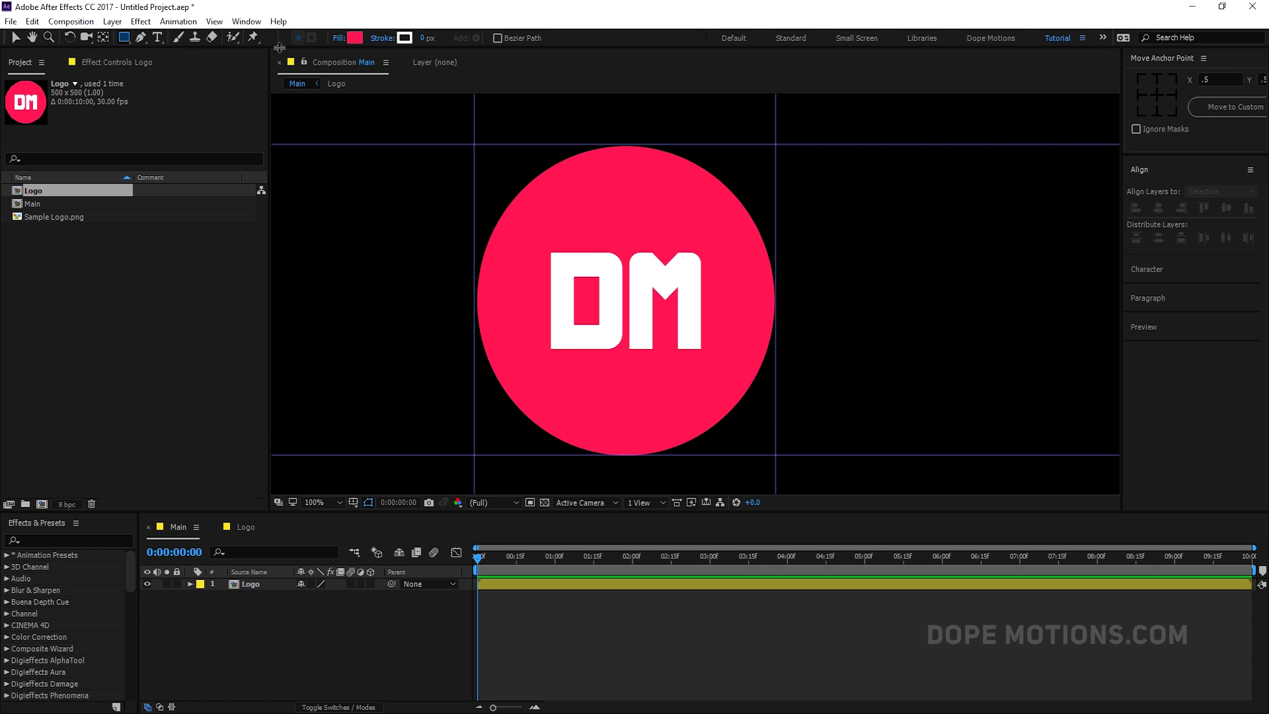
click(339, 37)
click(630, 270)
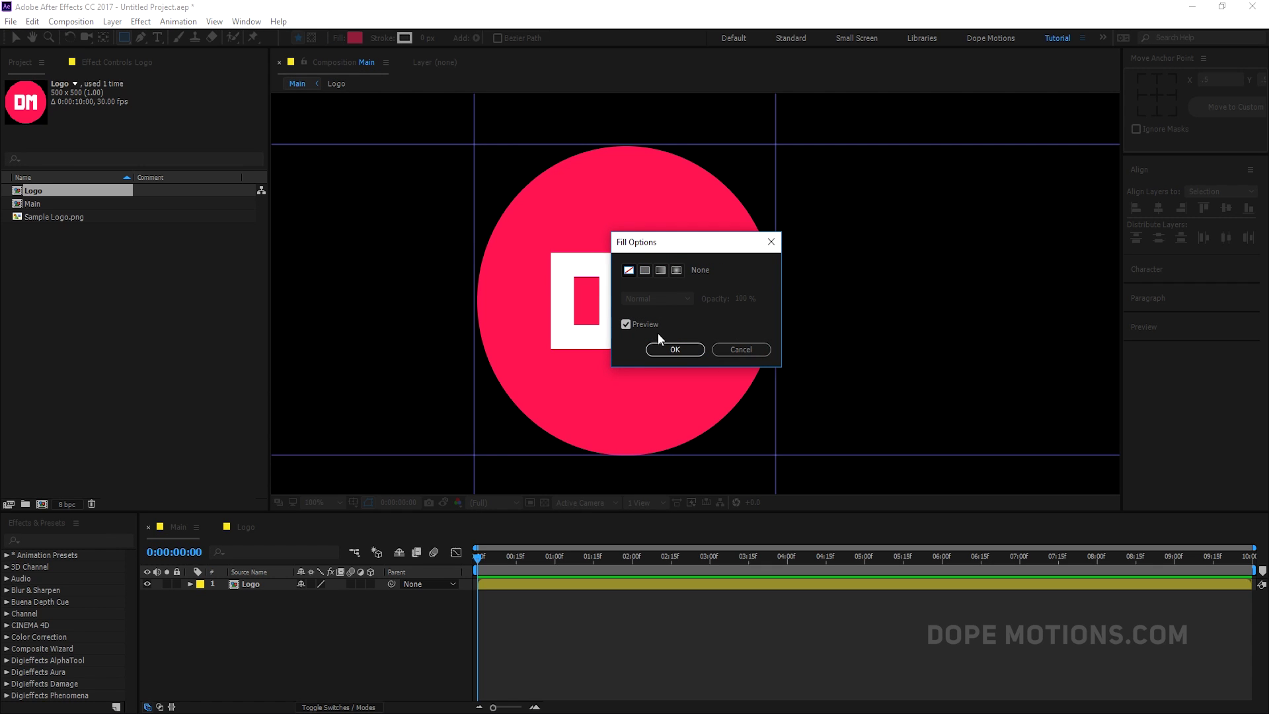
click(673, 350)
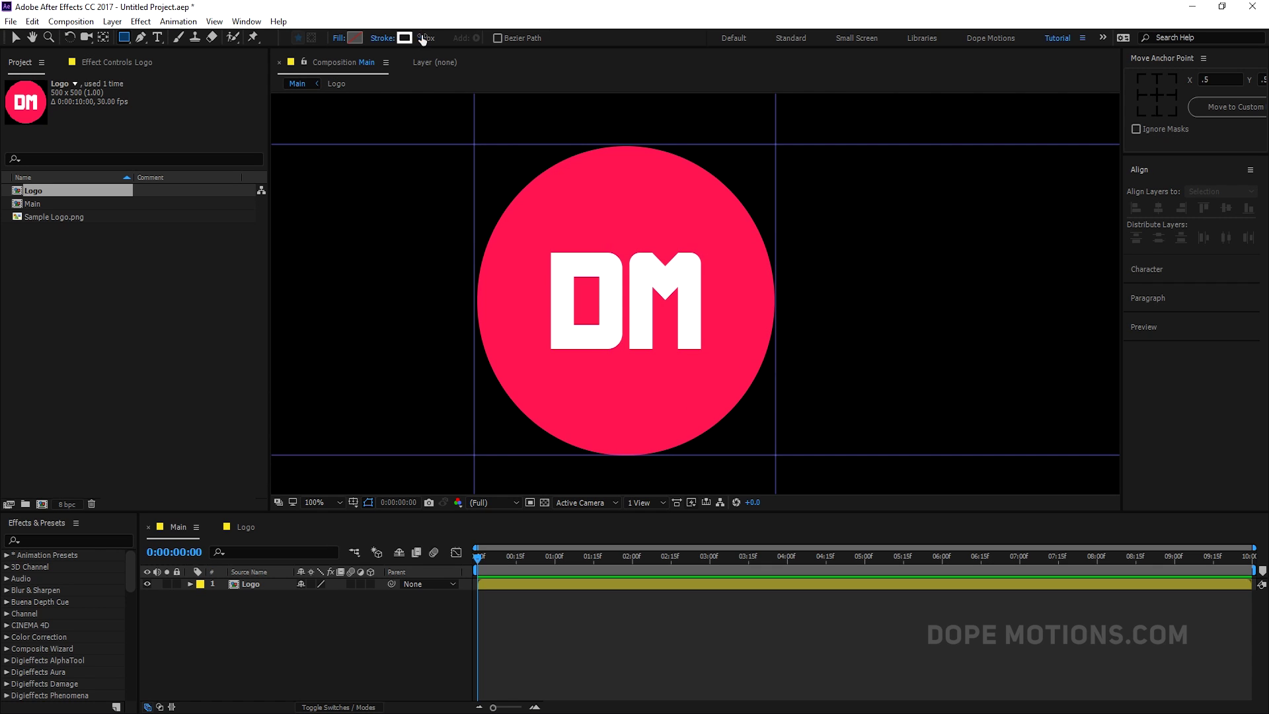
click(423, 37)
key(Return)
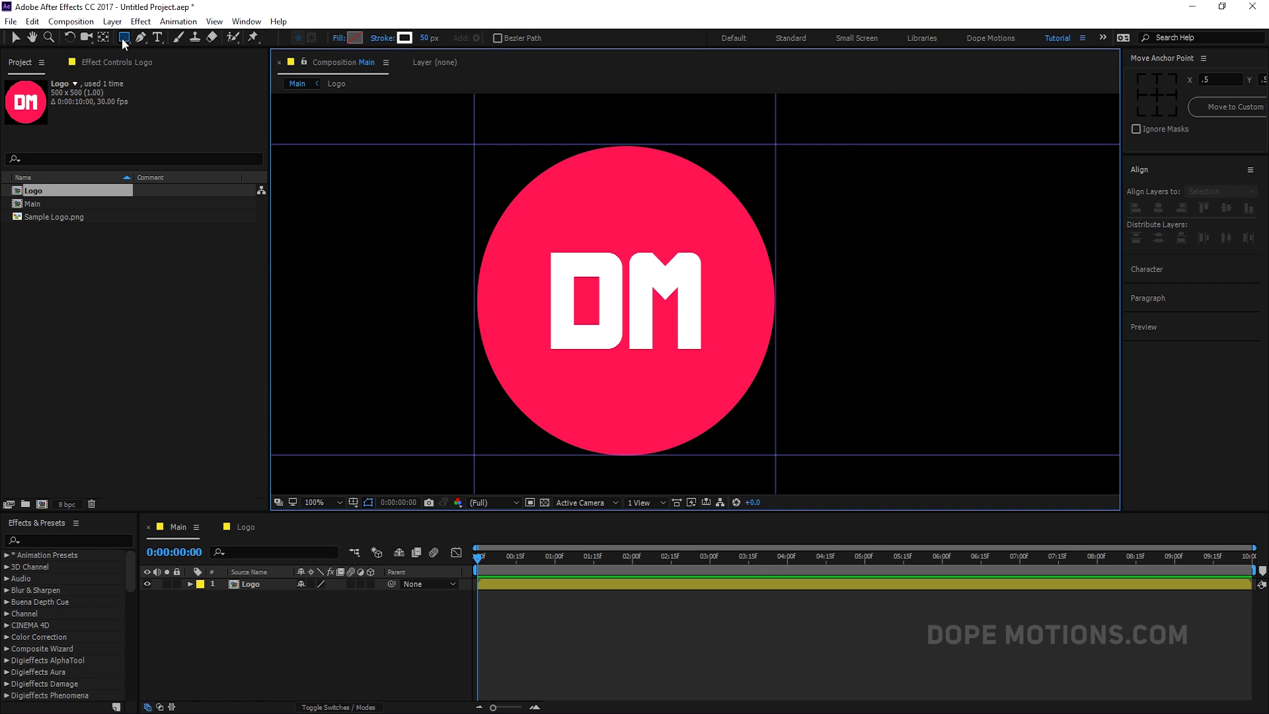
mouse_move(475, 144)
mouse_down()
mouse_move(577, 311)
mouse_move(749, 454)
mouse_move(772, 454)
mouse_up()
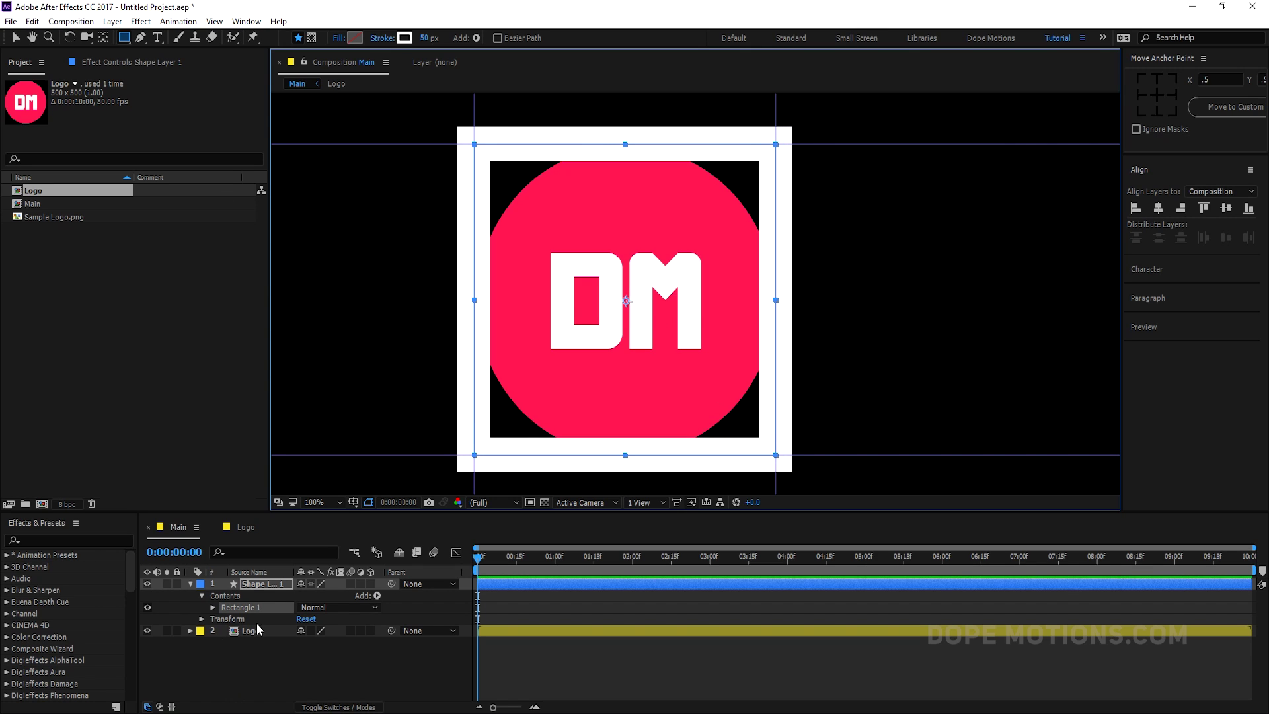
- Scale the rectangle shape layer down to 84% and increase its stroke width to 69 px
click(268, 584)
key(s)
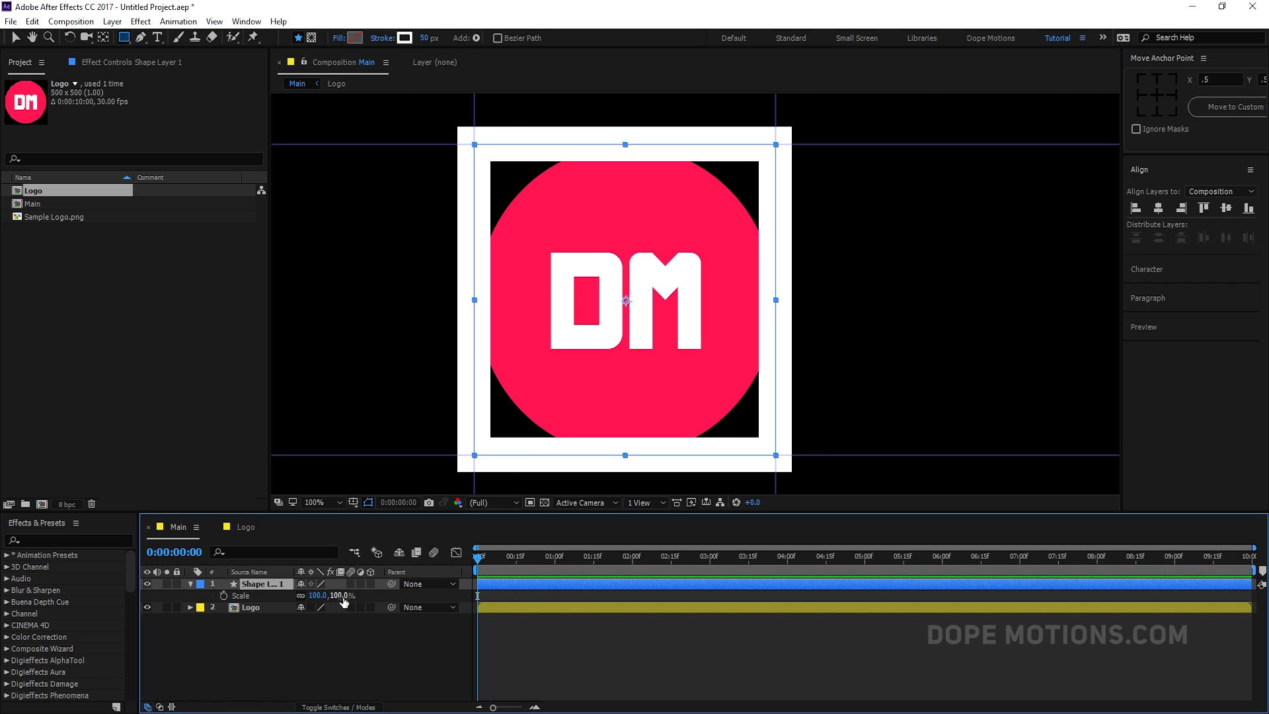
drag(343, 600, 336, 597)
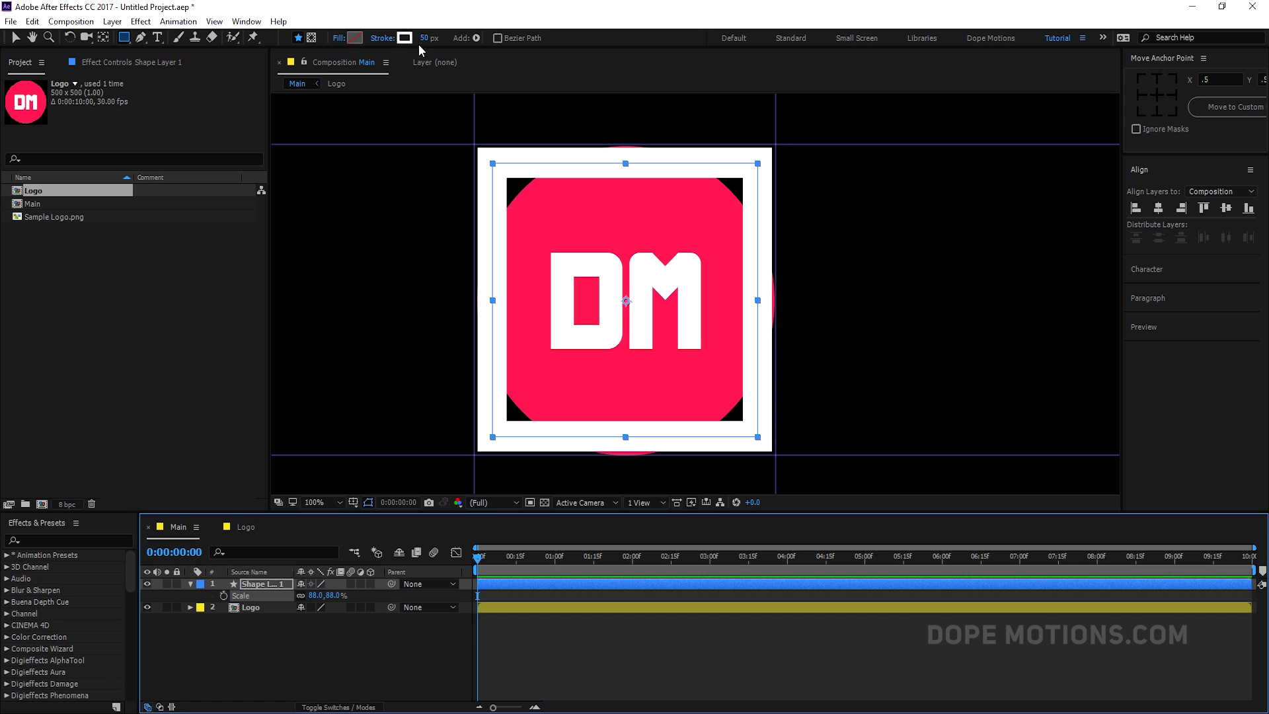
drag(427, 38, 440, 36)
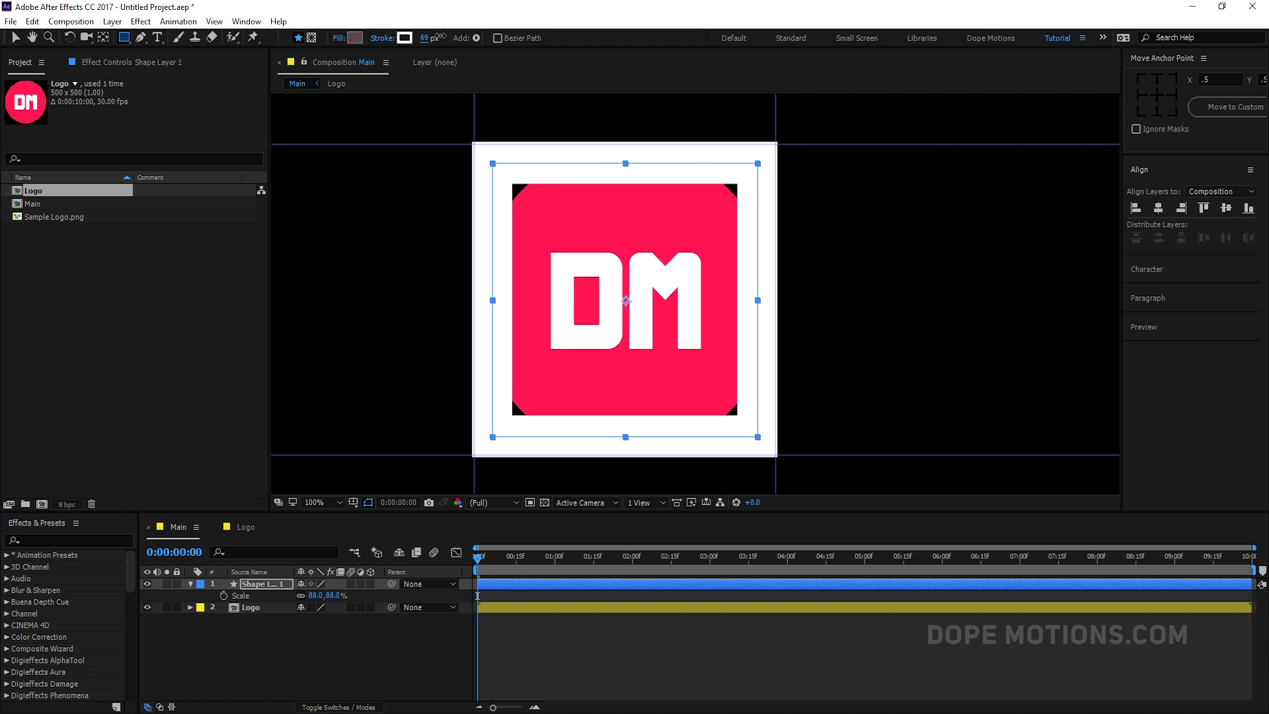
drag(335, 595, 331, 596)
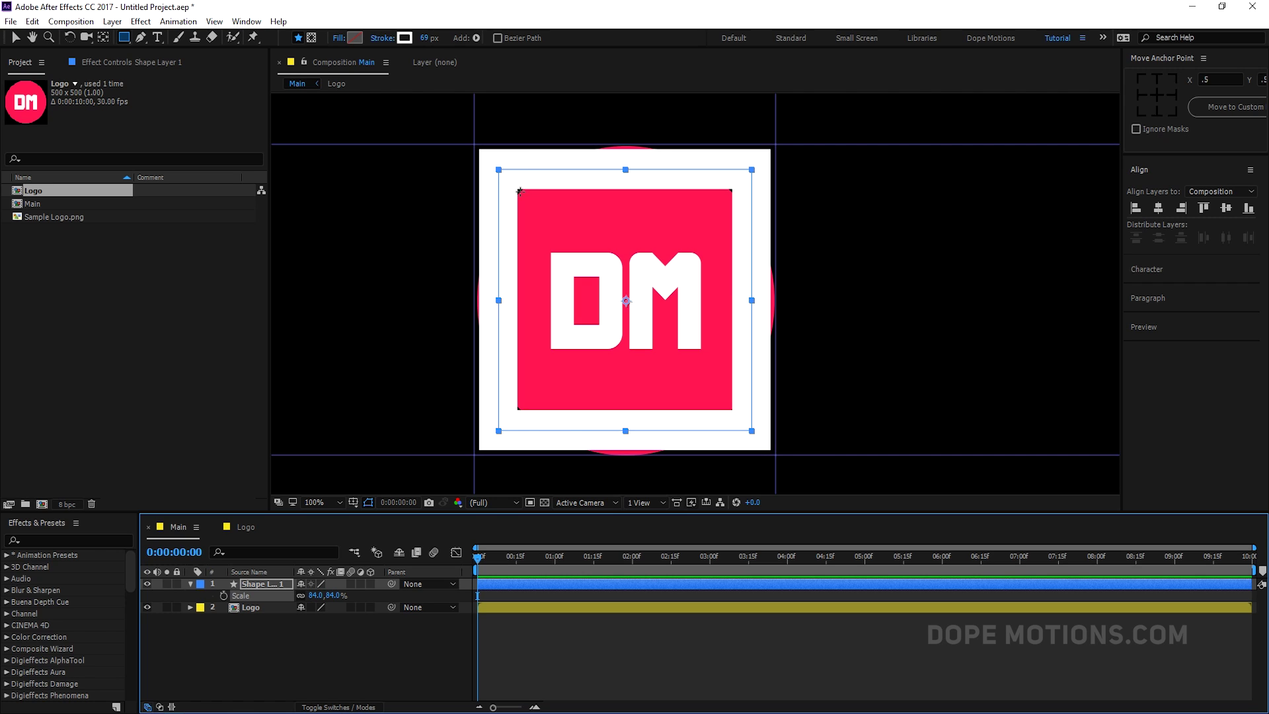
- Thicken the scaled rectangle's white stroke to 85 px so it reaches the guides
click(425, 37)
click(265, 627)
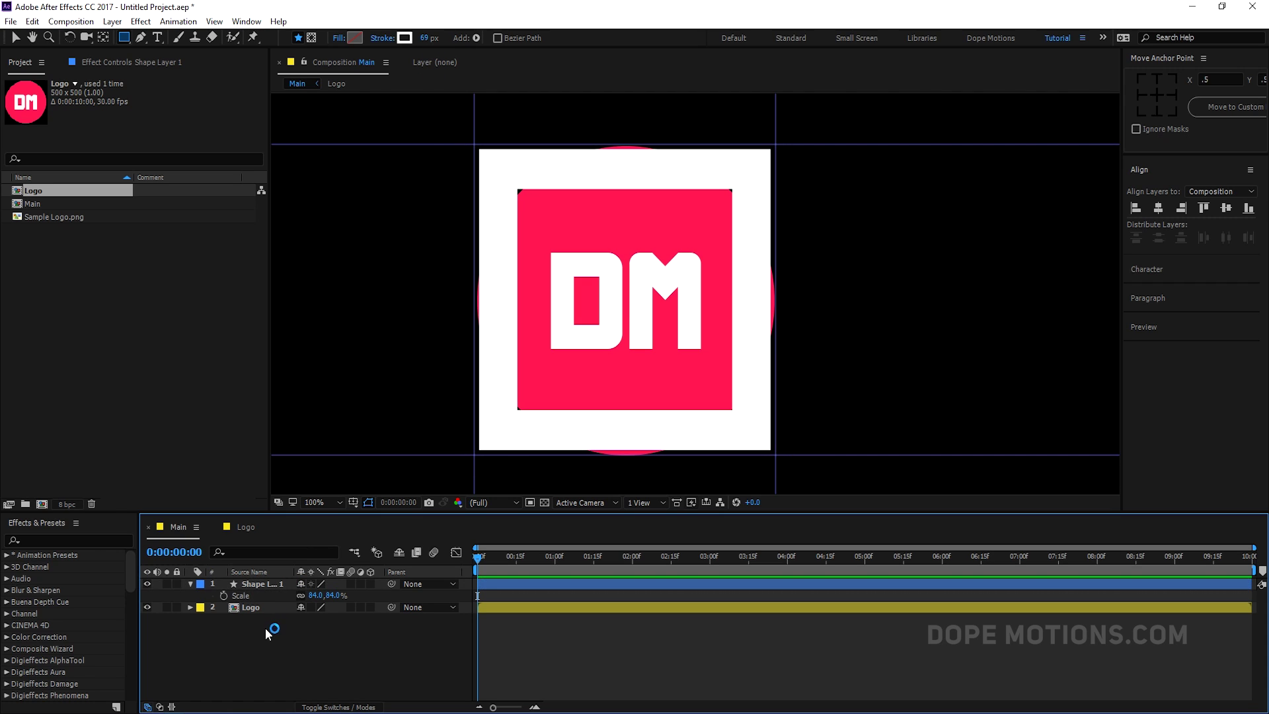
click(258, 583)
drag(424, 38, 437, 35)
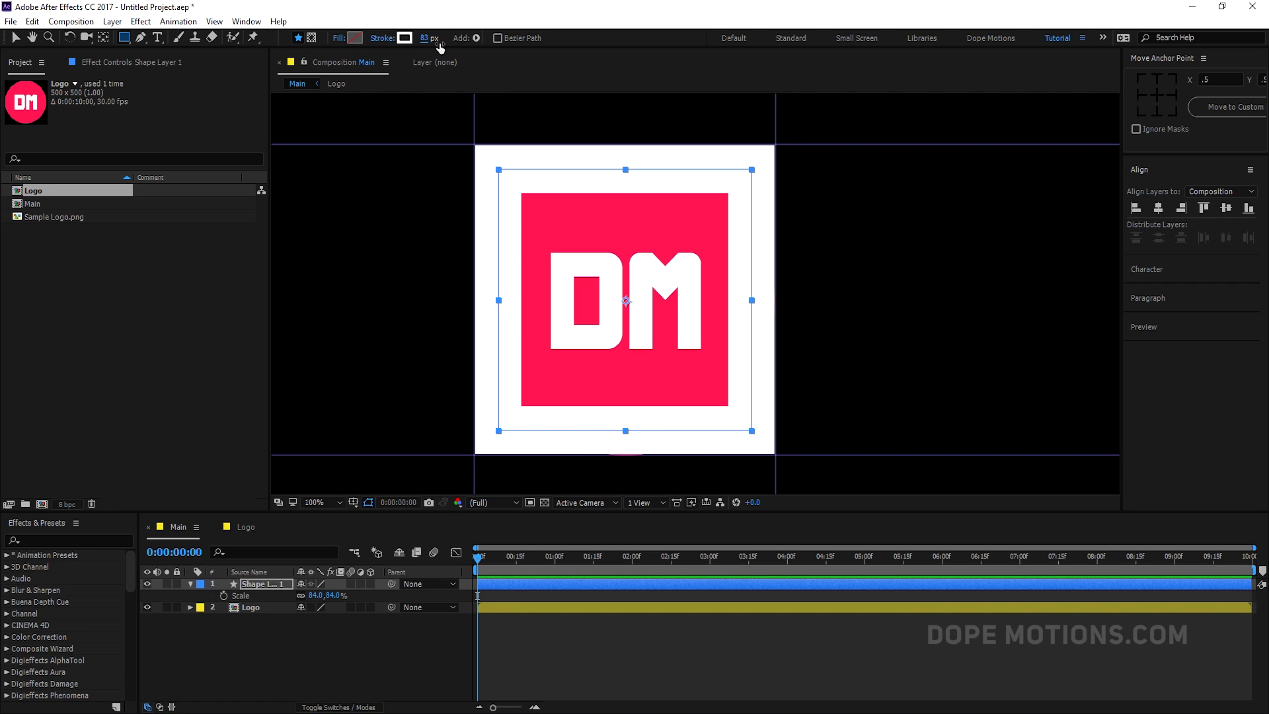
text(85)
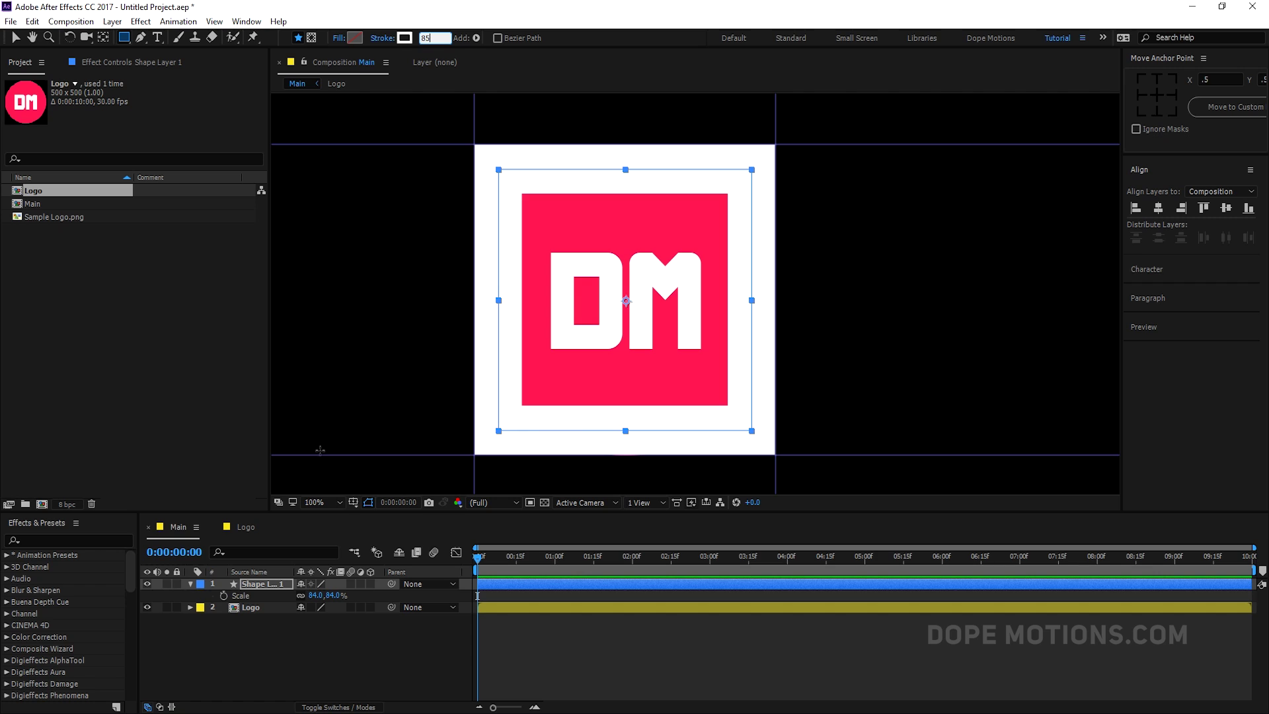
click(235, 633)
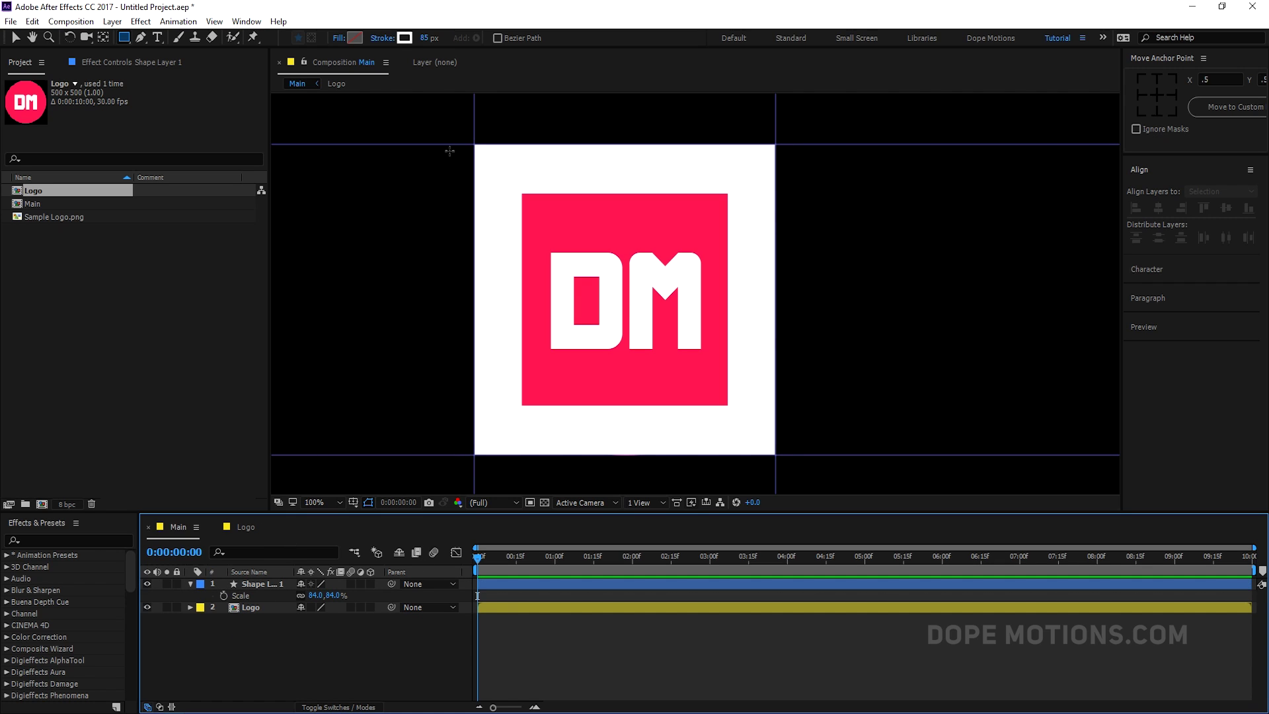
- Try a stroke width of 82 px on the rectangle shape layer, then set it to 80 px
click(425, 40)
text(82)
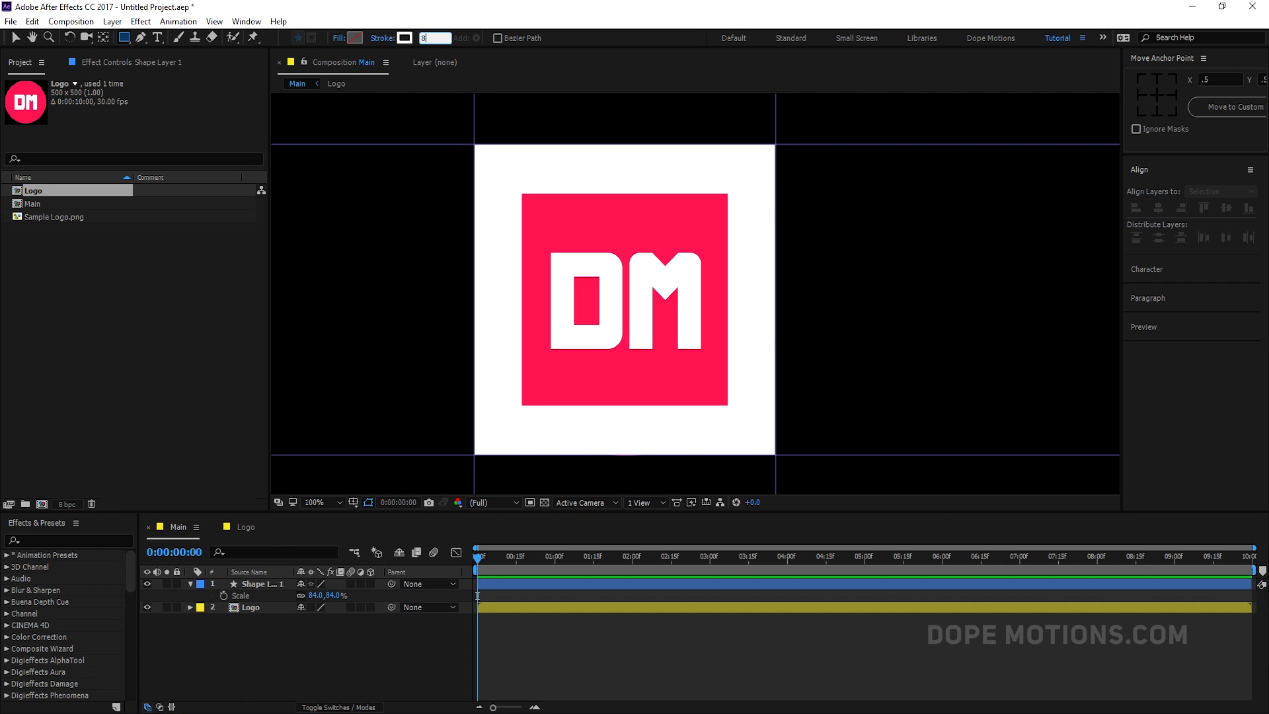
click(271, 638)
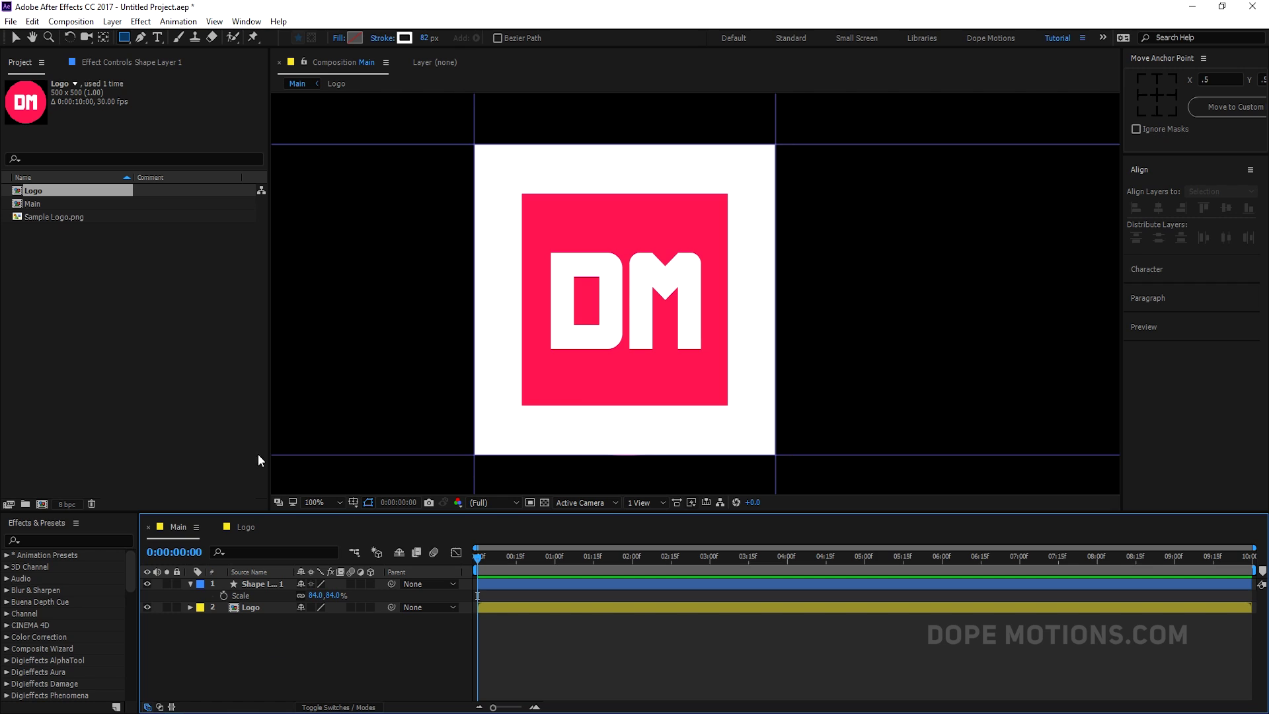
click(243, 584)
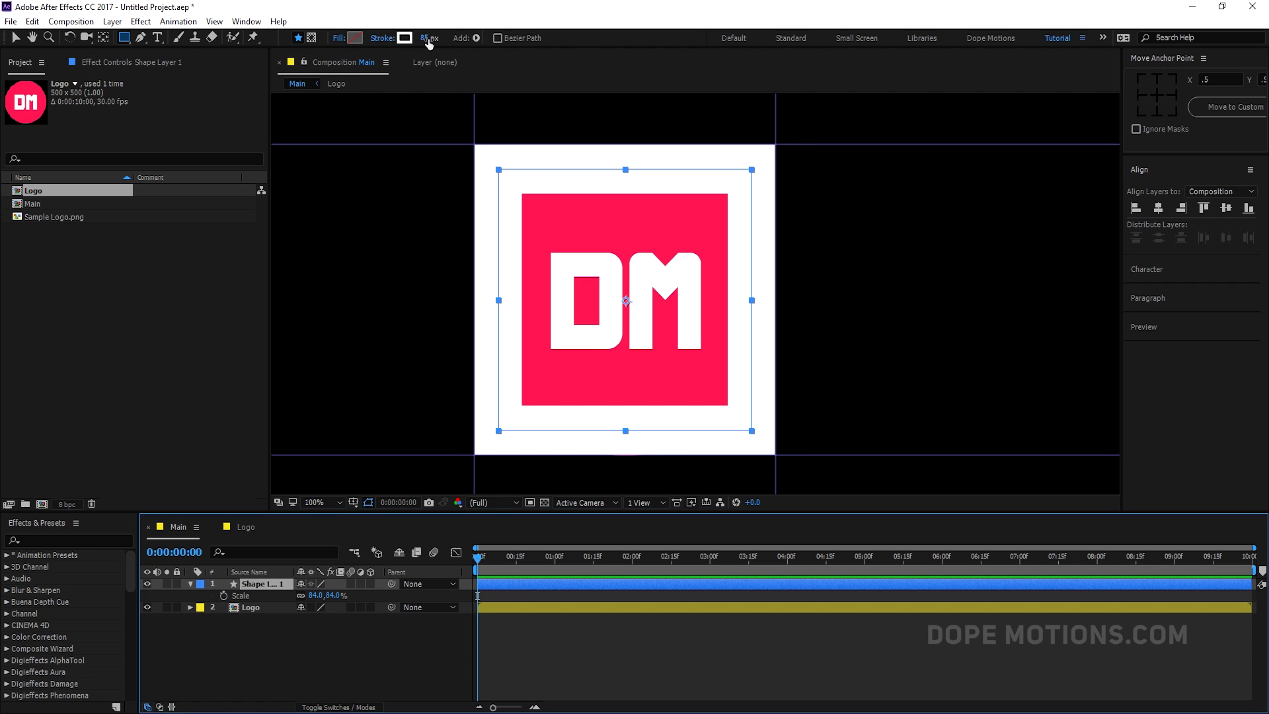
click(426, 40)
text(82)
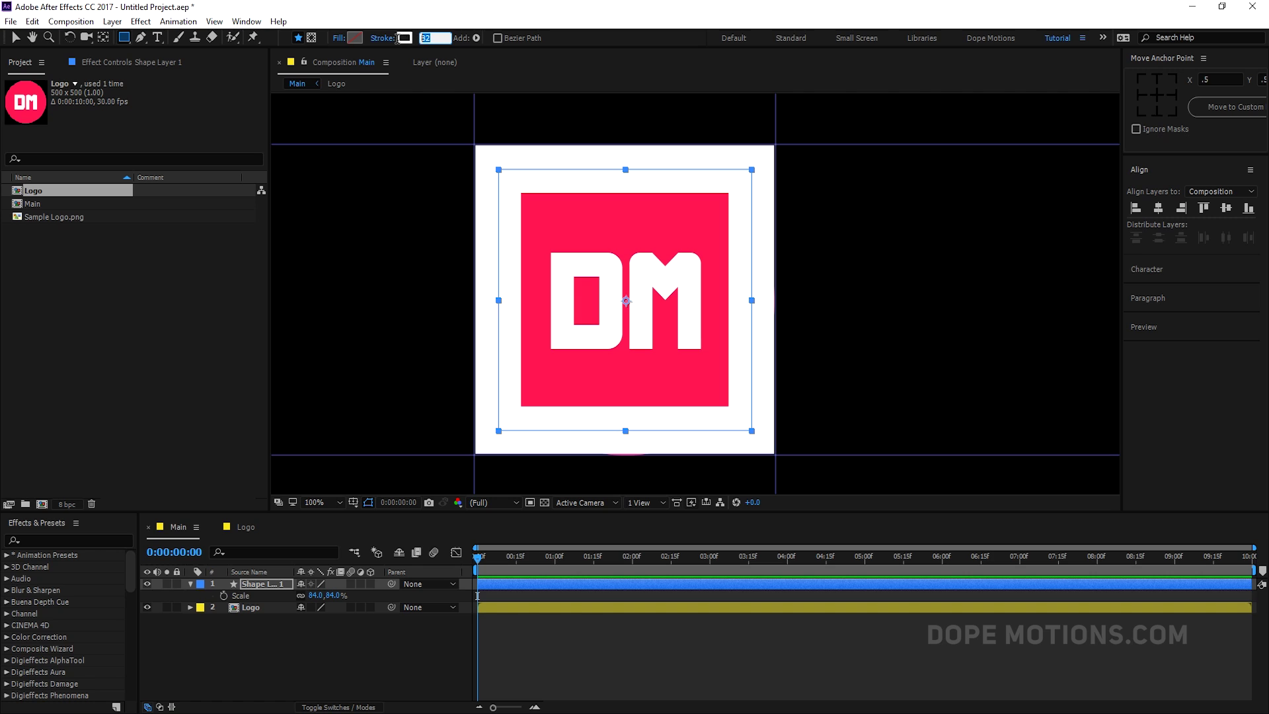
key(Return)
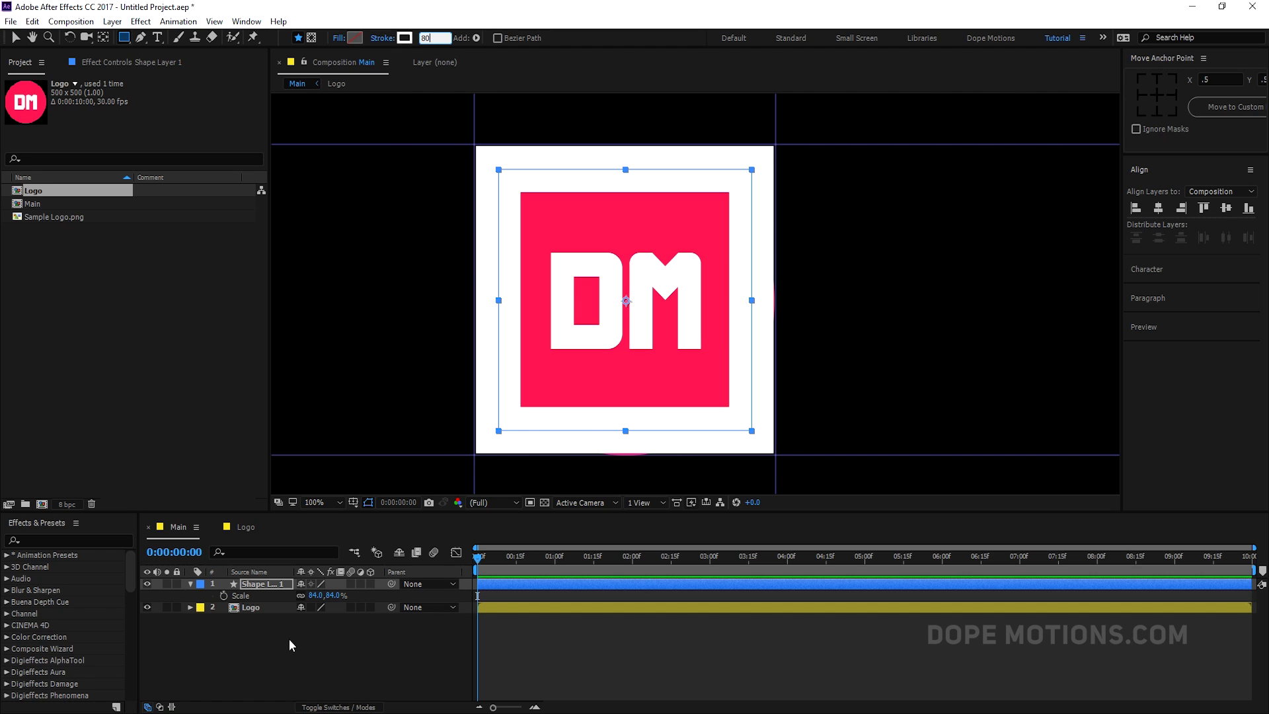
click(288, 638)
- Set the rectangle shape layer's scale to 85% and collapse its properties
click(334, 595)
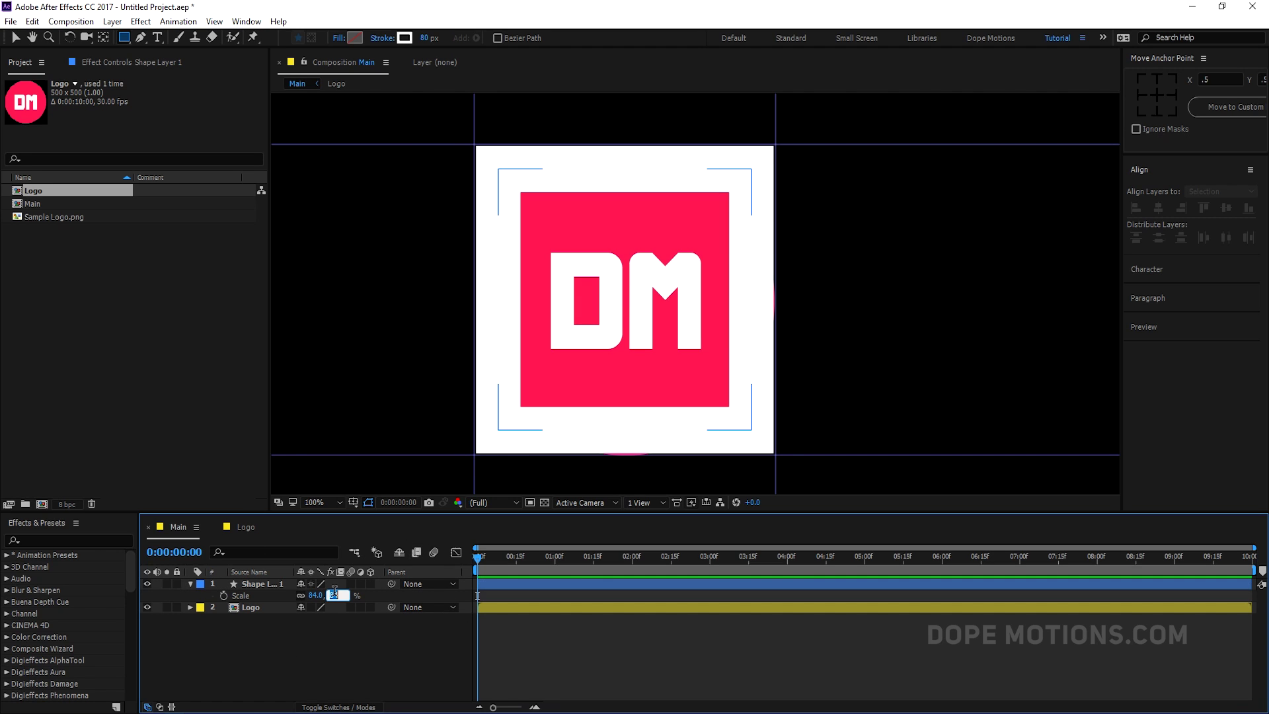
text(85)
click(313, 643)
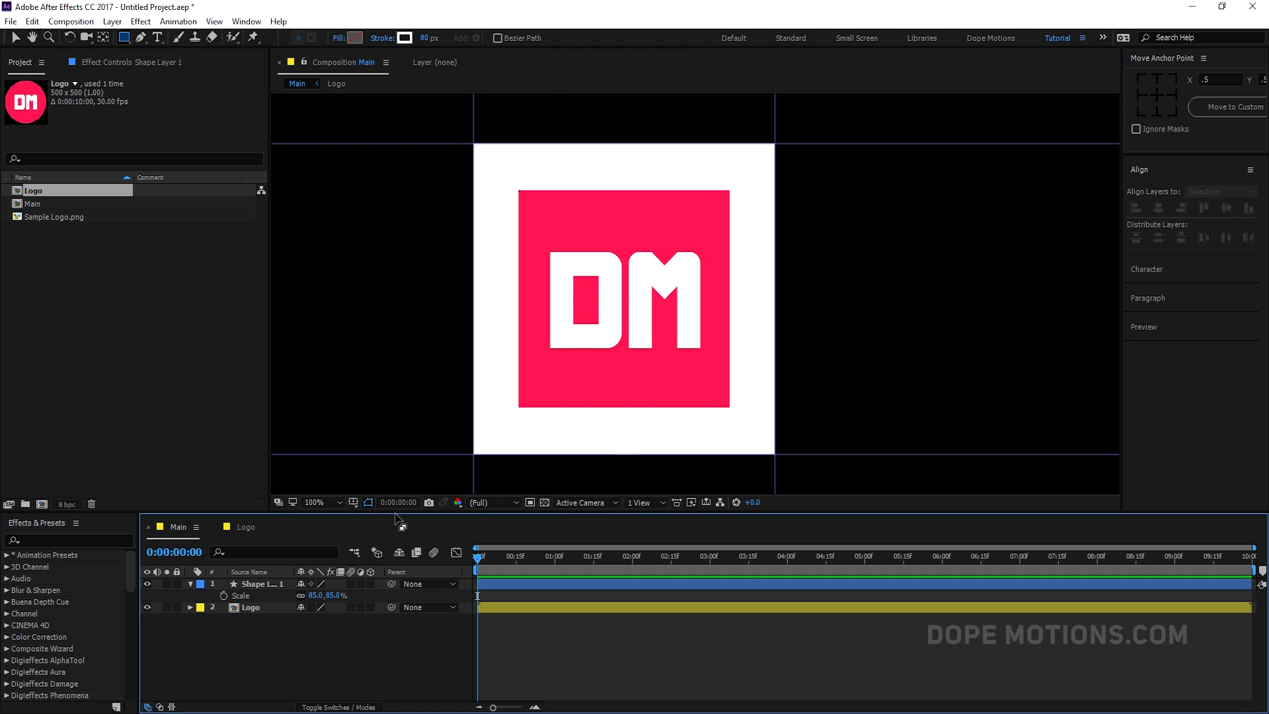
click(196, 595)
click(189, 584)
- Rename the shape layer Guide and turn it into a guide layer
click(240, 585)
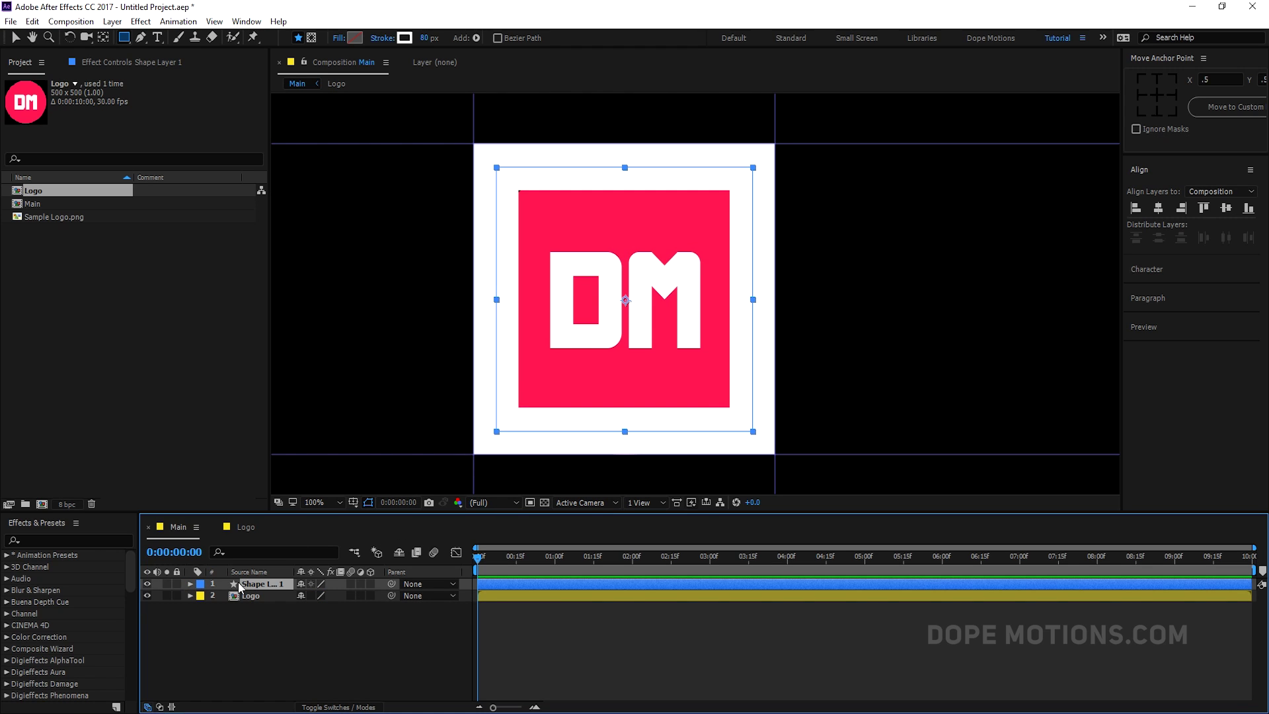
key(Return)
text(Guide)
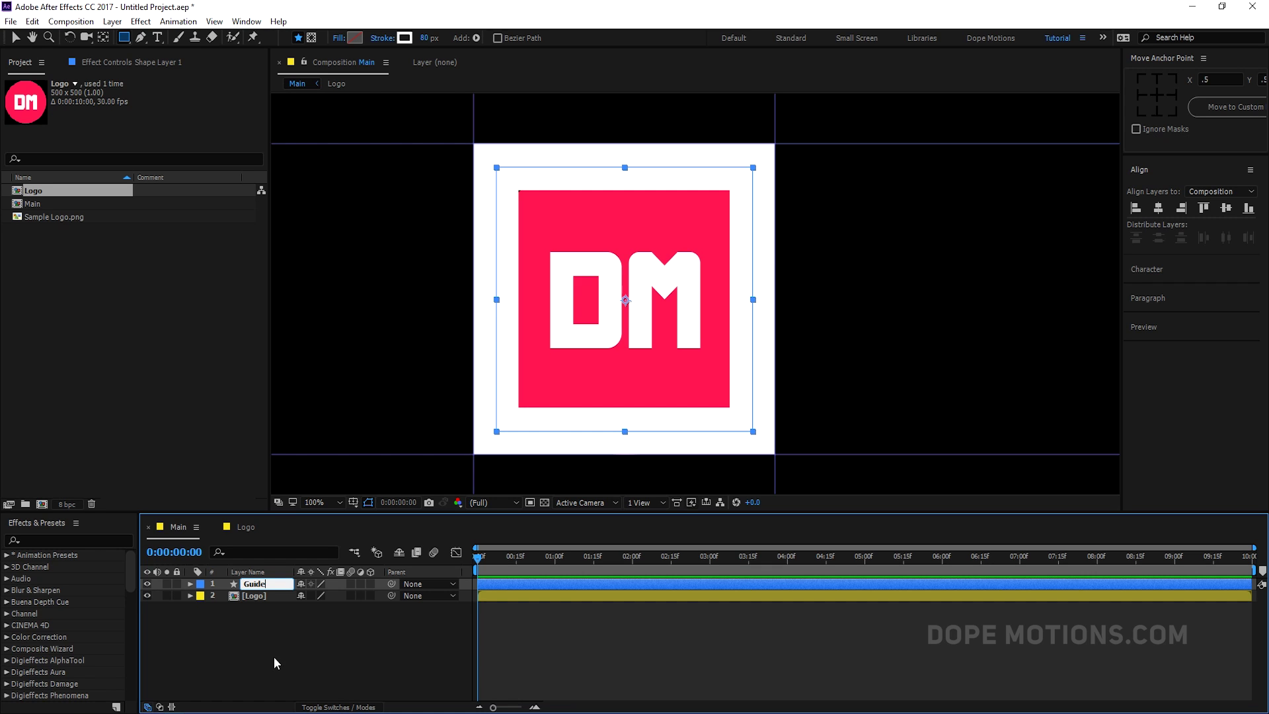
click(274, 656)
right_click(256, 586)
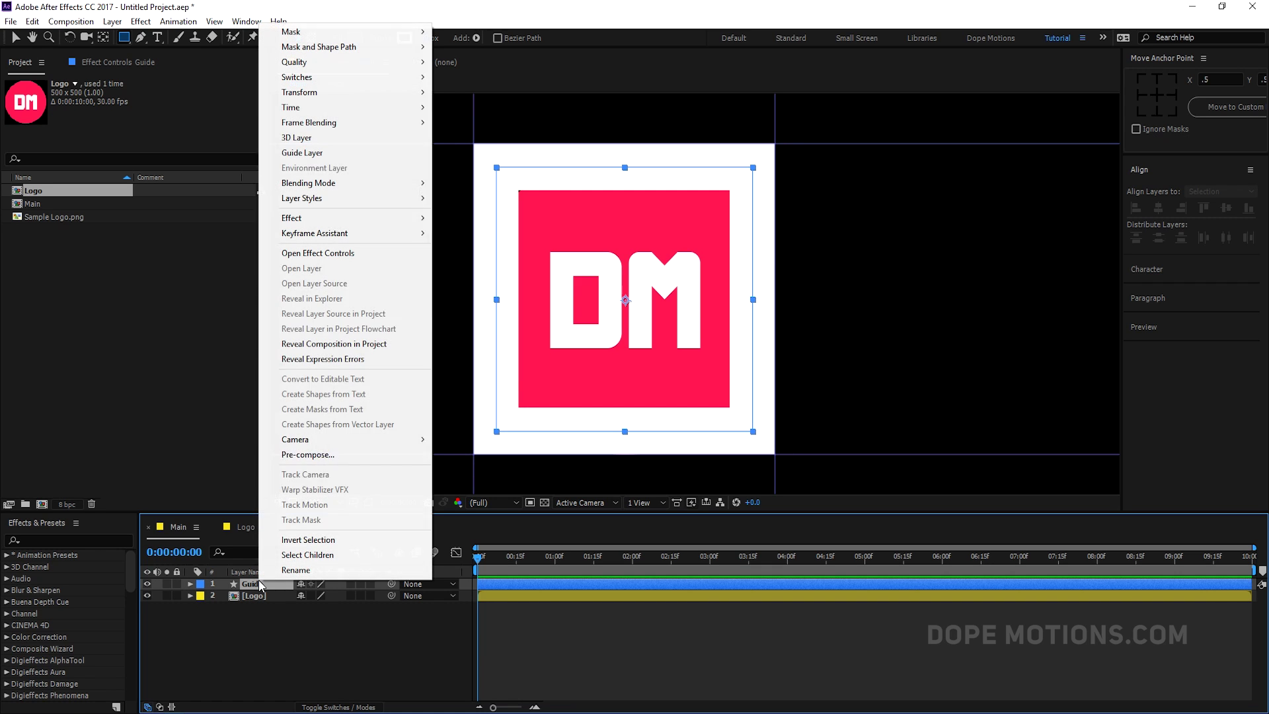
click(344, 156)
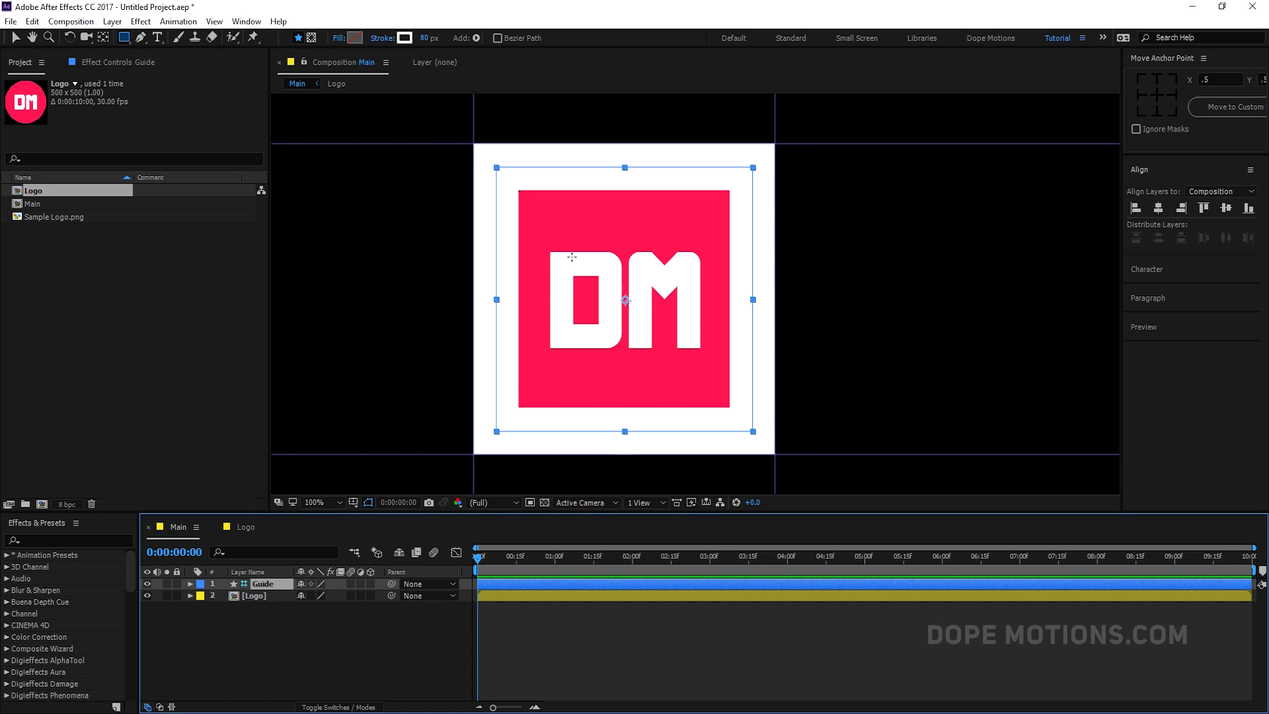
- Switch to the Selection tool, deselect the Guide layer and hide the ruler guides in the Main composition
key(comma)
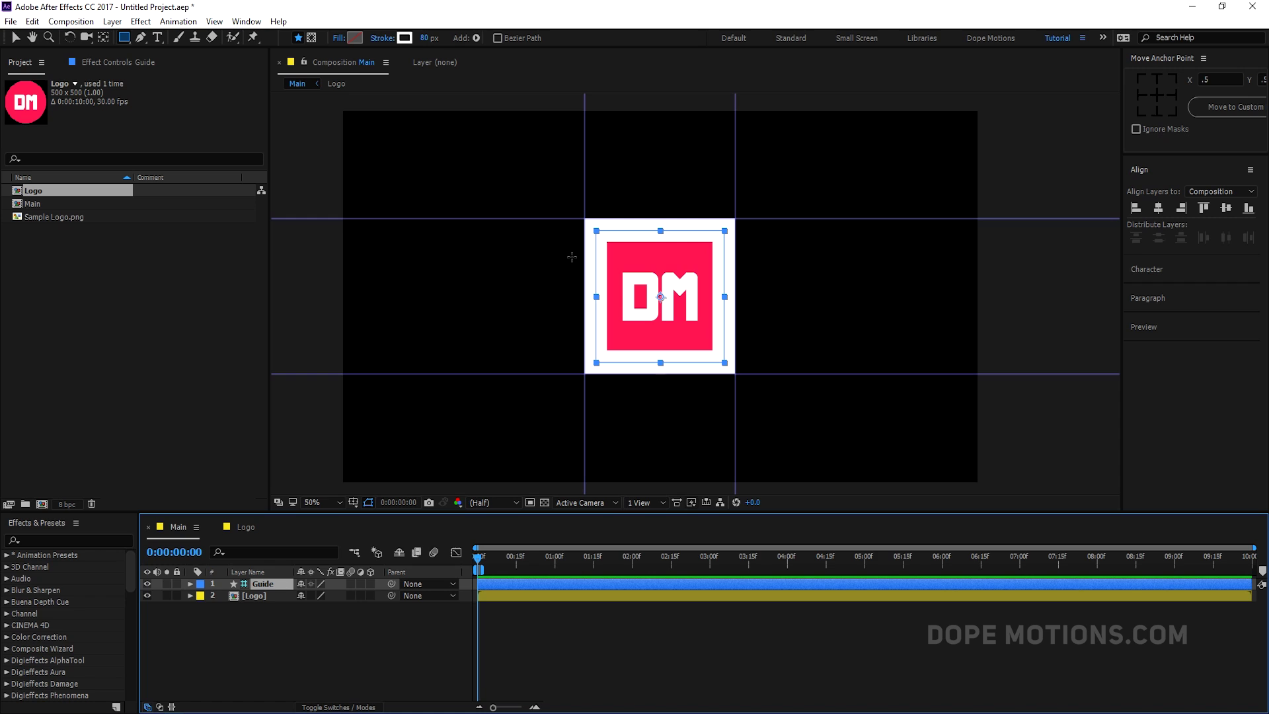
key(v)
click(336, 635)
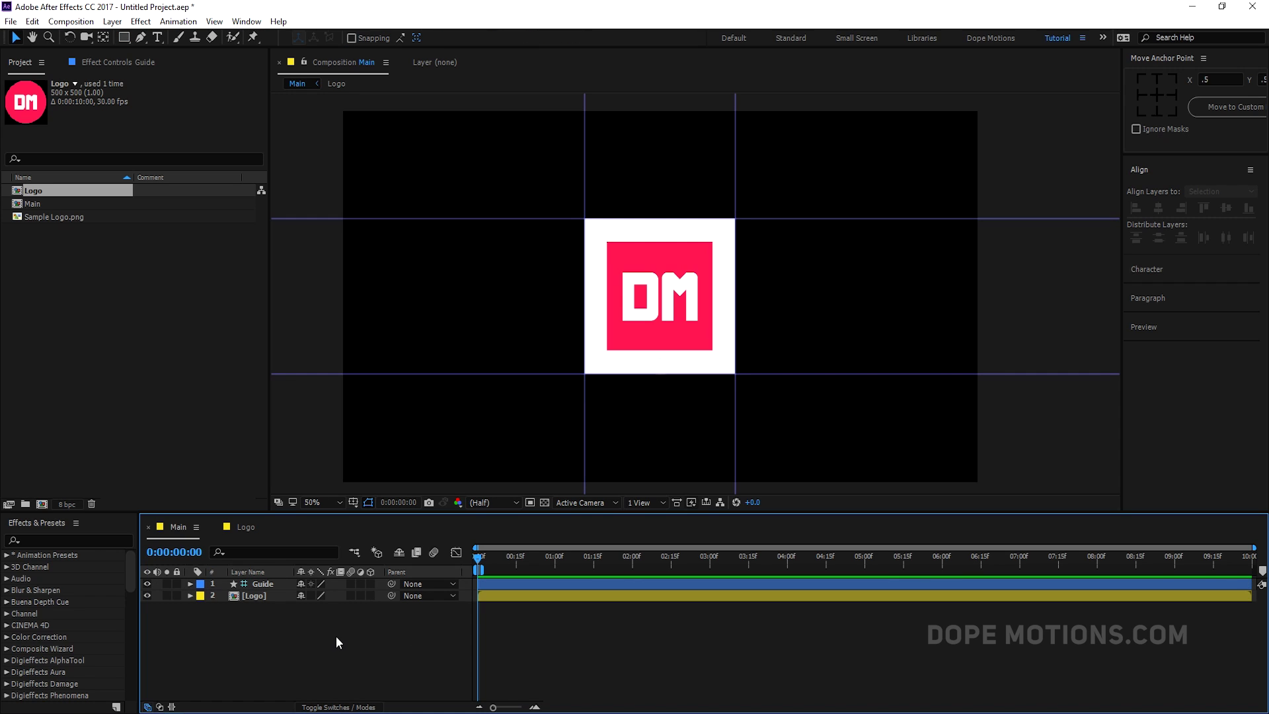
key(ctrl+semicolon)
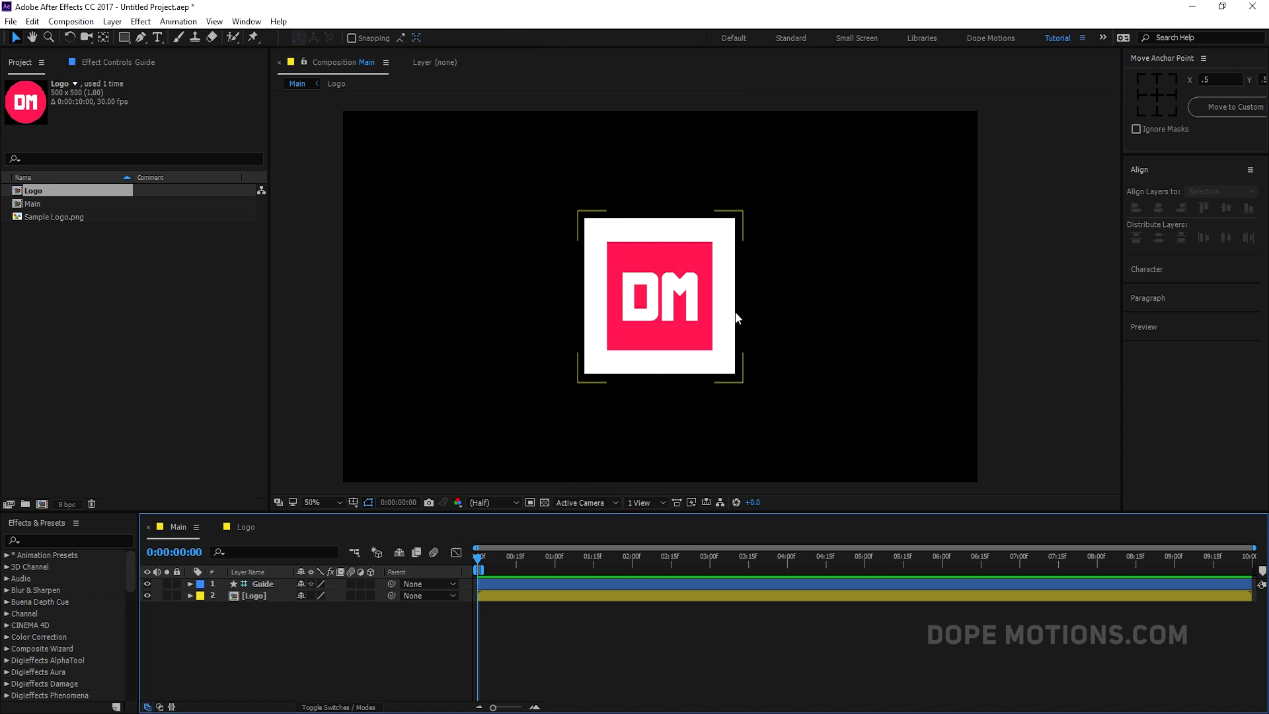
- Set the Guide layer's opacity to 80%, collapse its properties and lock the layer
scroll(678, 261, up, 2)
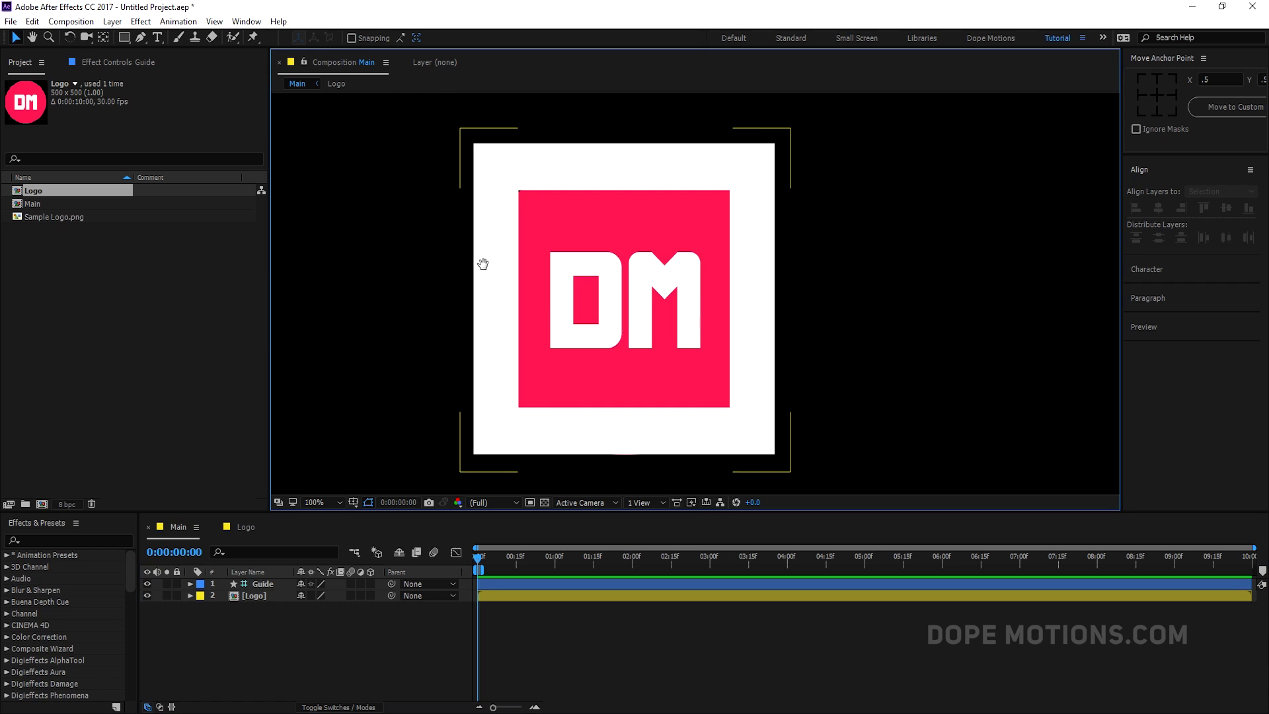
click(258, 585)
key(t)
click(305, 596)
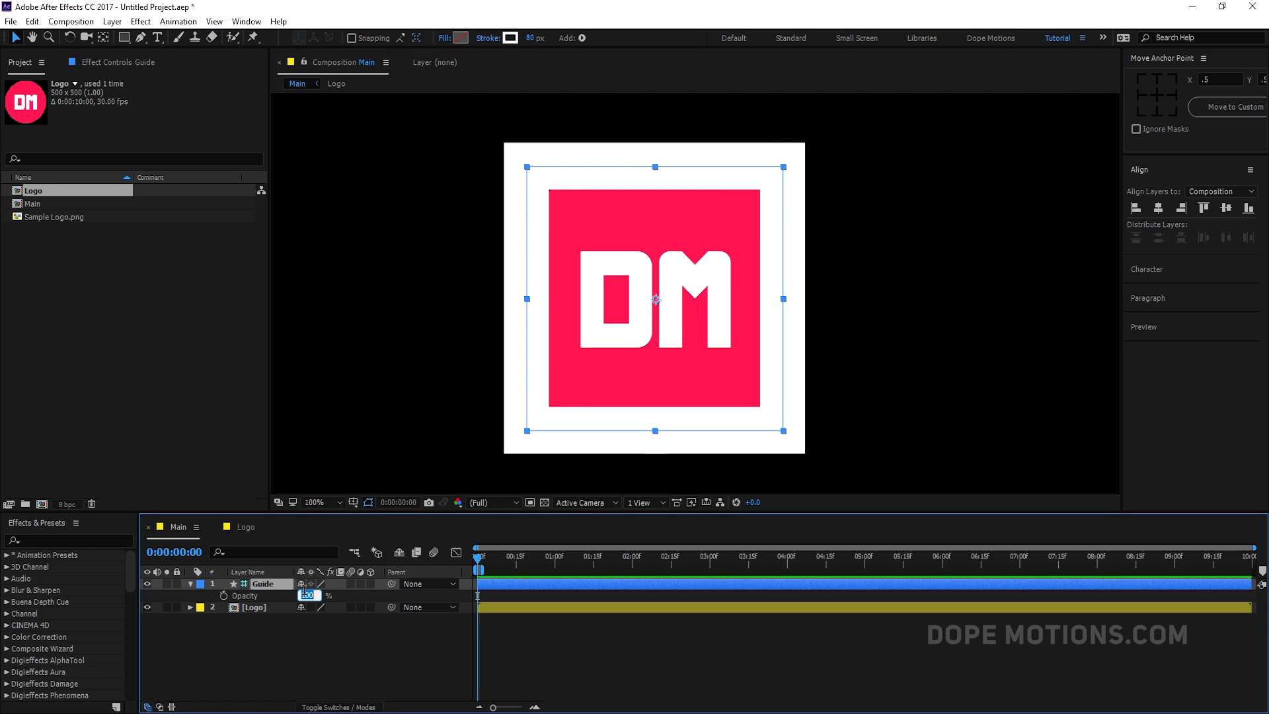
text(80)
click(289, 659)
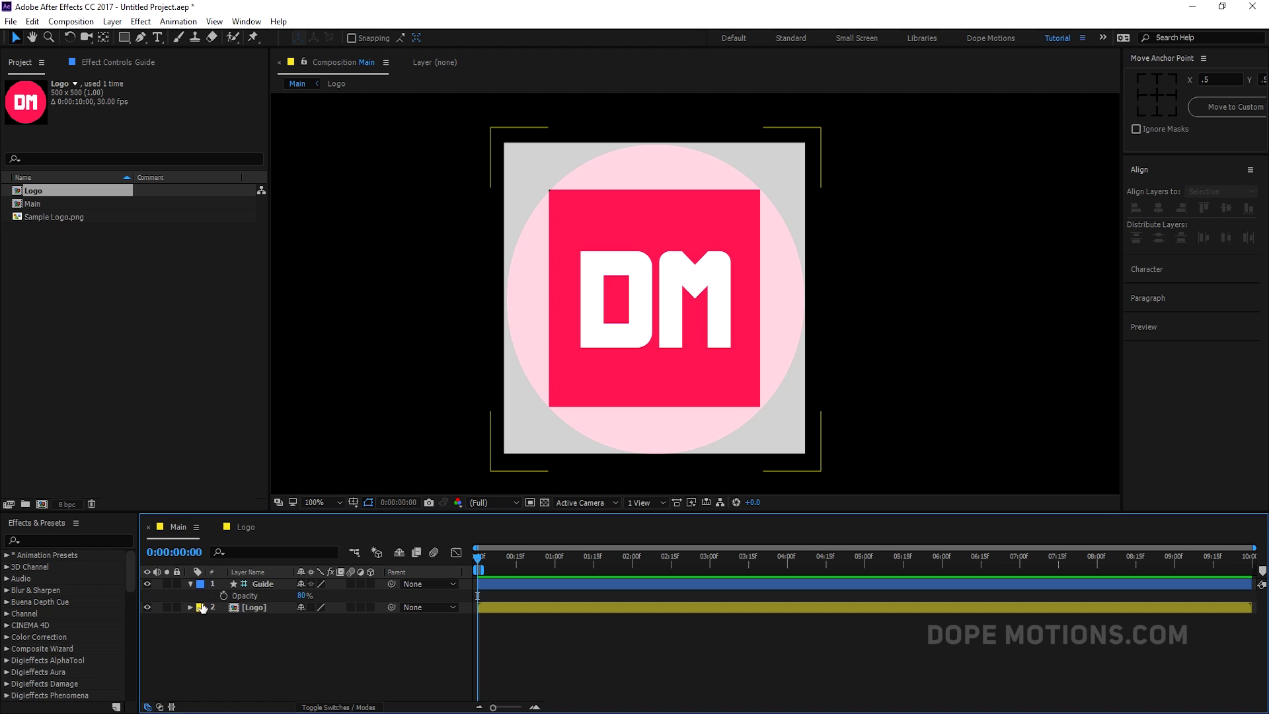
click(191, 584)
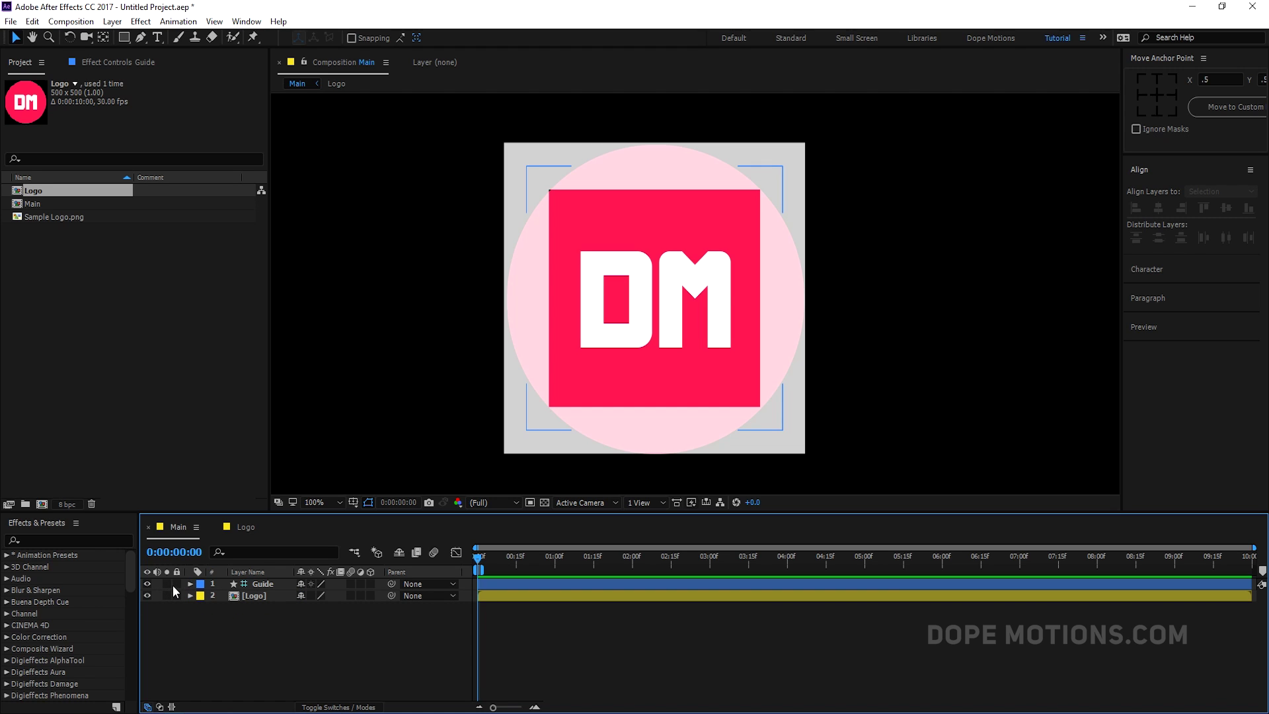
click(176, 584)
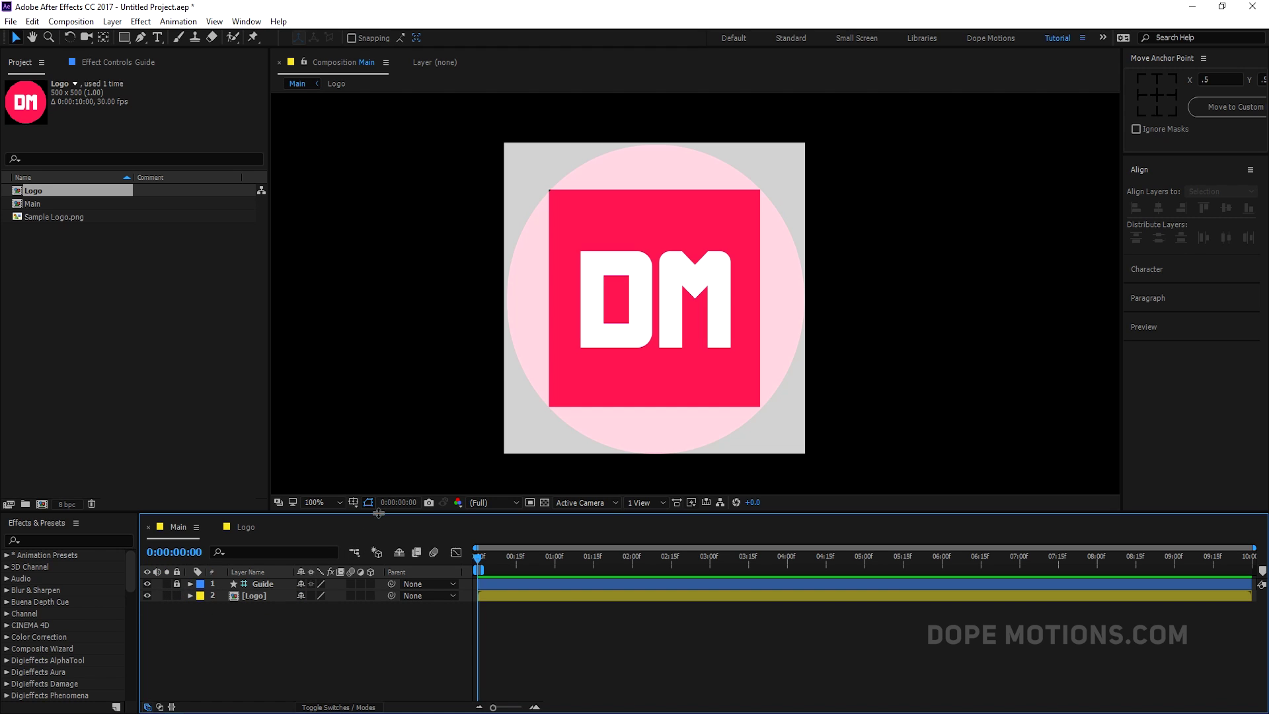
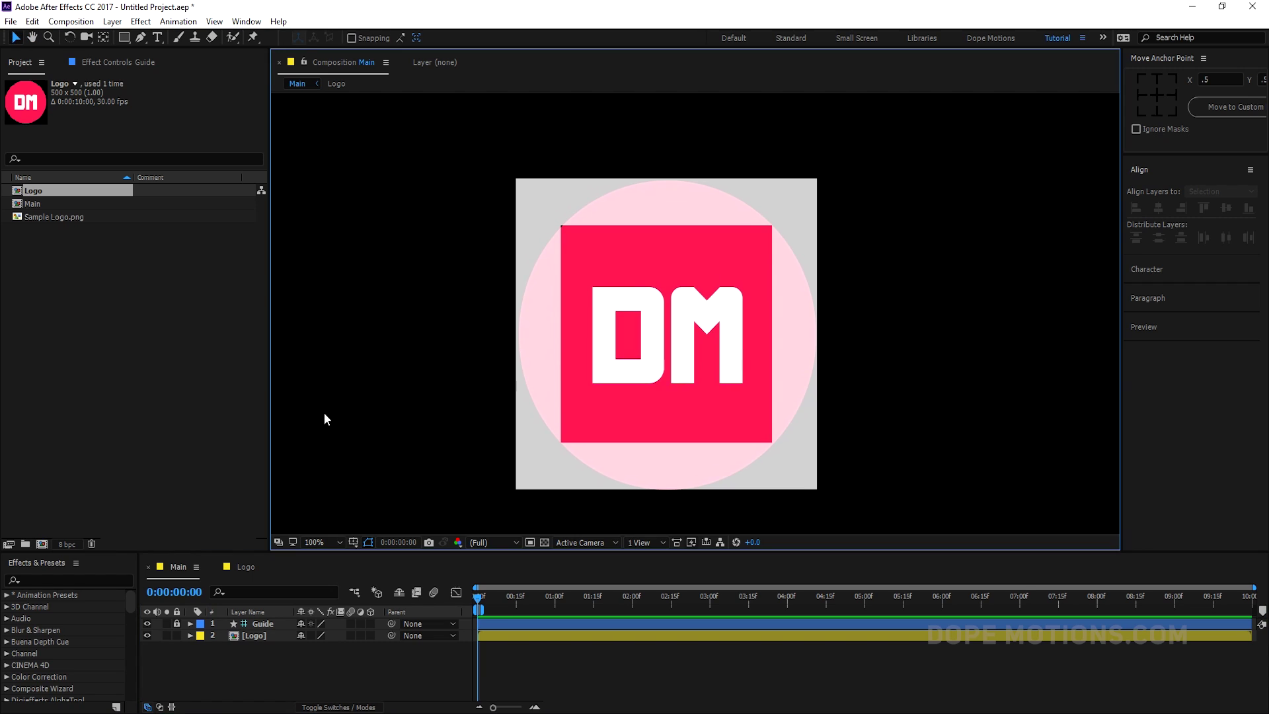
- Select the Logo layer and examine closely how the Guide frame's upper-left inner corner meets the circle's edge
click(255, 633)
click(258, 635)
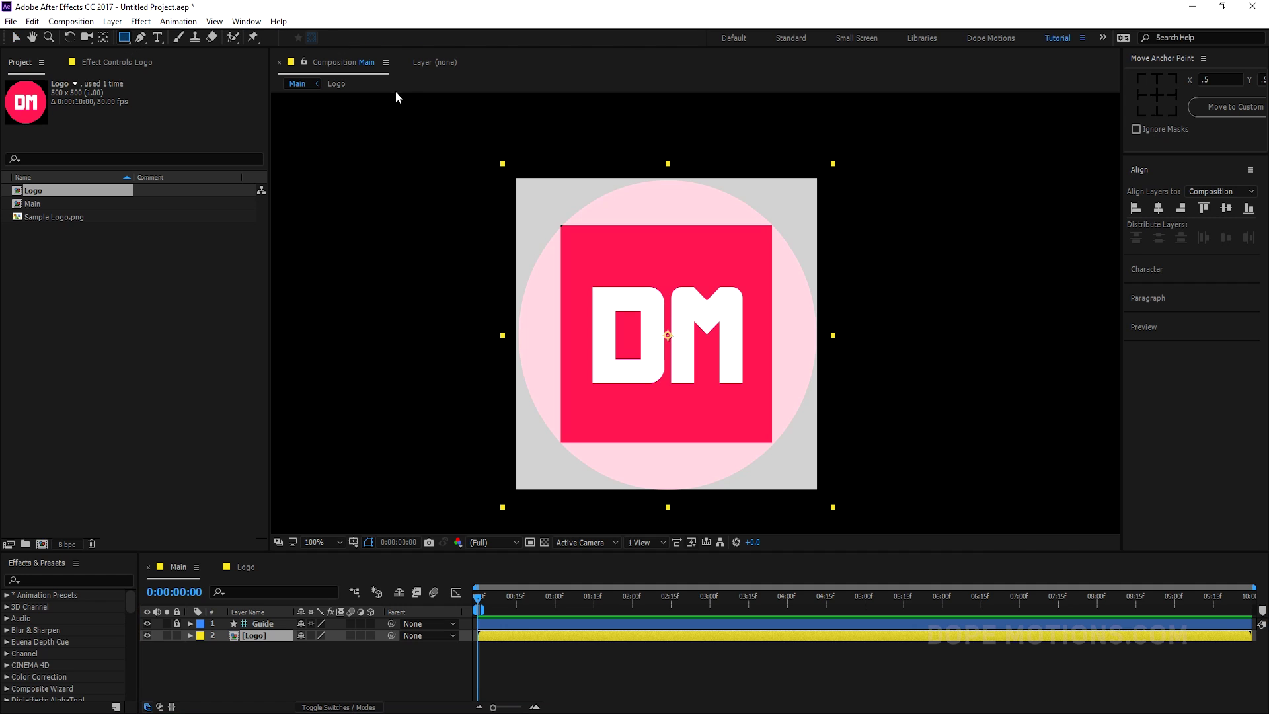
scroll(700, 309, up, 1)
key(h)
drag(561, 204, 561, 271)
key(q)
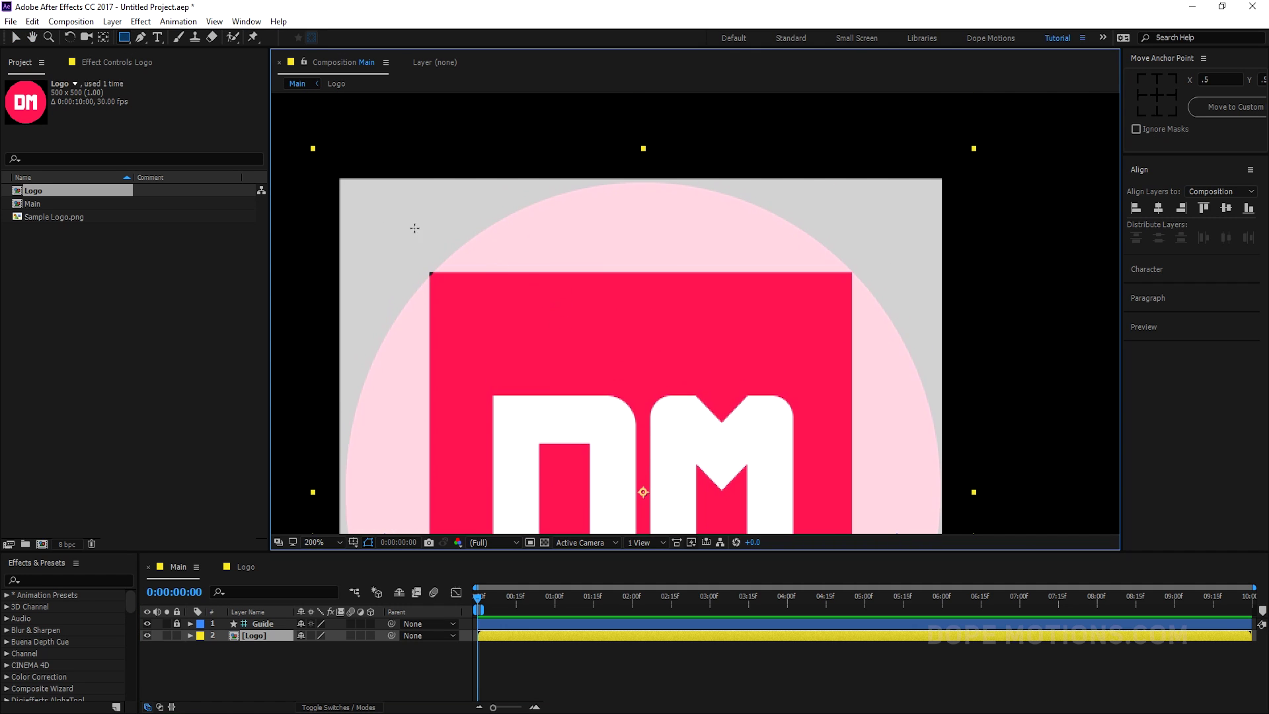
scroll(624, 251, down, 1)
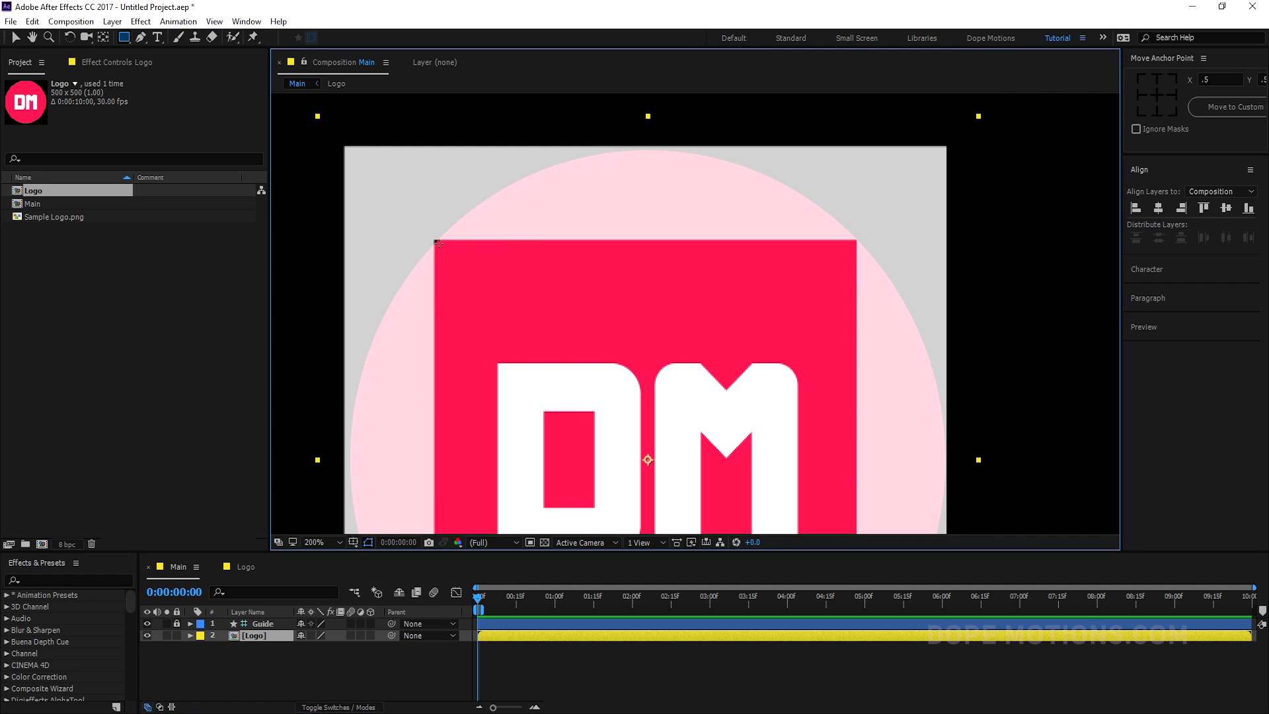
click(14, 37)
scroll(544, 249, down, 1)
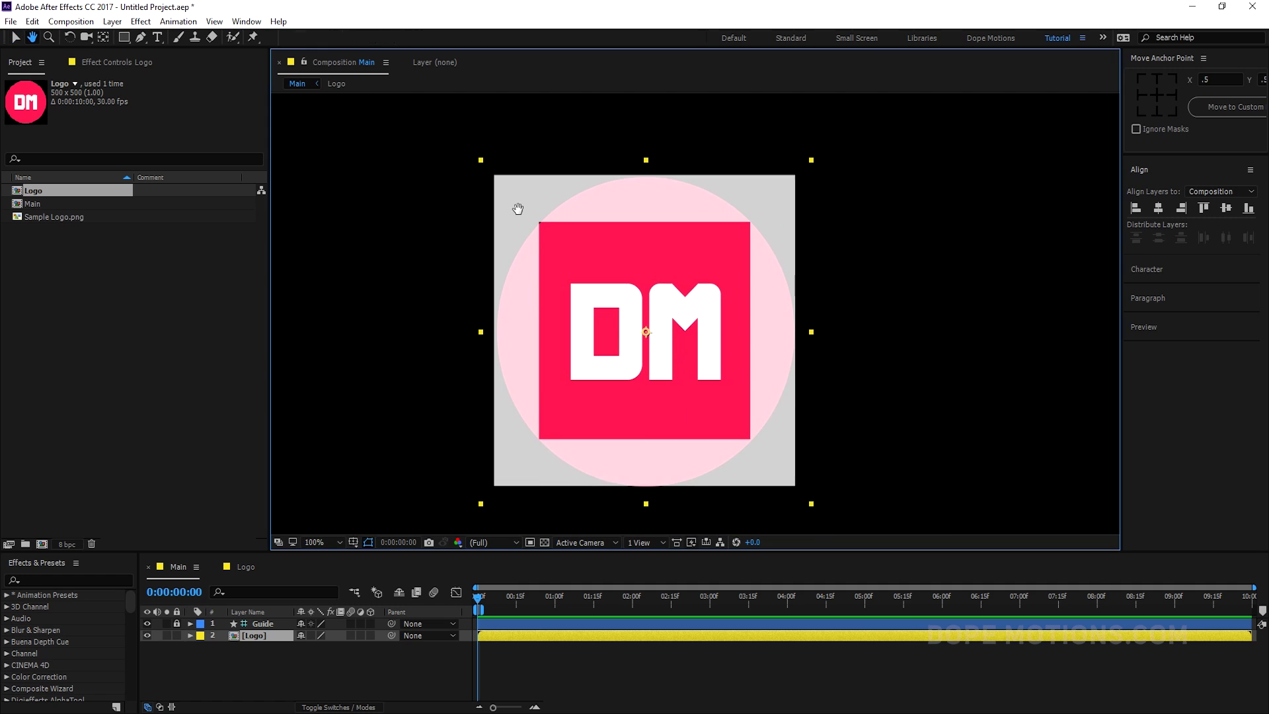
- Unlock the Guide layer and centre the Guide and Logo layers horizontally and vertically in the composition
click(176, 624)
click(255, 624)
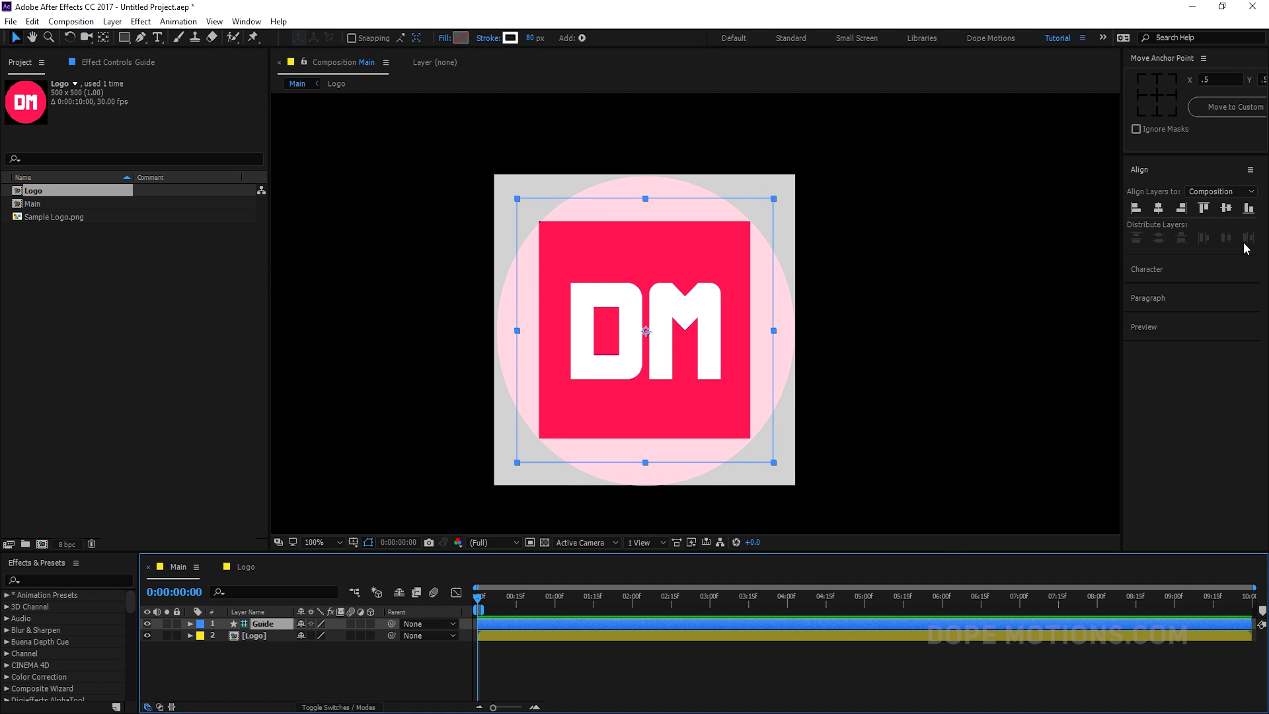
click(1158, 208)
click(1226, 207)
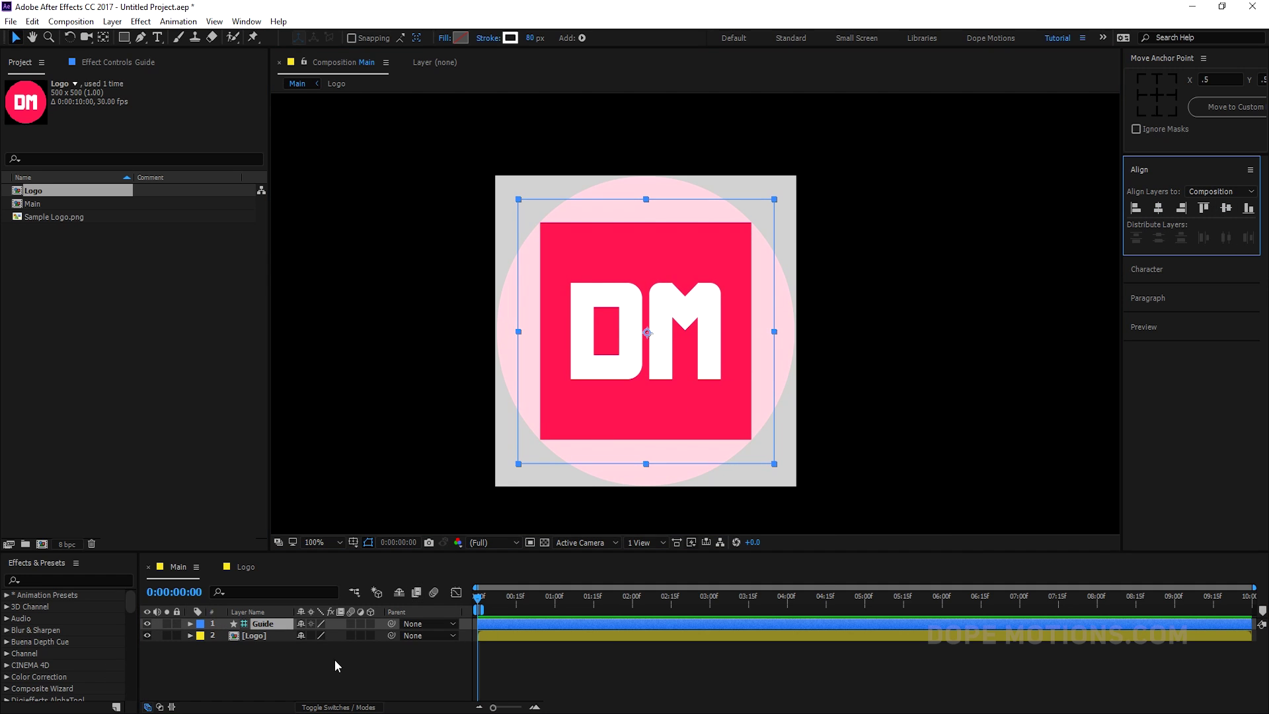
click(273, 639)
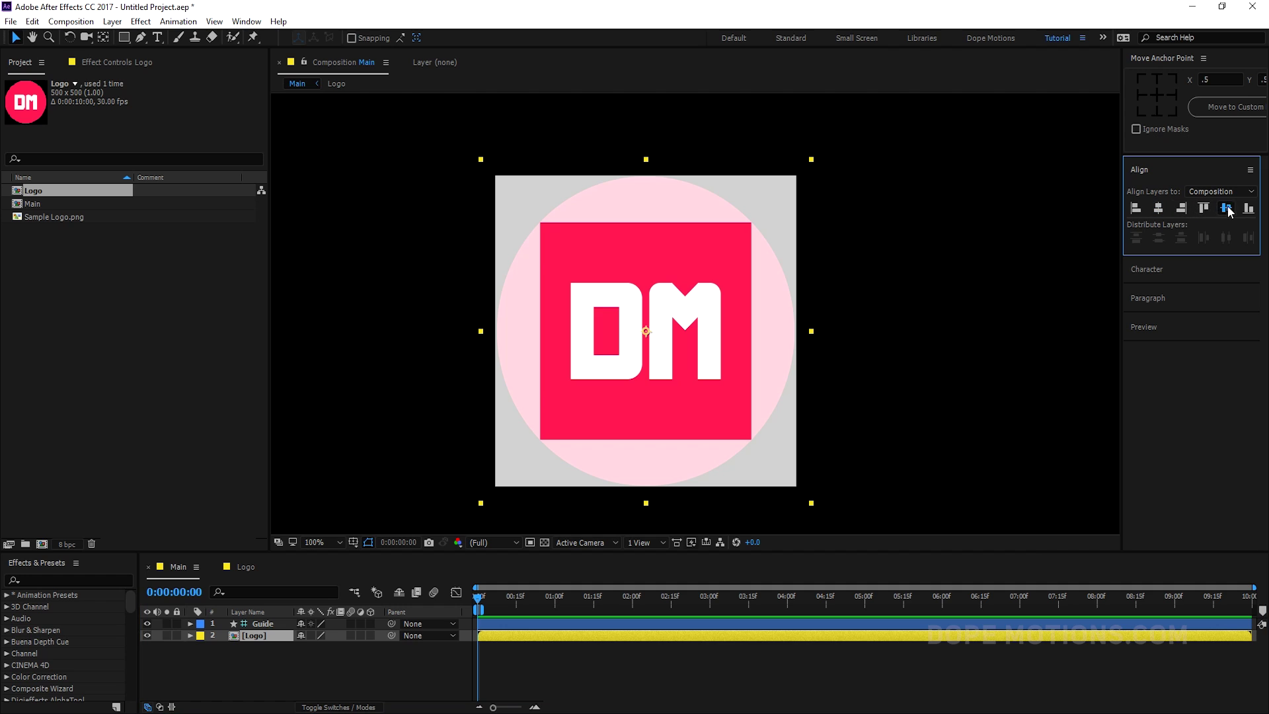
click(279, 653)
- Draw a rectangular mask on the Logo layer over the circle's top segment, down to the Guide frame's upper inner edge
key(period)
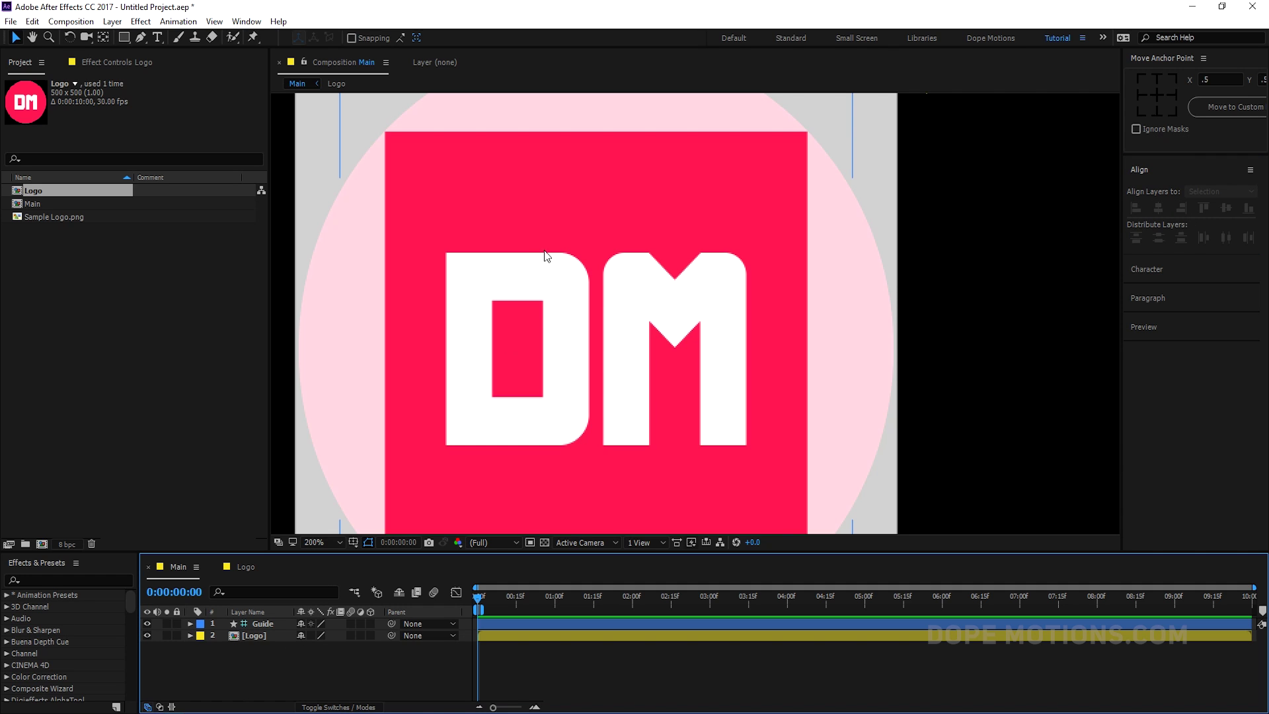
scroll(759, 165, down, 3)
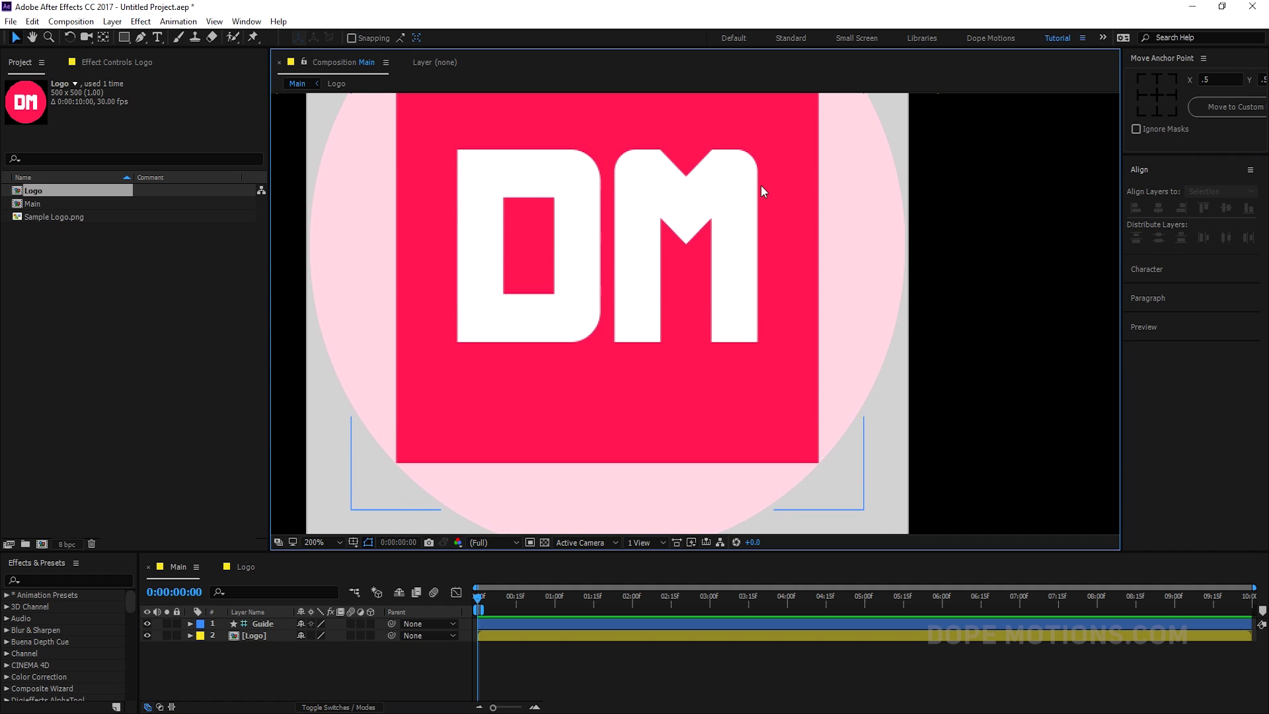
key(comma)
drag(760, 186, 707, 260)
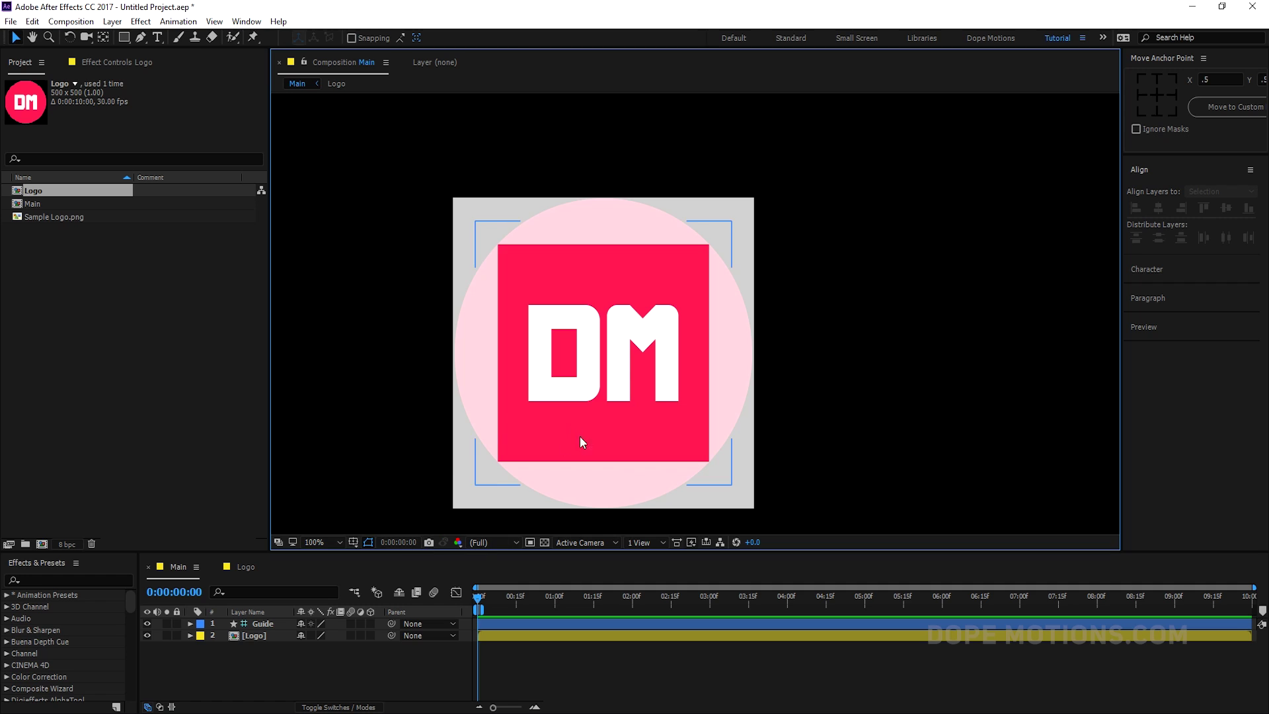
click(259, 625)
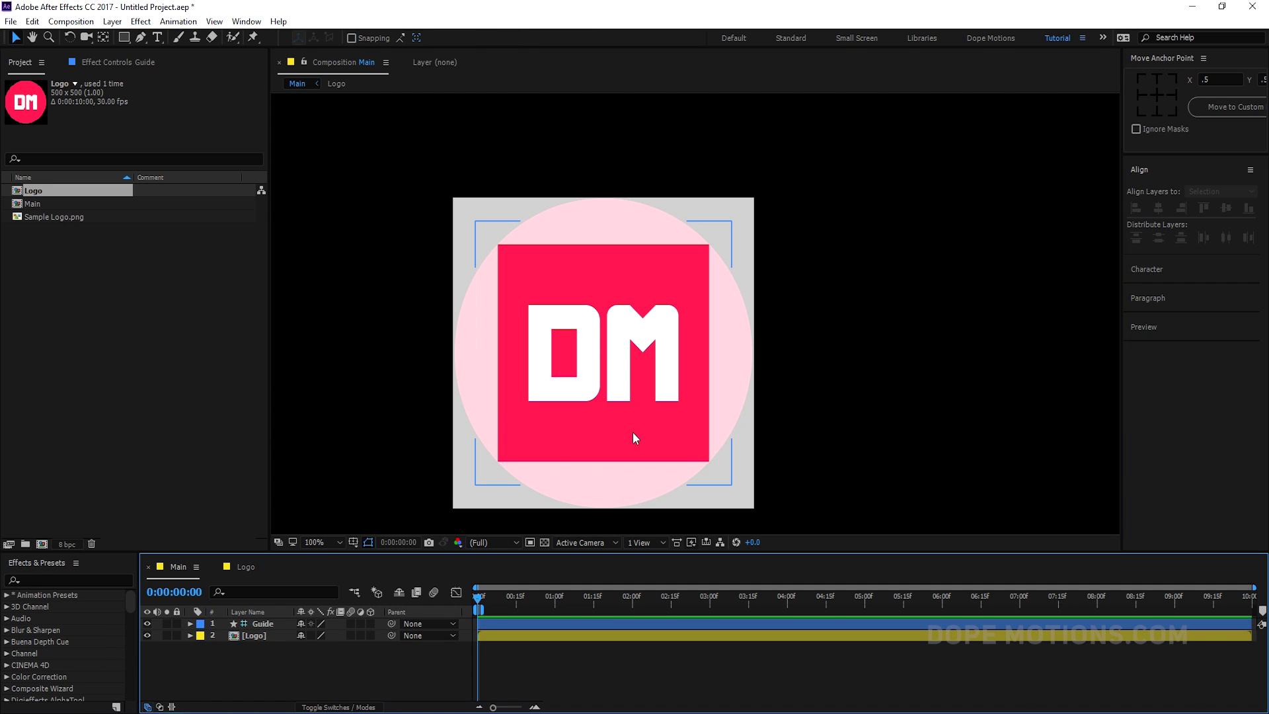
drag(545, 272, 586, 238)
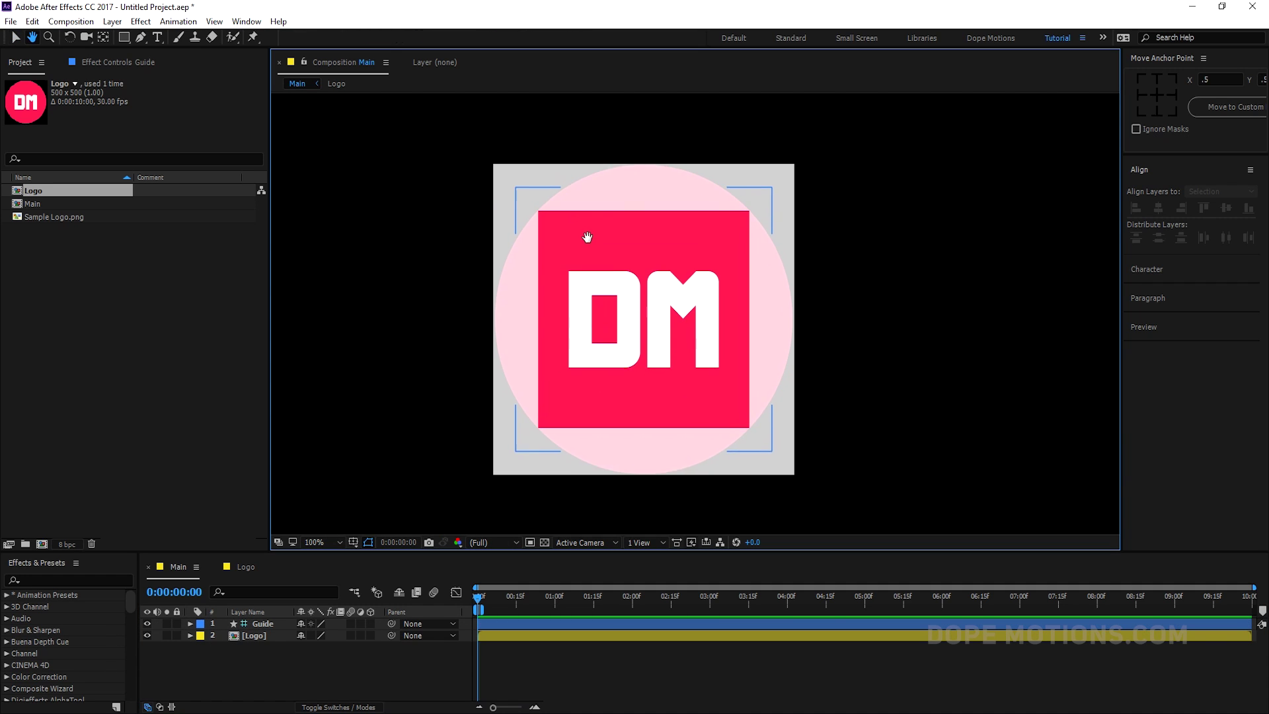
click(261, 639)
click(123, 37)
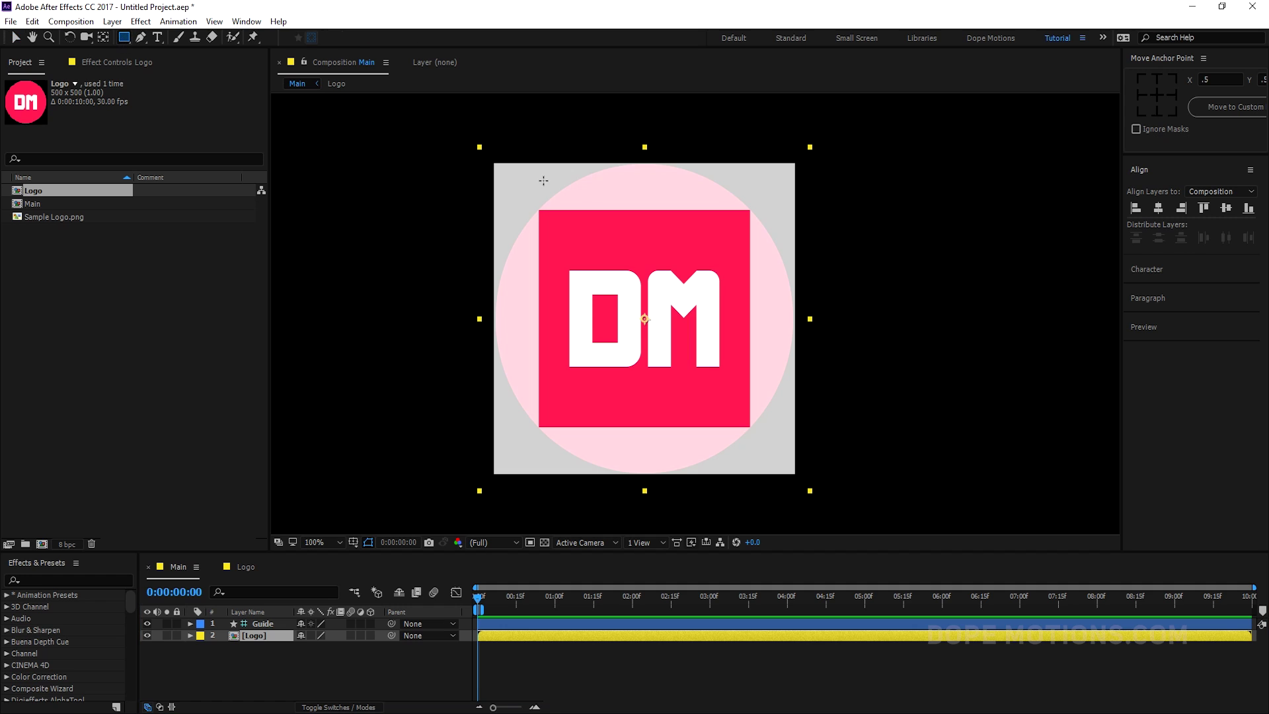
scroll(601, 210, up, 1)
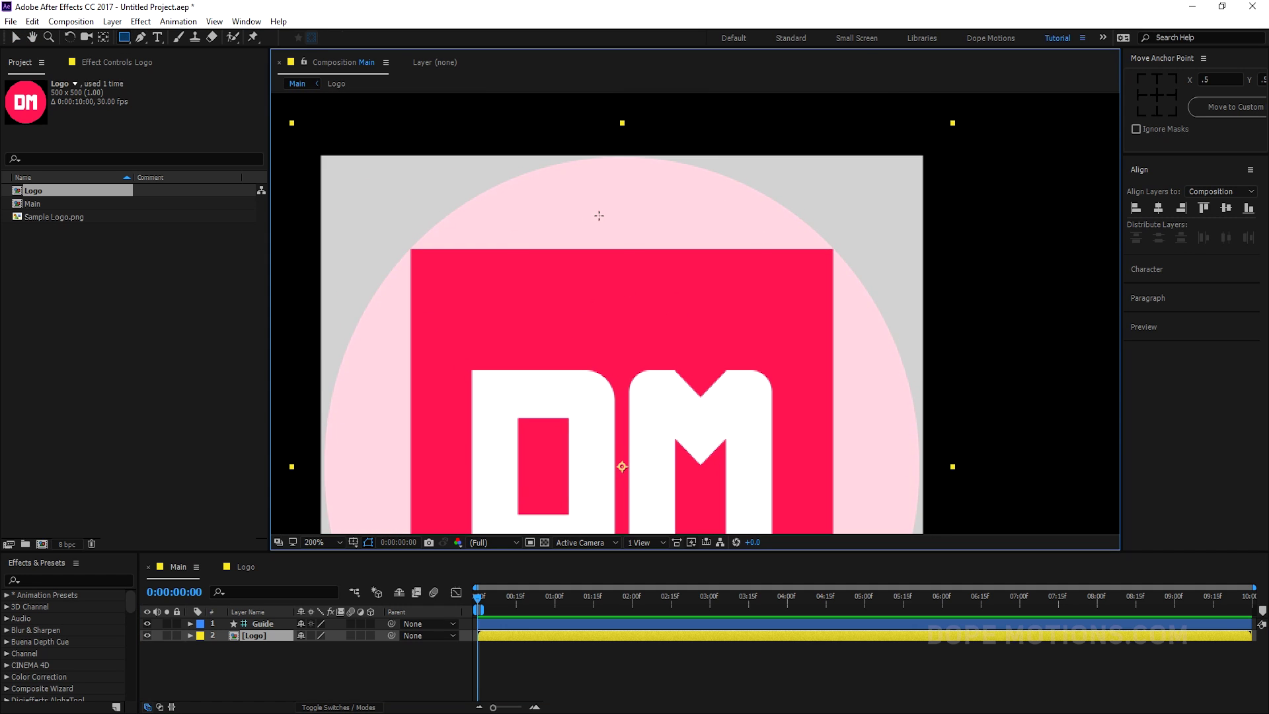
drag(317, 149, 932, 249)
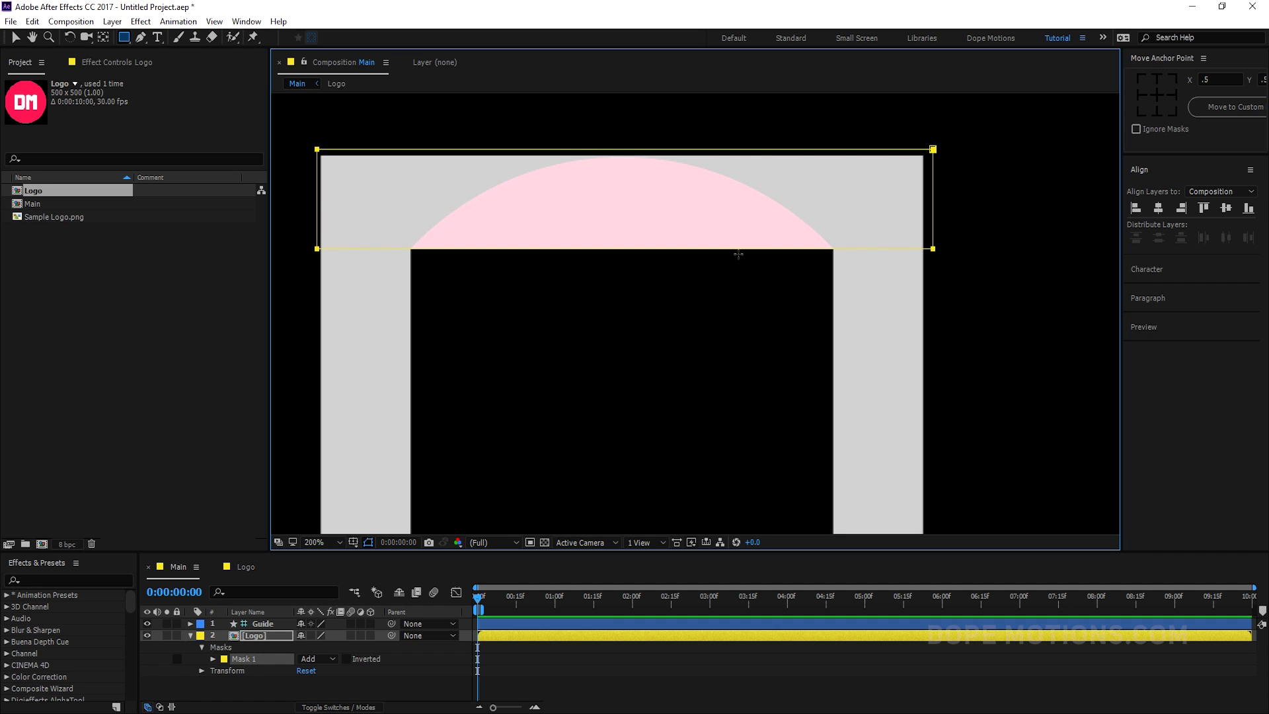
- Add three more rectangular masks to the Logo layer over the circle's right, bottom and left segments, reaching the Guide frame's inner edges
key(comma)
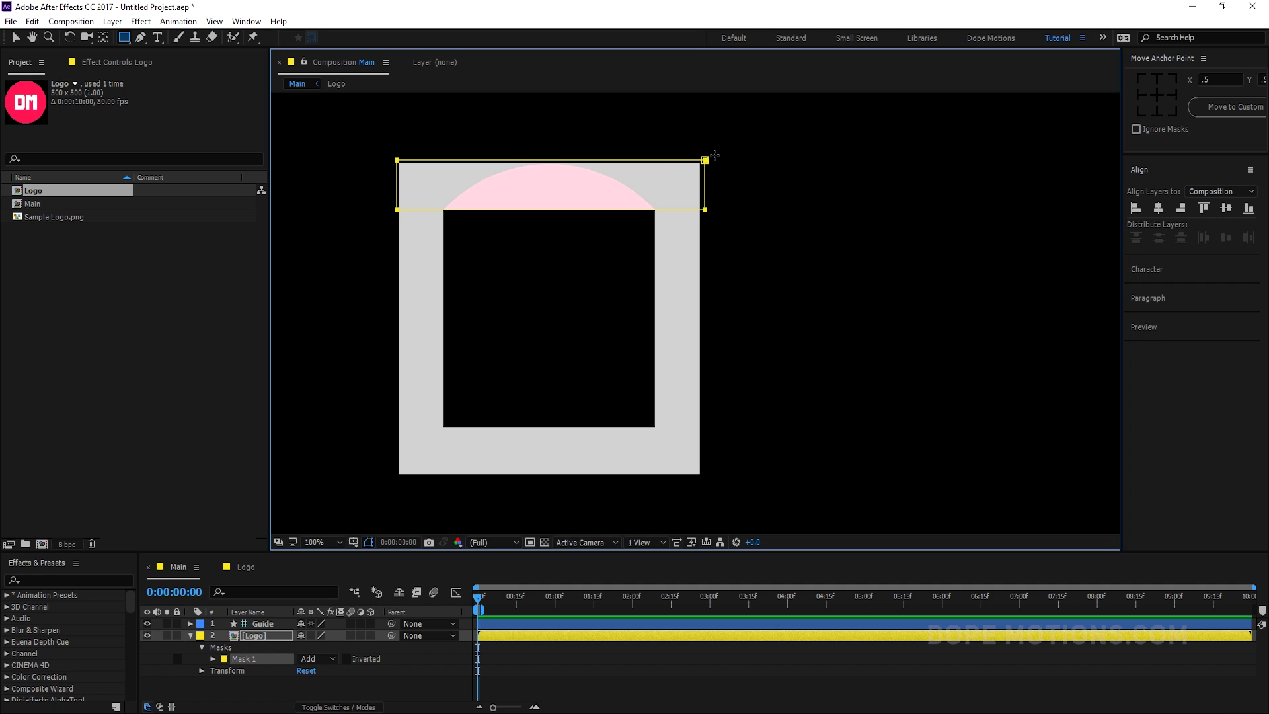
drag(711, 155, 652, 480)
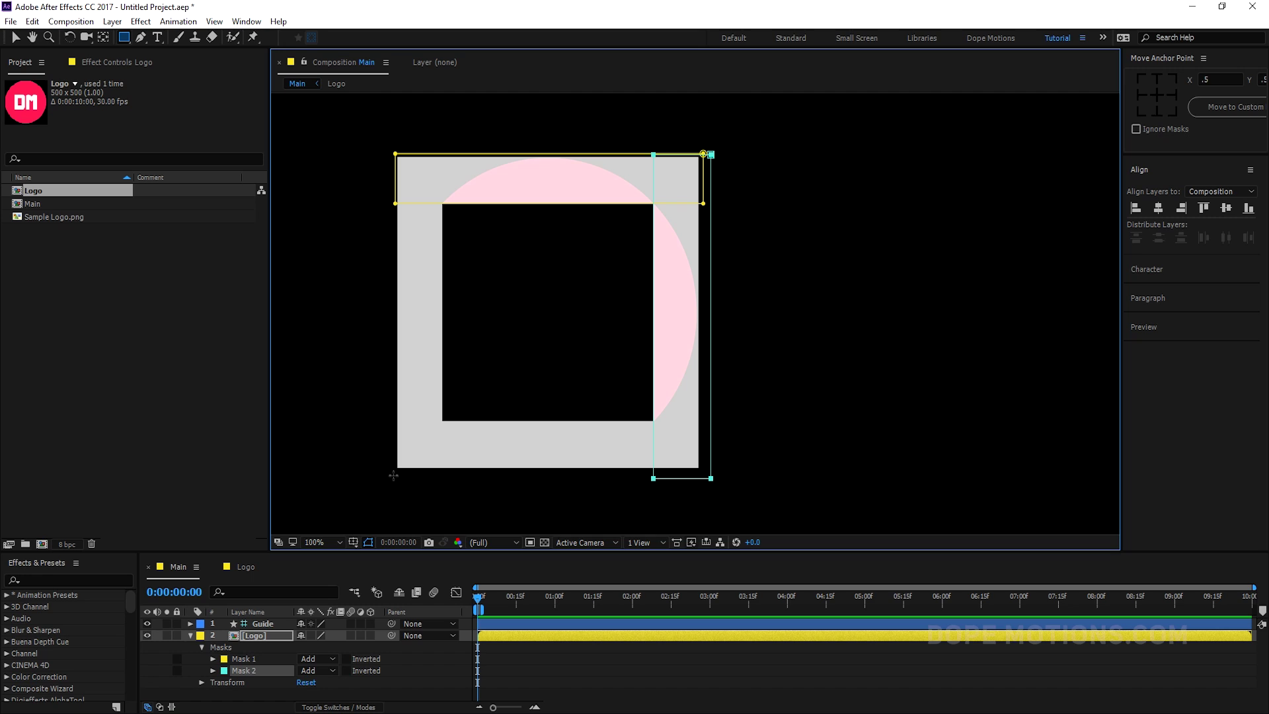
drag(394, 474, 727, 420)
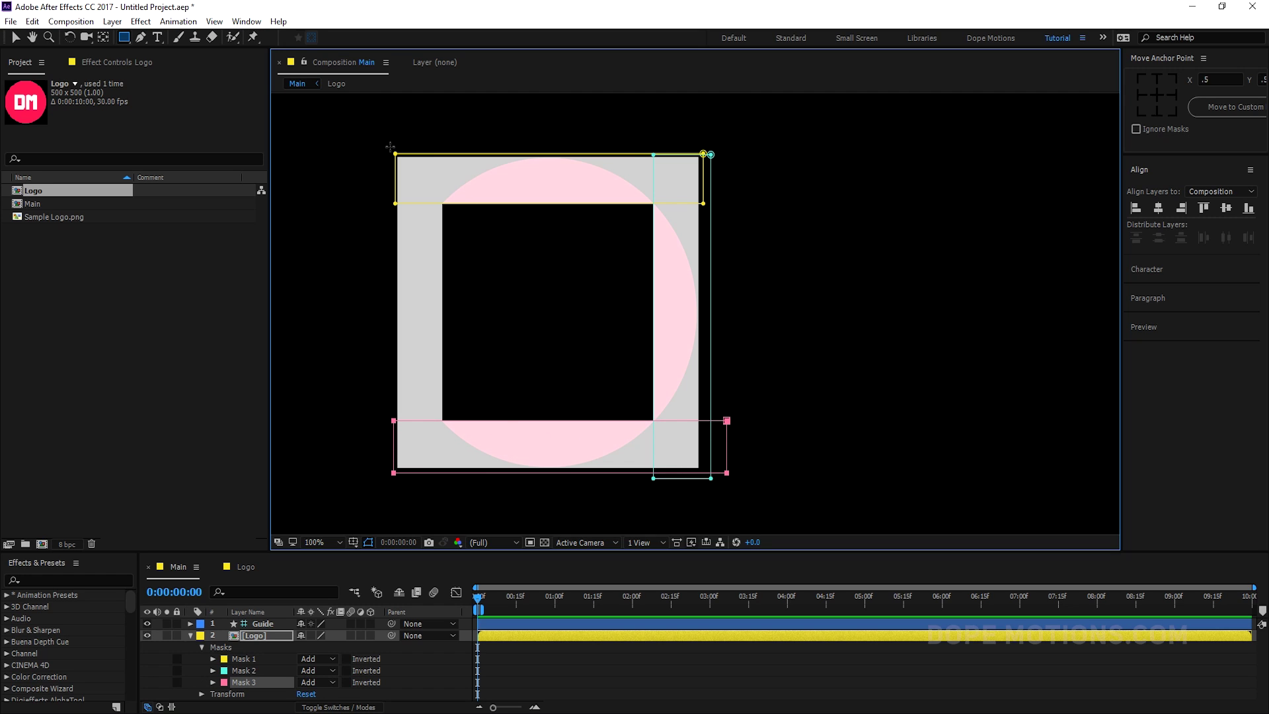
drag(387, 148, 443, 504)
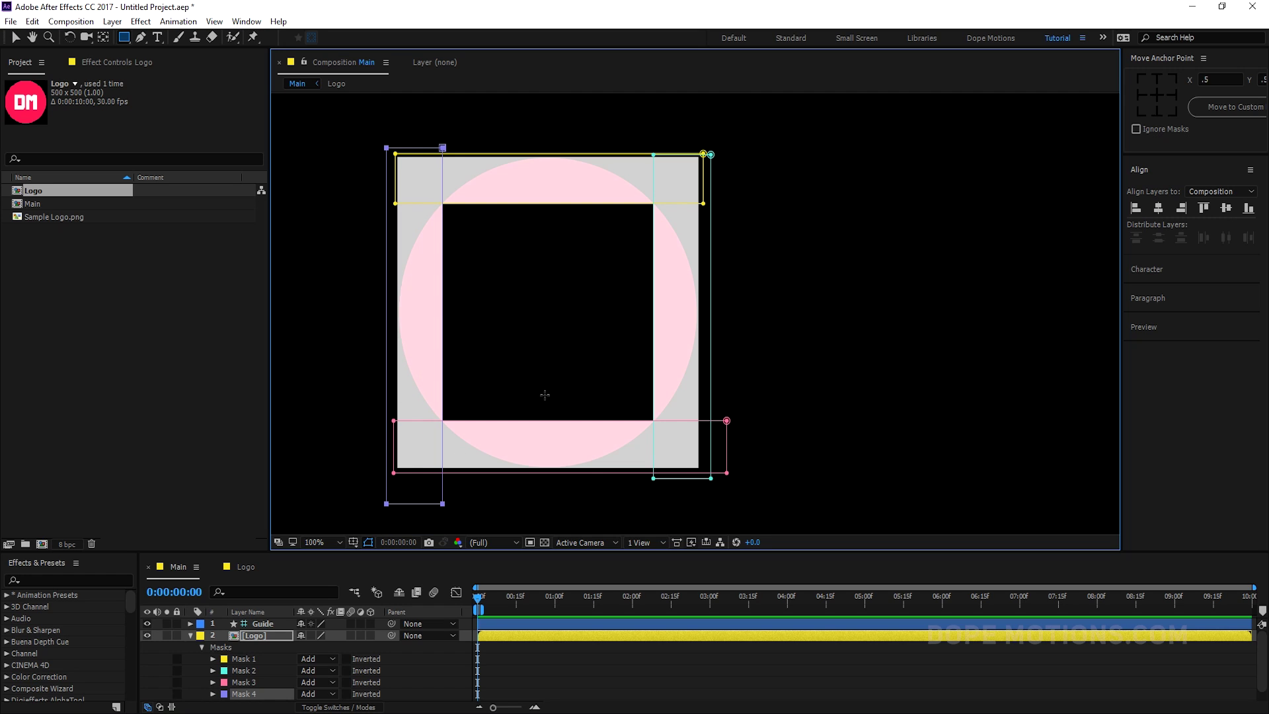
- Enlarge the timeline area, deselect the layer and inspect the masks' inner edges against the Guide frame
drag(227, 550, 227, 466)
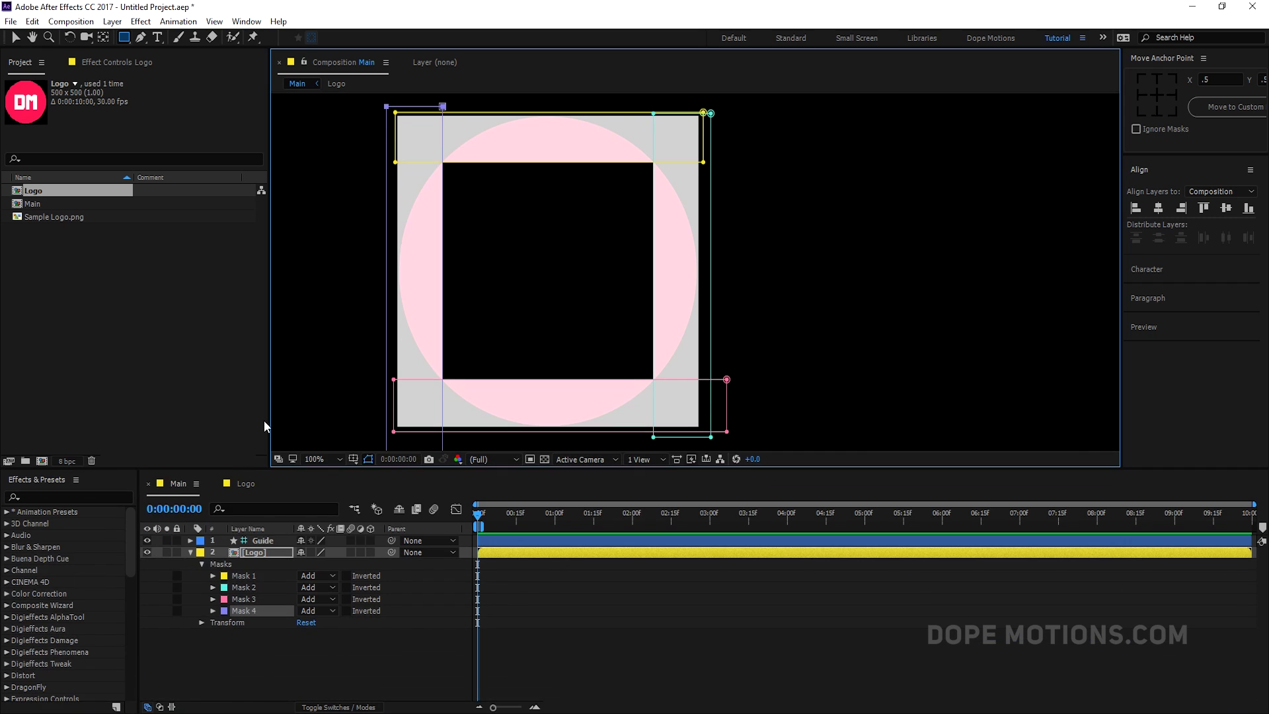
click(169, 631)
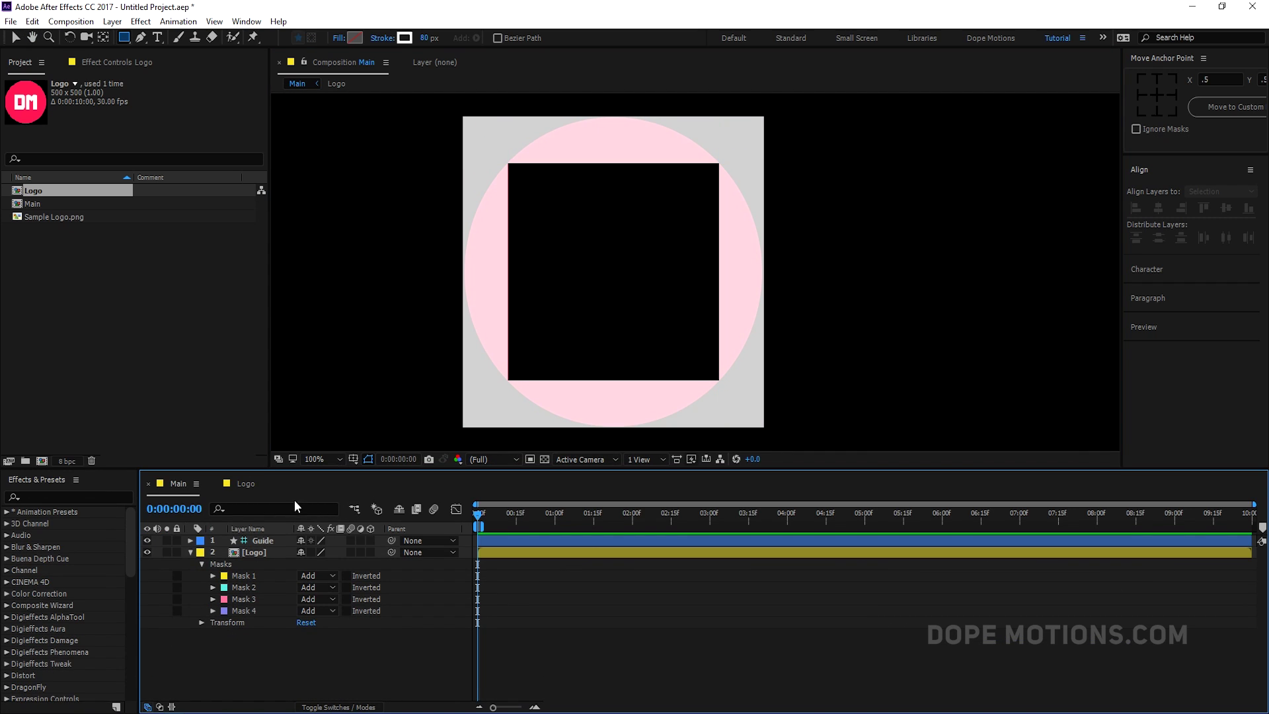
key(period)
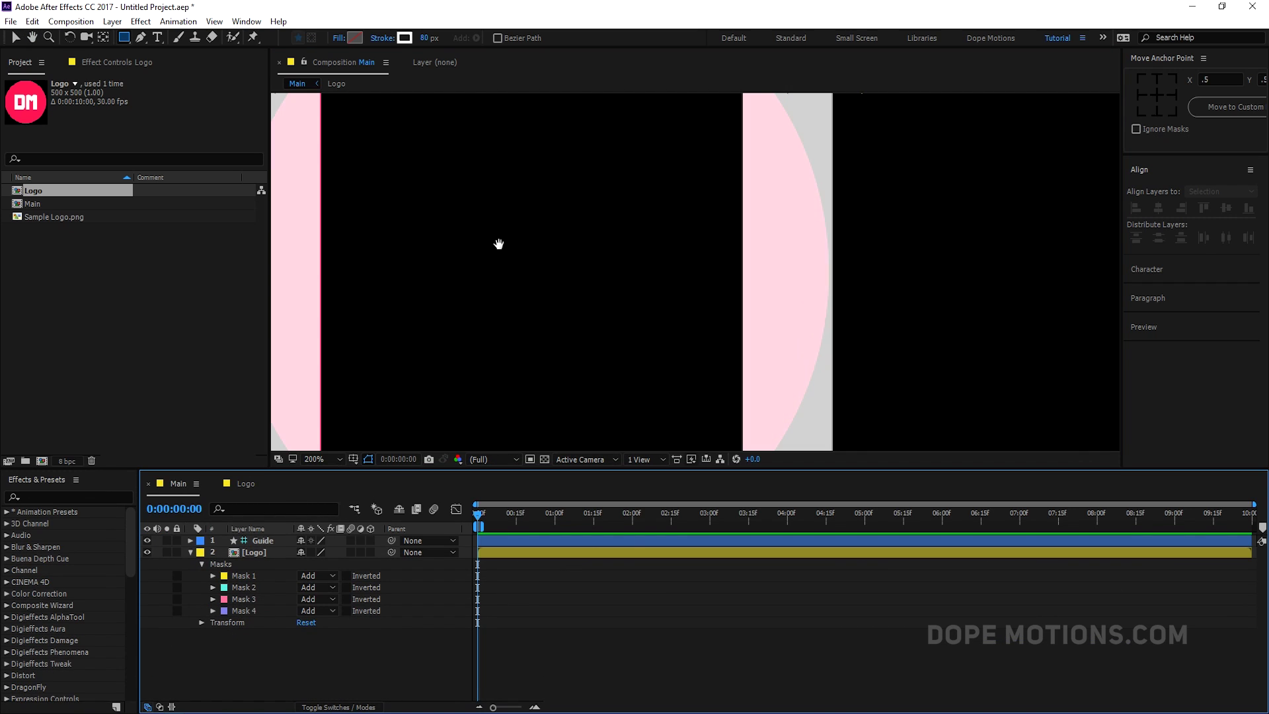
drag(498, 240, 638, 230)
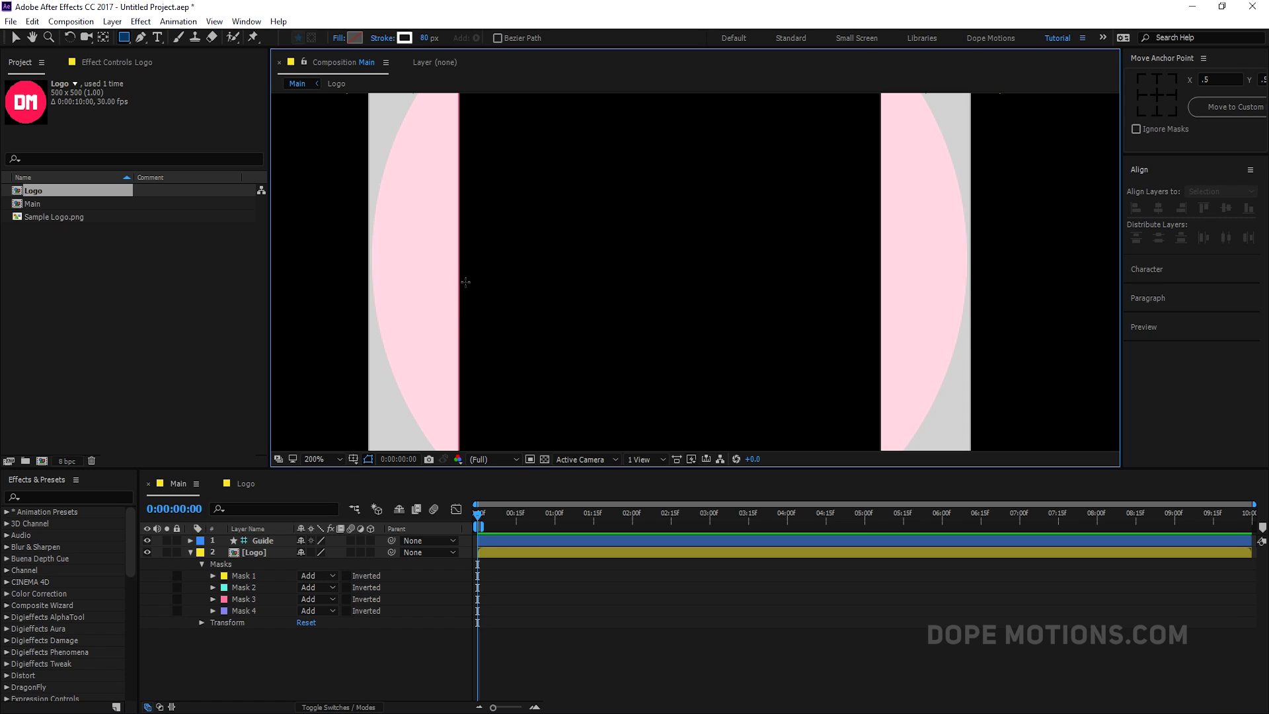
key(comma)
drag(482, 278, 375, 313)
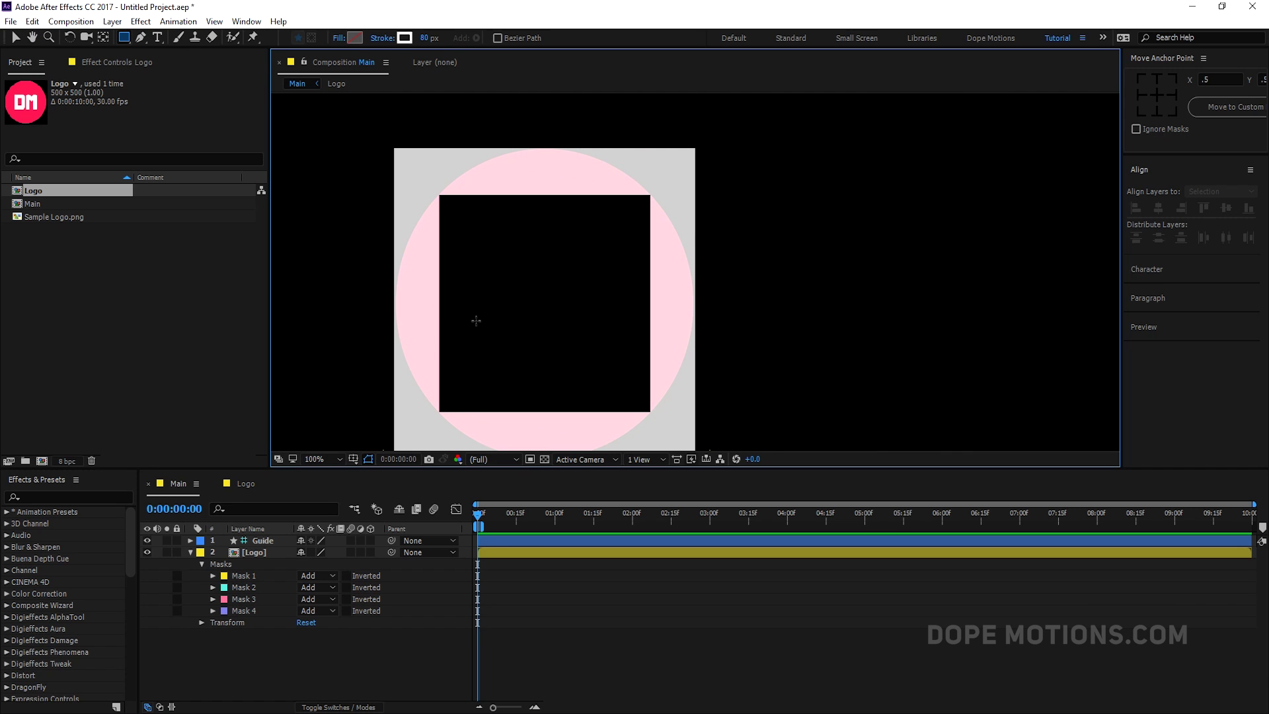
- Select the Logo layer, zoom in on the start of the timeline and extend the work area to about 3:10
click(255, 551)
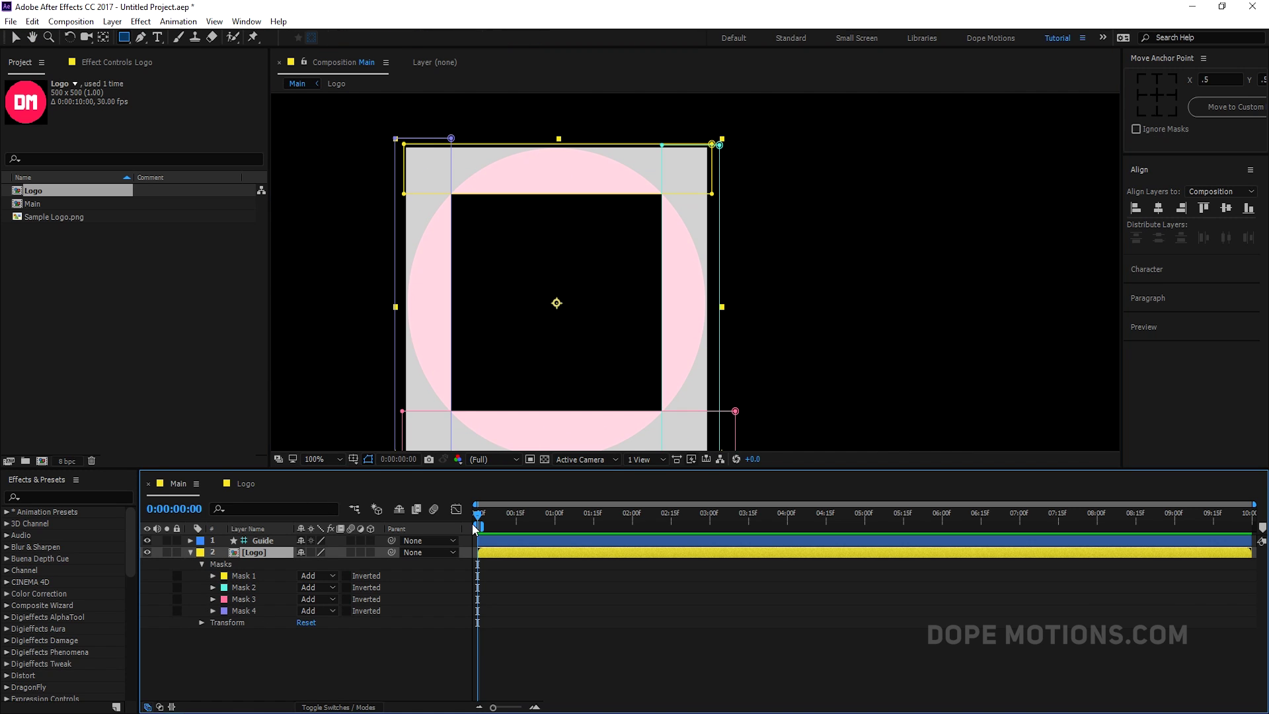
drag(559, 320, 598, 289)
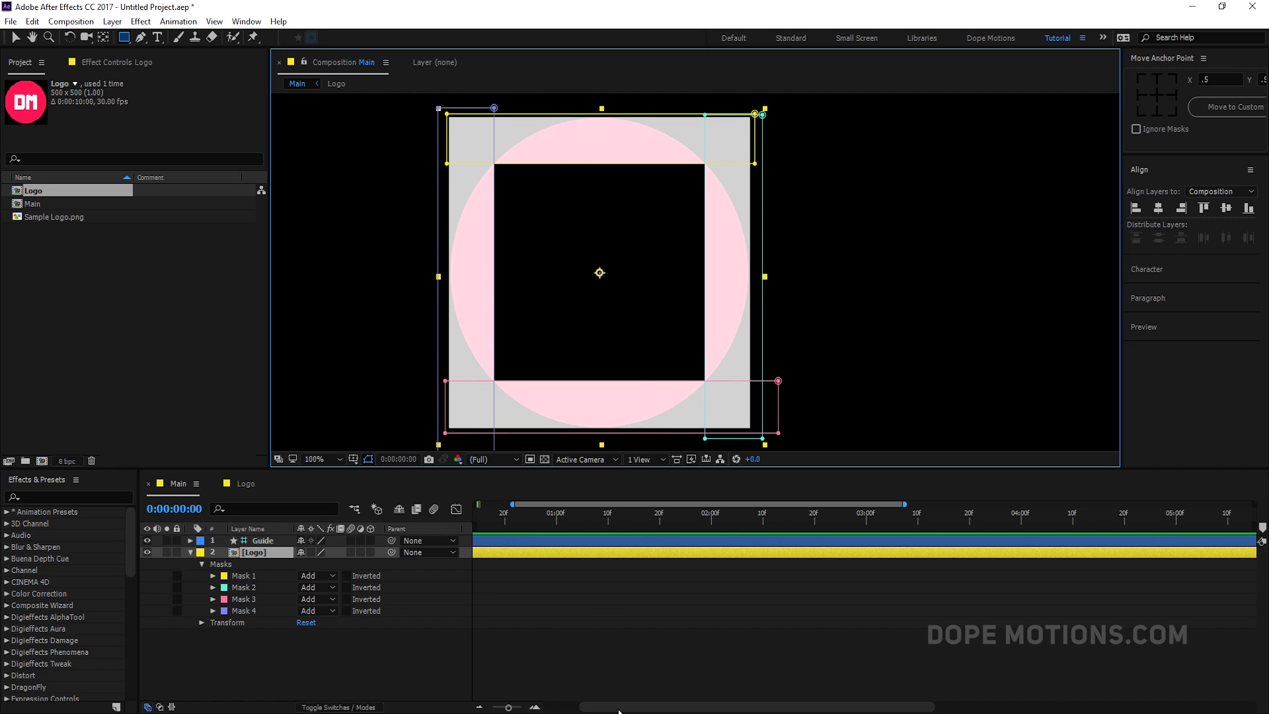
click(543, 498)
key(equal)
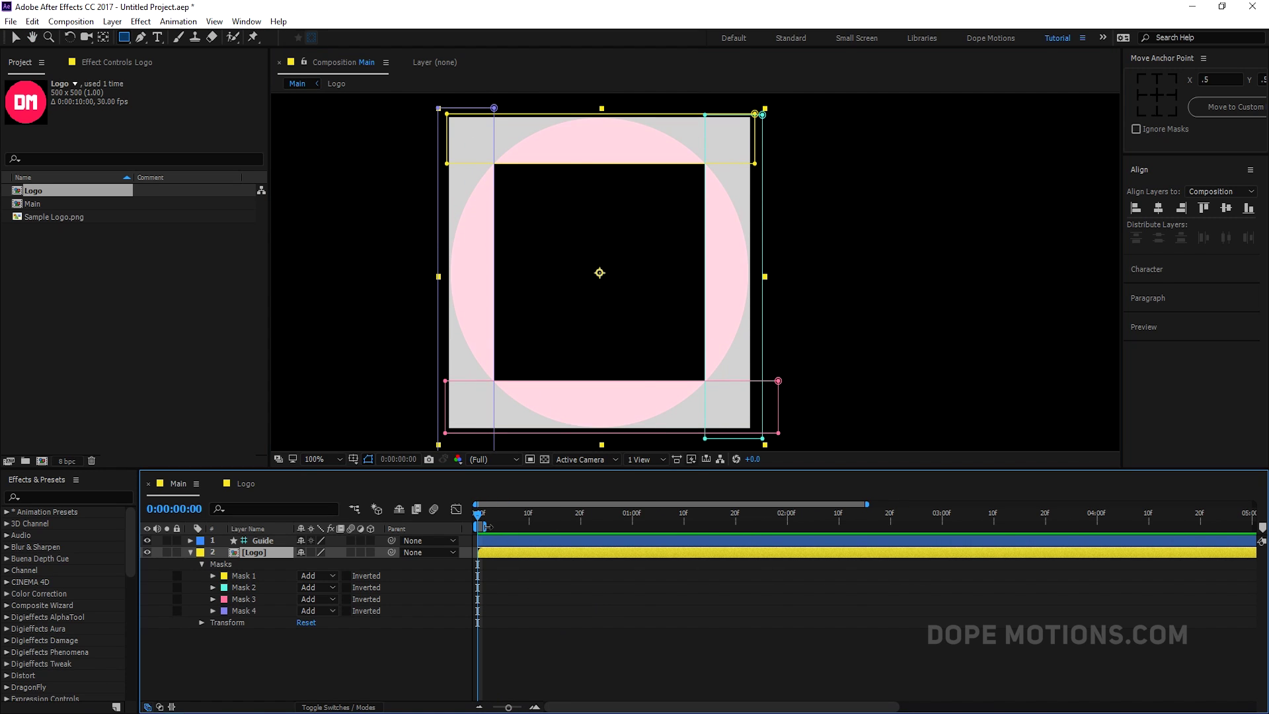
- Add a Mask Path keyframe for the Logo layer's Mask 1 at frame 20
drag(536, 512, 582, 520)
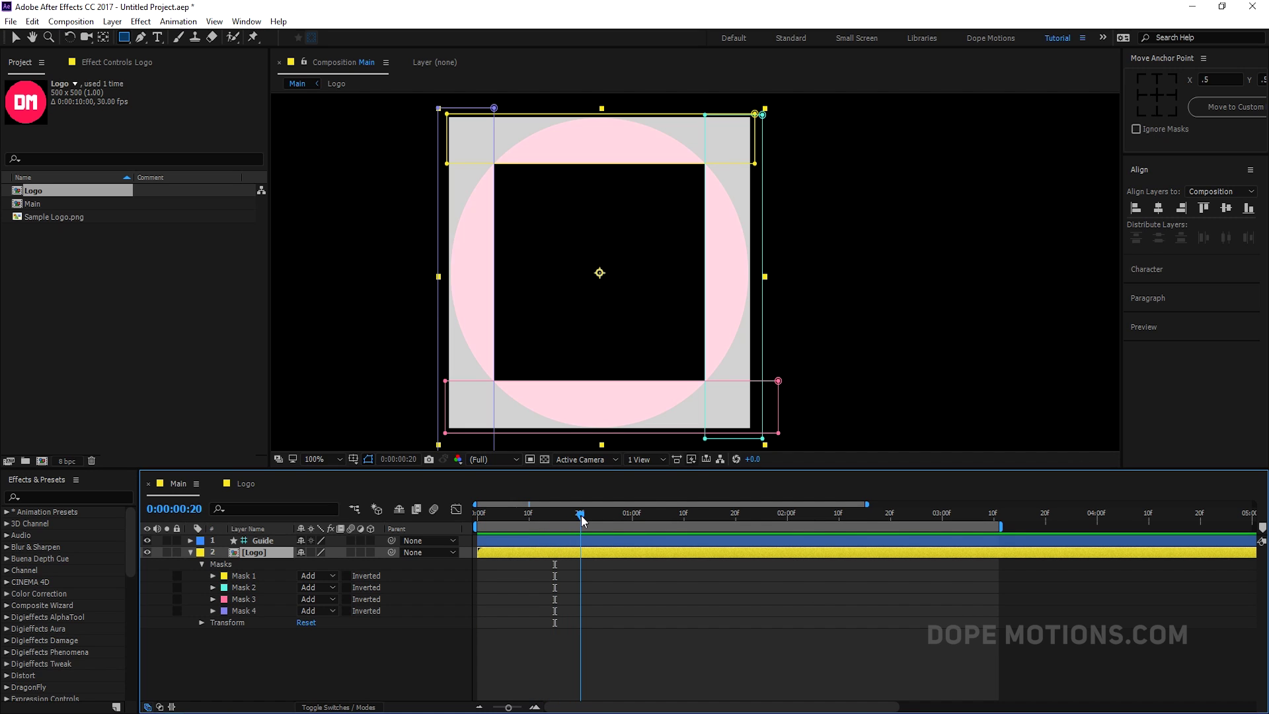
click(243, 576)
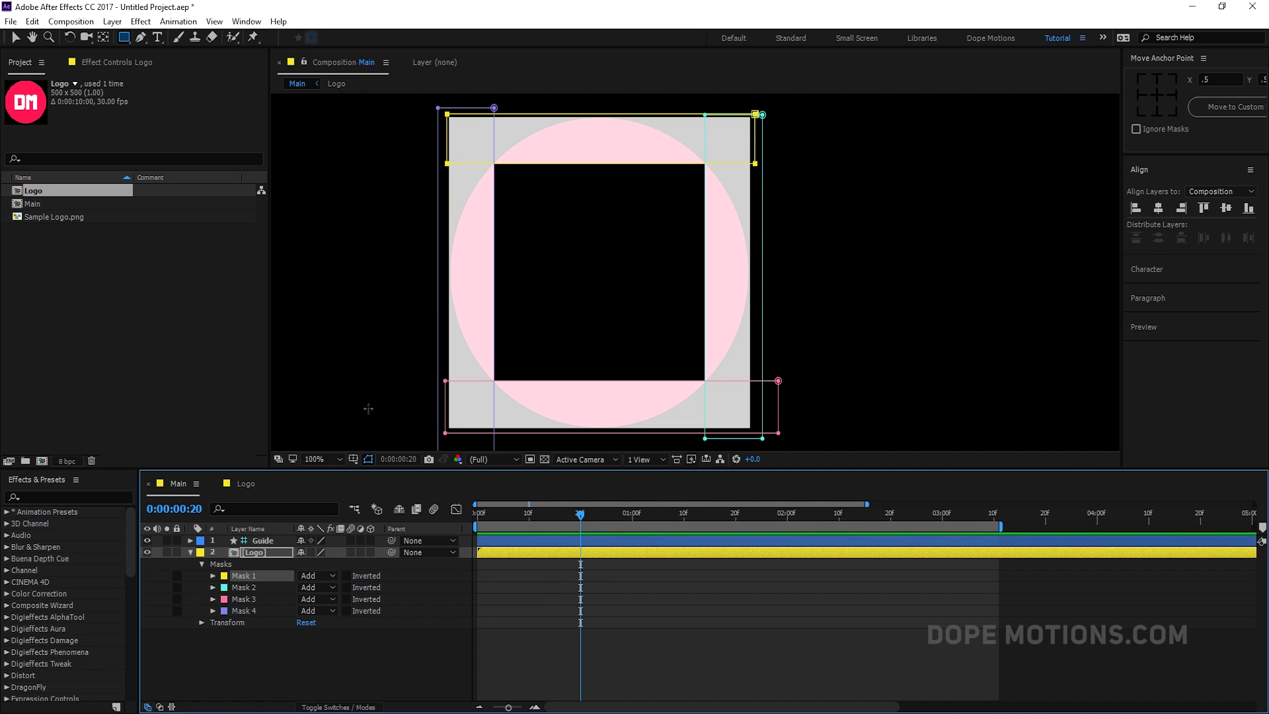
click(213, 576)
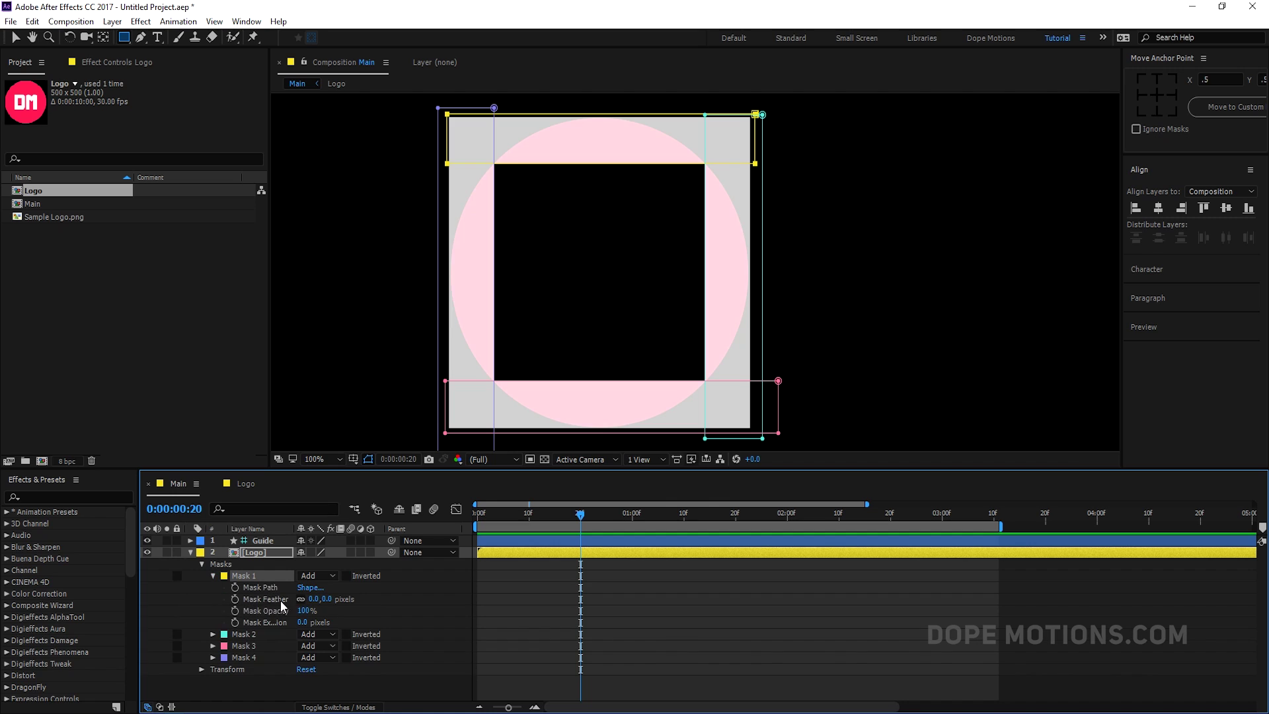
click(235, 587)
- Hide the Guide layer and, at frame 0, move Mask 1 horizontally to the left until it clears the circle's top segment
drag(578, 520, 464, 521)
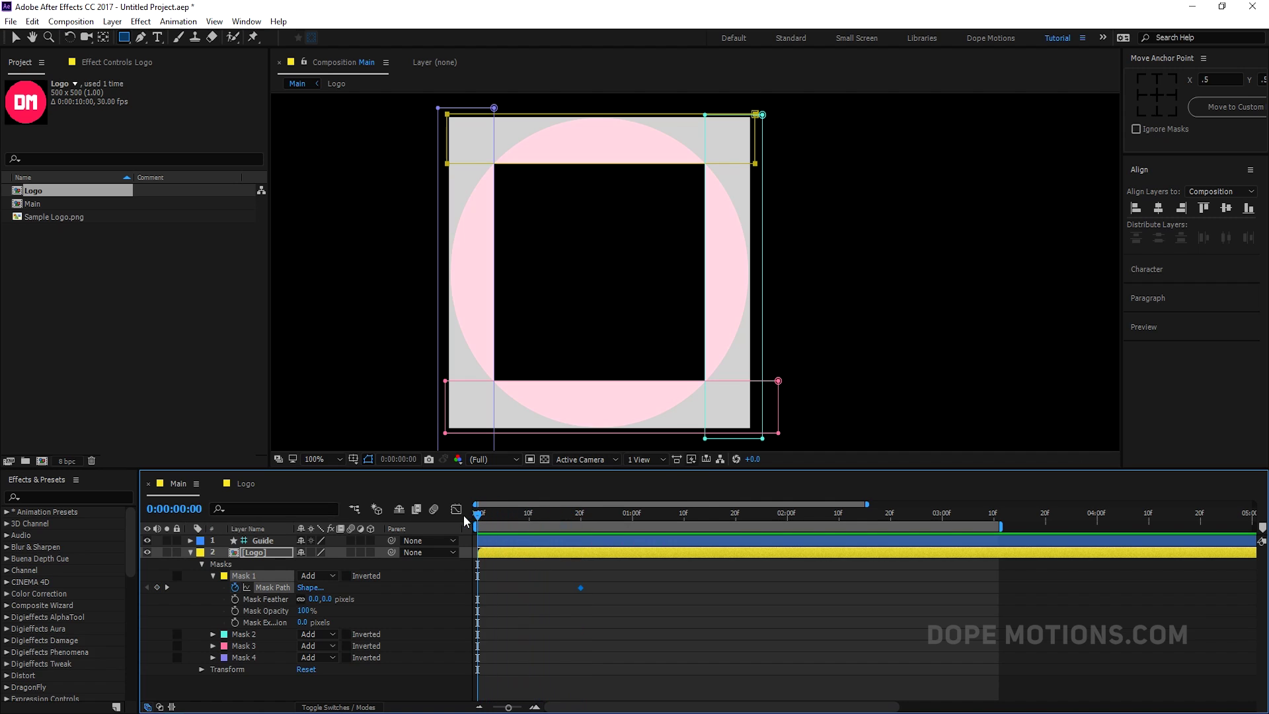
click(146, 540)
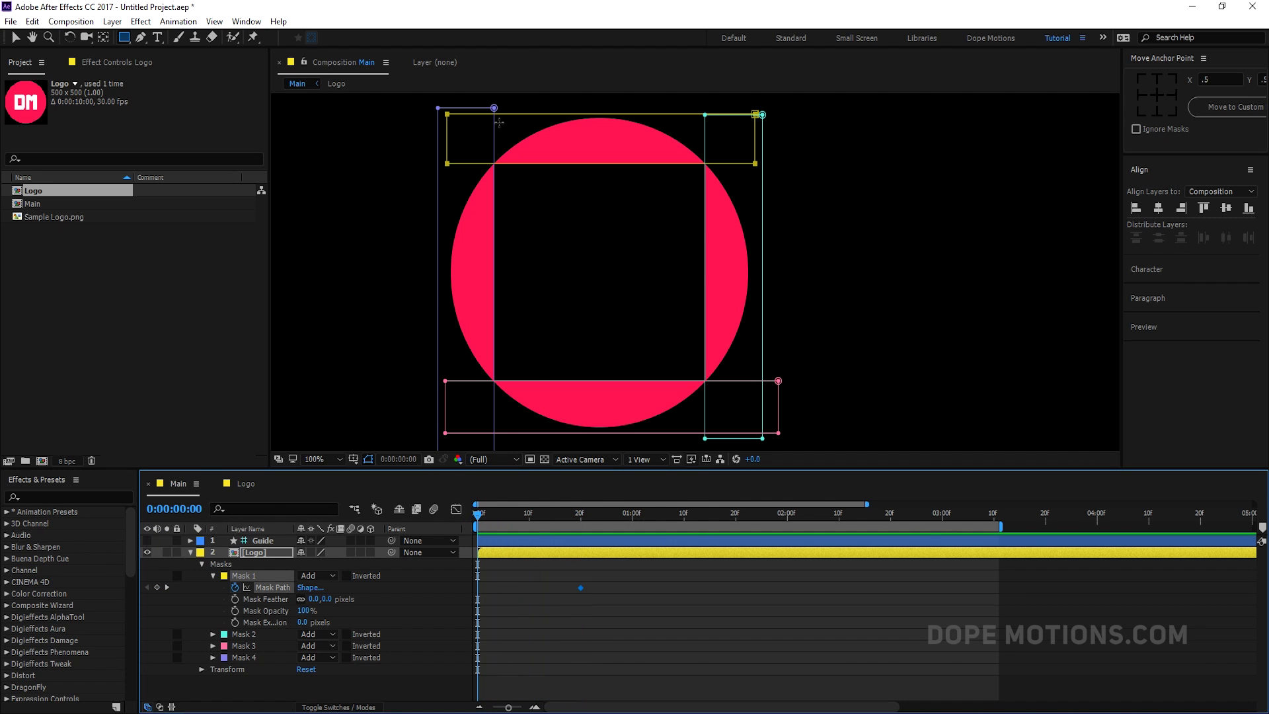
double_click(256, 587)
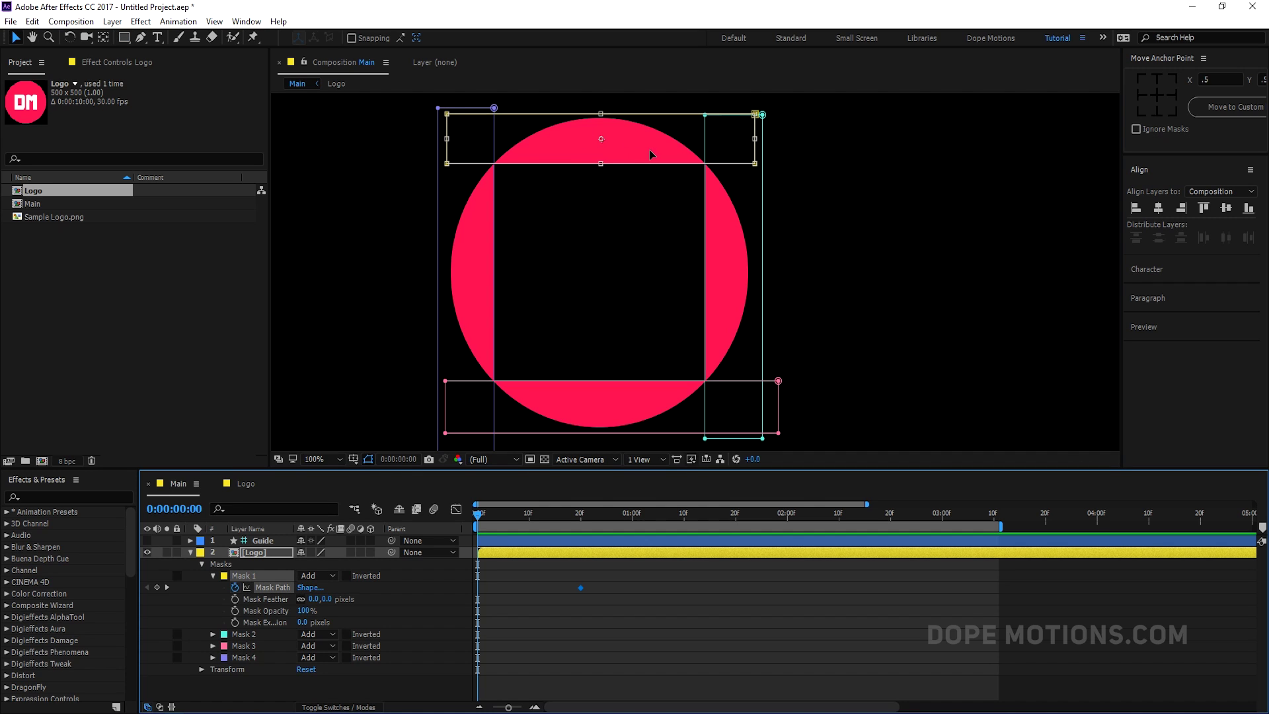
drag(649, 149, 380, 145)
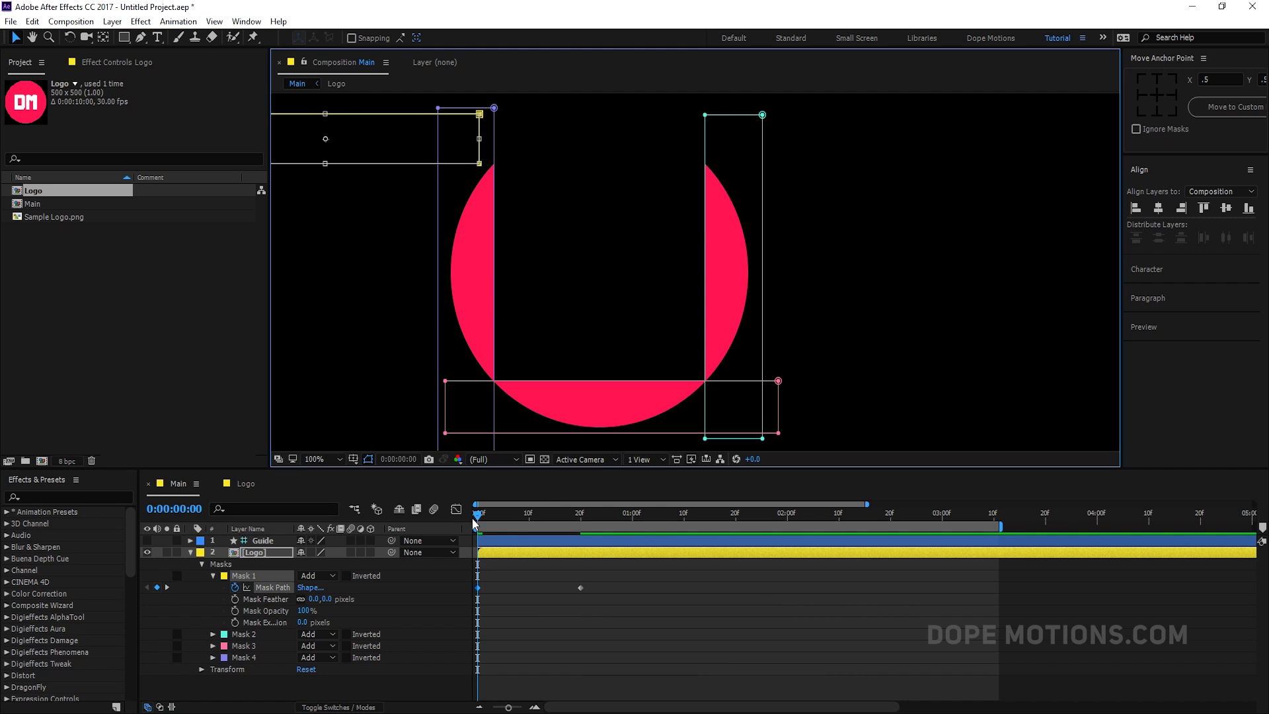
- Swap Mask 1's two Mask Path keyframes, placing the original position at frame 0 and the shifted position at frame 20
drag(471, 517, 583, 524)
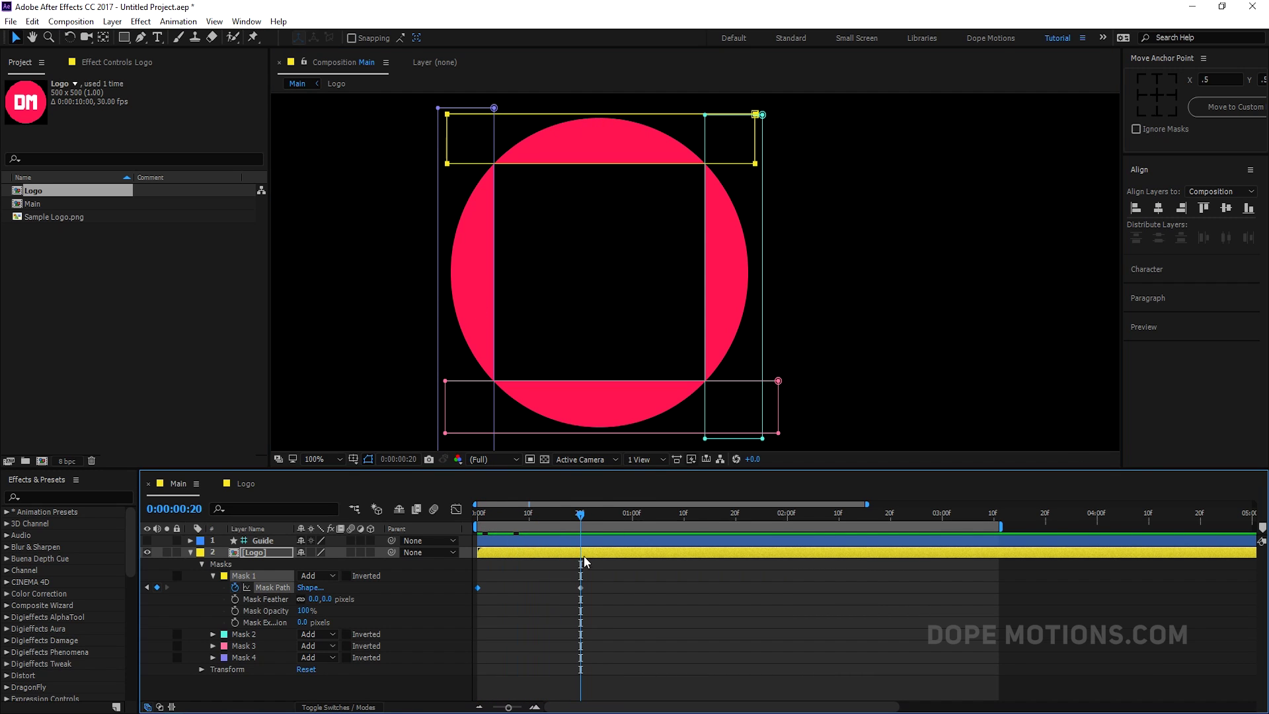
mouse_move(580, 587)
mouse_down()
mouse_move(477, 589)
mouse_move(577, 594)
mouse_up()
drag(505, 521, 442, 523)
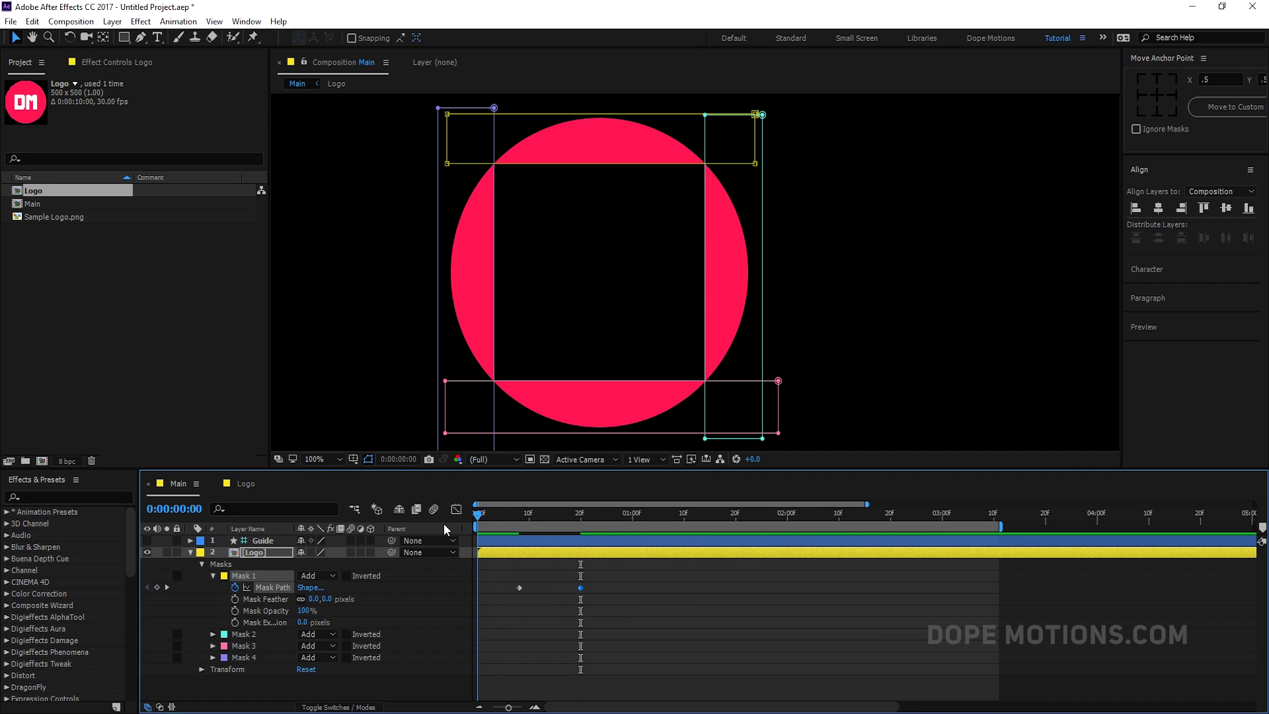
drag(519, 587, 477, 587)
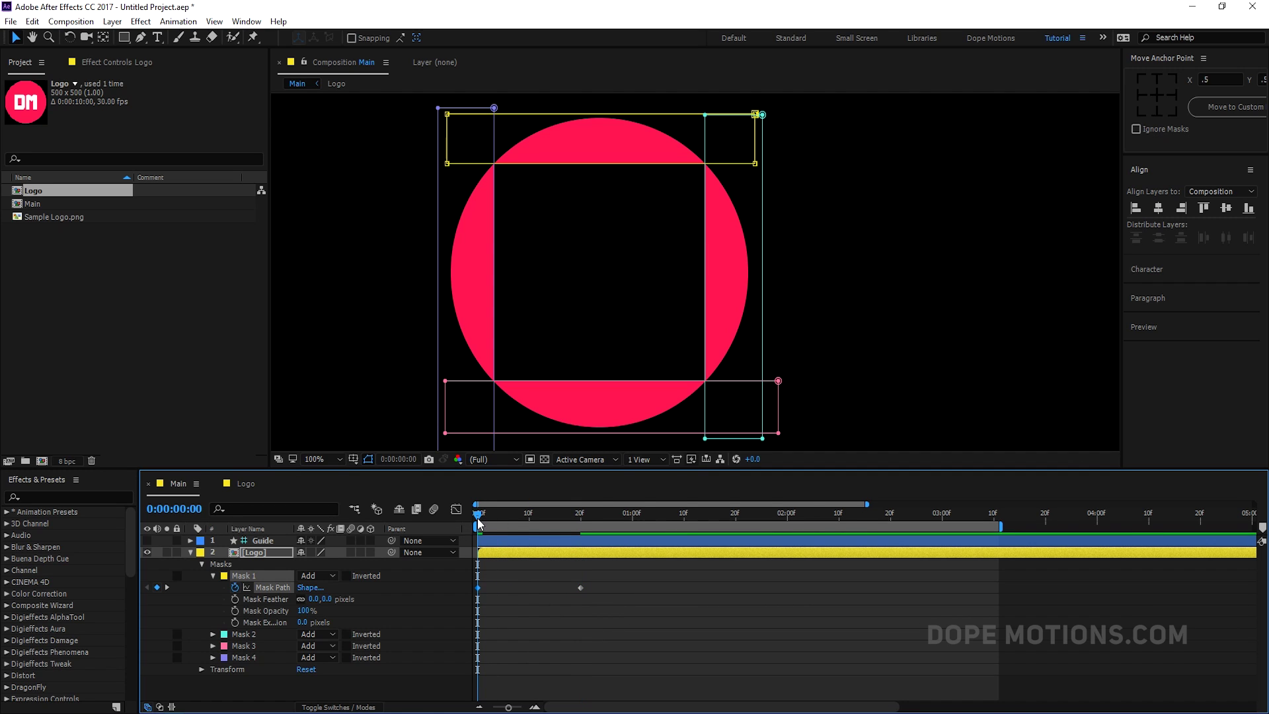
drag(477, 517, 582, 539)
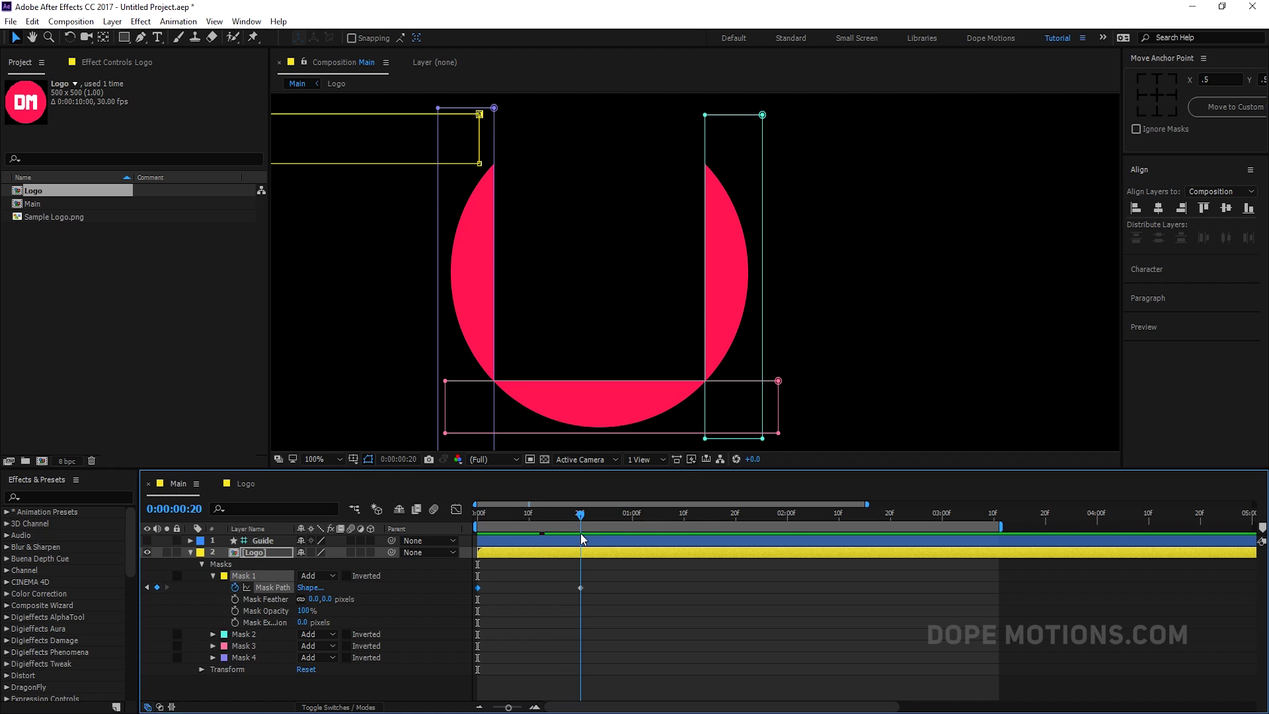
click(401, 142)
click(522, 553)
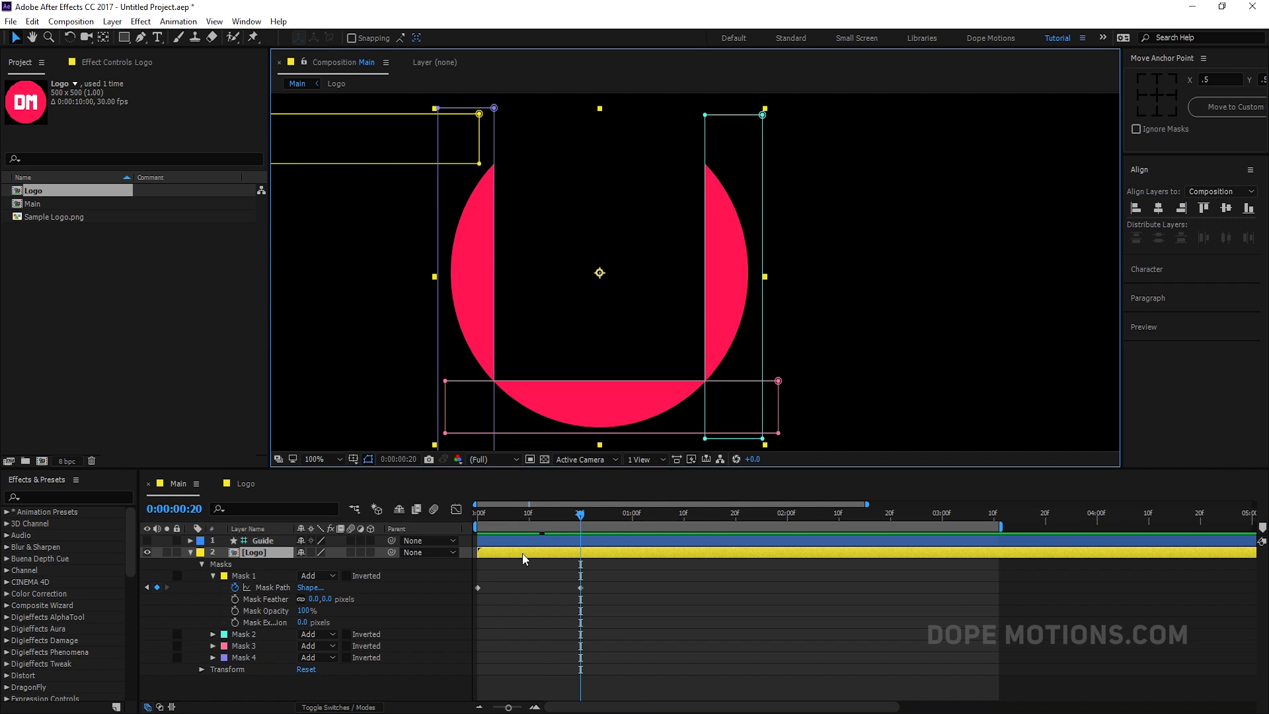
- Remove all Mask Path keyframes from the Logo layer's Mask 1, leaving the mask over the circle's top segment
click(562, 555)
drag(574, 584, 597, 604)
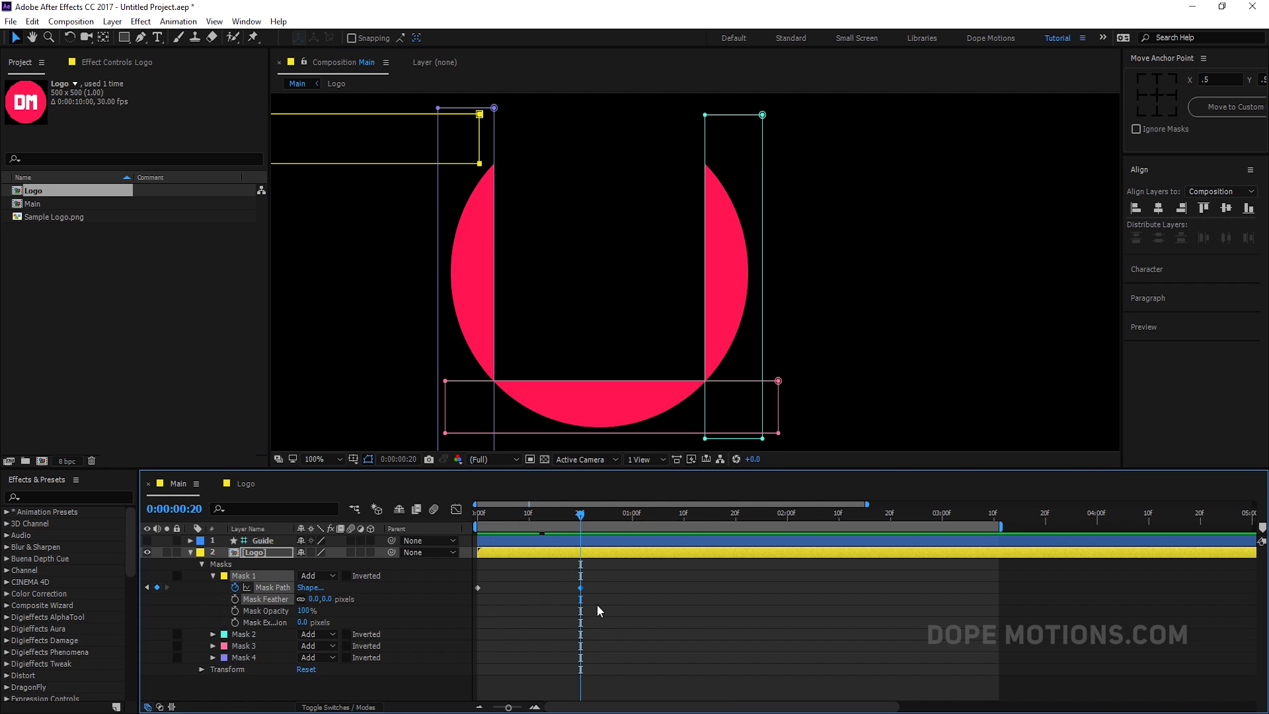
key(Delete)
click(476, 588)
key(ctrl+c)
key(ctrl+v)
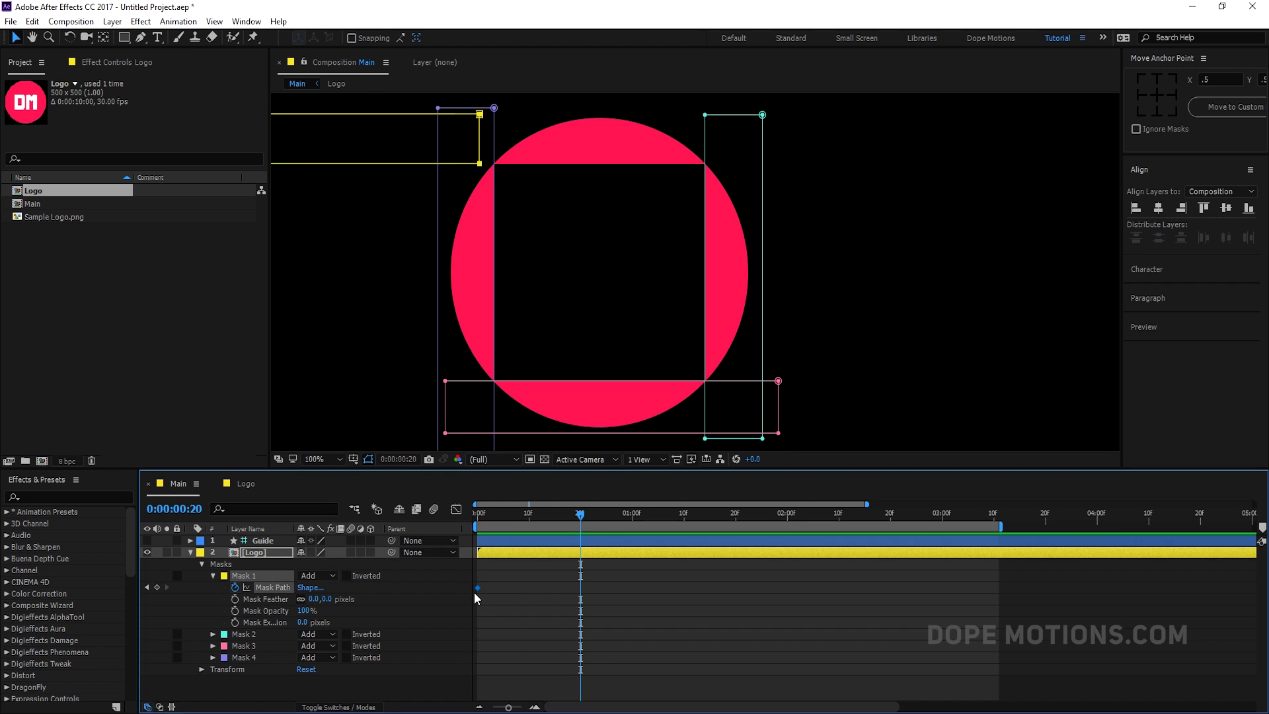
key(Home)
drag(476, 588, 613, 617)
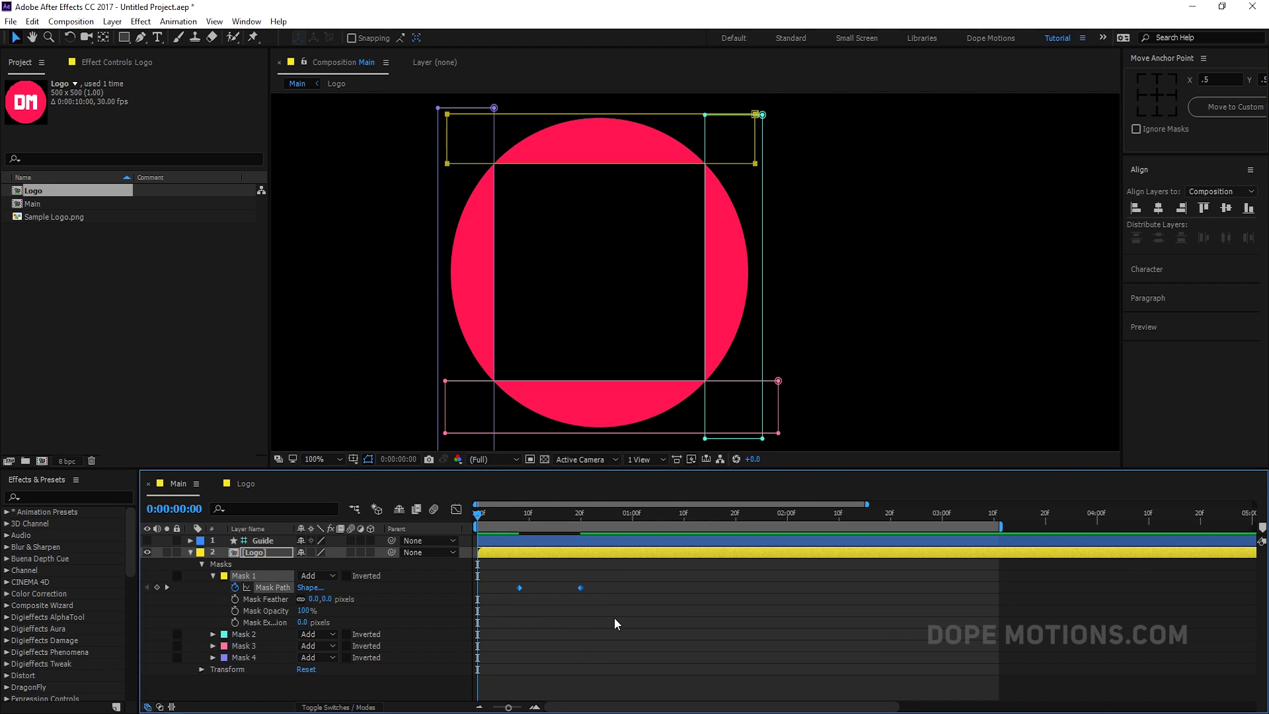
key(Delete)
drag(524, 232, 547, 232)
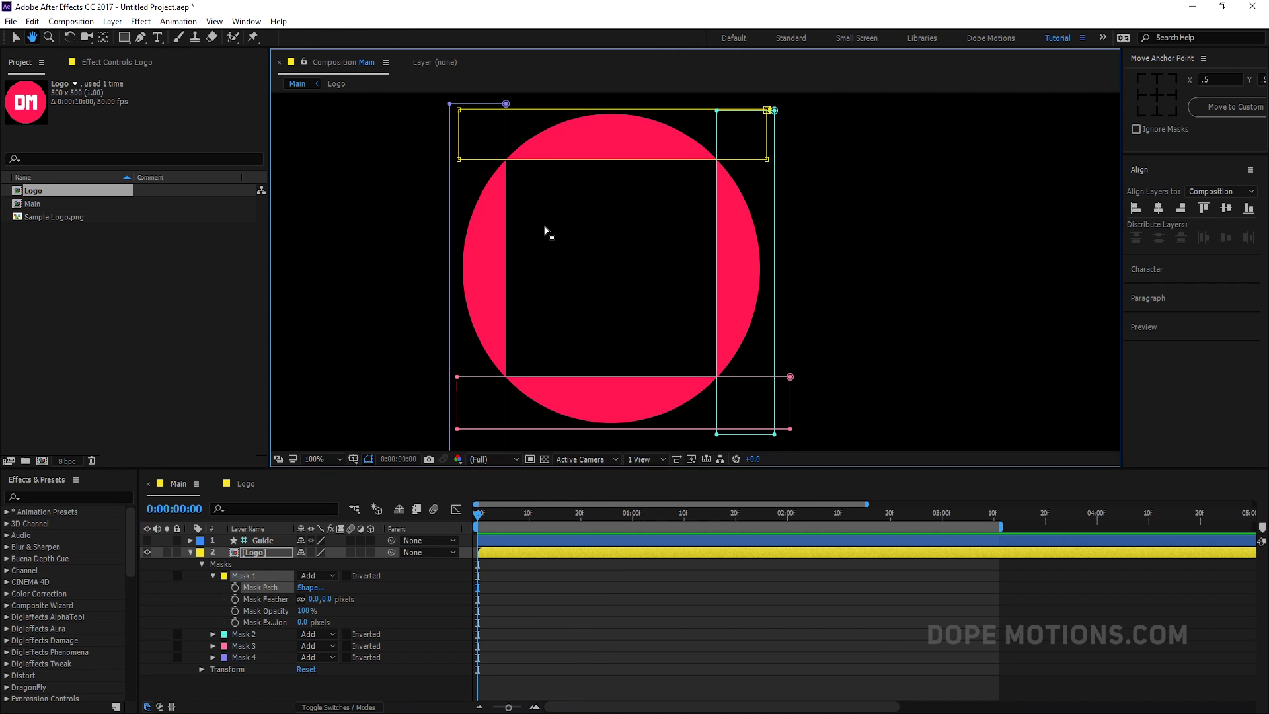
- Reveal the Logo layer's mask paths and set the mode of all four masks to Subtract
key(m)
drag(555, 466, 555, 521)
click(589, 630)
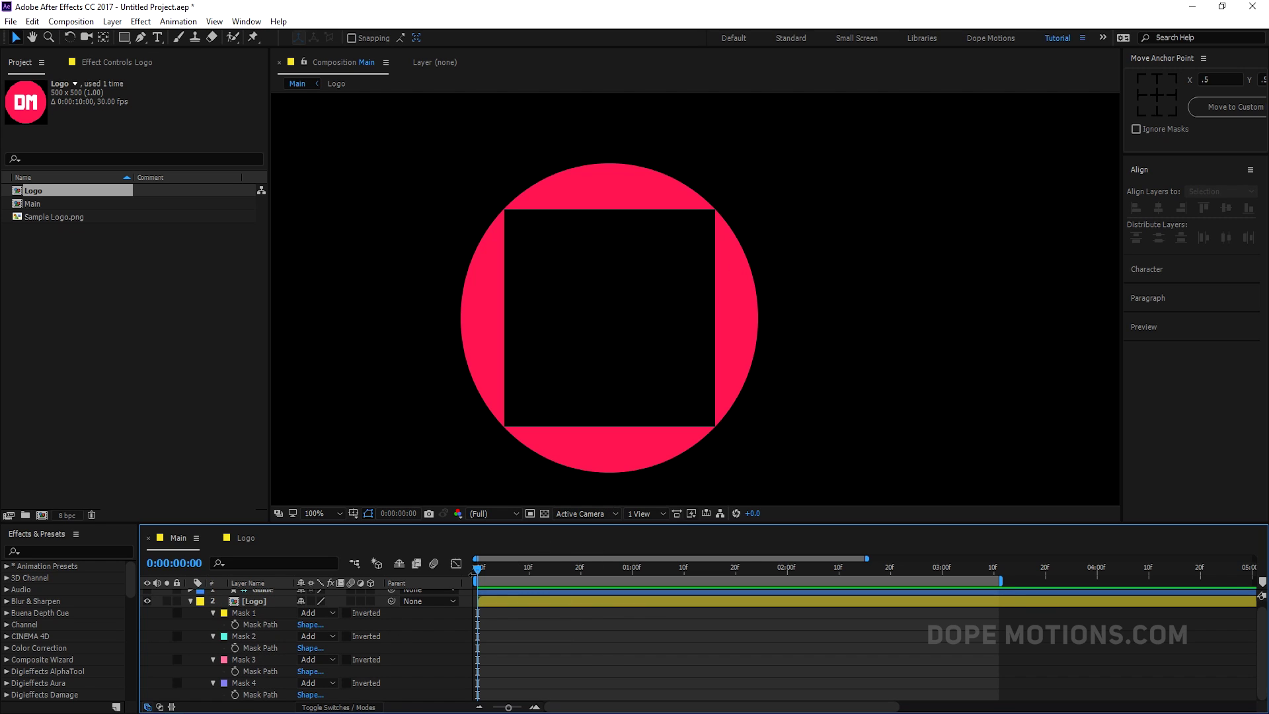
click(295, 613)
shift+click(256, 682)
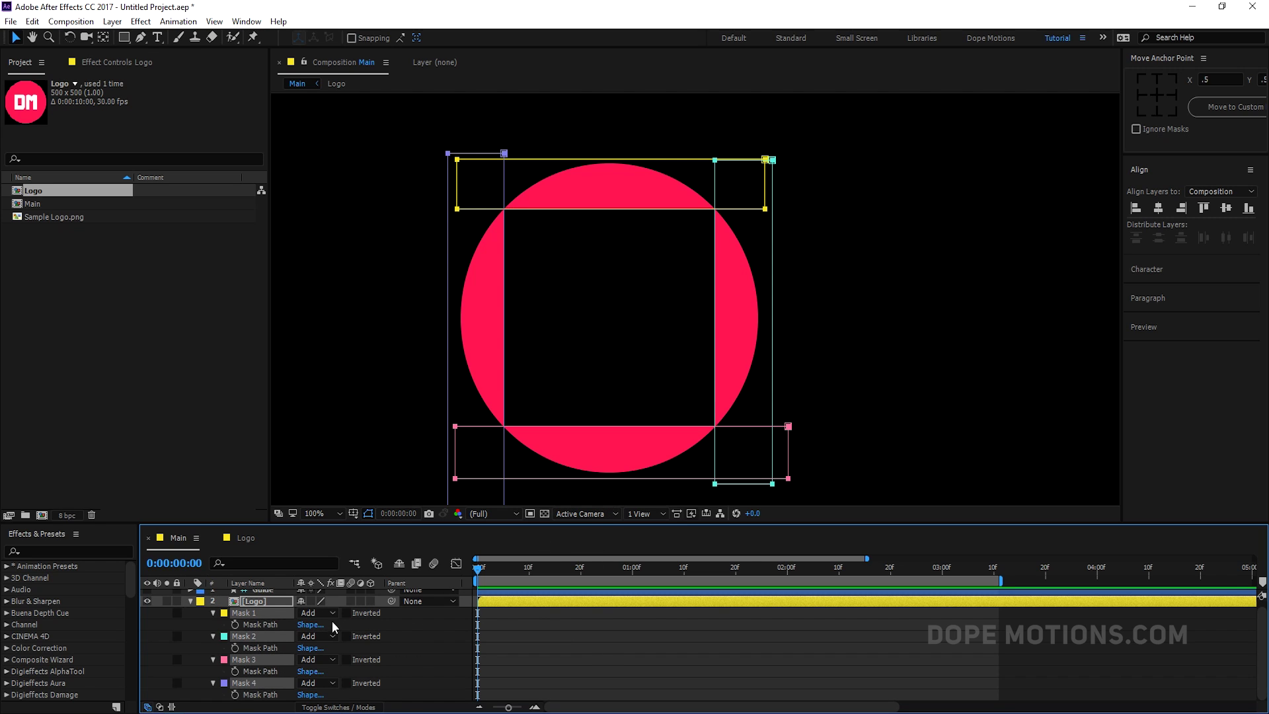
click(317, 613)
click(334, 537)
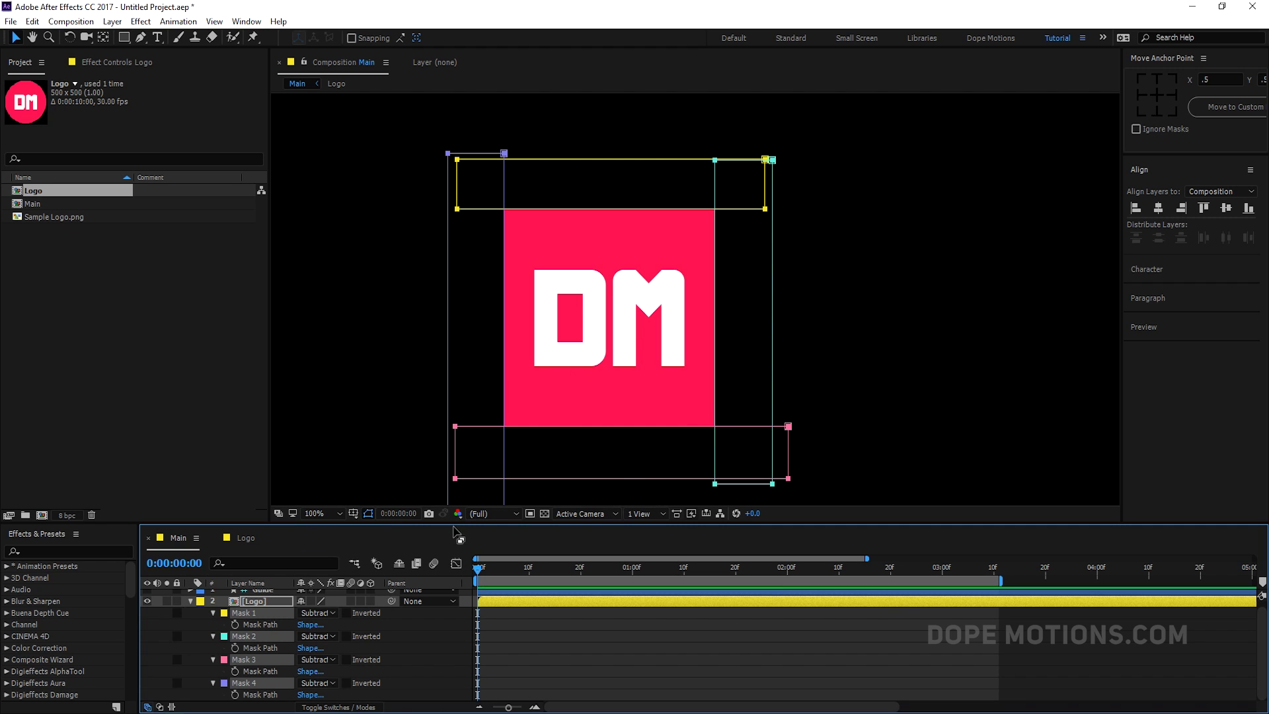
- Keyframe Mask 1's path at frame 20, and at frame 0 move the mask horizontally left until it clears the top segment
click(518, 620)
drag(517, 569, 579, 576)
click(252, 612)
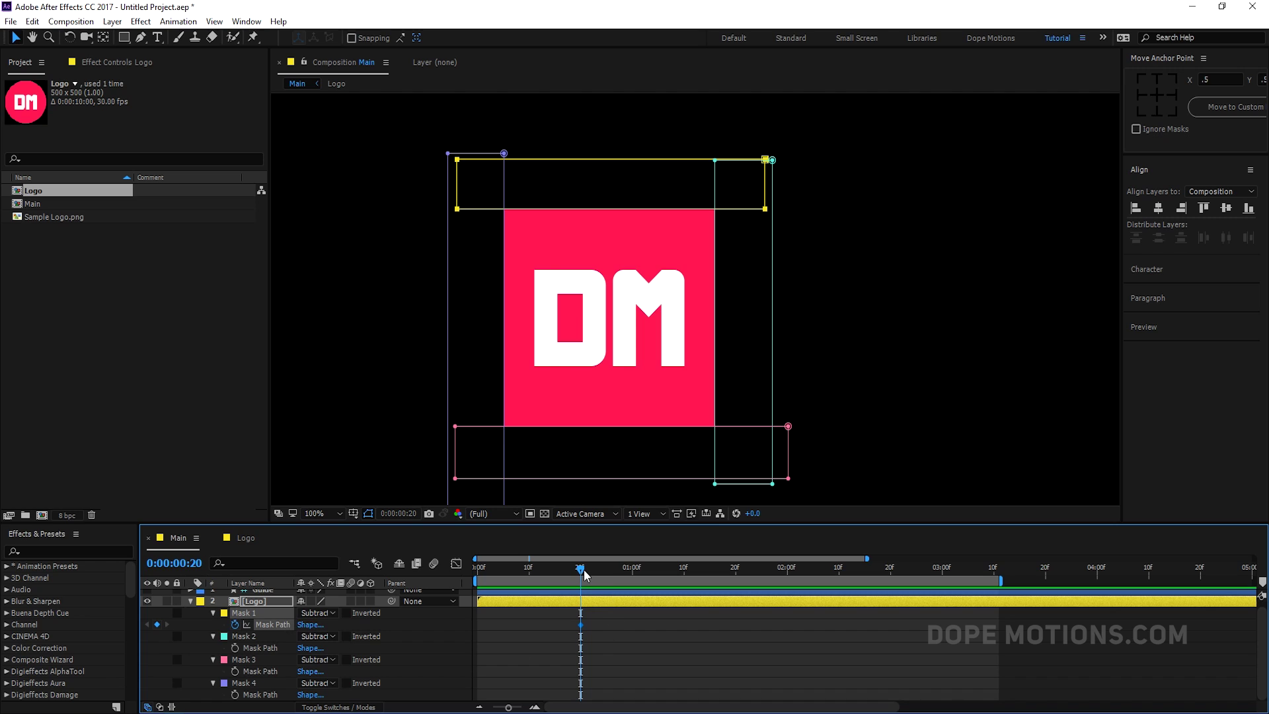
drag(584, 569, 434, 571)
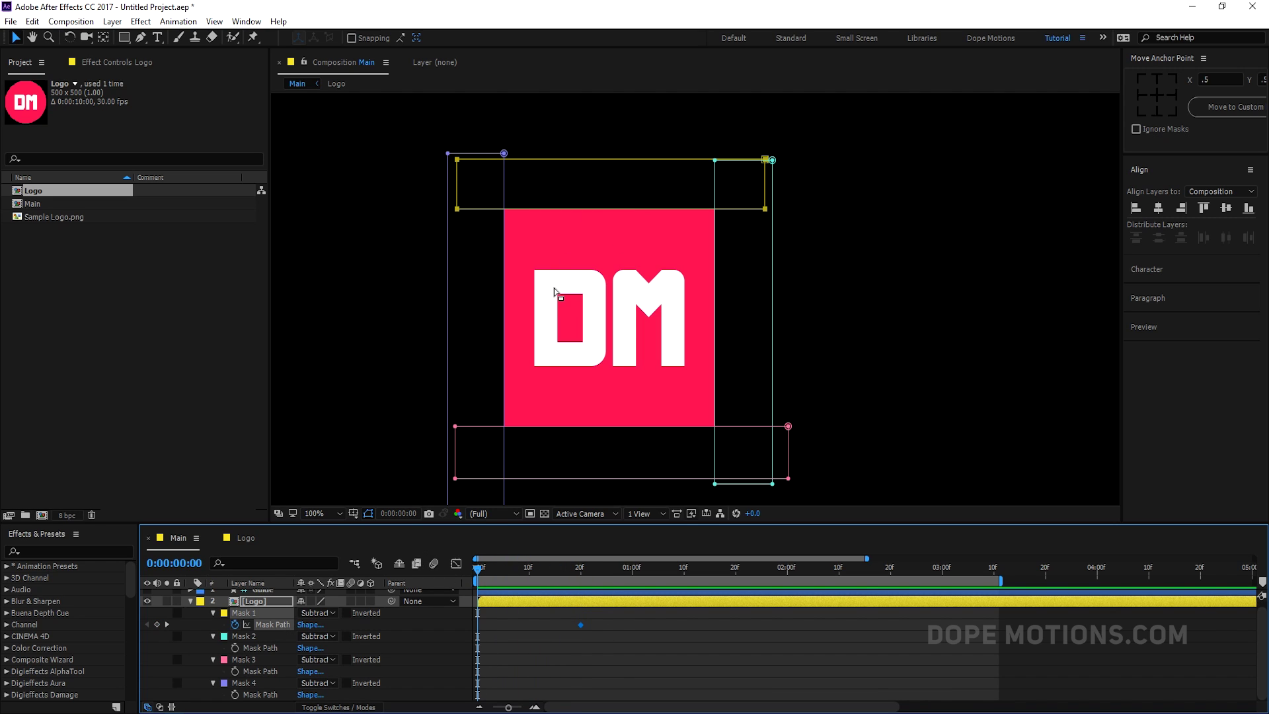
key(ctrl+t)
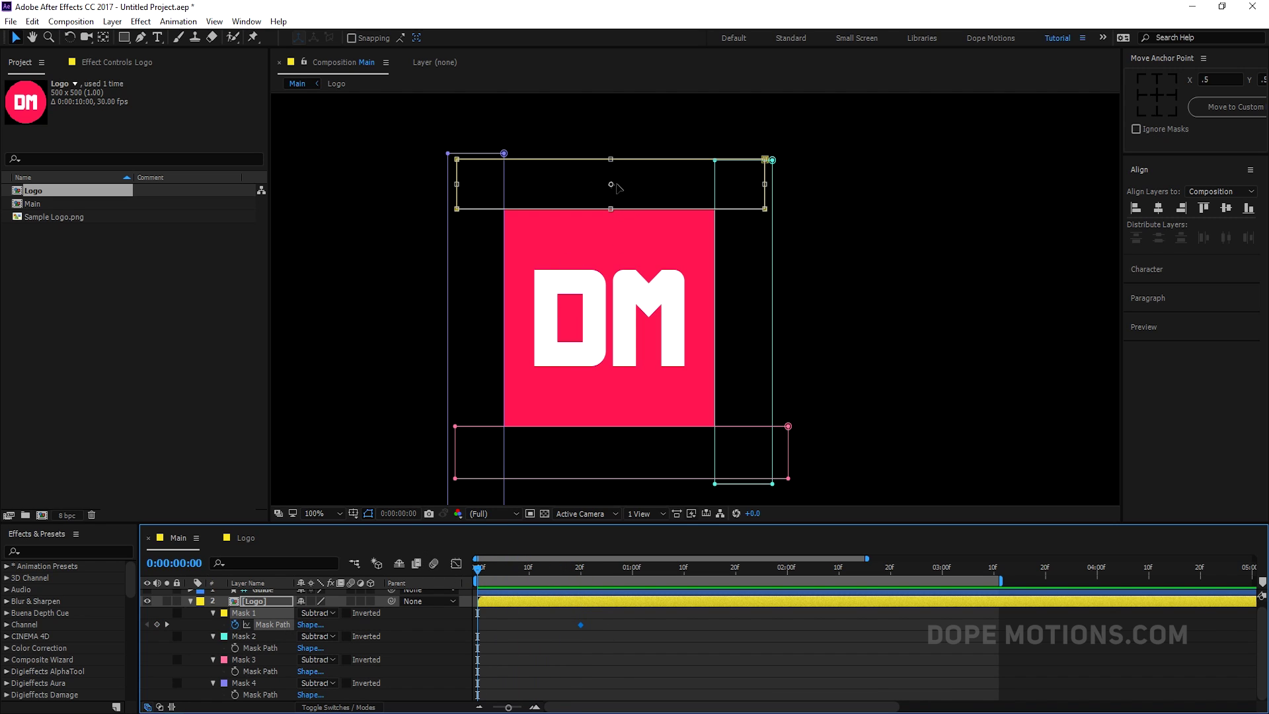
drag(614, 187, 347, 186)
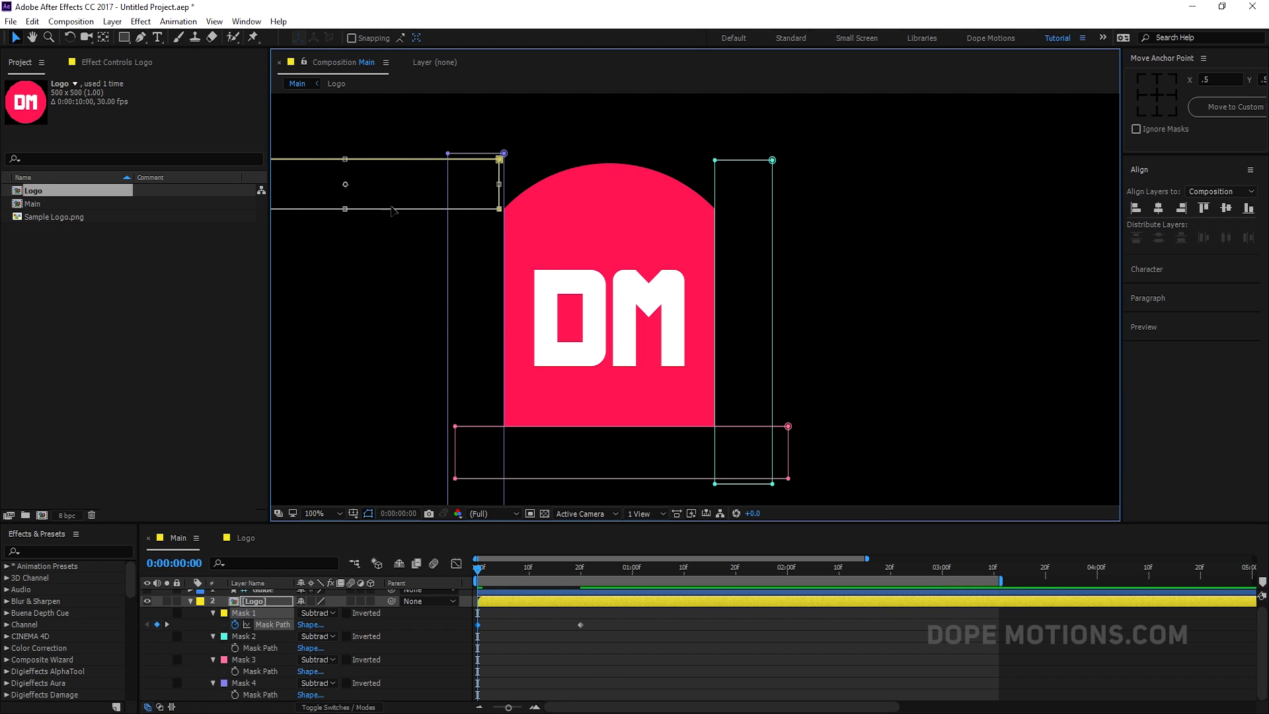
mouse_move(475, 569)
mouse_down()
mouse_move(566, 569)
mouse_move(475, 569)
mouse_up()
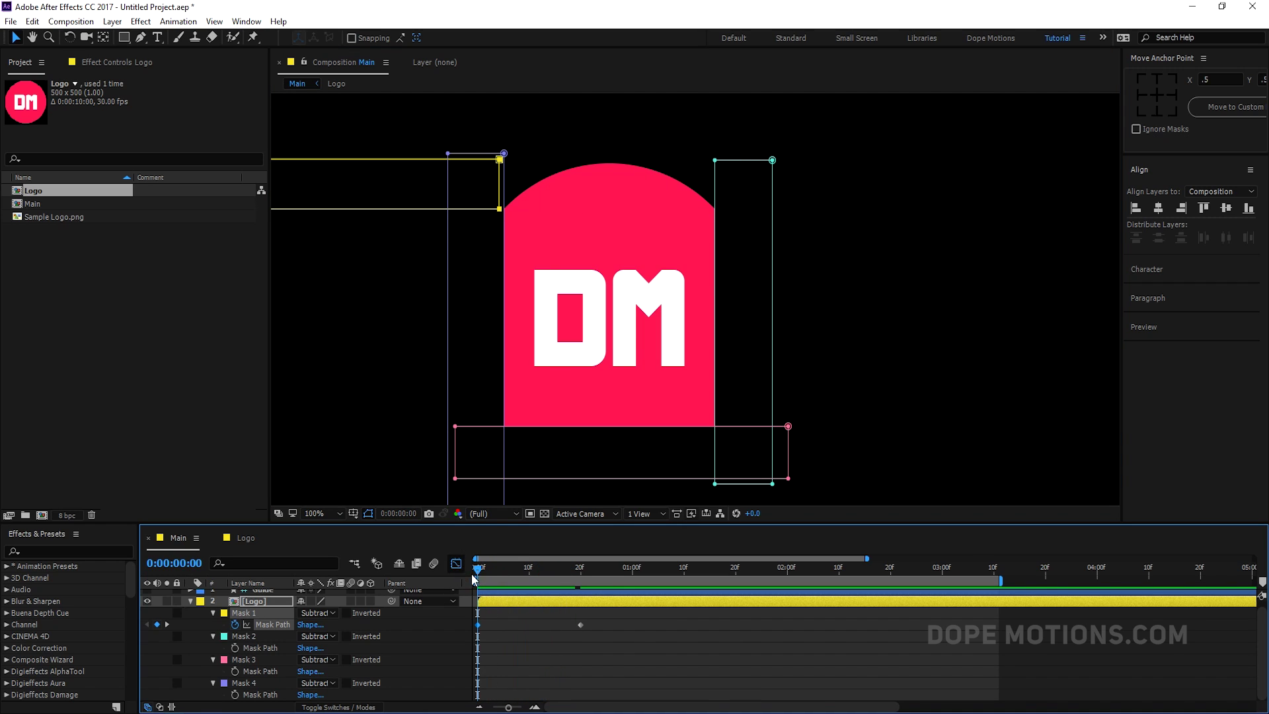
key(shift+F3)
click(456, 563)
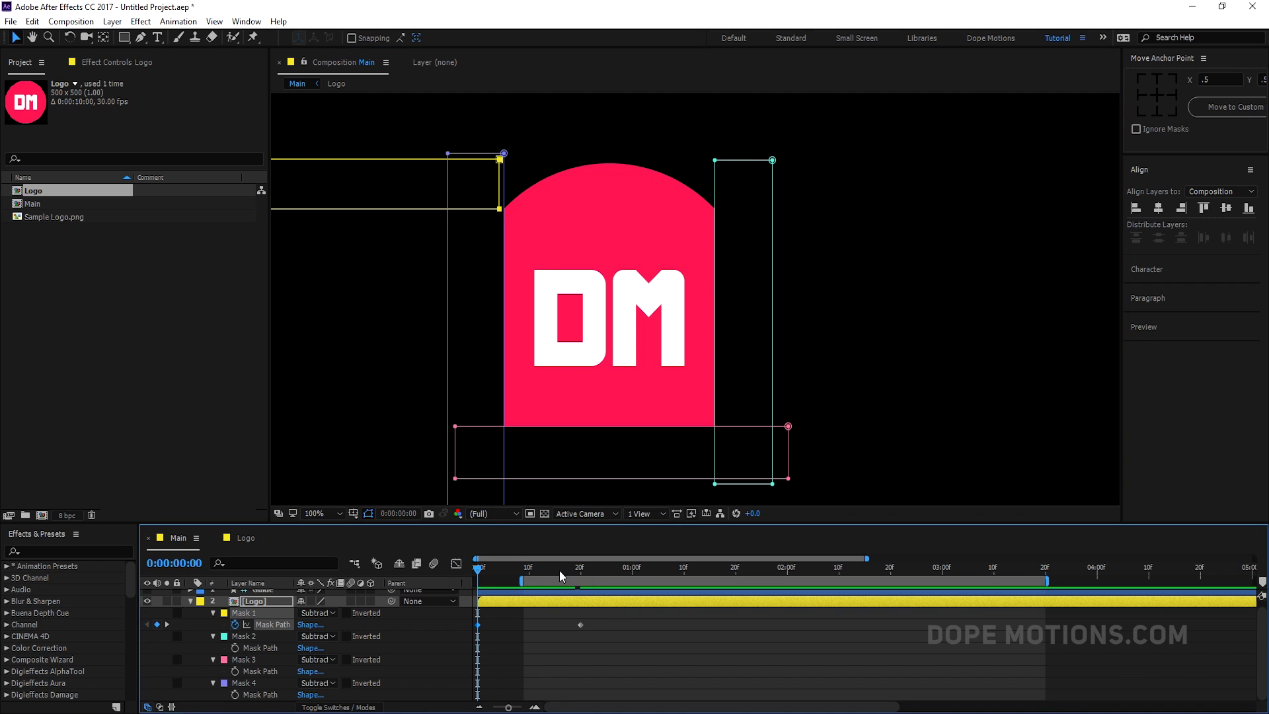
- Keyframe Mask 2's path at 1:10, and at frame 20 move the mask straight up until it clears the circle's right segment
drag(559, 570, 690, 580)
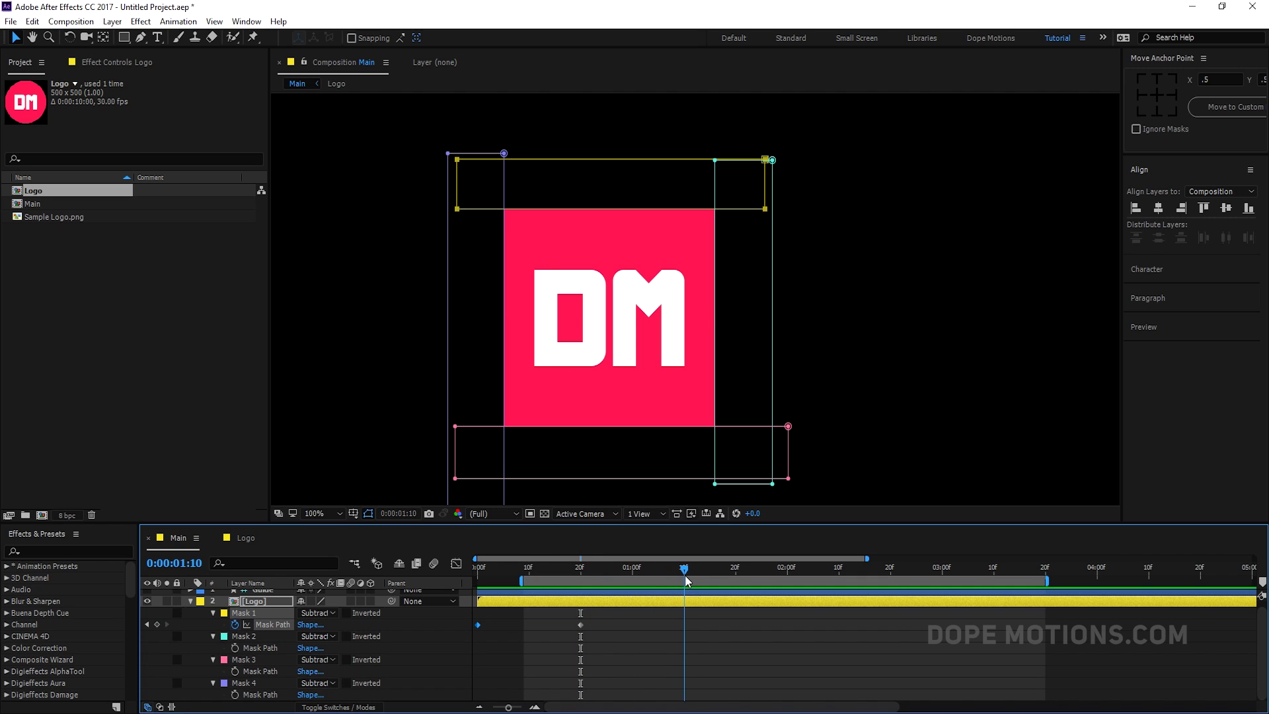
click(235, 647)
drag(598, 568, 584, 569)
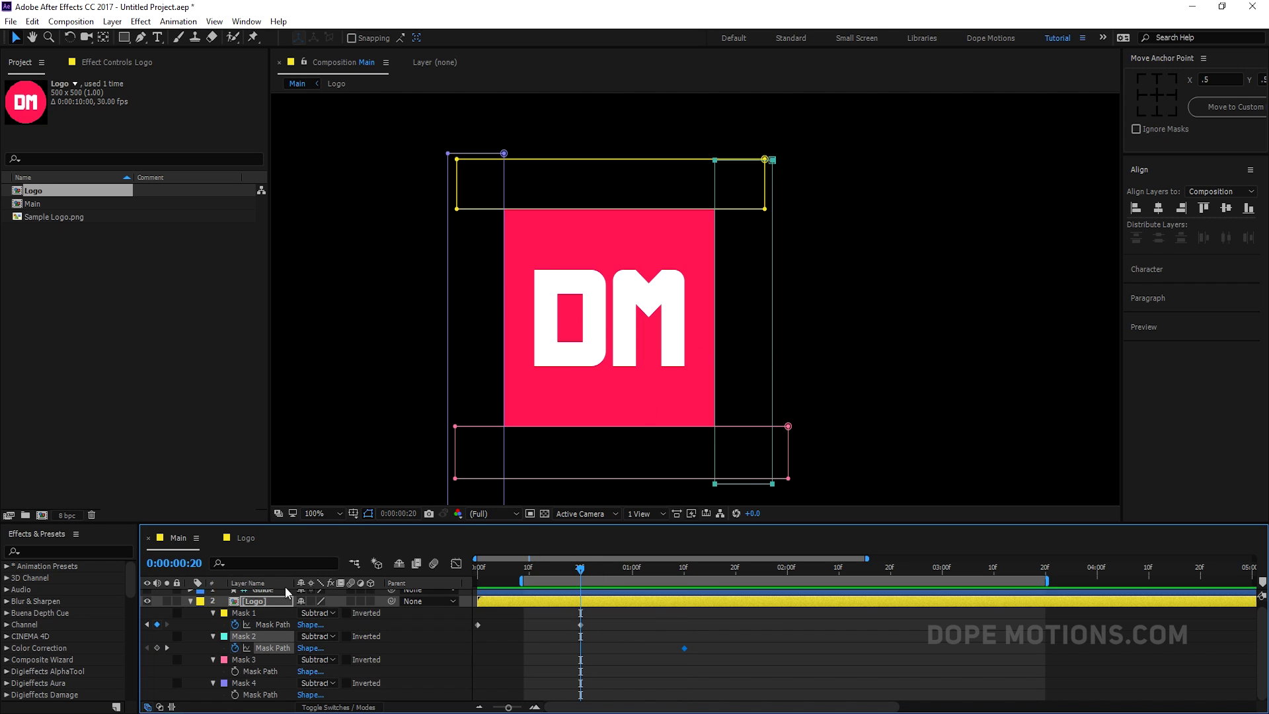
click(242, 636)
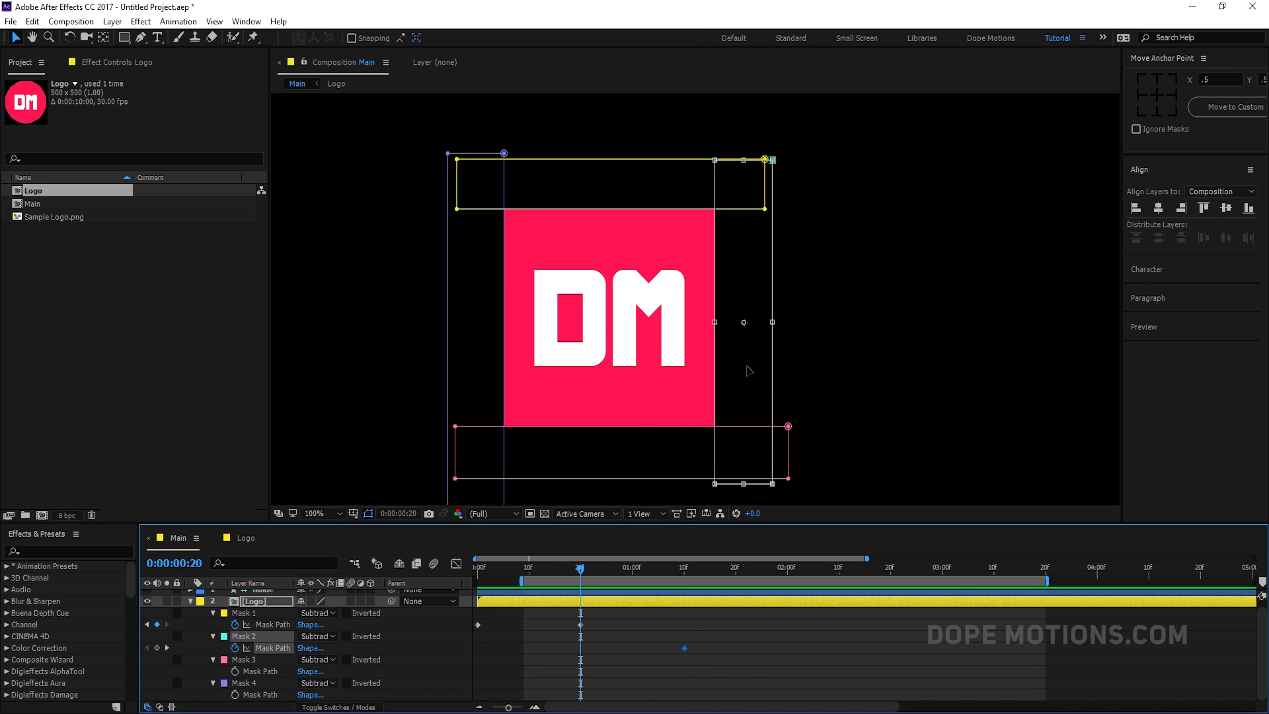
key(comma)
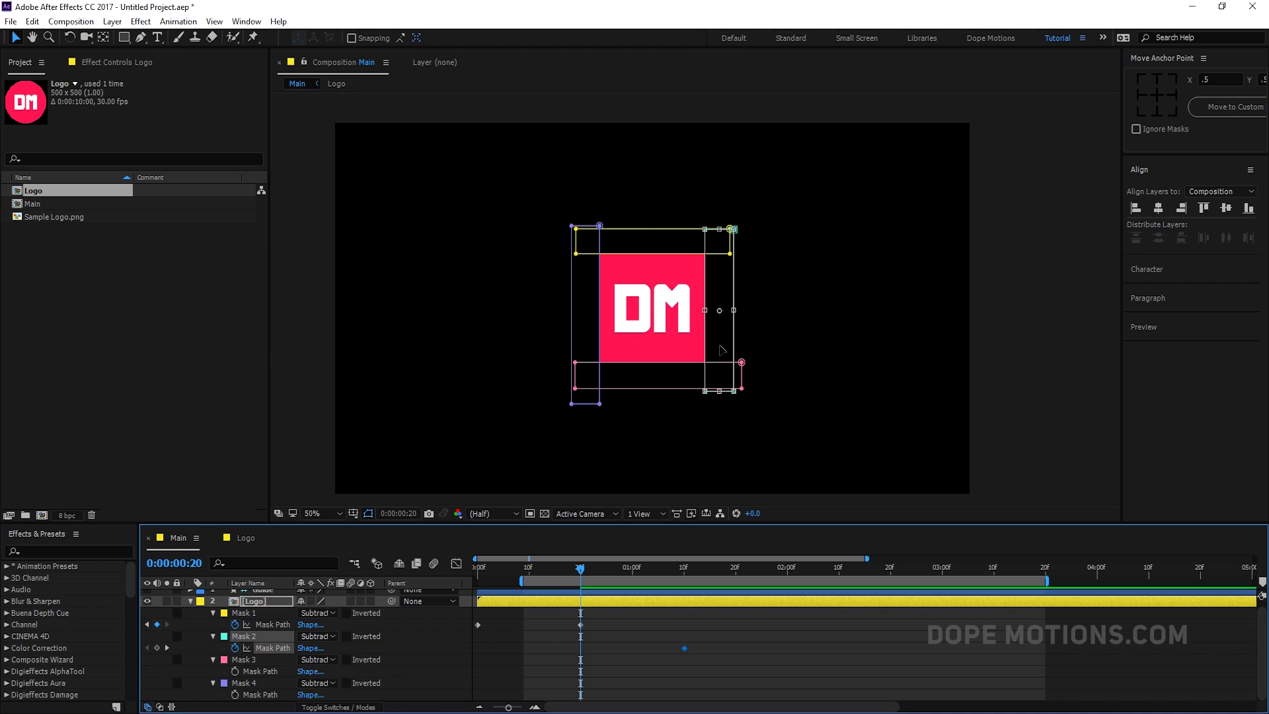
drag(721, 351, 722, 208)
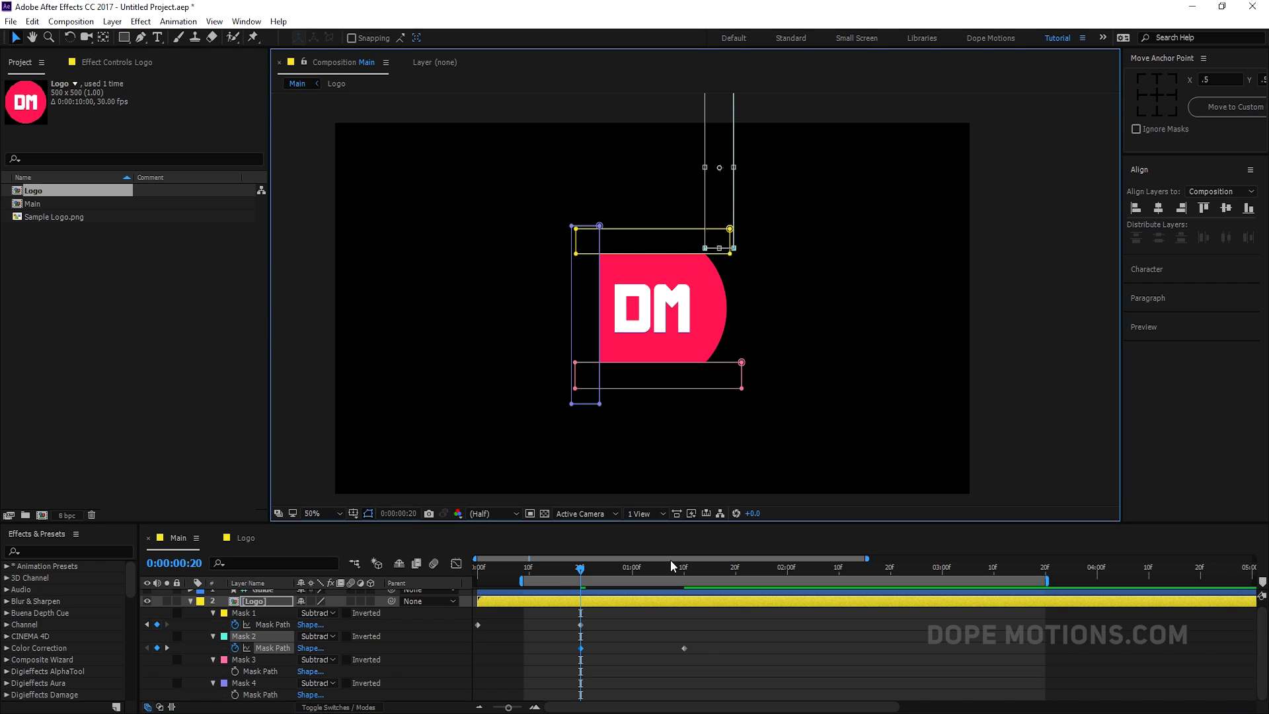
- Keyframe Mask 3's path at 2:00, and at 1:10 move the mask horizontally right until it clears the circle's bottom segment
drag(588, 569, 684, 576)
click(235, 671)
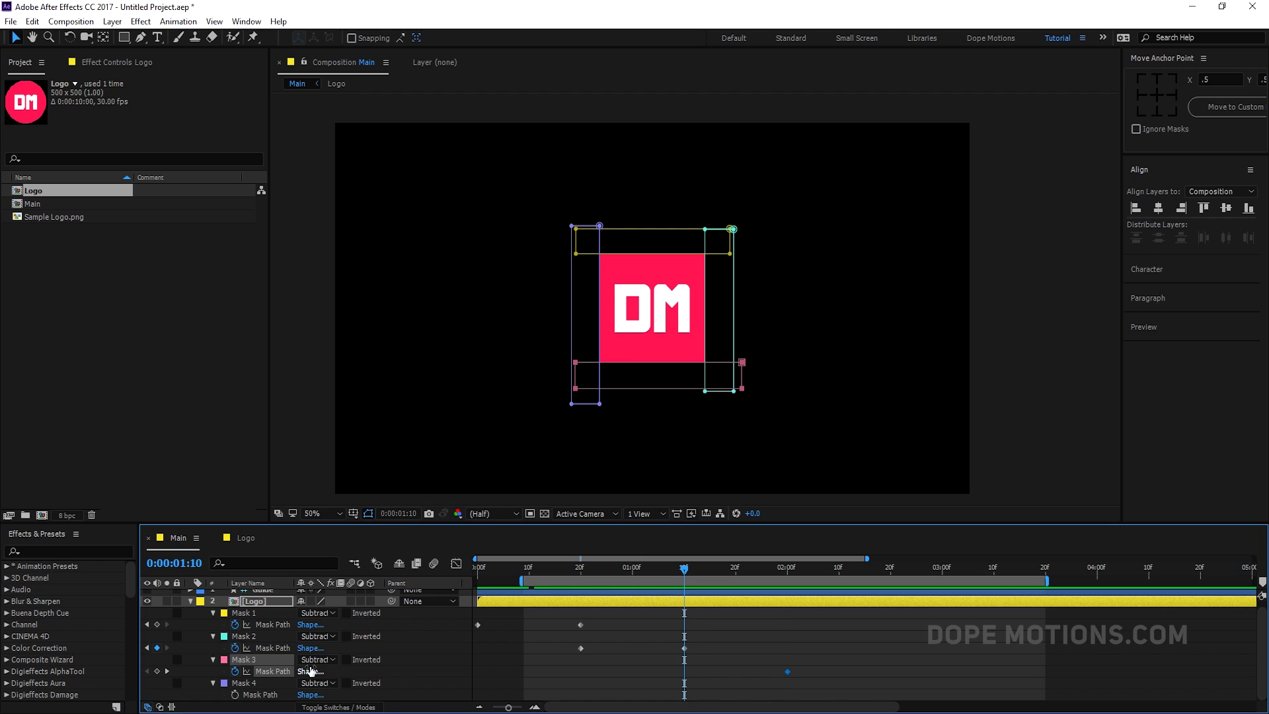
key(ctrl+t)
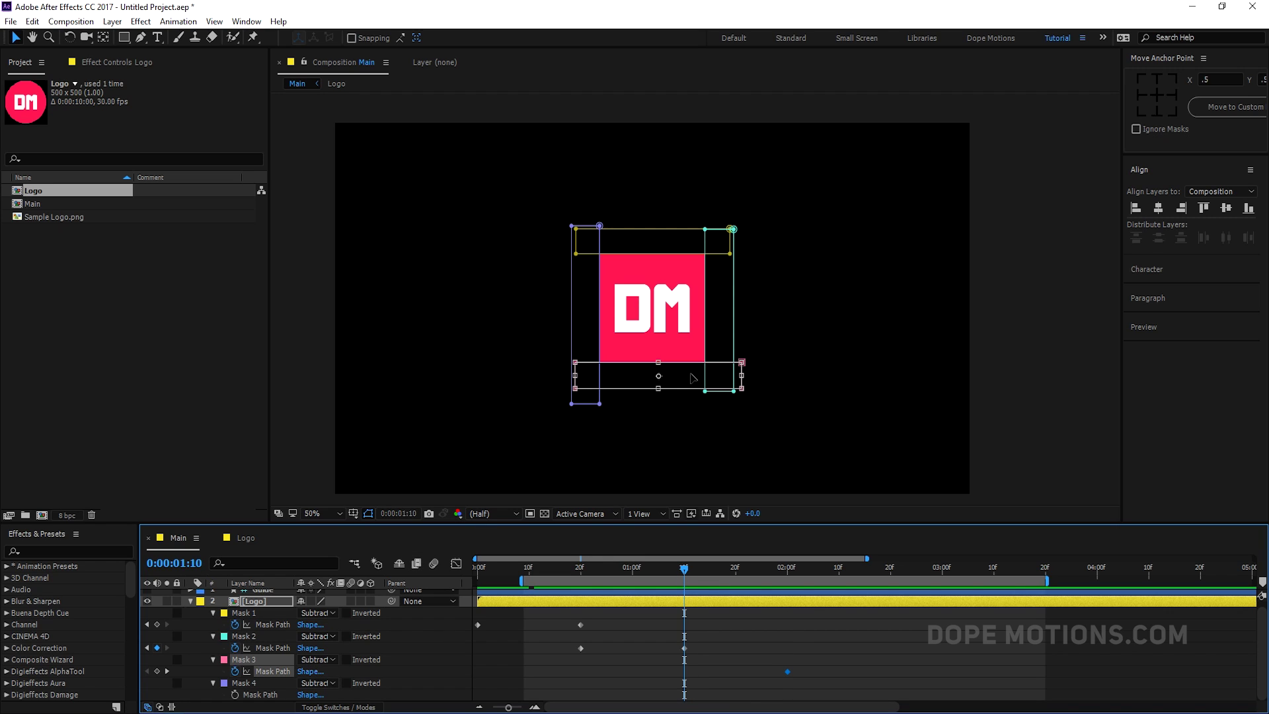
drag(687, 382, 821, 378)
click(738, 612)
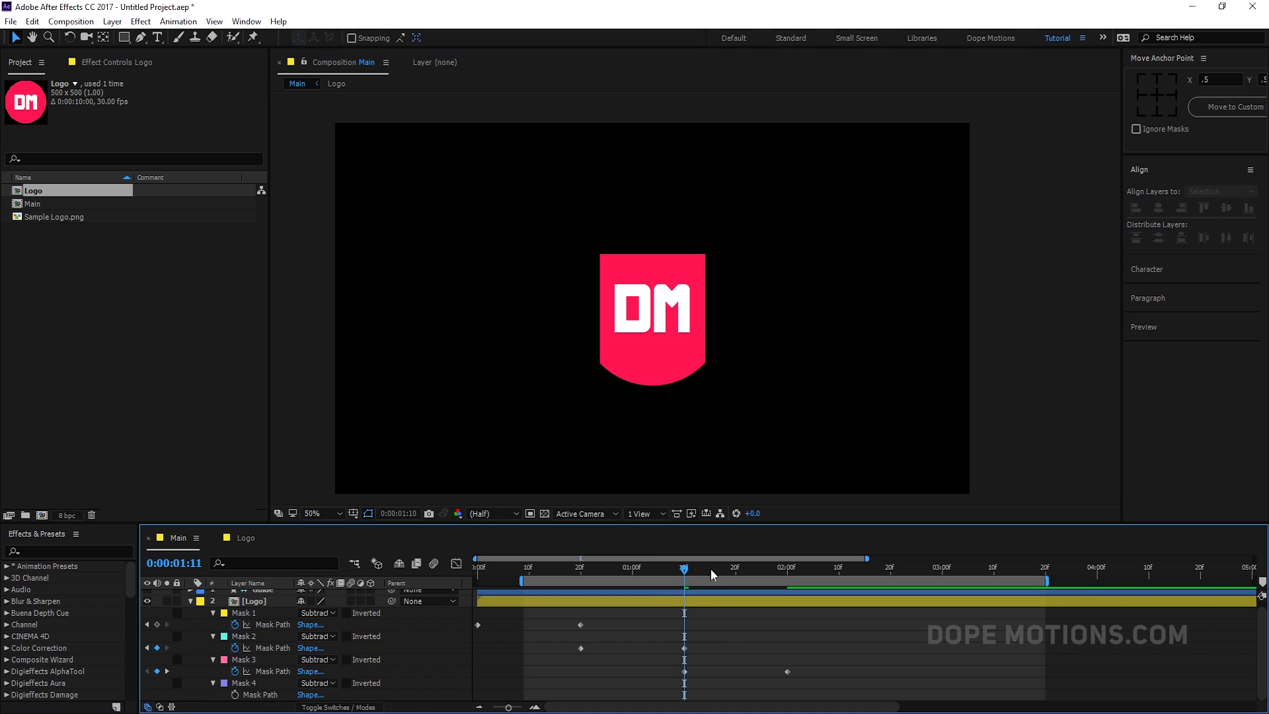
- Keyframe Mask 4's path at 2:20, and at 2:00 move the mask straight down until it clears the circle's left segment
drag(711, 568, 787, 574)
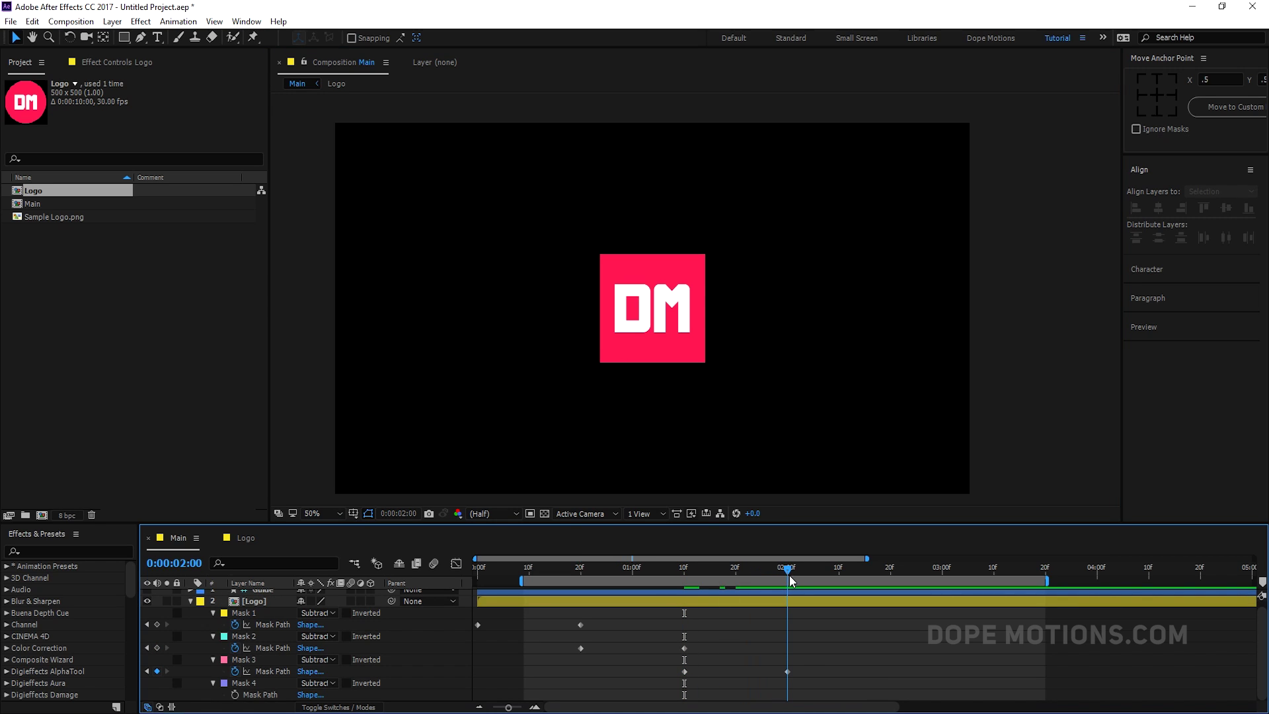
click(235, 695)
drag(788, 575, 891, 574)
drag(787, 695, 891, 698)
drag(786, 582, 780, 574)
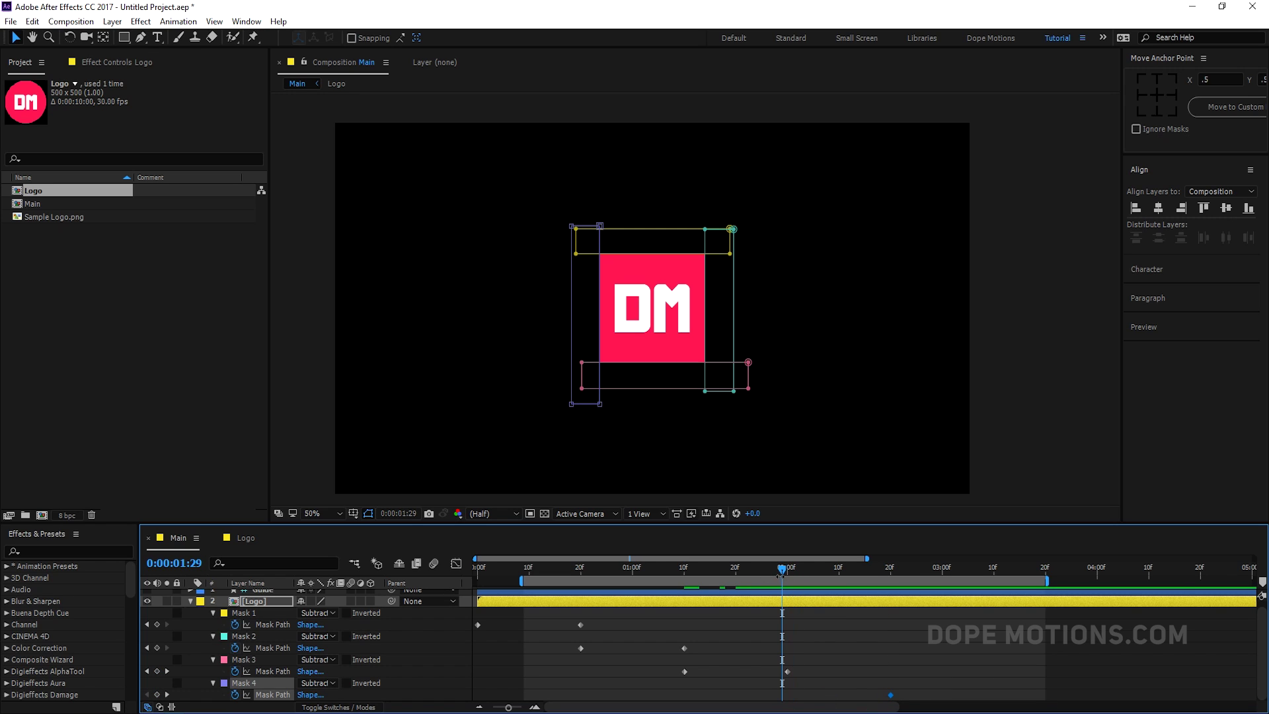
click(786, 578)
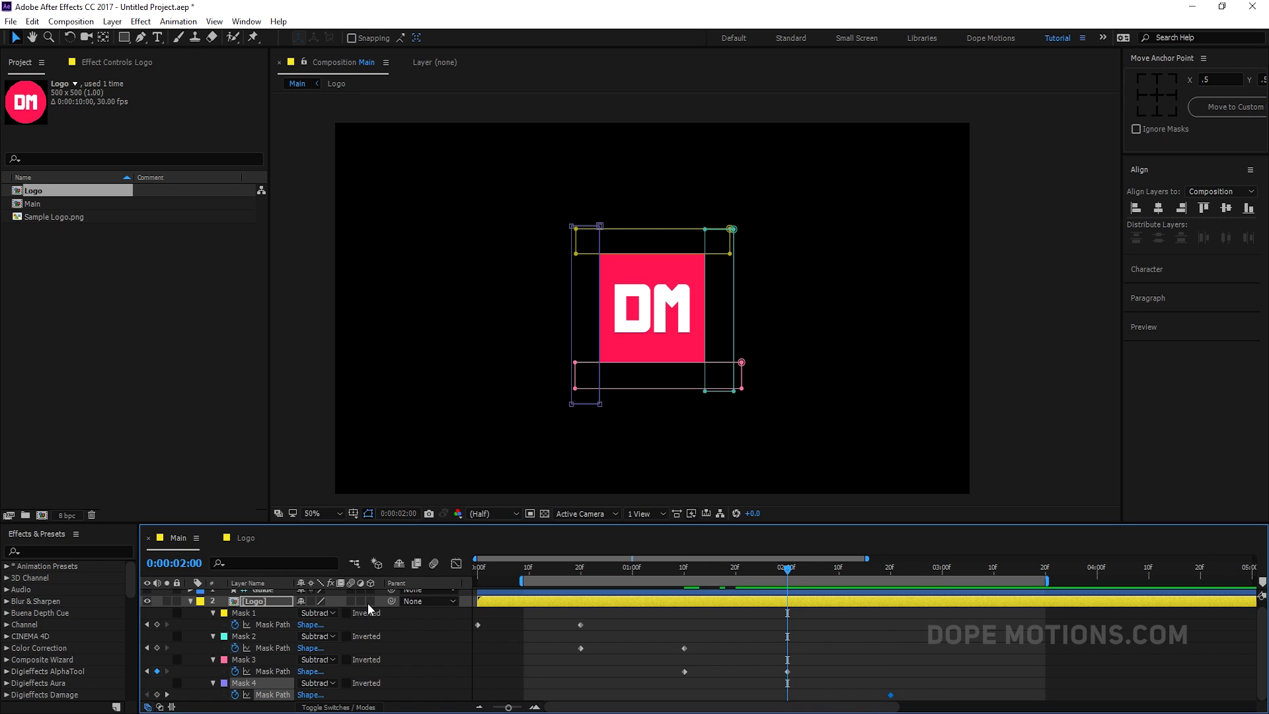
key(ctrl+t)
click(276, 670)
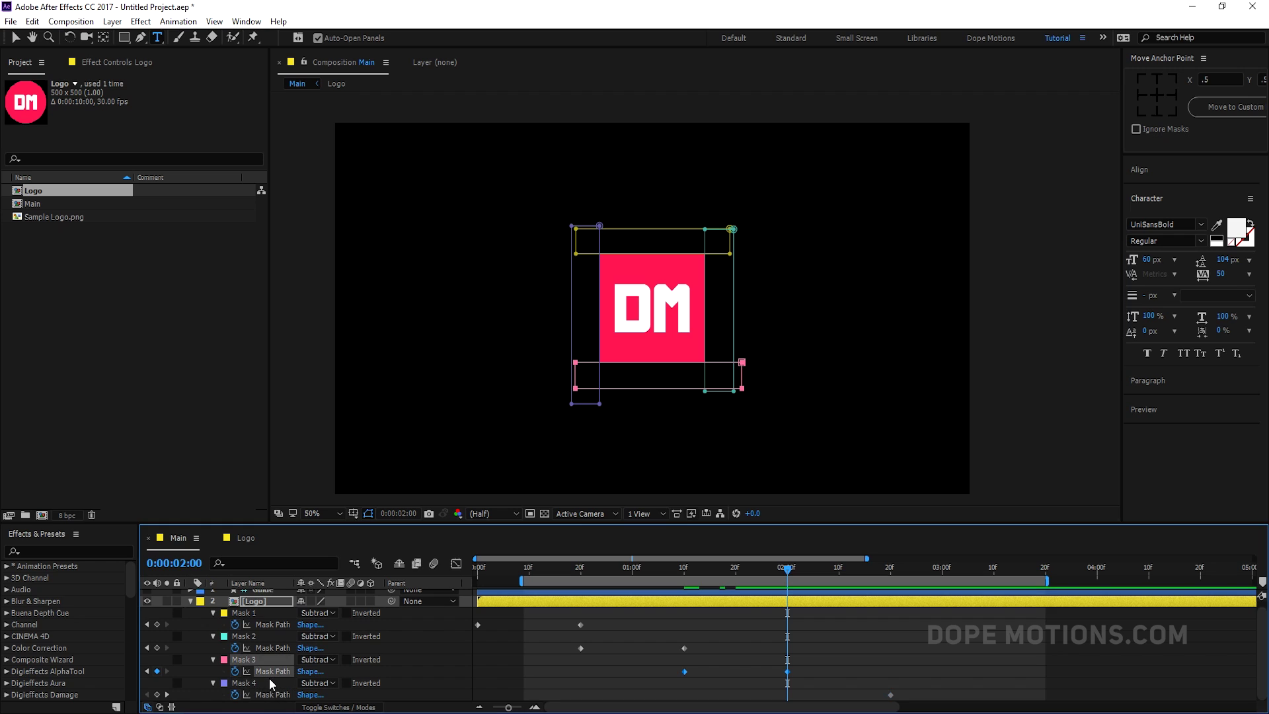
click(267, 684)
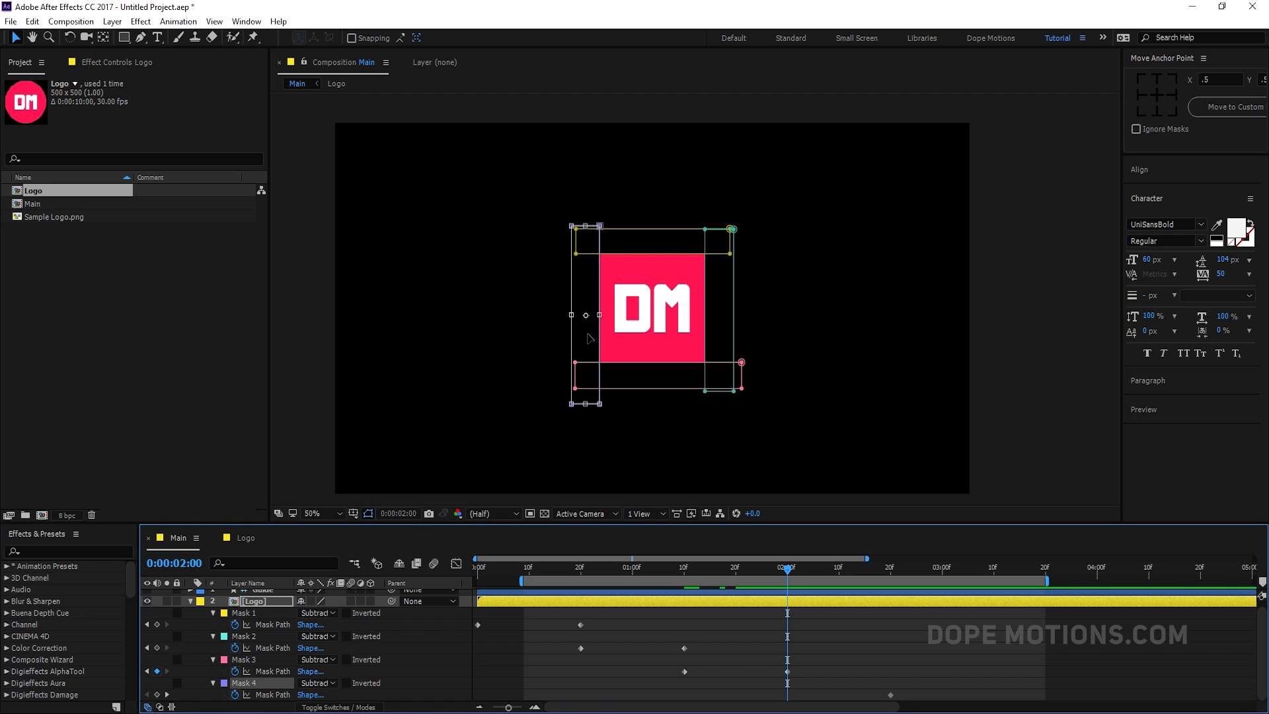
drag(590, 338, 590, 476)
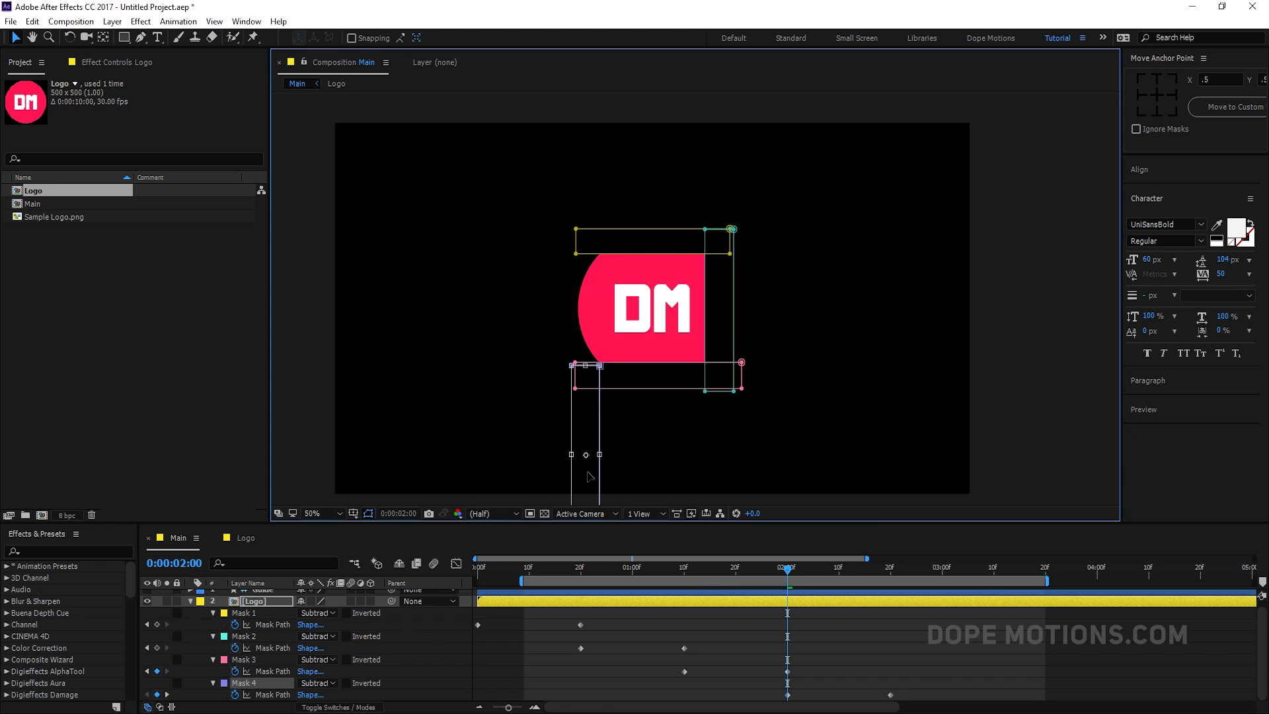
click(326, 582)
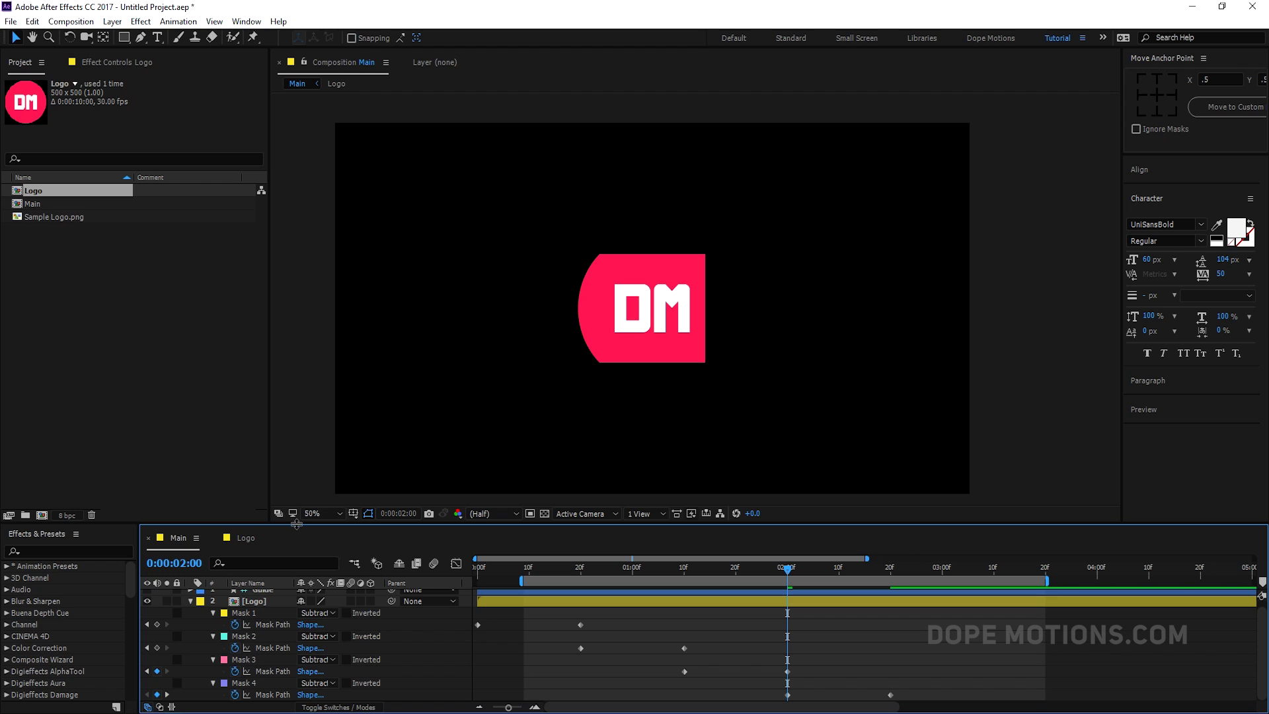
- Enlarge the timeline area, show the Logo layer's keyframed properties and scrub through the four mask animations
drag(297, 523, 317, 403)
click(263, 481)
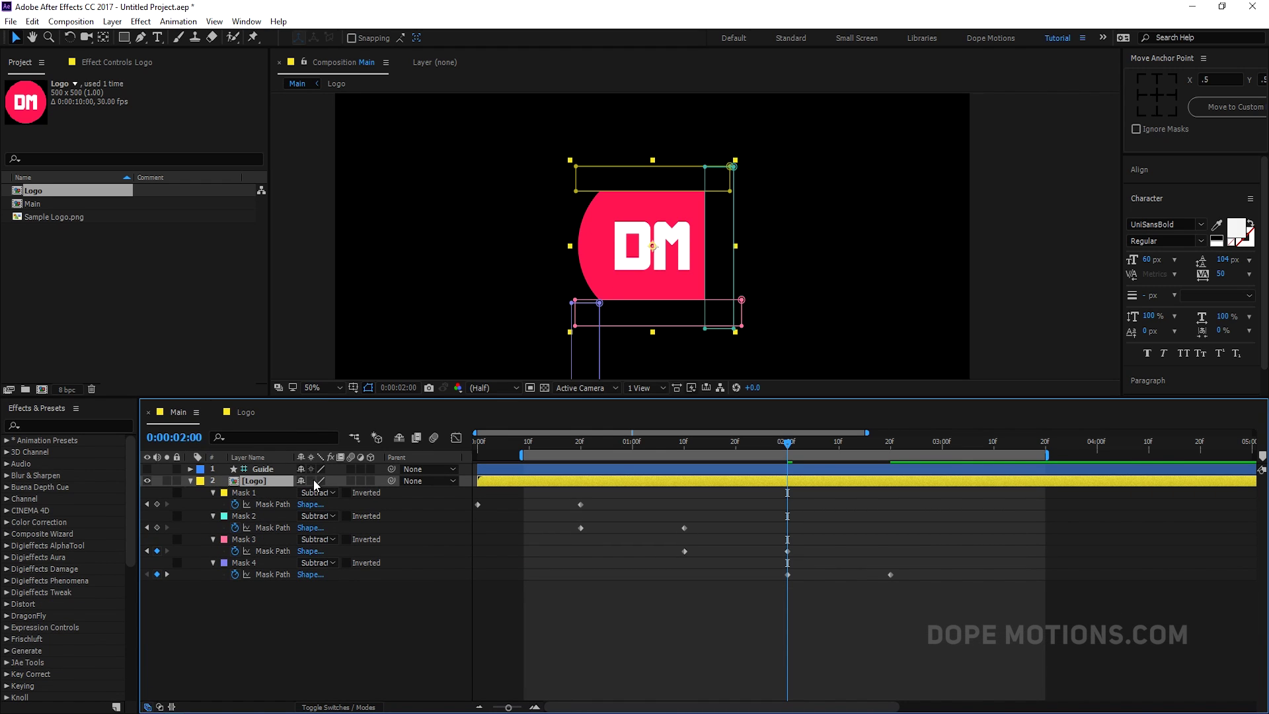
key(u)
drag(536, 451, 946, 493)
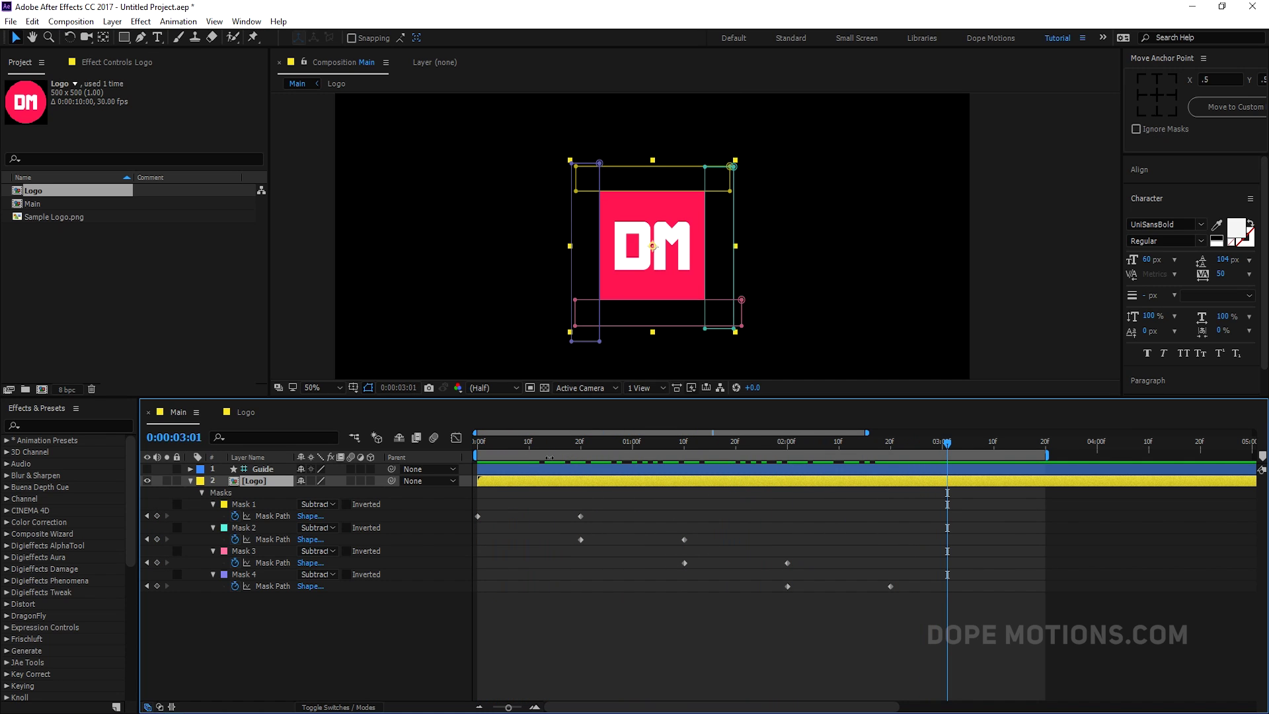
- Shift all Mask Path keyframes of the four masks together so the first one starts at 1:00
drag(559, 442, 633, 447)
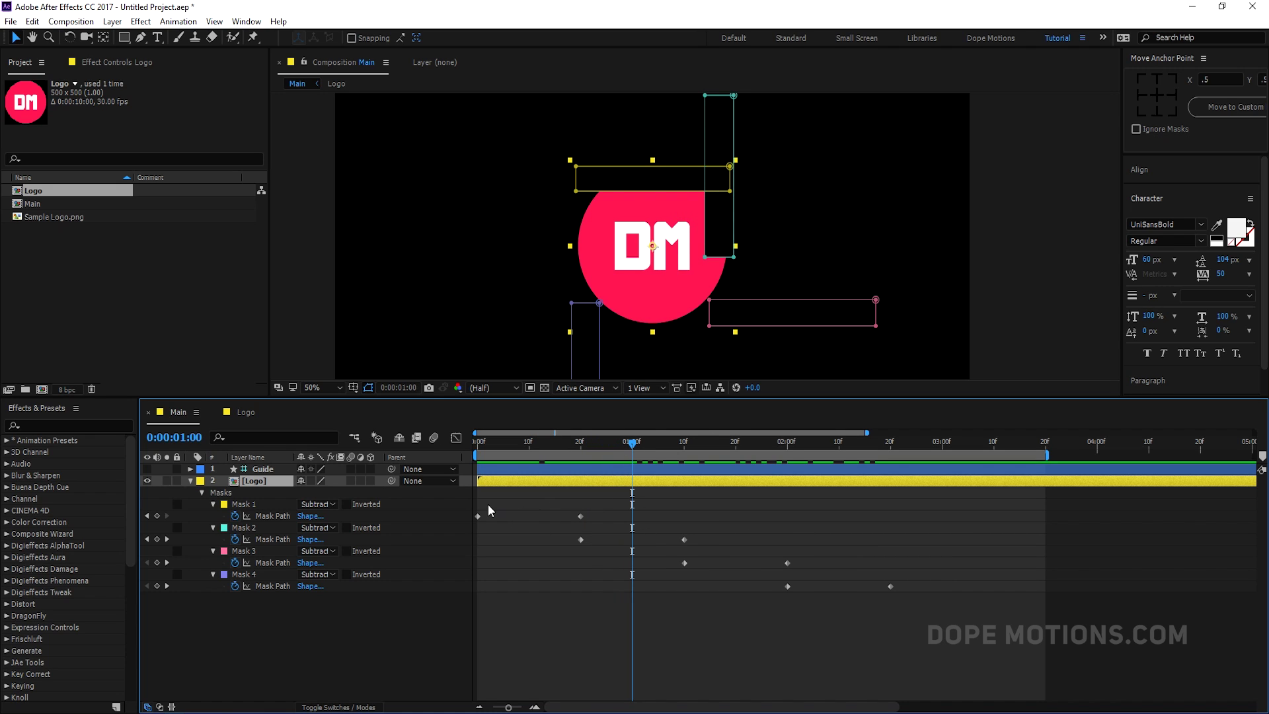
drag(478, 506, 930, 601)
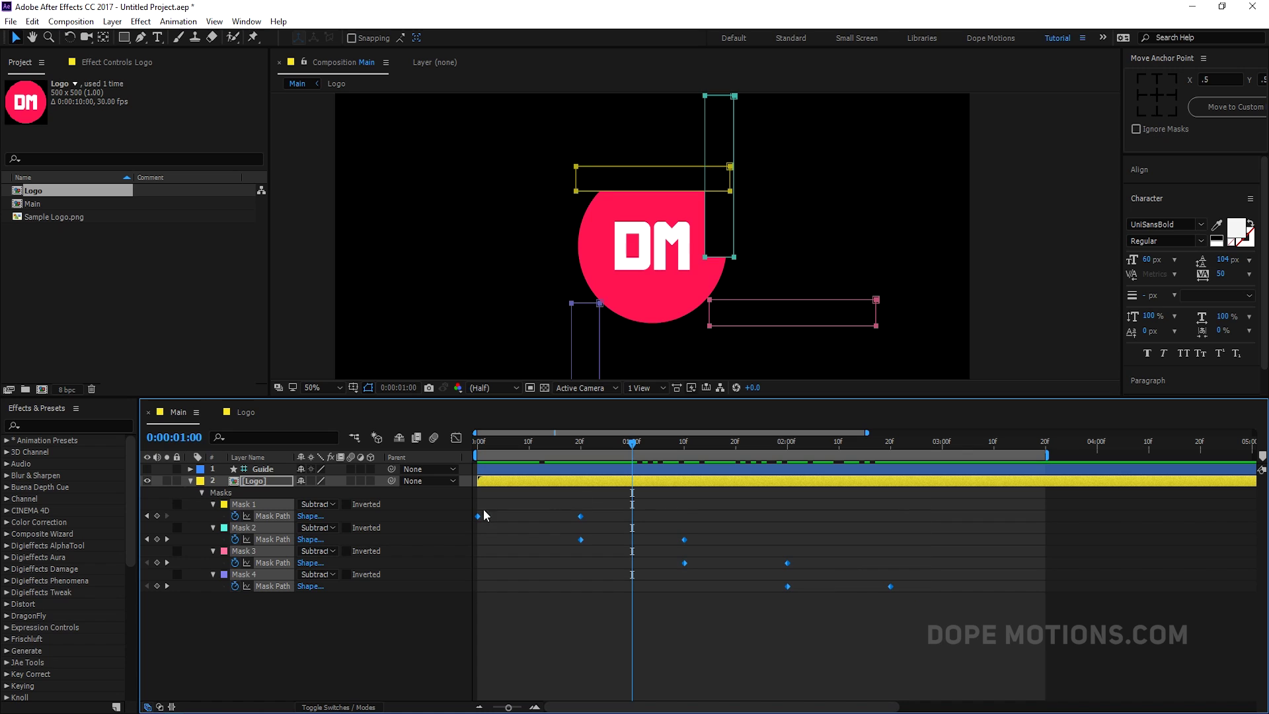
drag(475, 519, 633, 523)
- Compress the selected Mask Path keyframes proportionally so the last one falls at 2:10, and play the animation from frame 27
drag(833, 441, 841, 451)
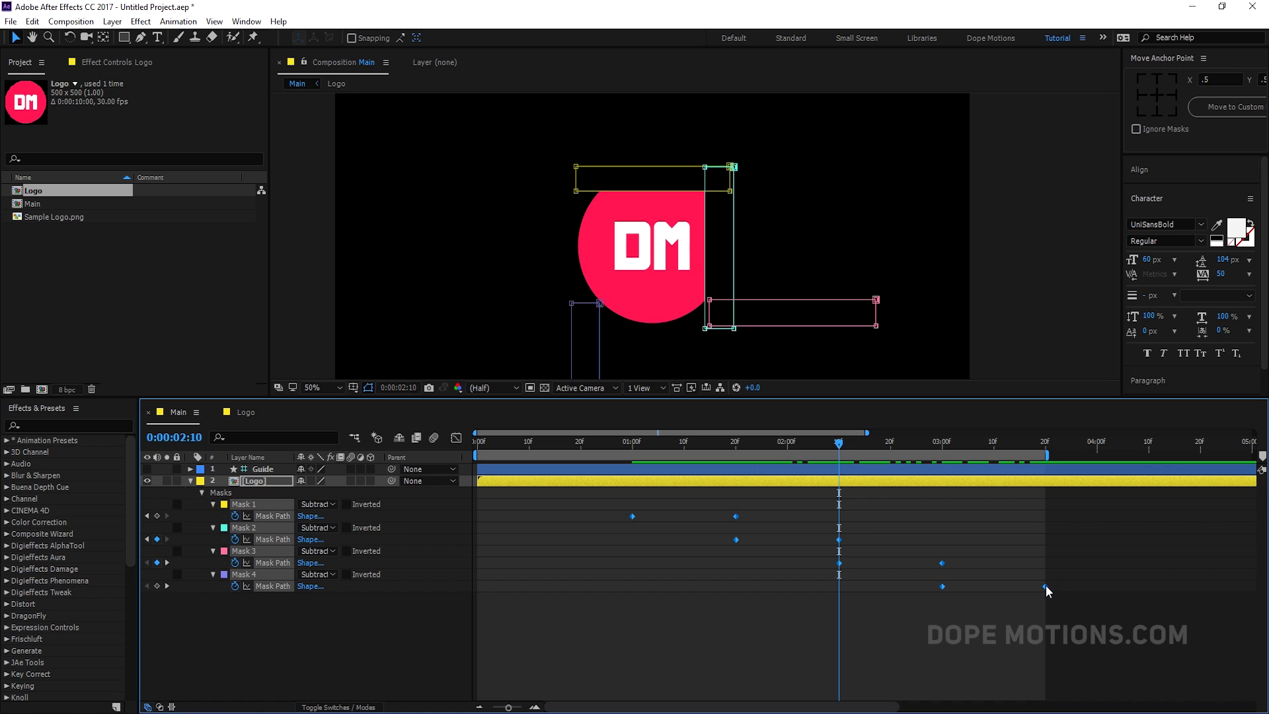
drag(1045, 586, 839, 583)
click(615, 444)
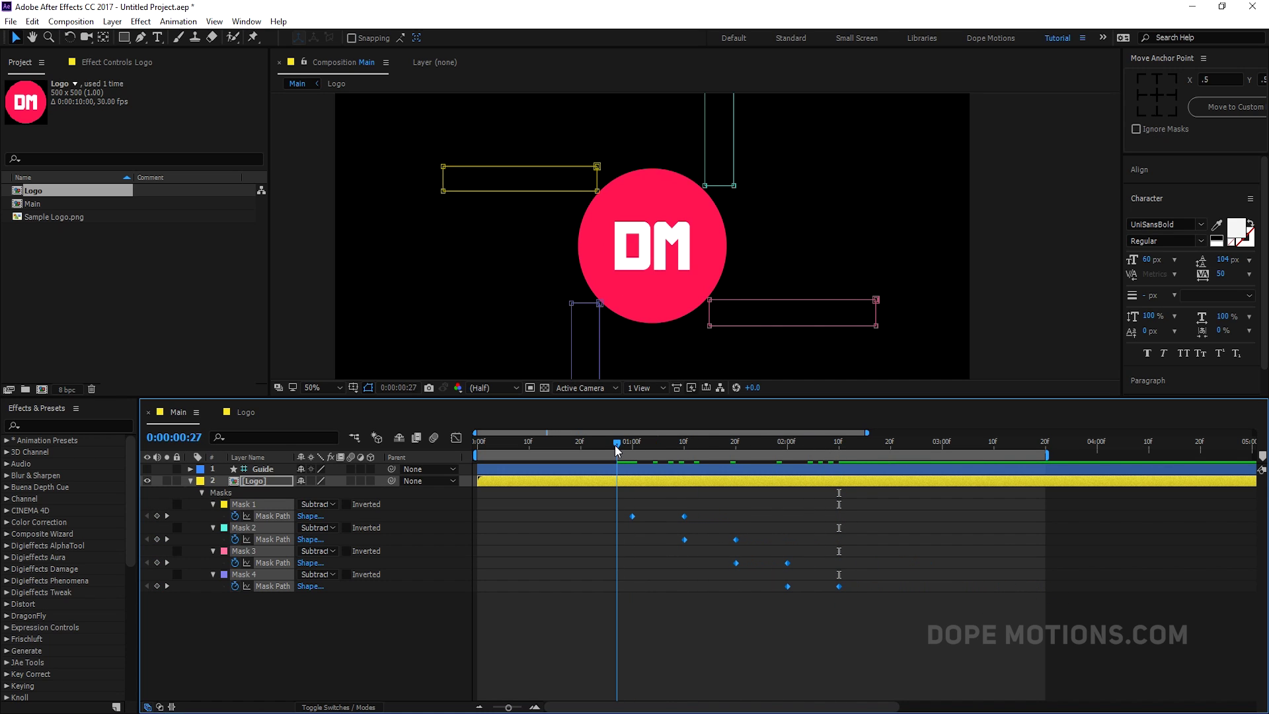
key(space)
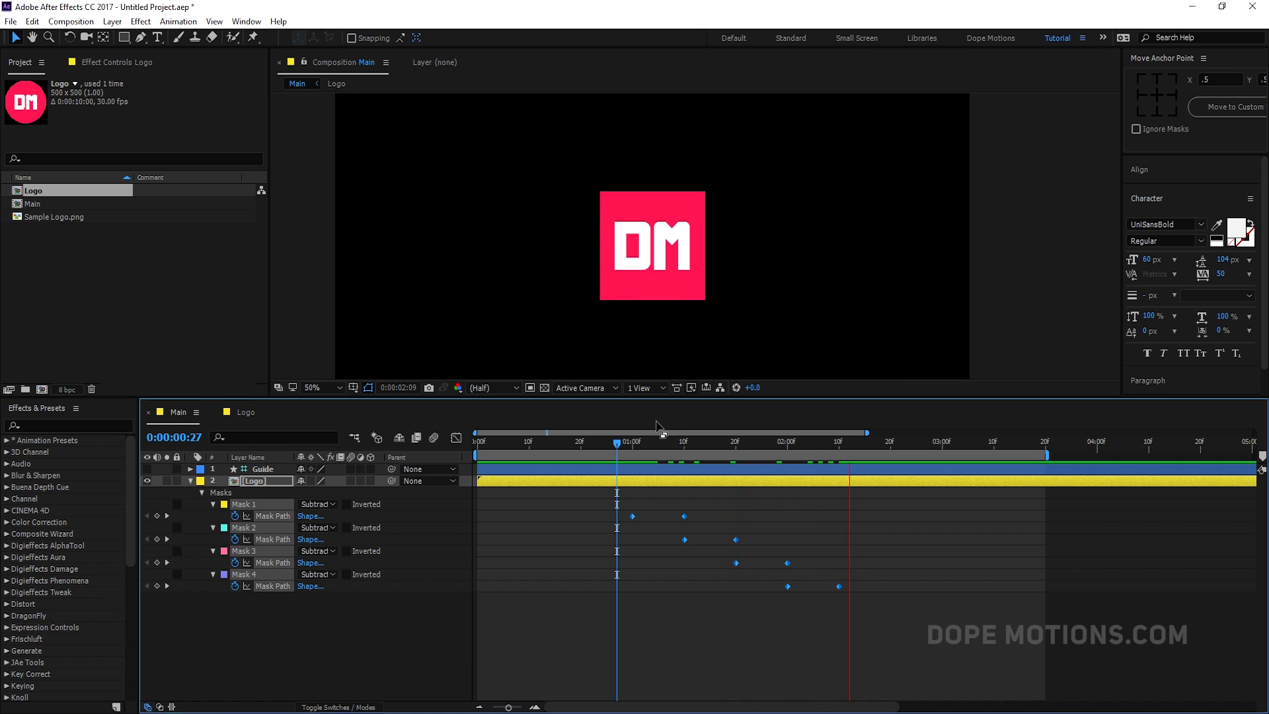
- Apply Easy Ease to all Mask Path keyframes of the four masks
drag(614, 445, 751, 444)
drag(764, 455, 663, 441)
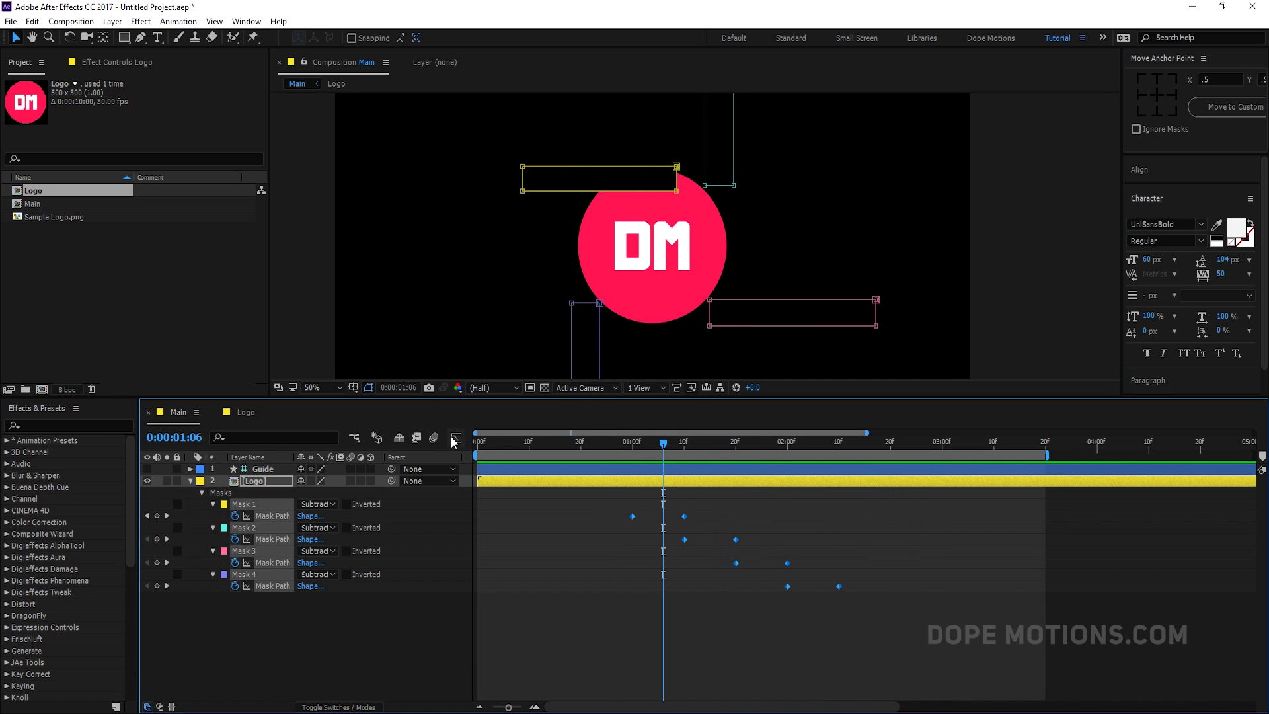
key(F9)
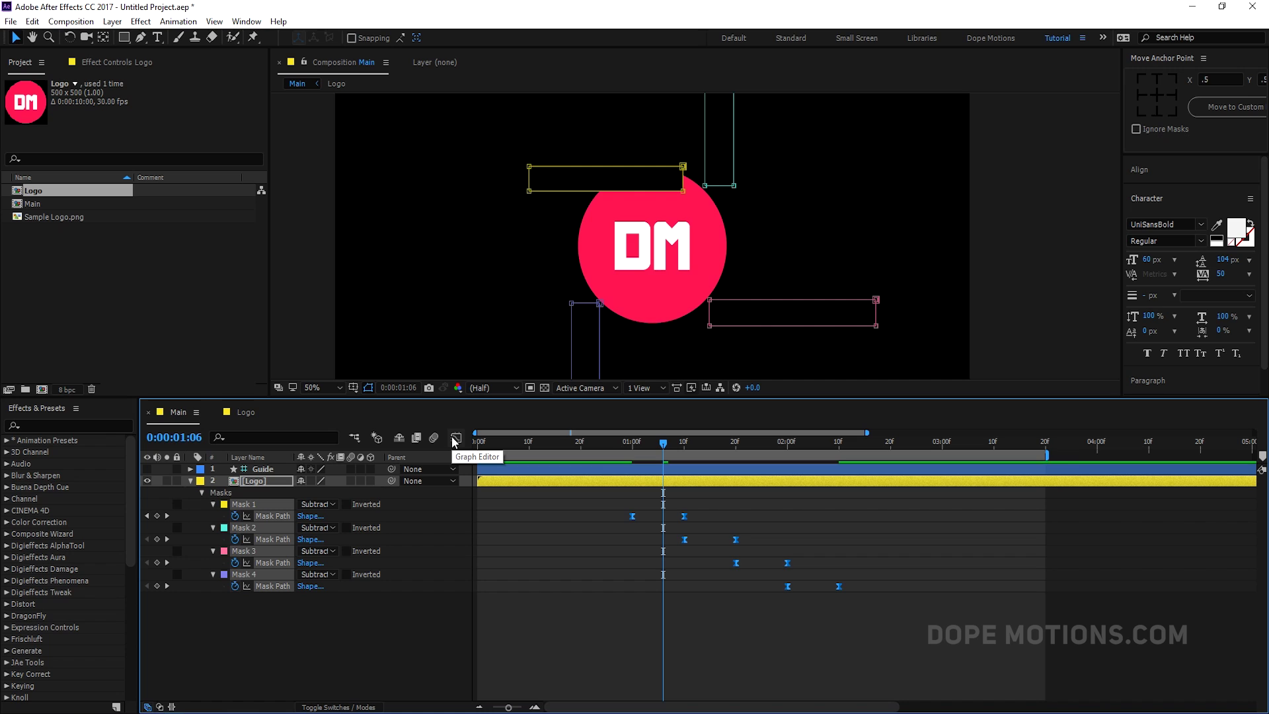
- Reshape the Mask Path speed graph with longer keyframe influences so each mask movement peaks sharply midway, and step back through the frames to check it
click(455, 439)
drag(544, 648, 925, 659)
click(862, 664)
click(882, 649)
key(Page_Up)
key(Page_Up)
key(Page_Up)
key(Page_Up)
key(Page_Up)
key(Page_Up)
key(Page_Up)
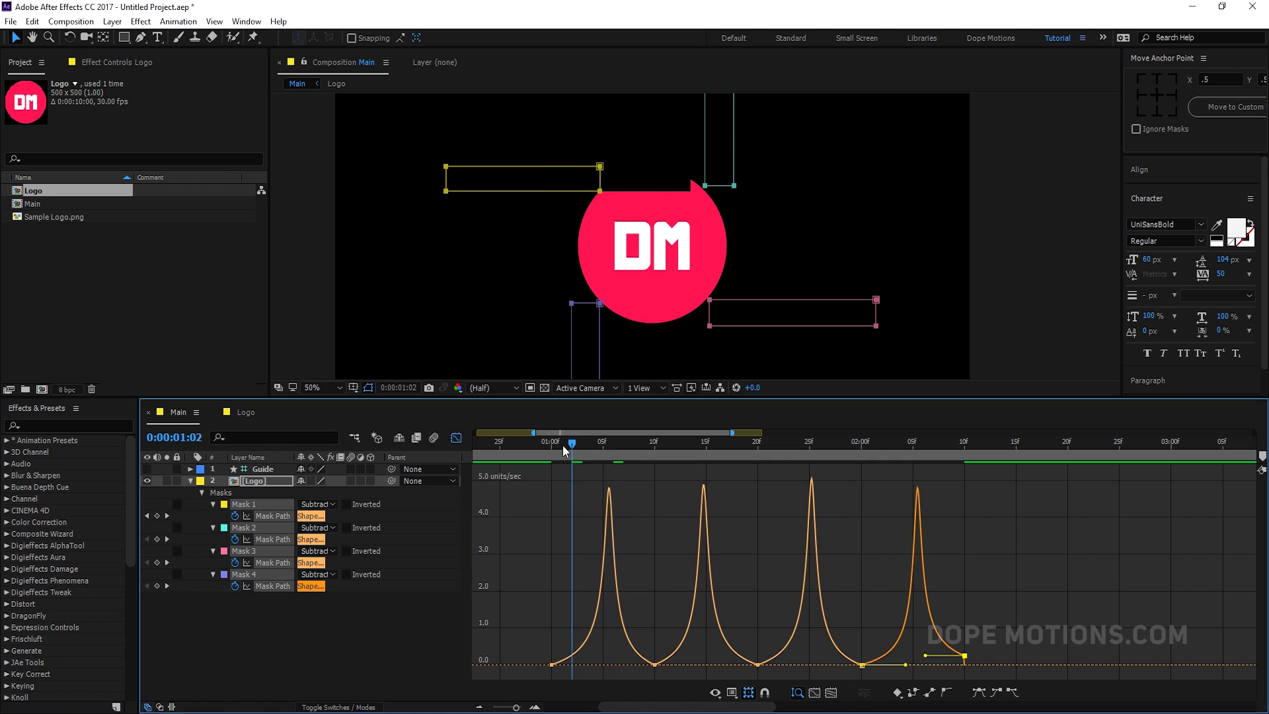
- Enable motion blur for the Logo layer and the composition, and play the mask animation from 0:29
click(351, 481)
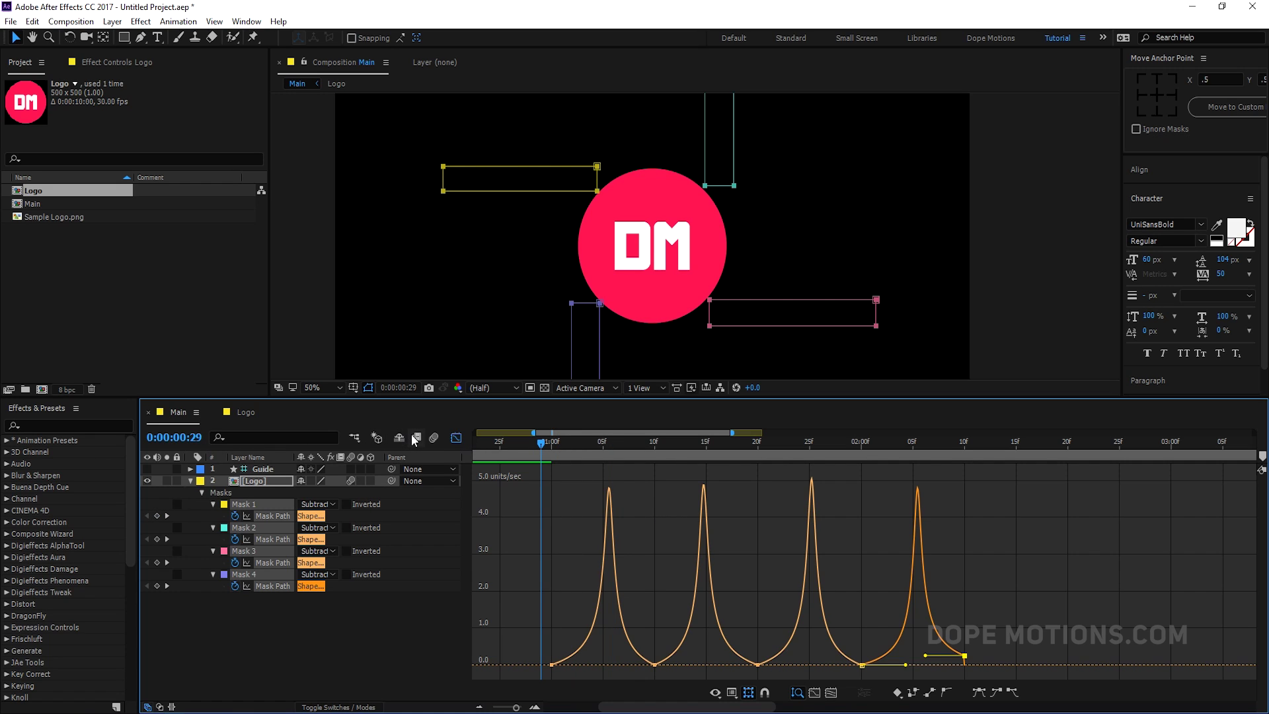
key(space)
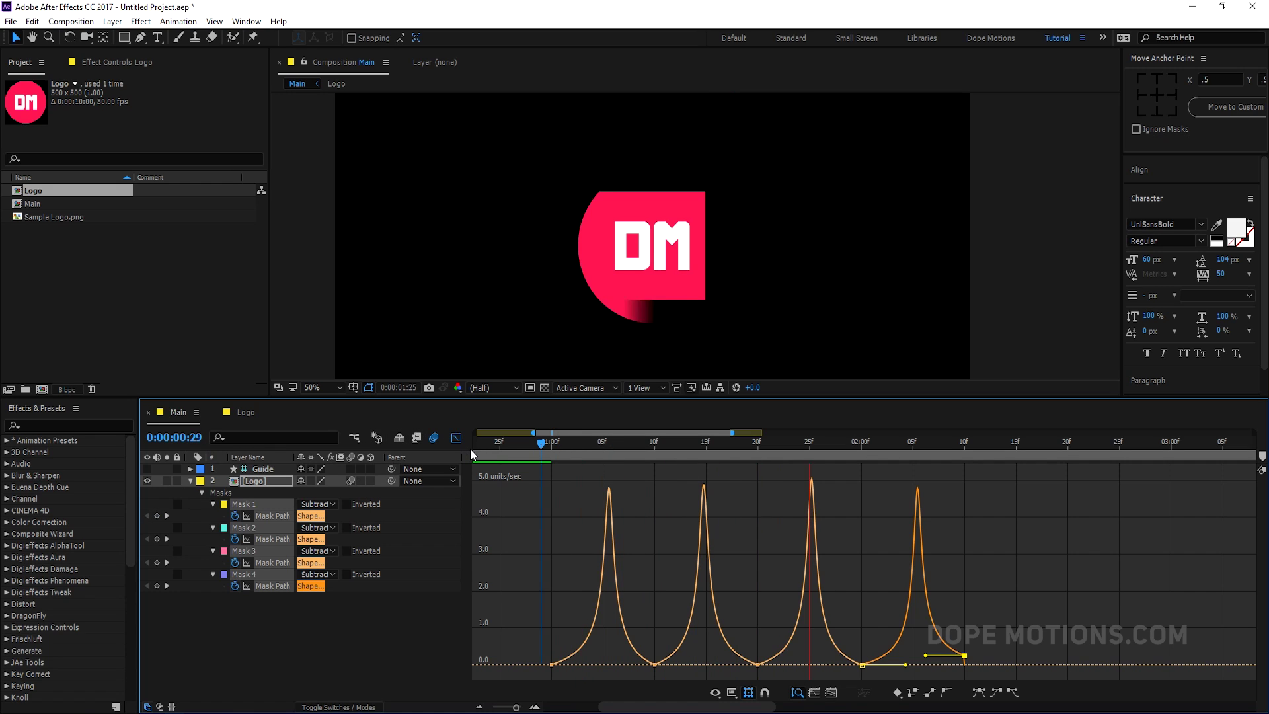
click(547, 443)
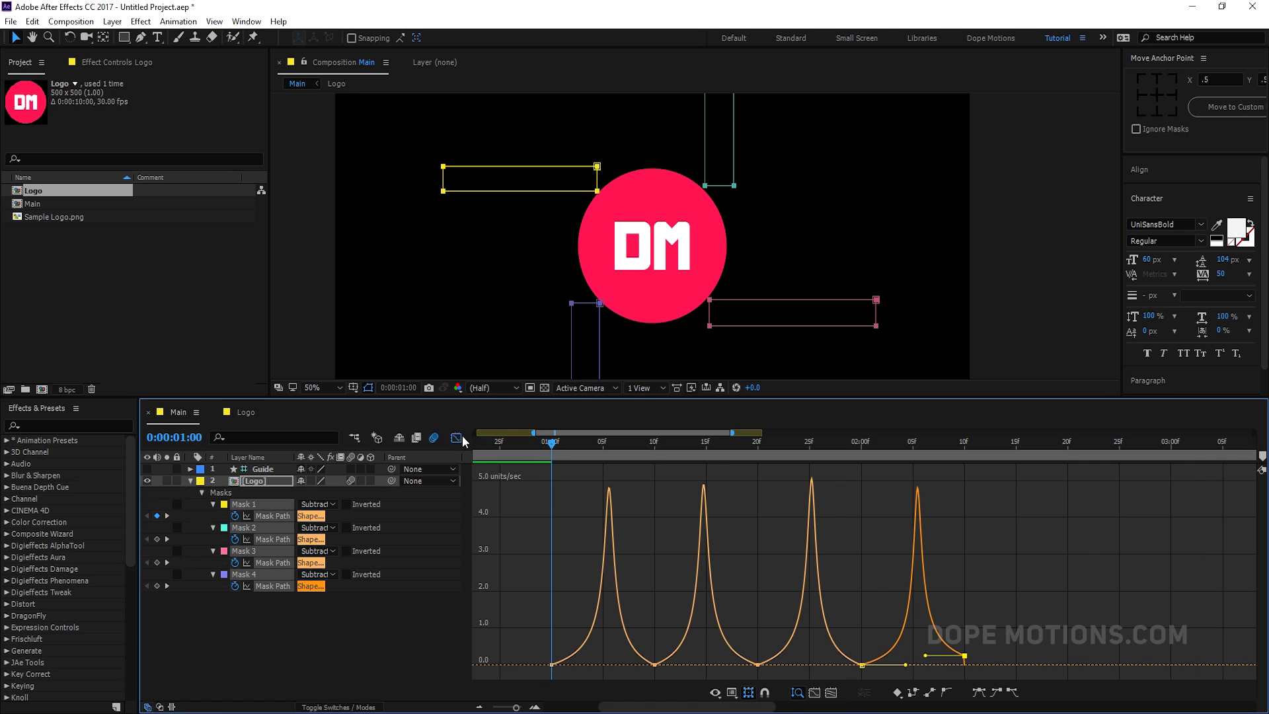
- Leave the graph view, stretch all Mask Path keyframes proportionally so the last one falls at 2:20, and play the animation
click(457, 437)
scroll(591, 519, down, 2)
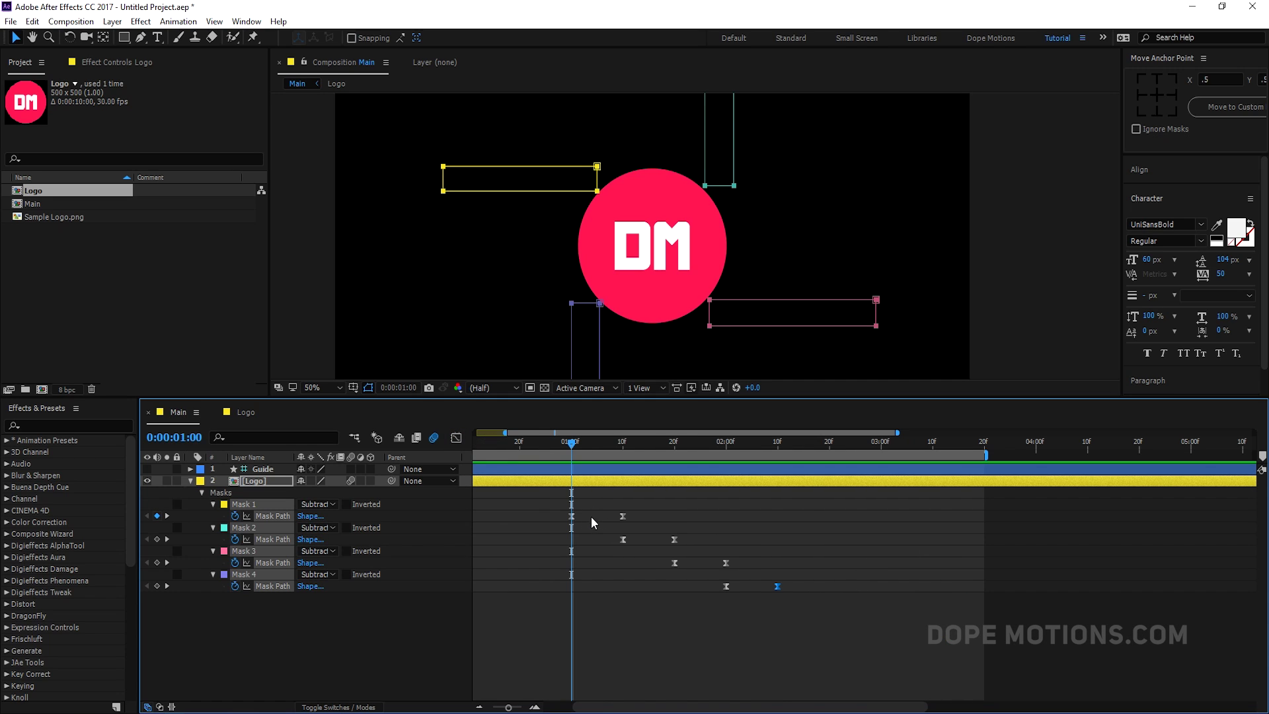
drag(766, 442, 832, 449)
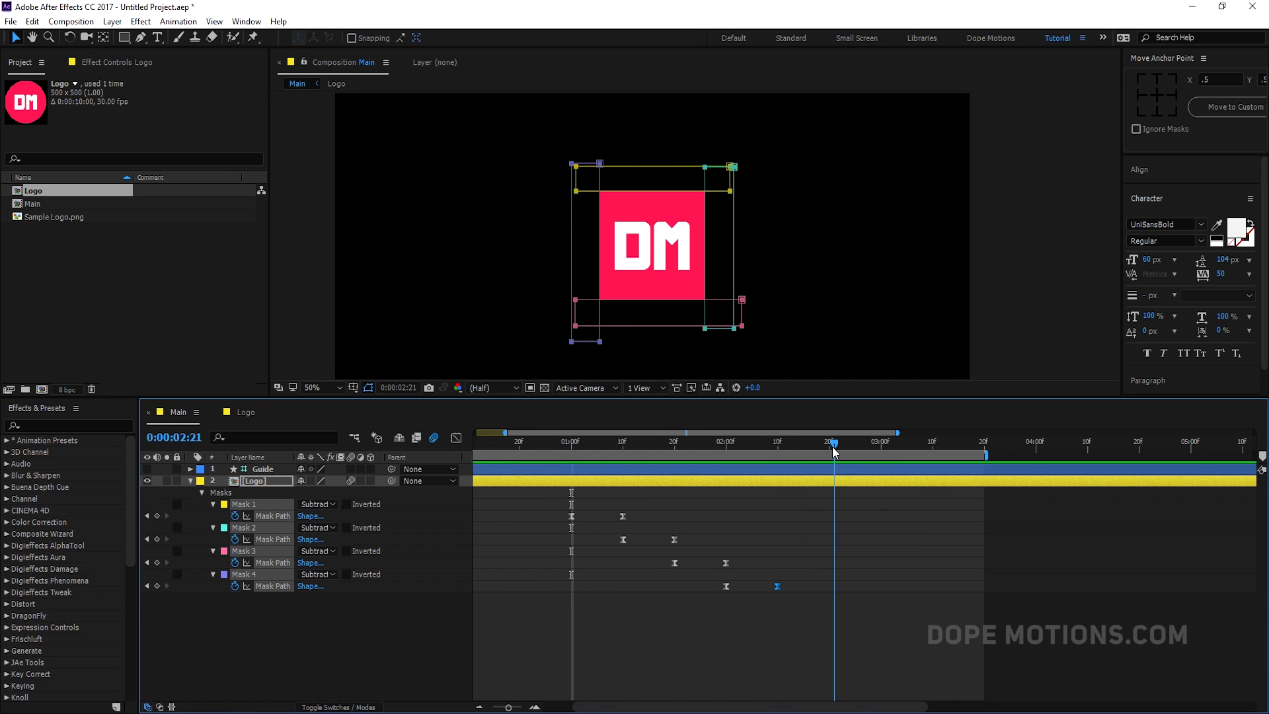
drag(551, 506, 830, 593)
click(565, 442)
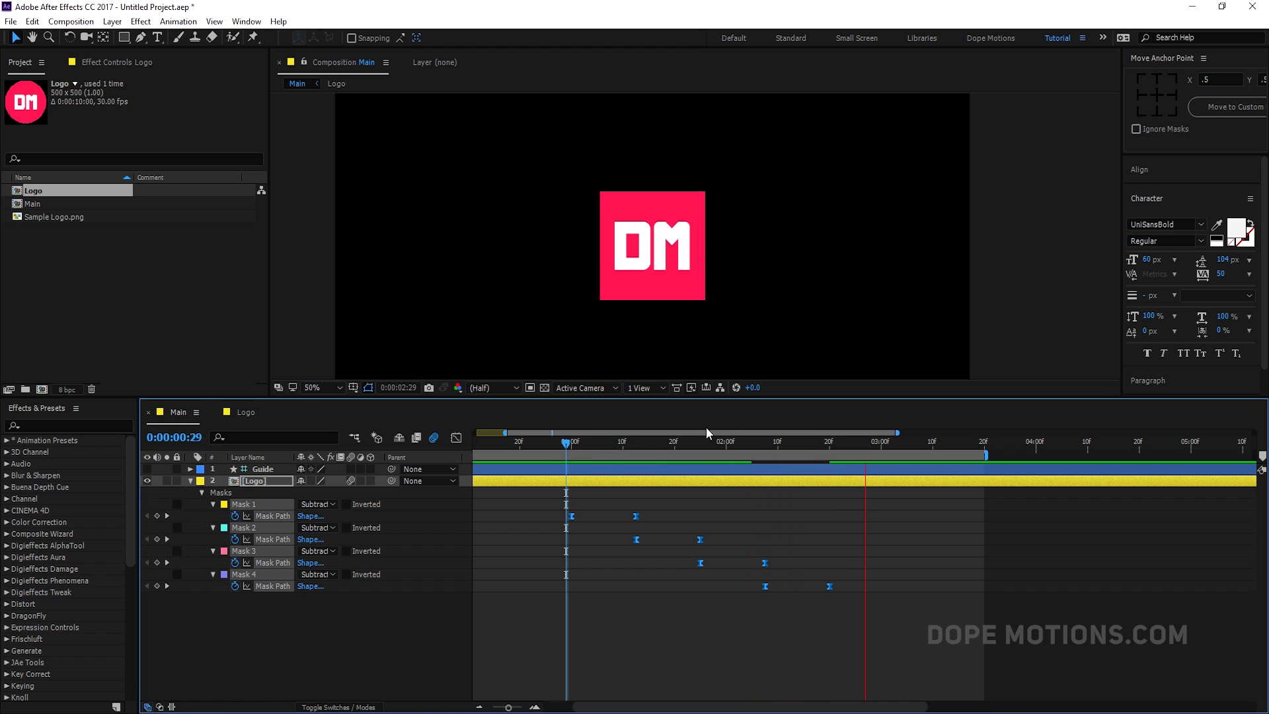
key(space)
scroll(638, 707, left, 2)
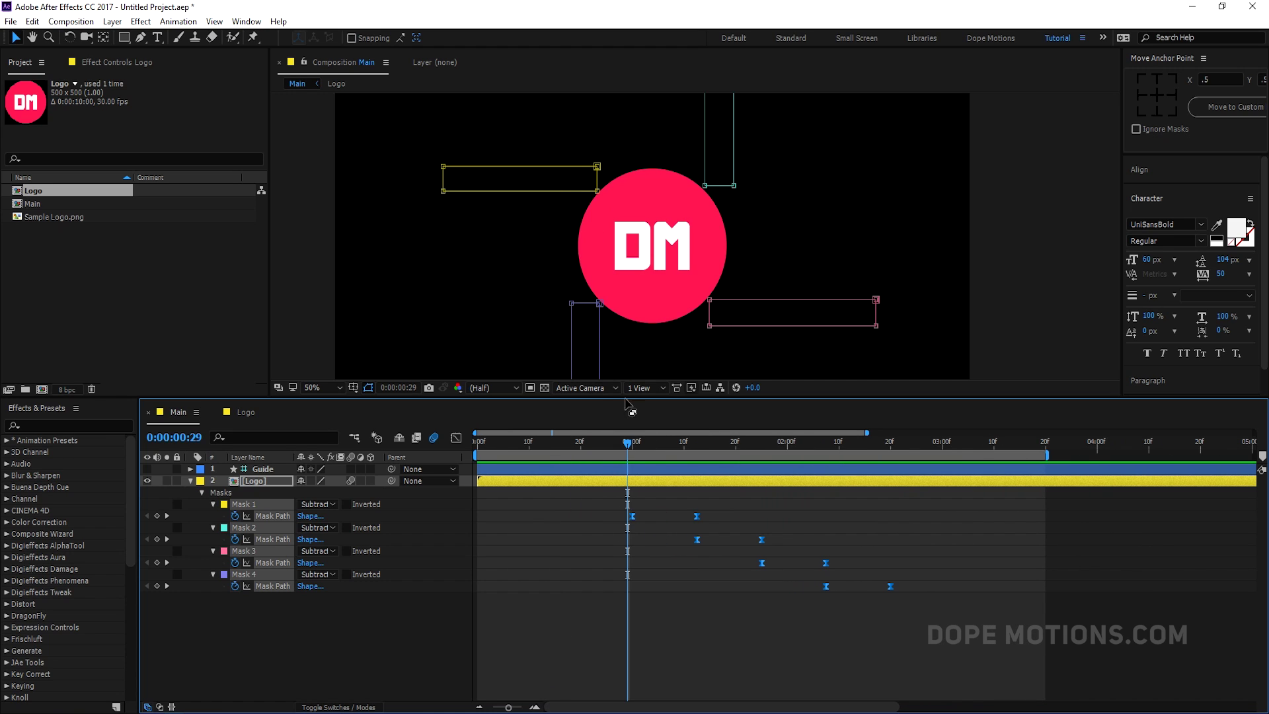
- Add a 100% Scale keyframe to the Logo layer at 1:00
click(281, 646)
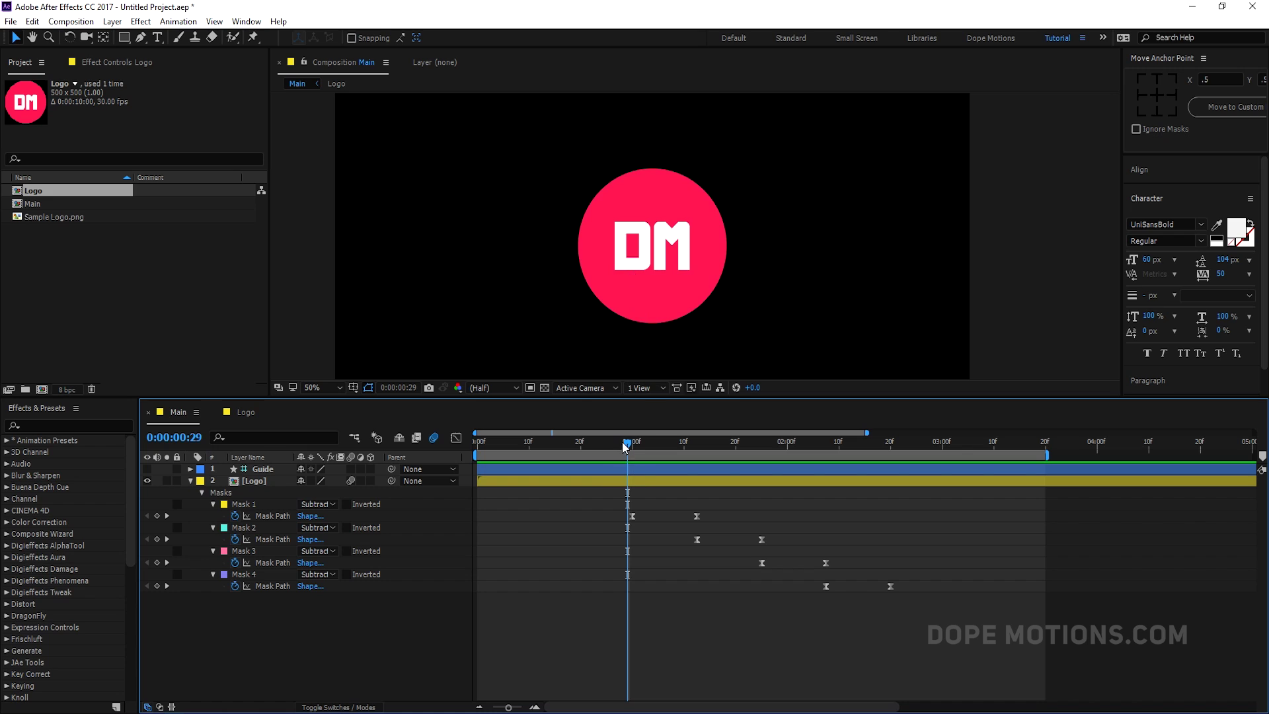
drag(624, 444, 632, 441)
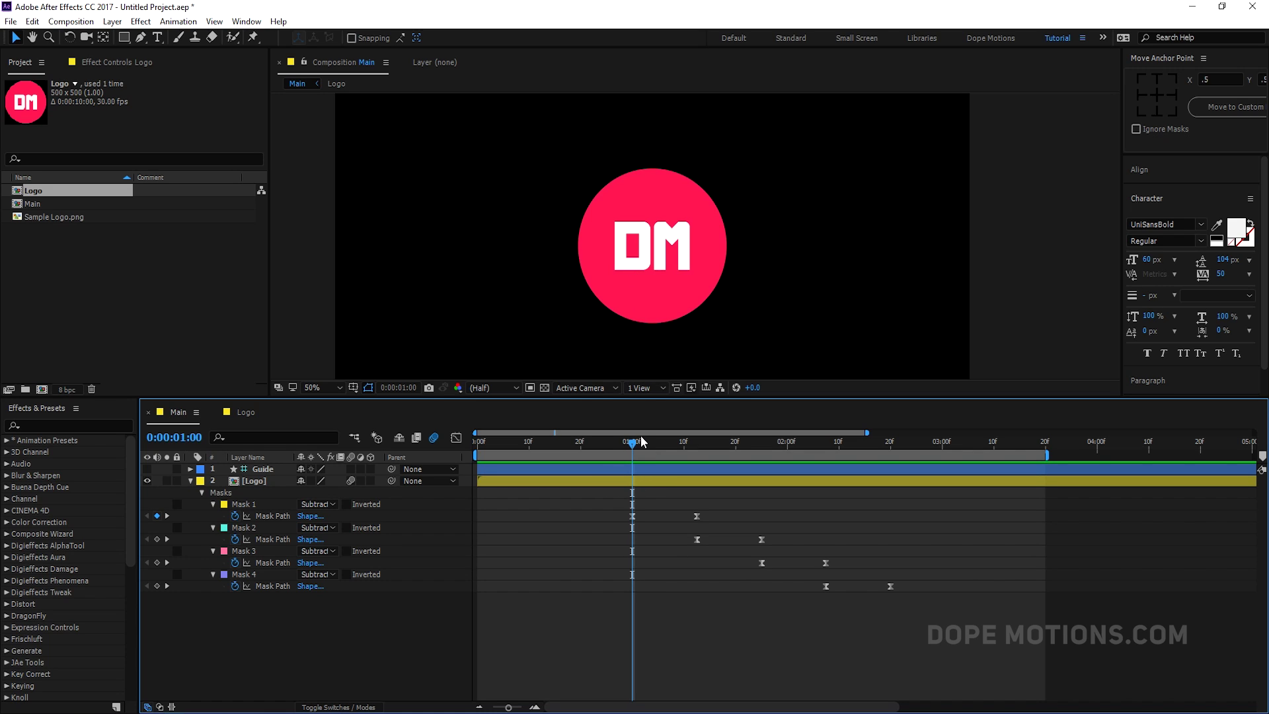
click(255, 481)
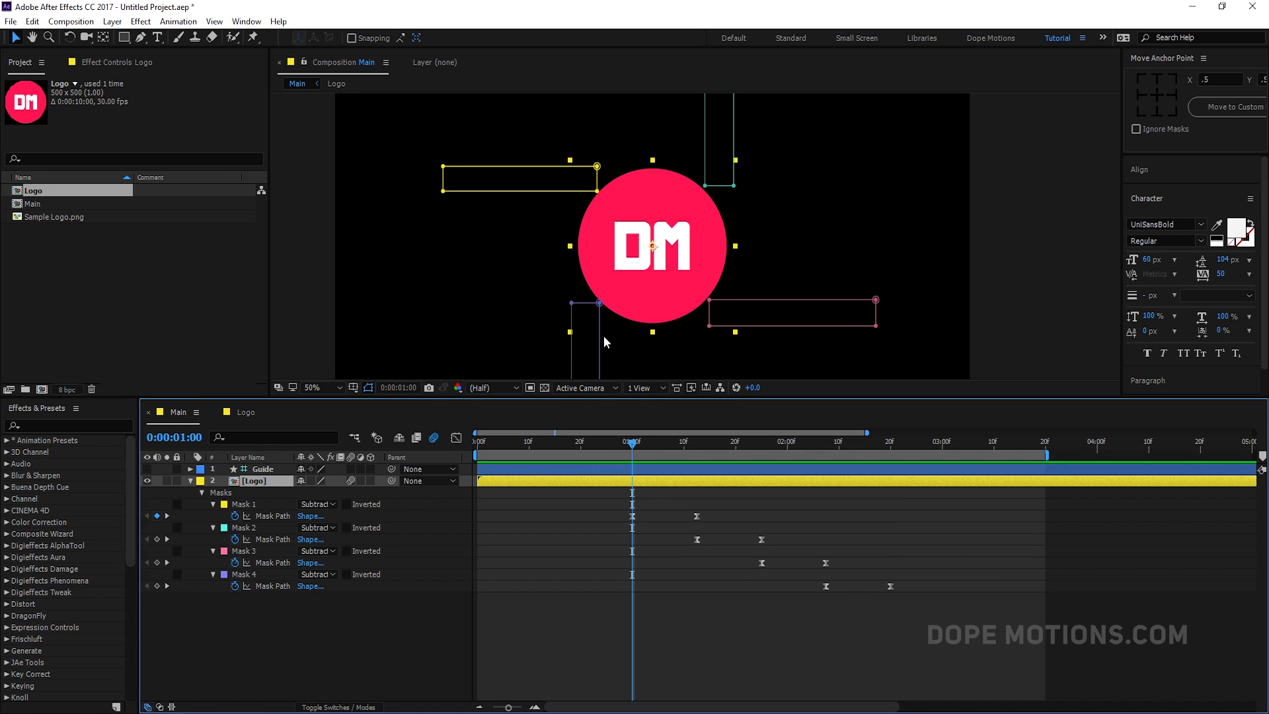
key(s)
click(224, 492)
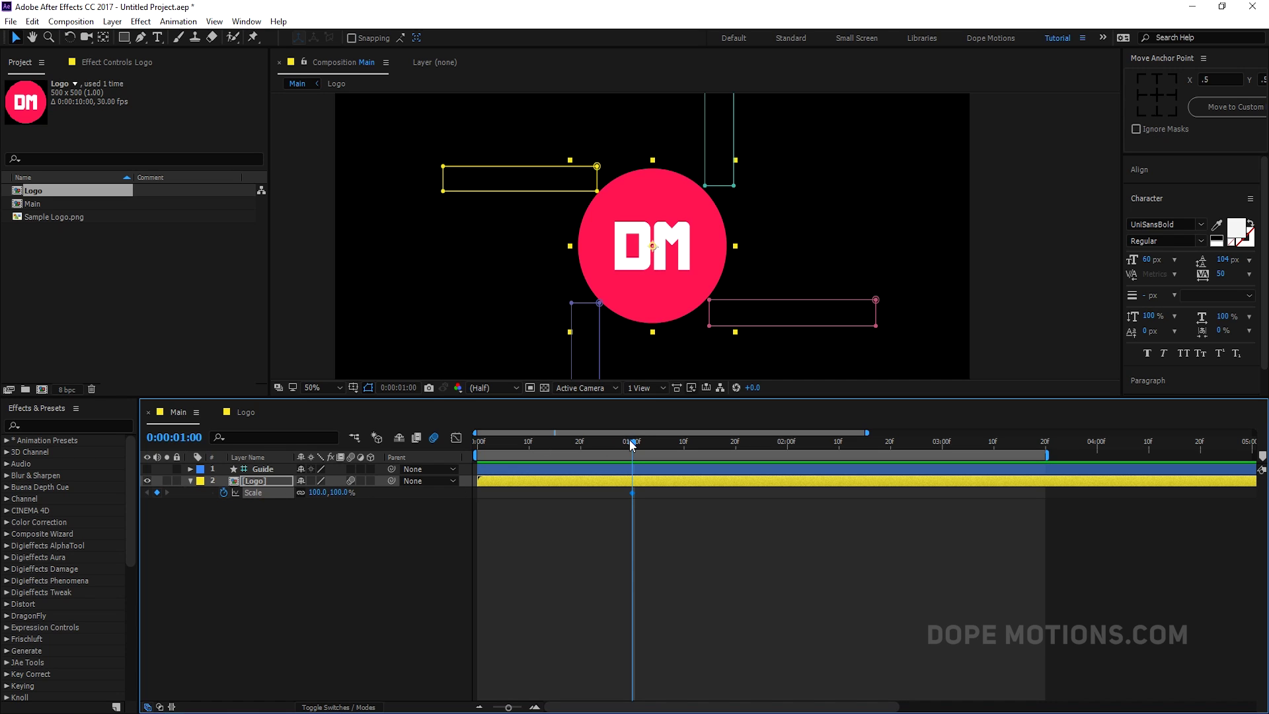
- Set the Logo layer's Scale to 0% at 0:10
drag(632, 444, 529, 444)
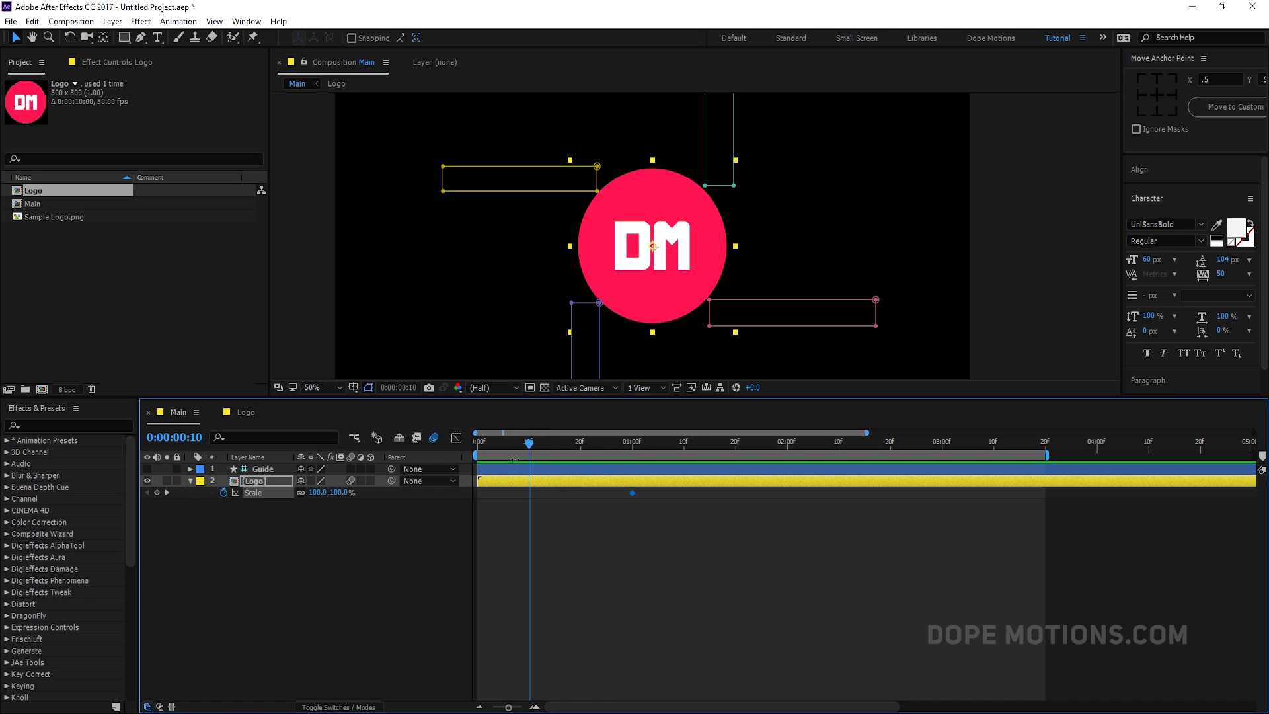
click(340, 492)
text(0)
key(Return)
- Ease both Scale keyframes, extend their handles in the value graph to form a steep S-curve, and preview the scaling
drag(659, 518, 517, 485)
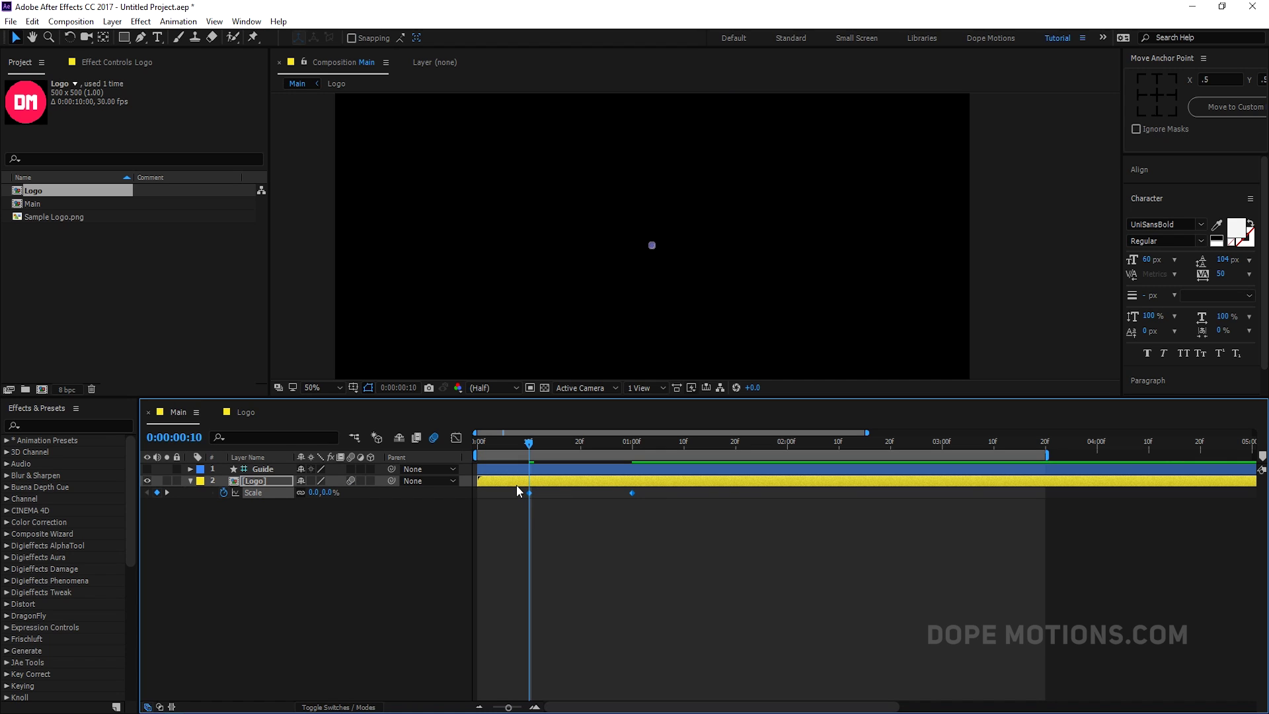
click(455, 438)
right_click(638, 565)
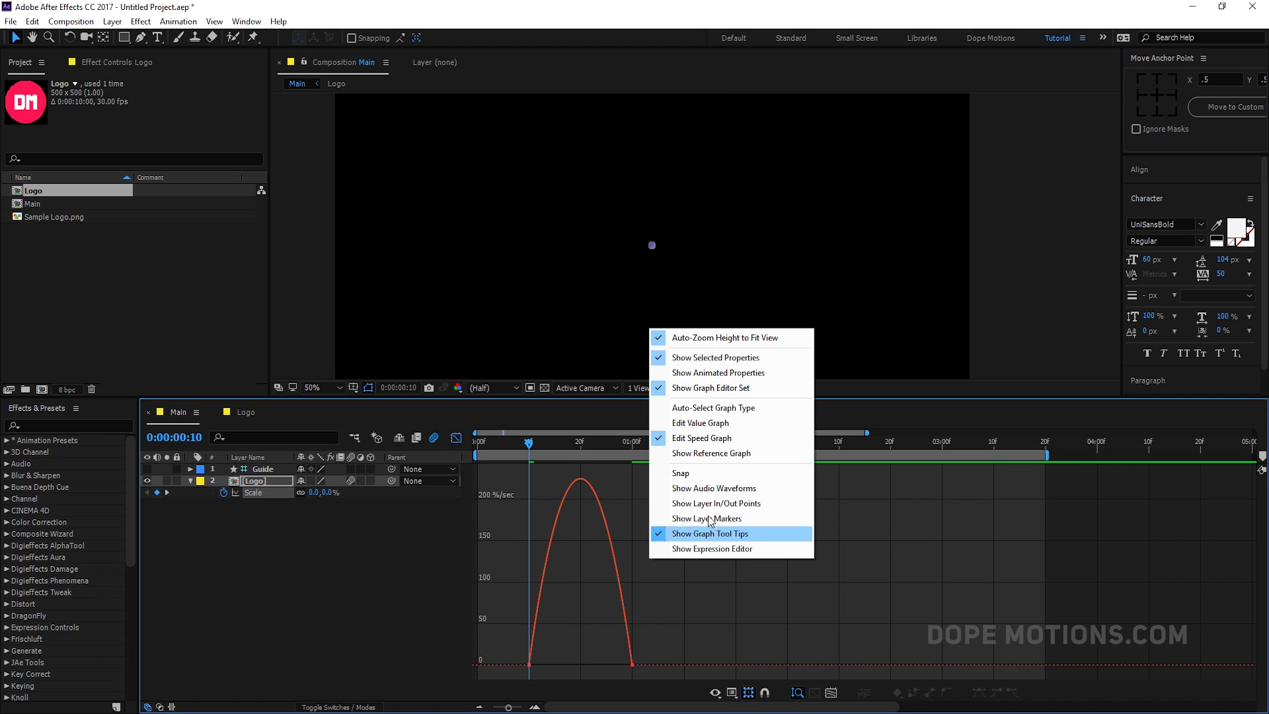
click(700, 423)
drag(509, 647, 626, 668)
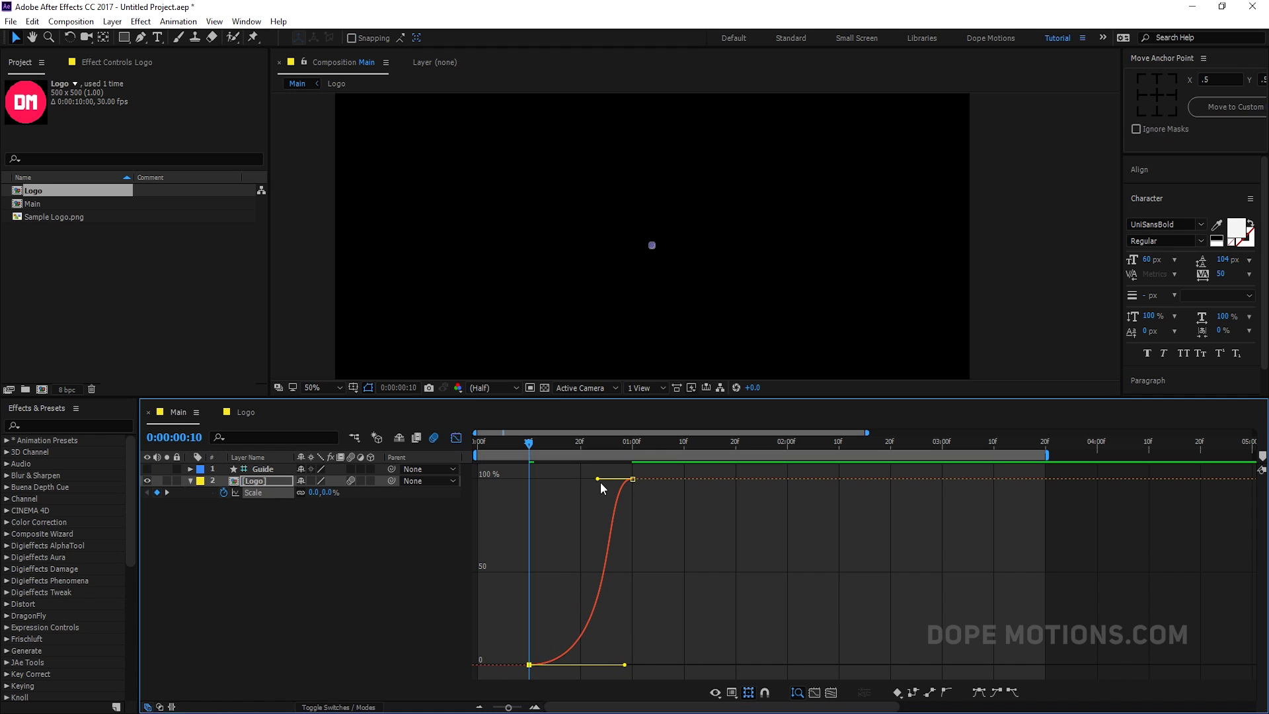
drag(598, 479, 545, 479)
key(space)
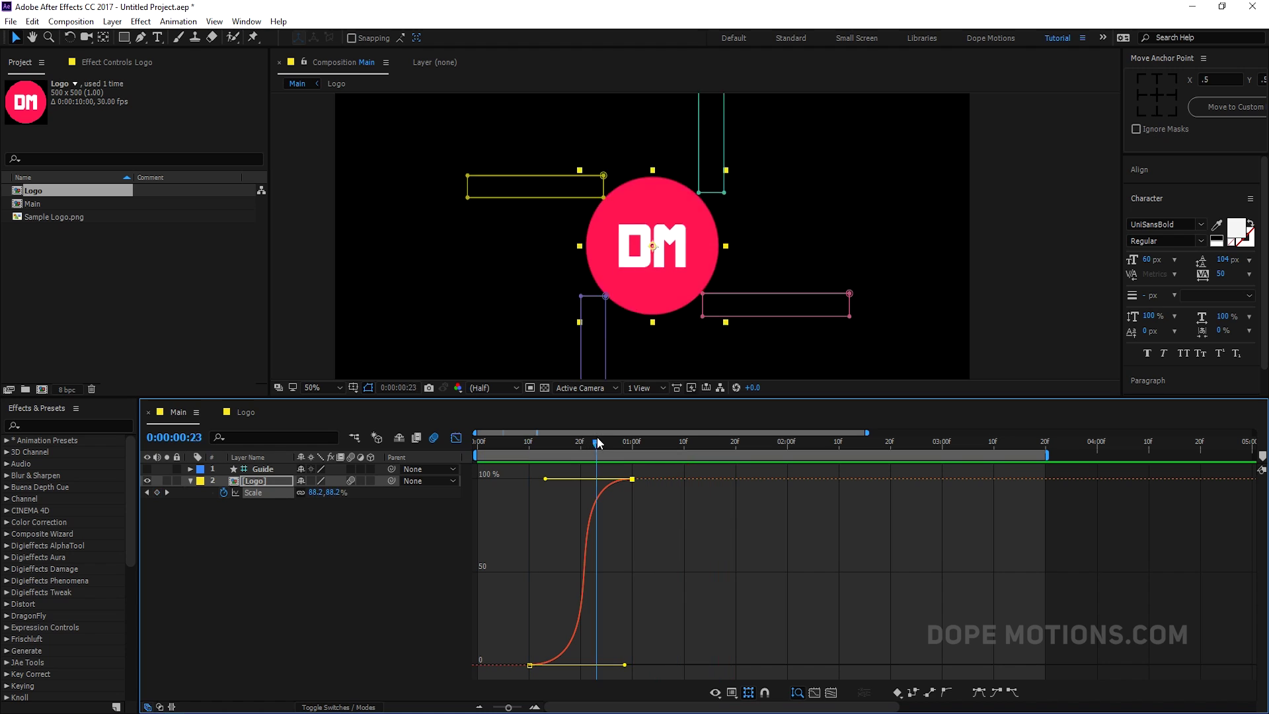
drag(597, 439, 544, 444)
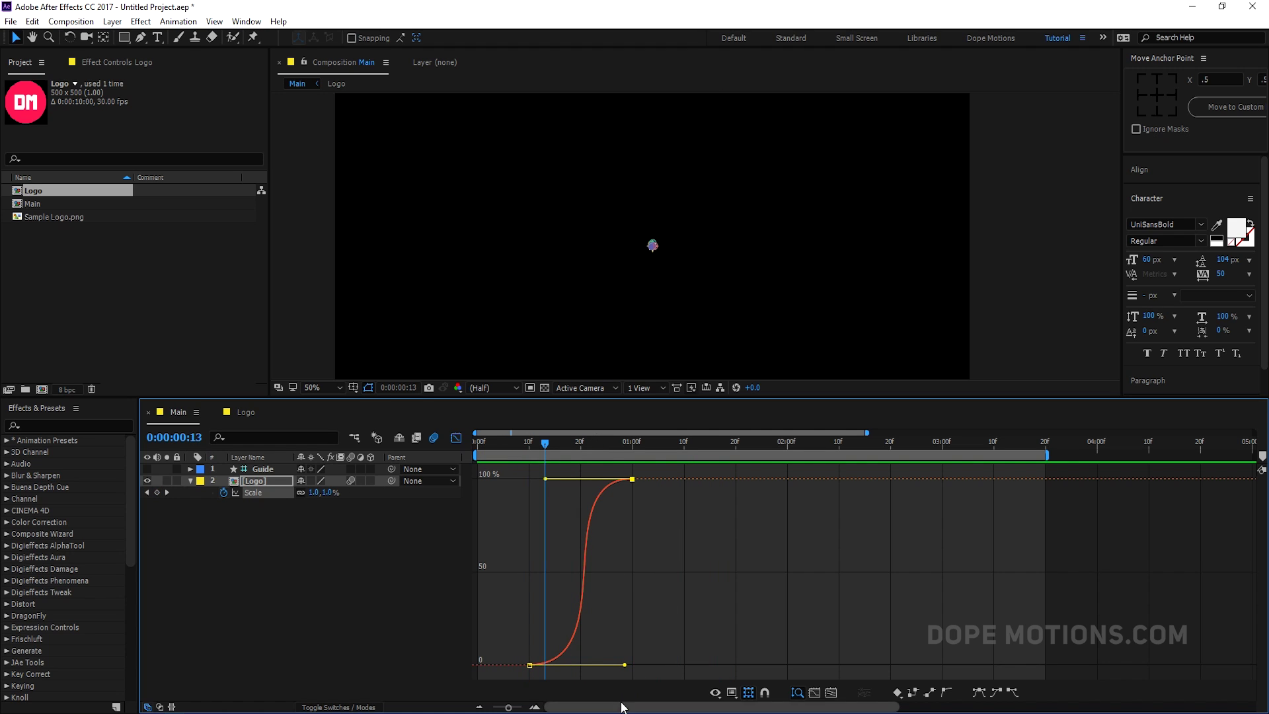
- Add a Scale keyframe on the value curve at 0:24, raise it slightly above 100%, and adjust the handles for a smooth overshoot
scroll(587, 568, up, 3)
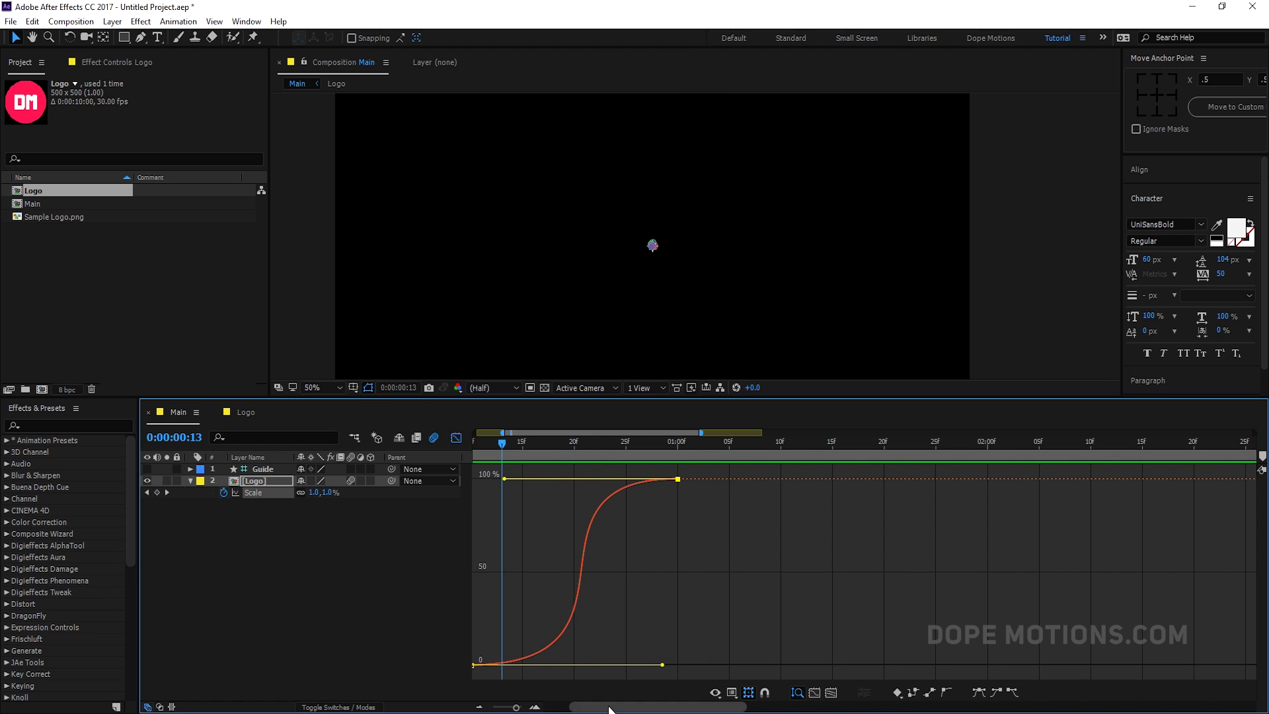
drag(604, 705, 594, 711)
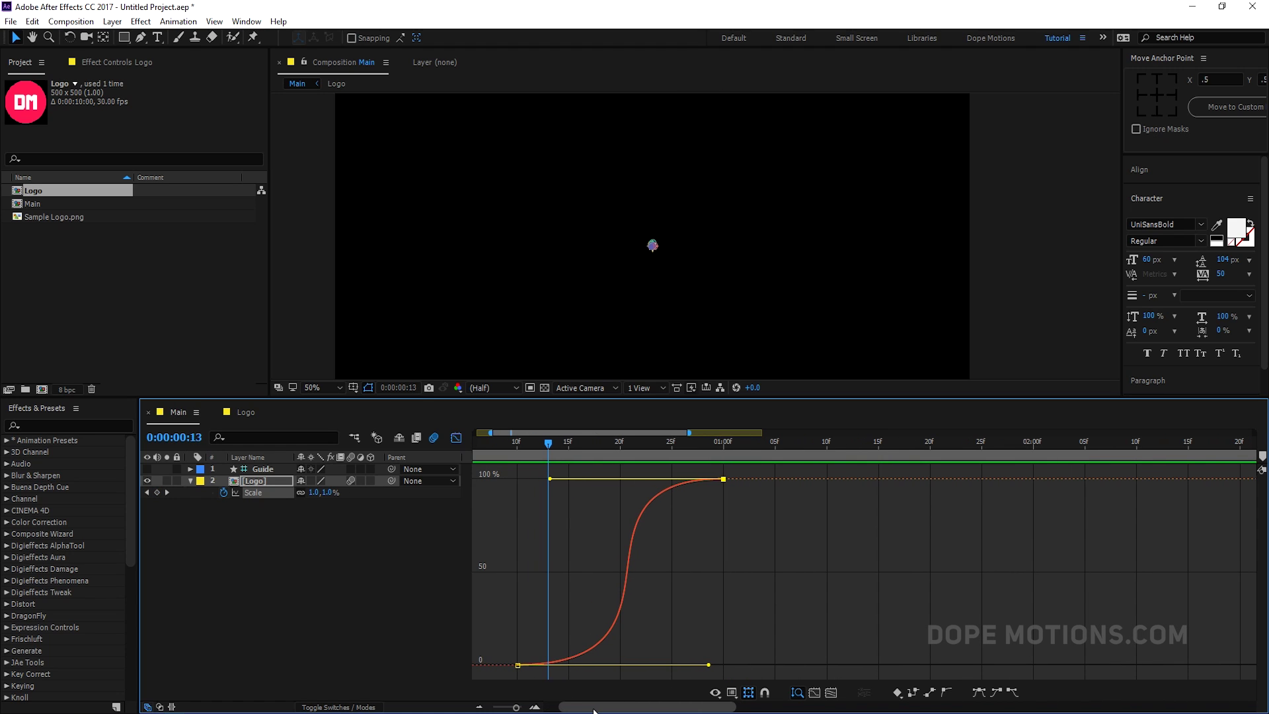
ctrl+click(663, 493)
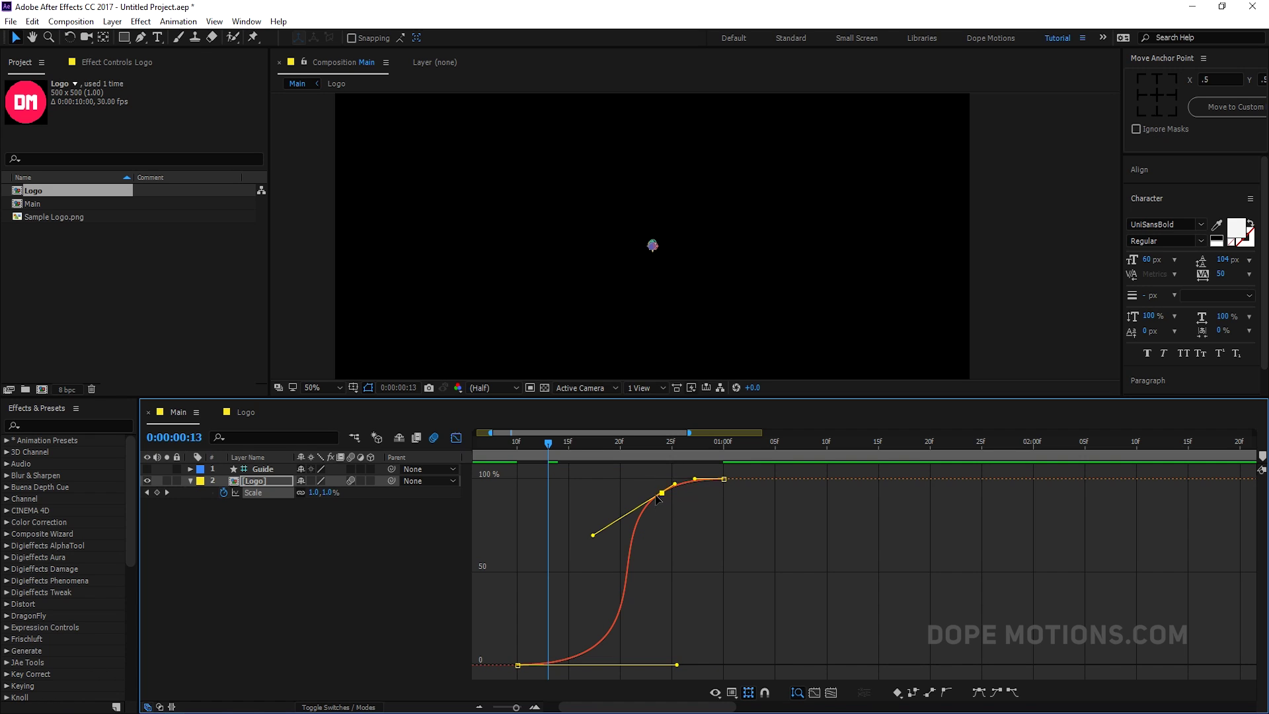
drag(663, 493, 661, 475)
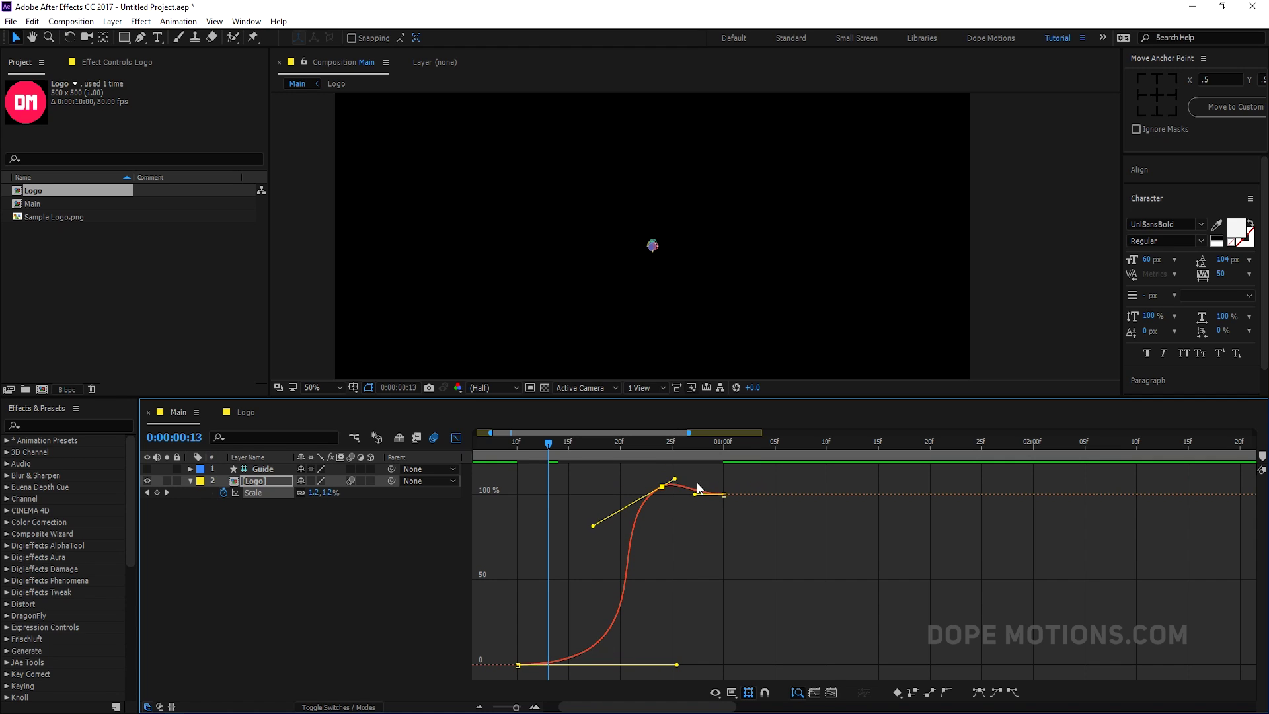
click(677, 477)
click(662, 486)
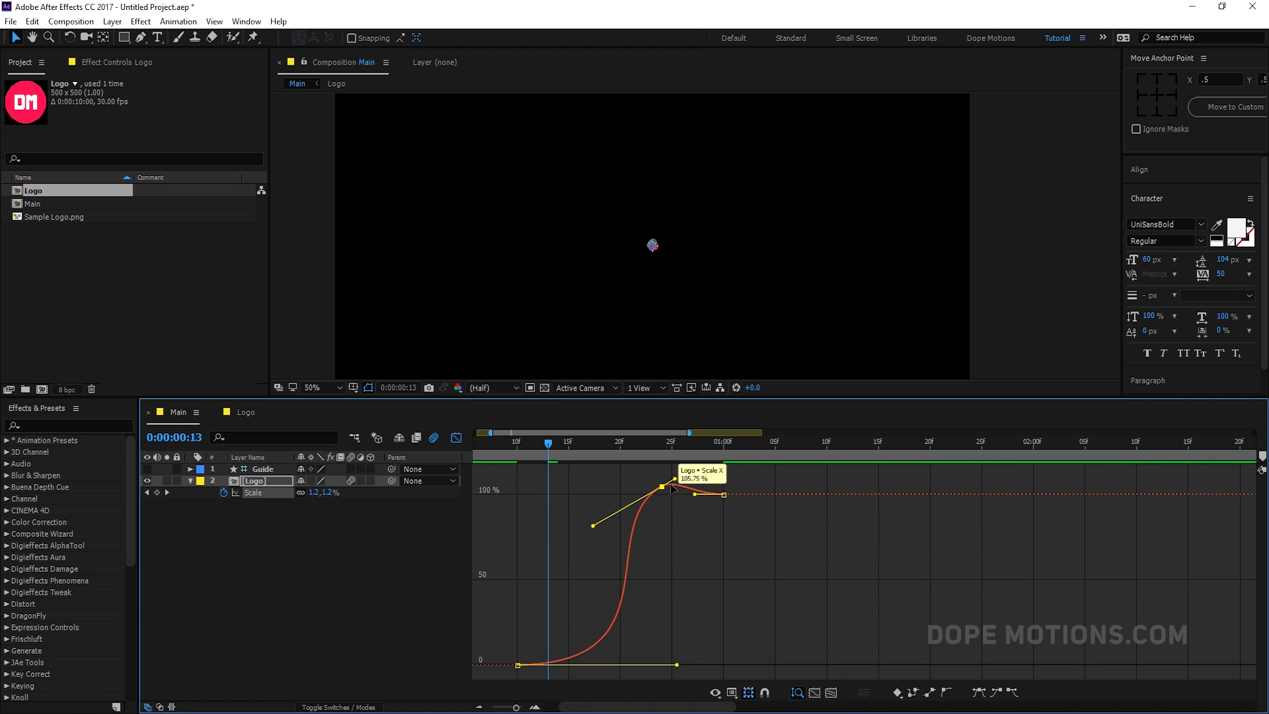
mouse_move(675, 480)
mouse_down()
mouse_move(686, 477)
mouse_move(687, 493)
mouse_up()
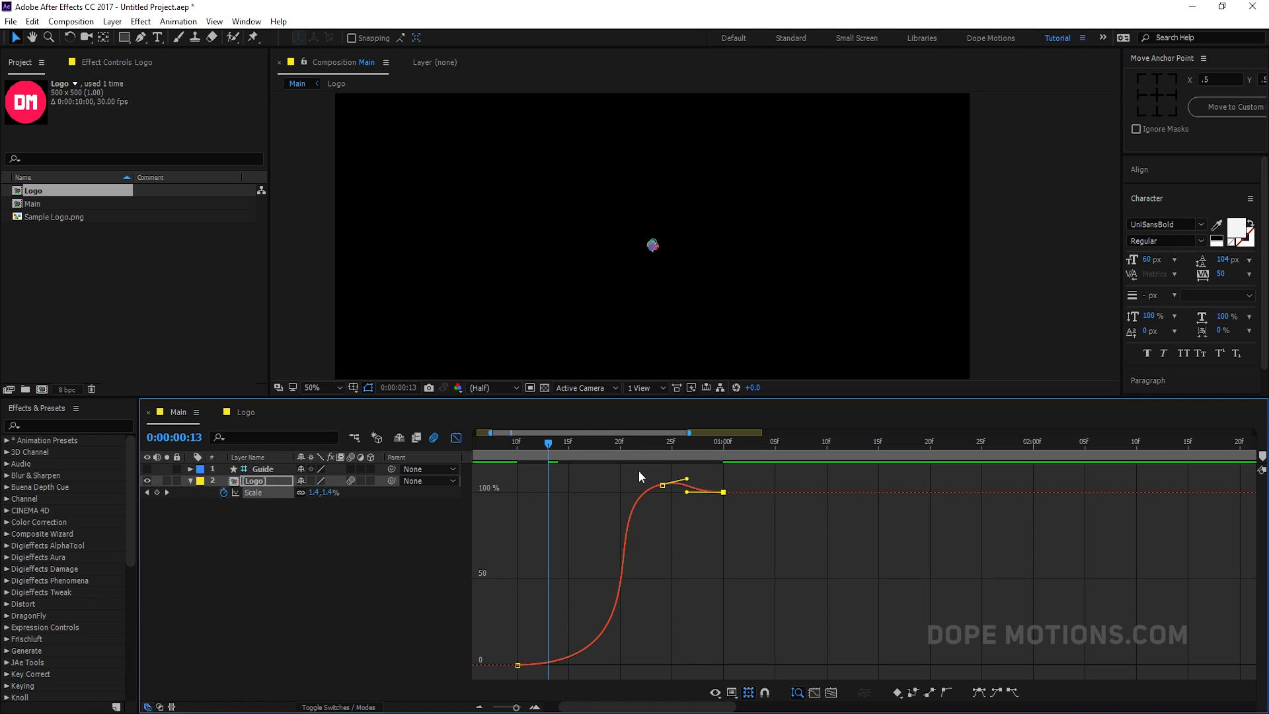
- Play the logo animation from 0:16, leave the graph view, and collapse the Logo layer with the whole timeline in view
drag(615, 451, 580, 443)
key(space)
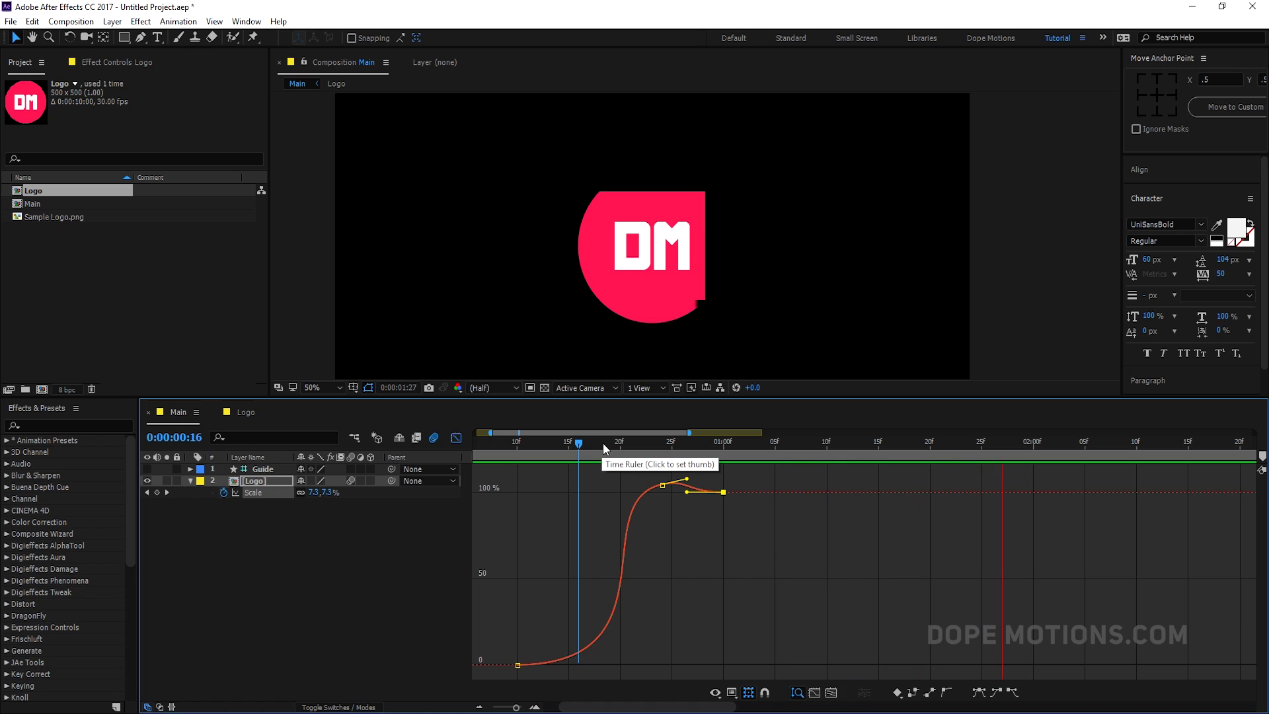
click(629, 442)
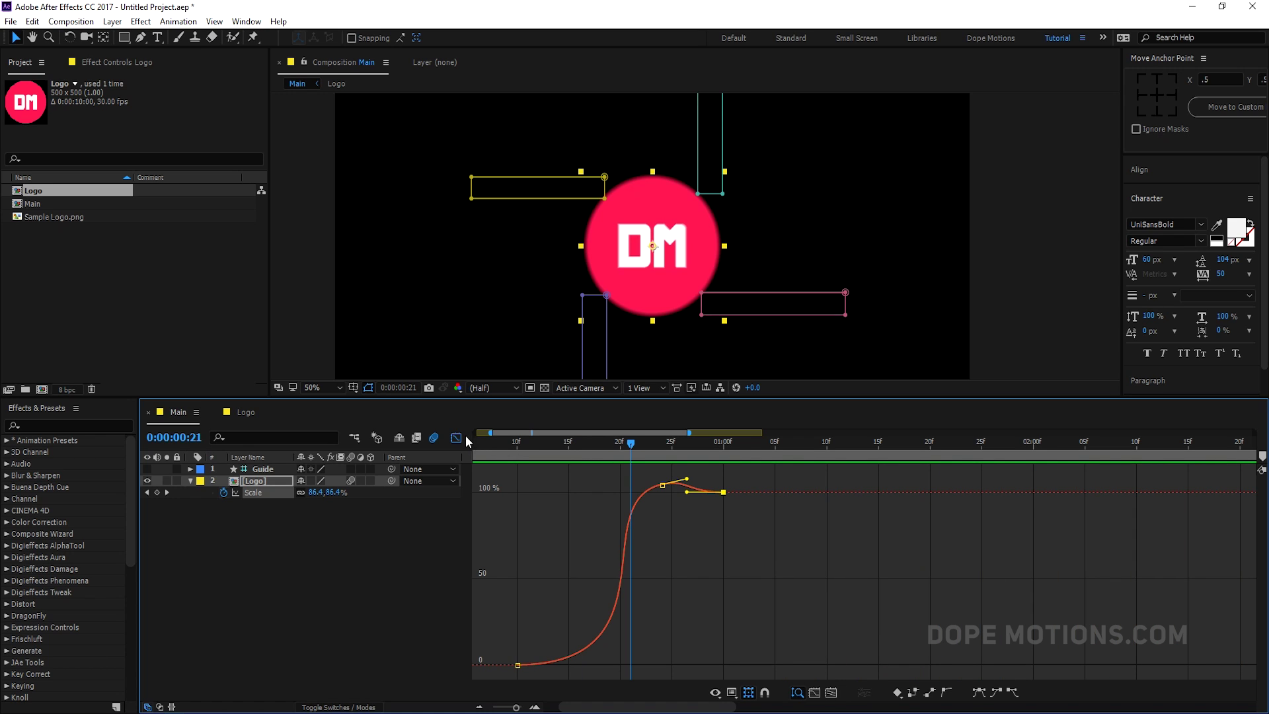
click(456, 439)
key(;)
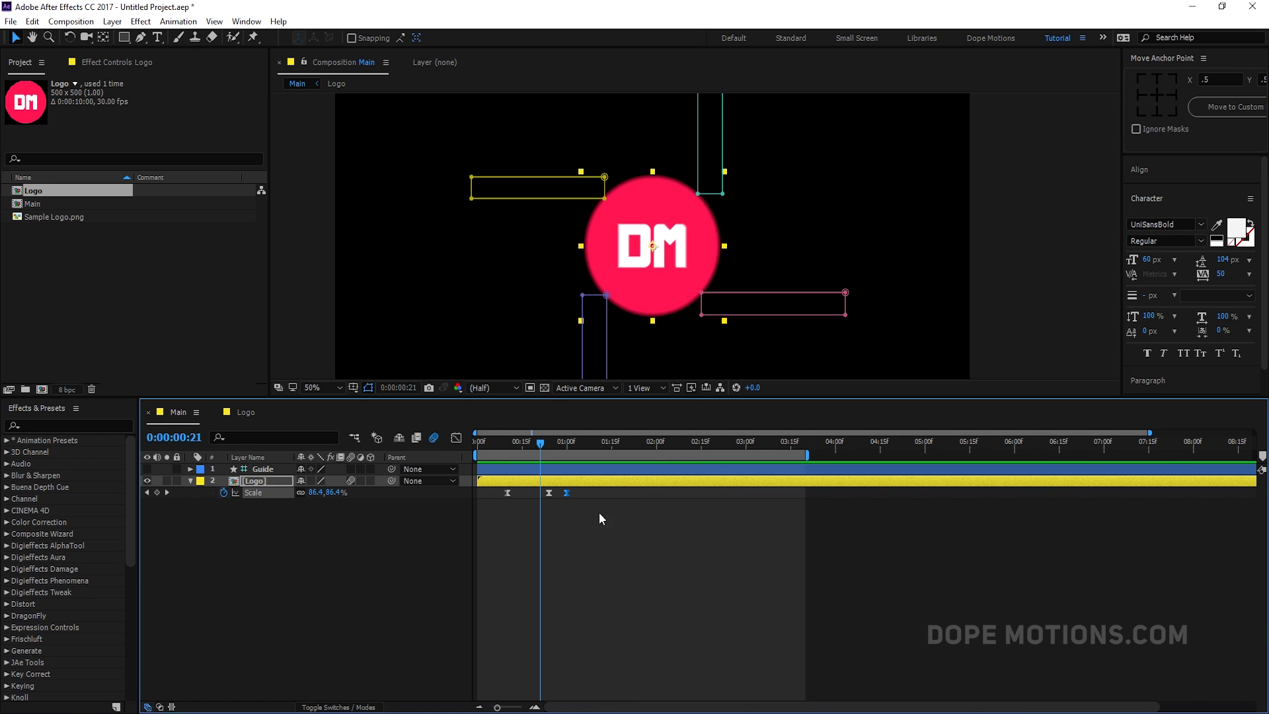
click(190, 481)
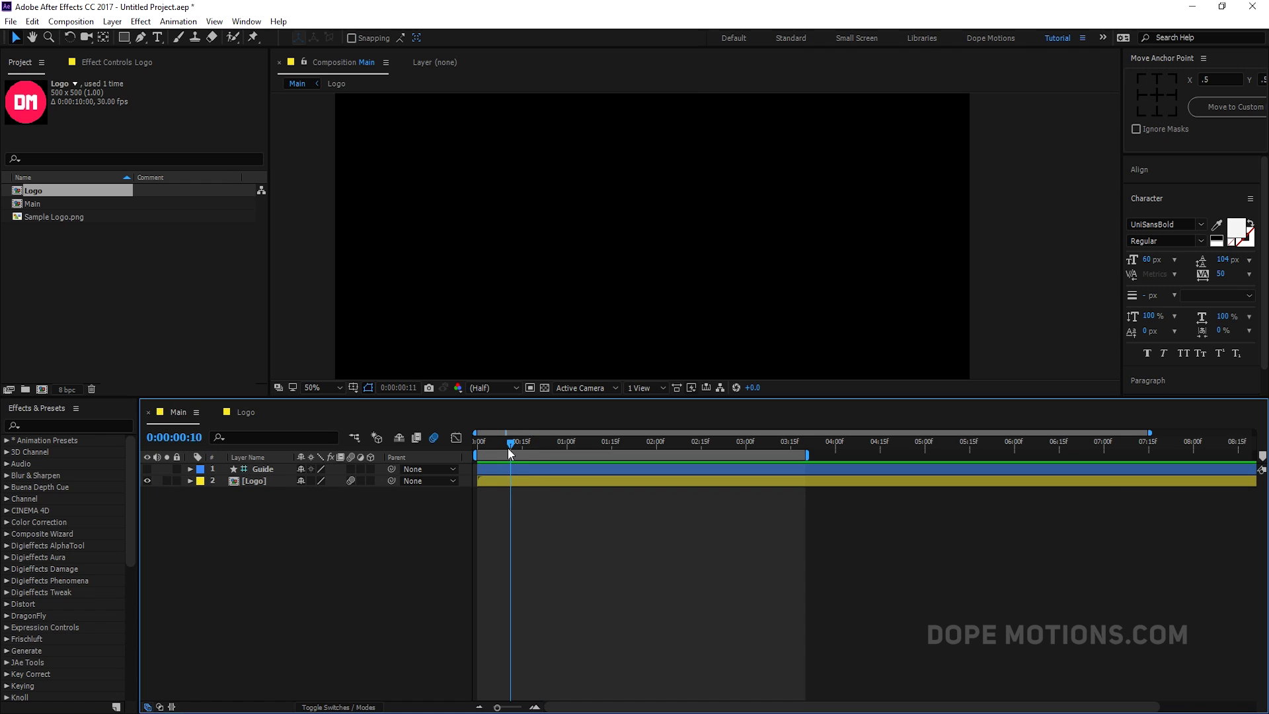
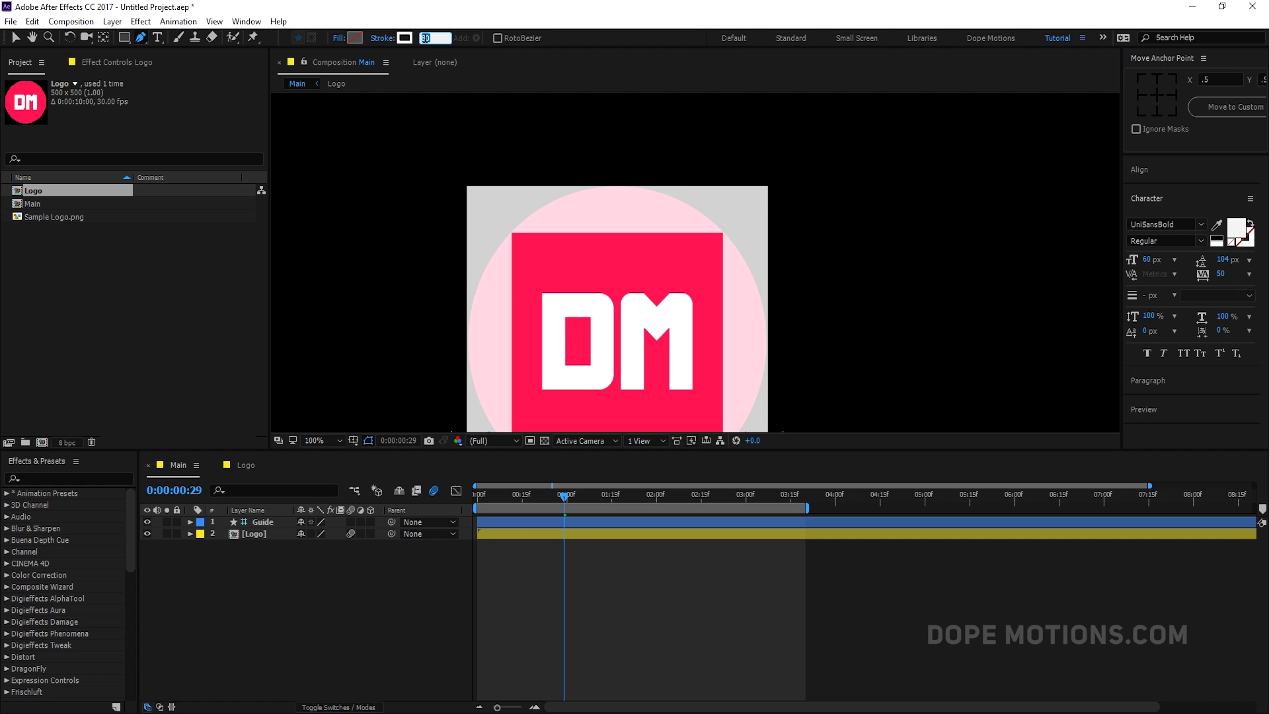
- Draw a horizontal white line with a 5 px stroke along the guide square's upper edge, extending past the circle's sides, and hide the Guide layer
click(316, 579)
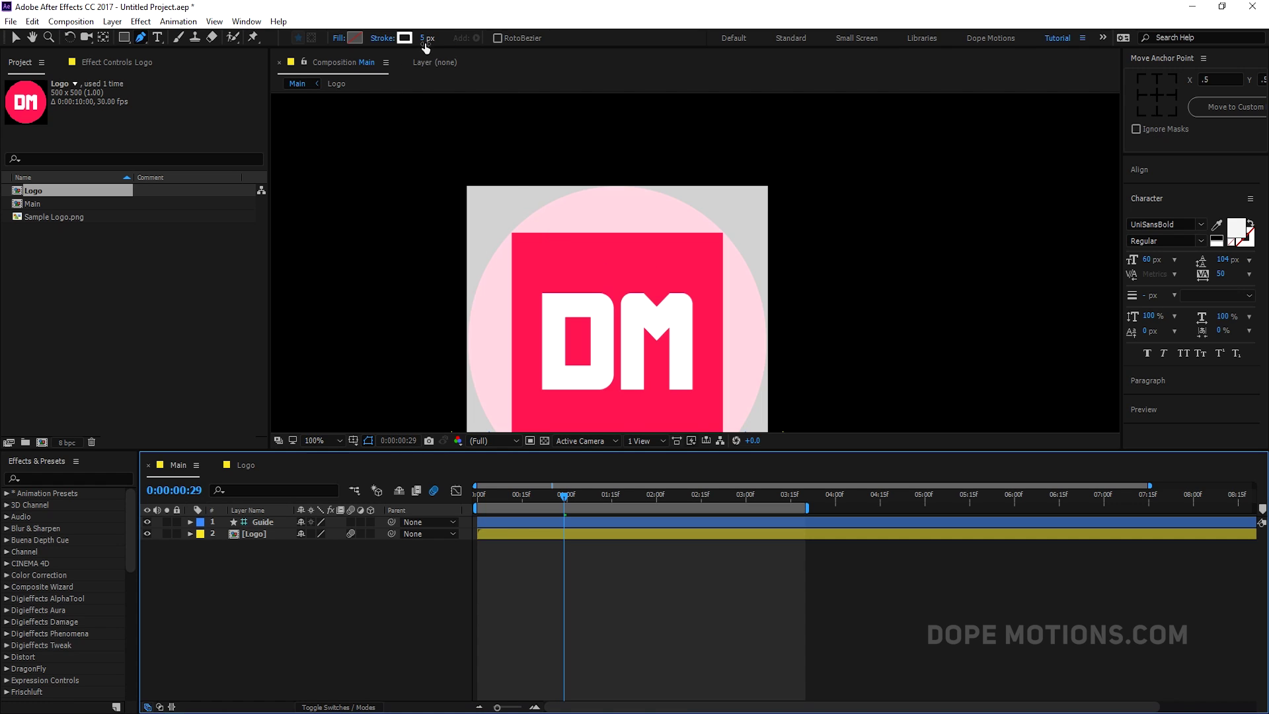
click(461, 232)
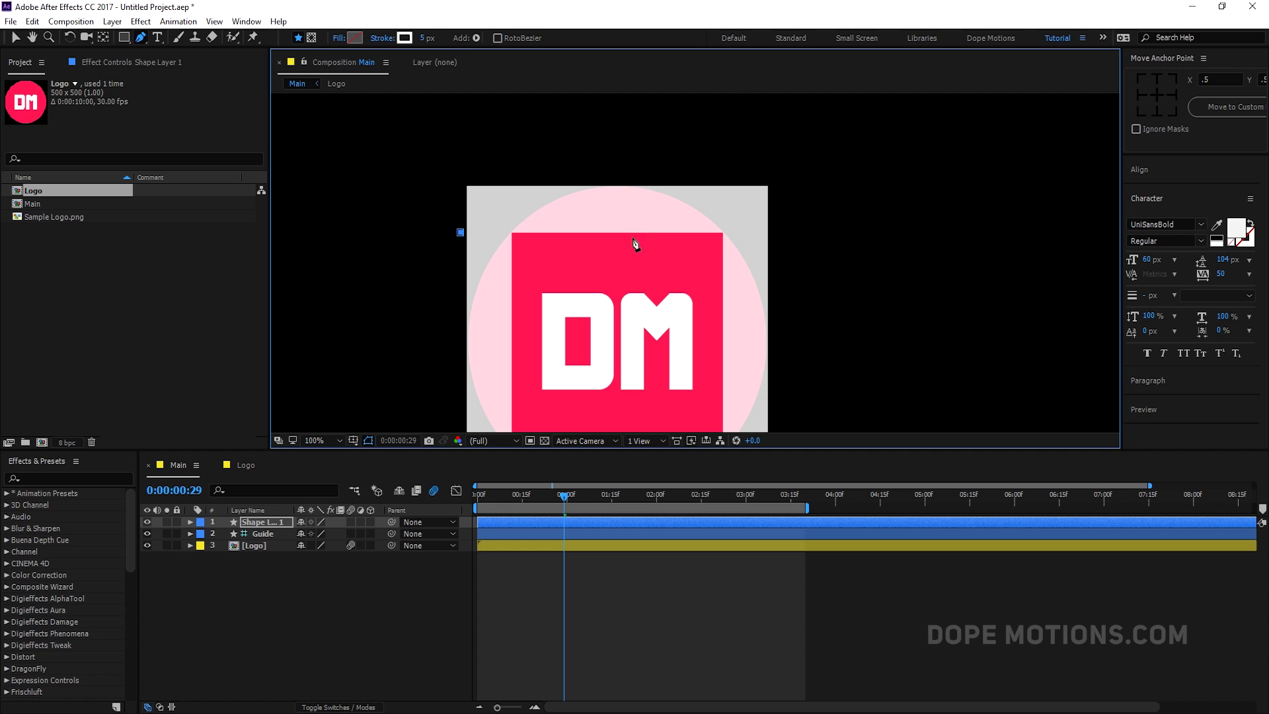
click(774, 231)
click(148, 534)
- Set the horizontal line's stroke line cap to Round Cap, then collapse and deselect its shape layer
click(264, 522)
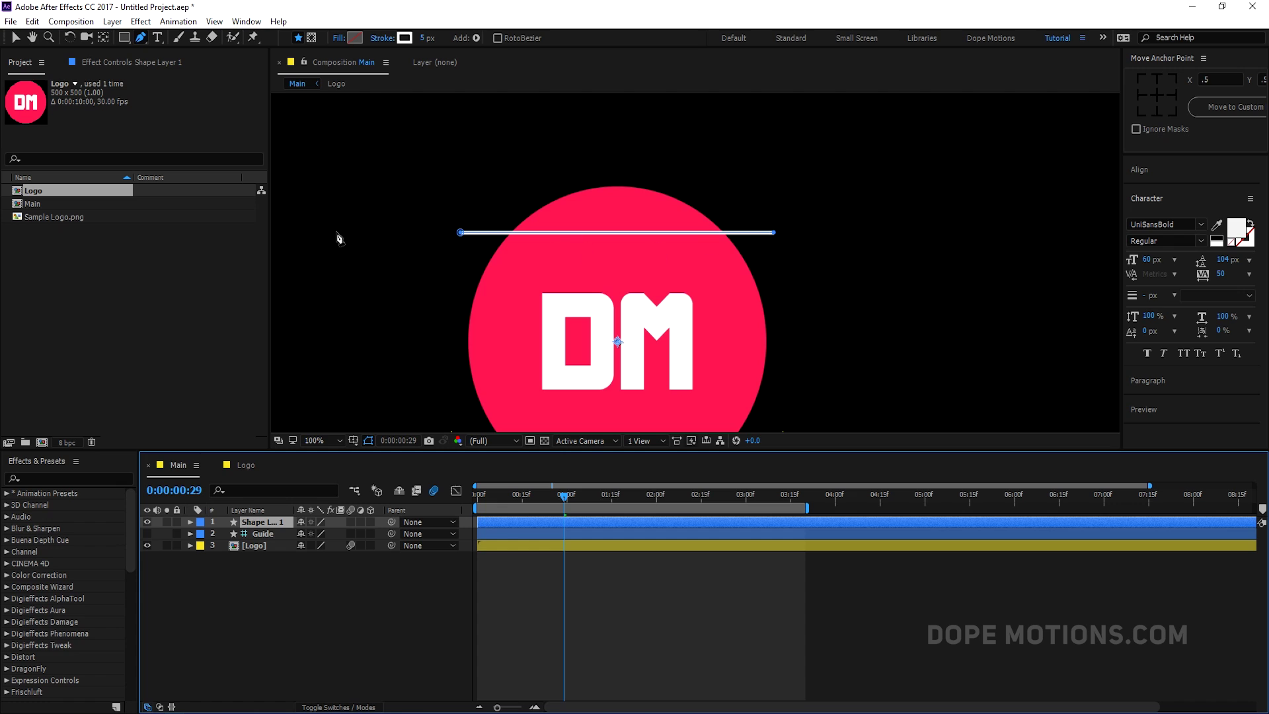
click(190, 522)
click(201, 534)
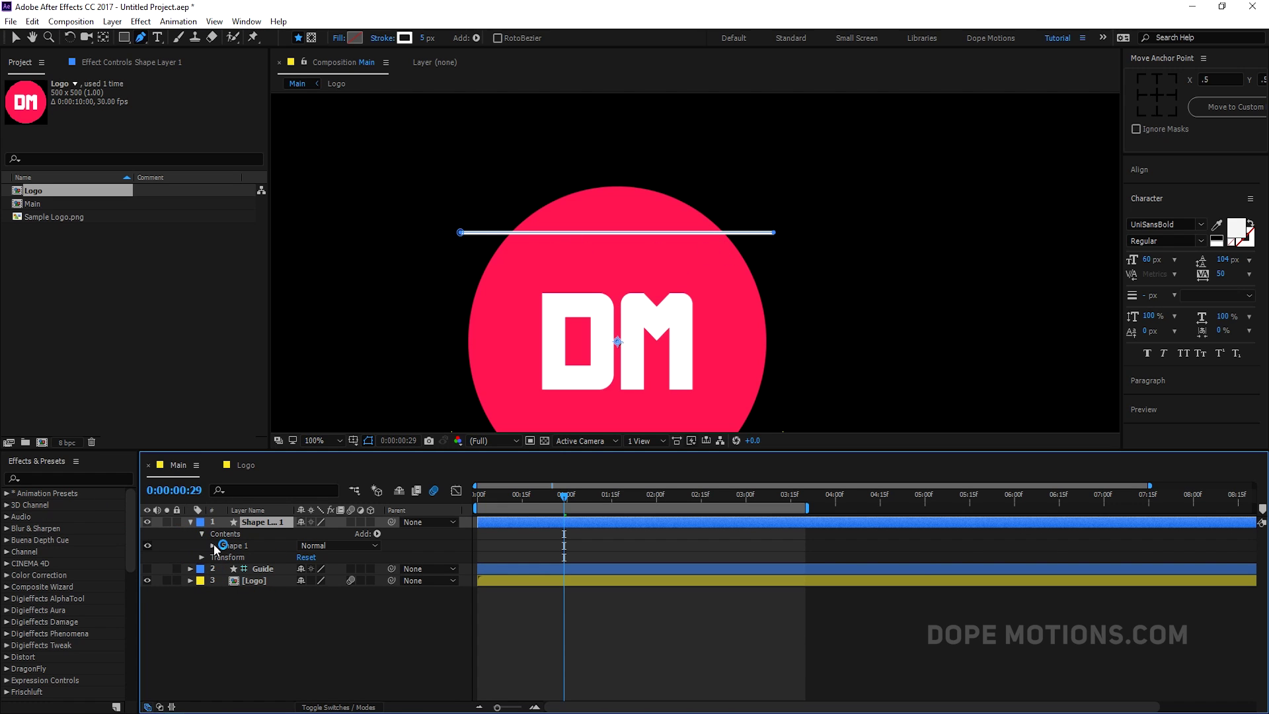
click(213, 545)
click(224, 569)
click(338, 627)
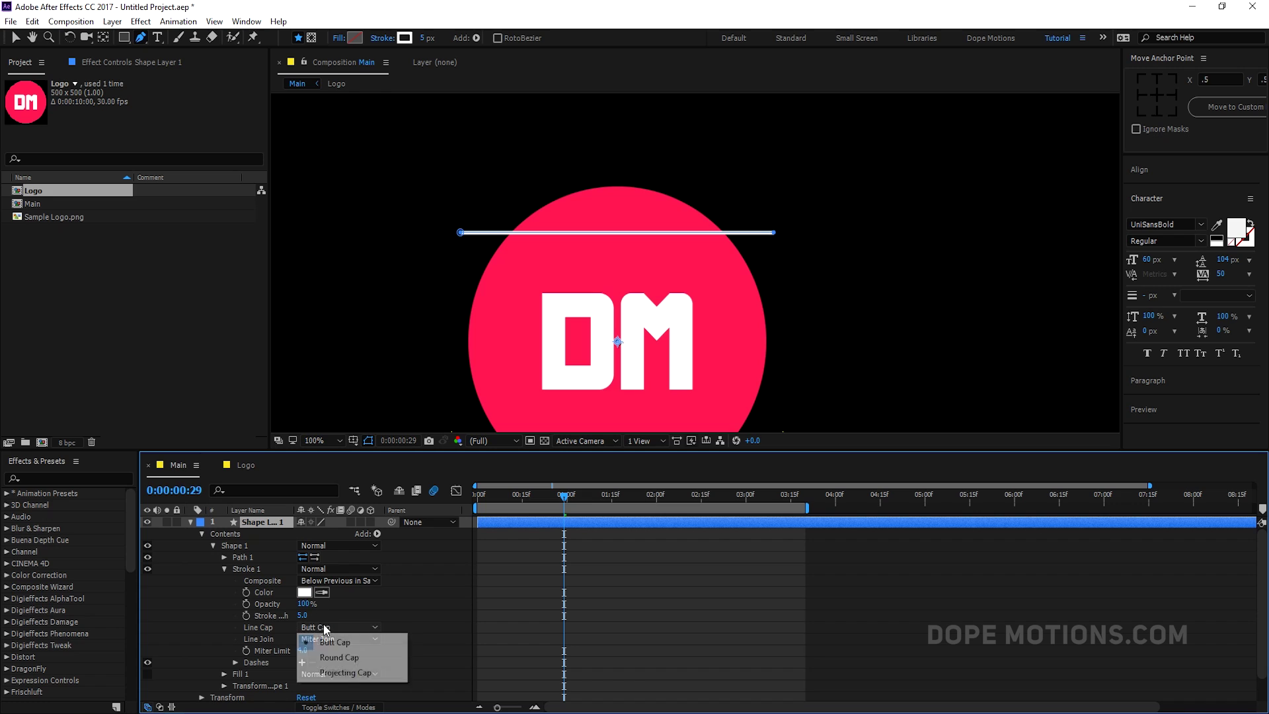
click(331, 655)
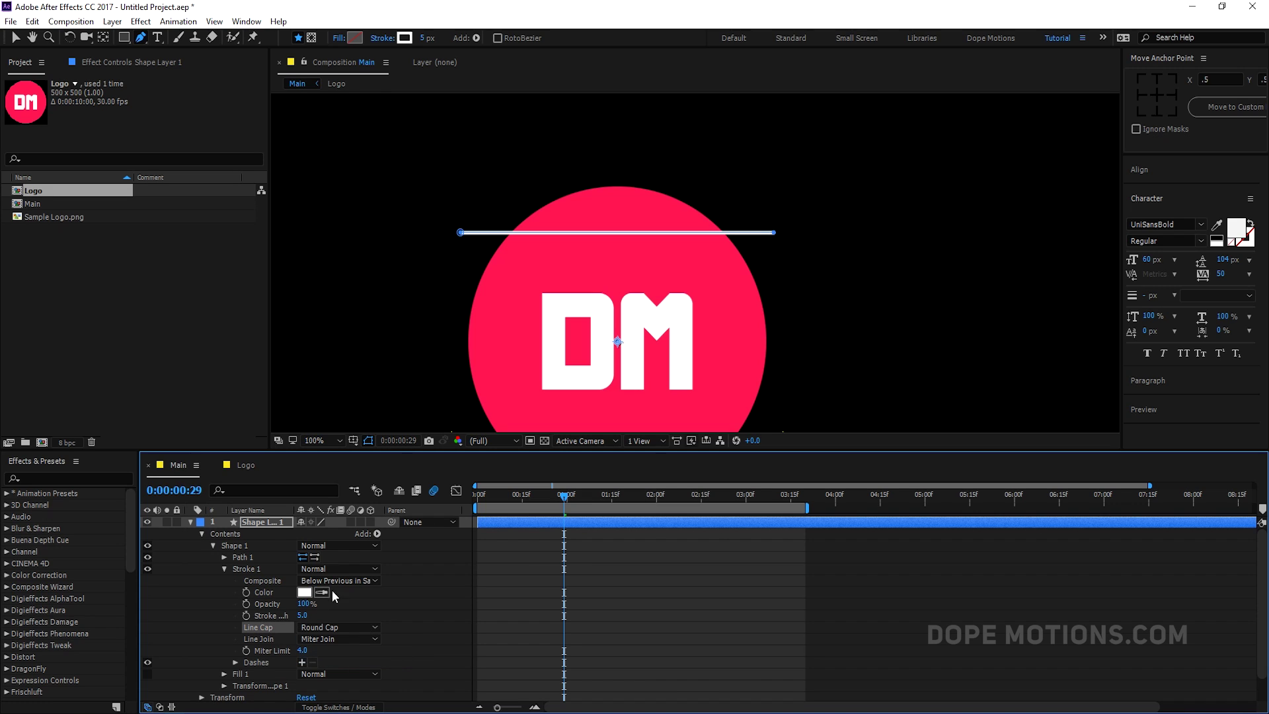
click(190, 522)
click(311, 624)
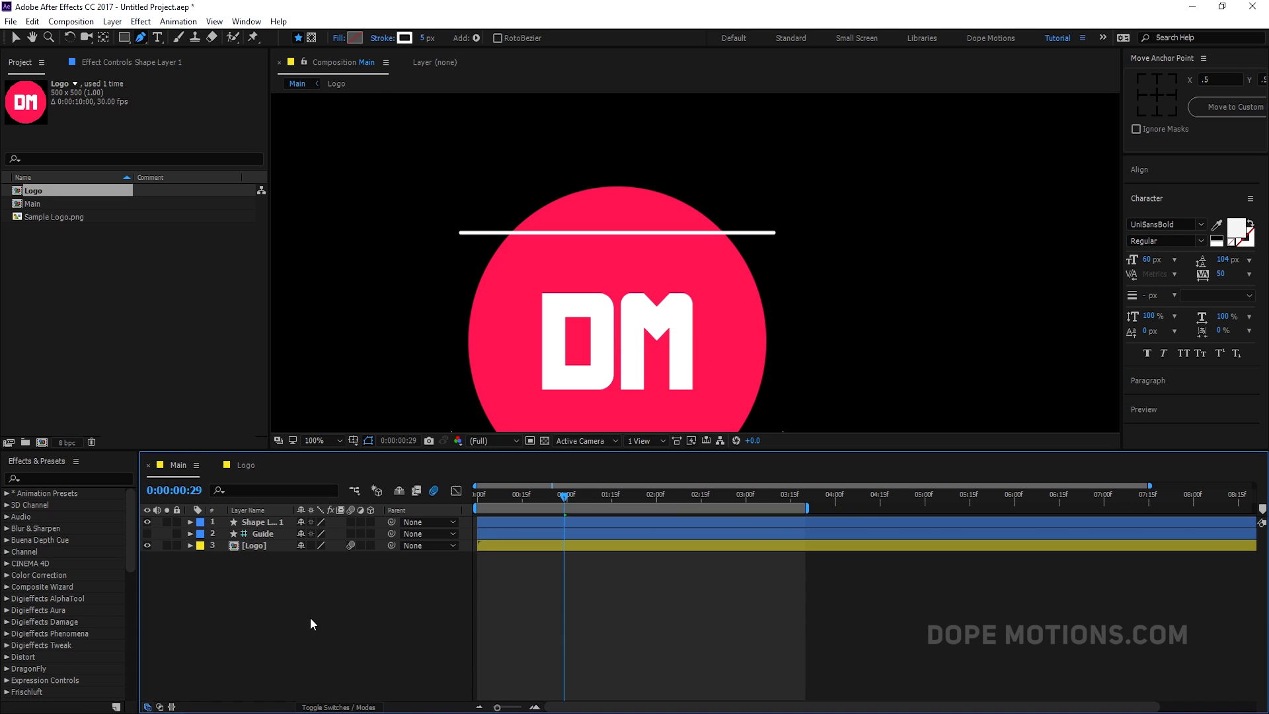
- Rename the line's shape layer as line
click(265, 522)
key(Return)
key(BackSpace)
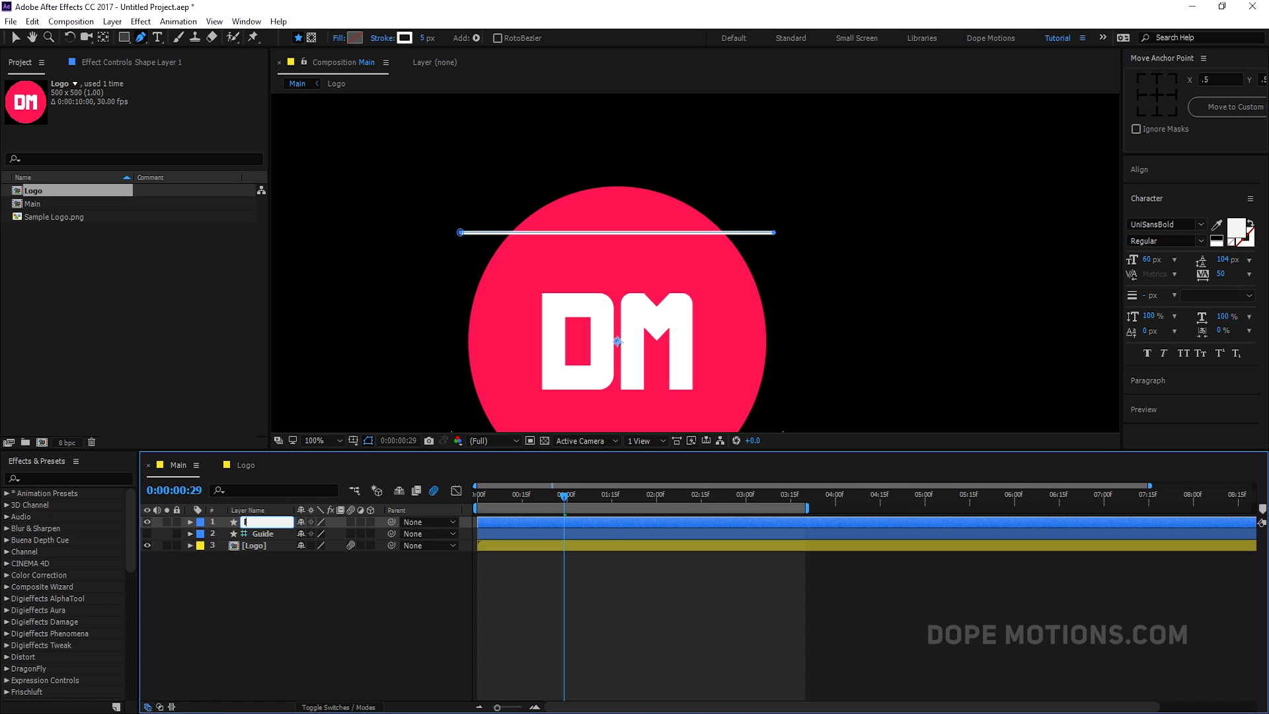
key(Return)
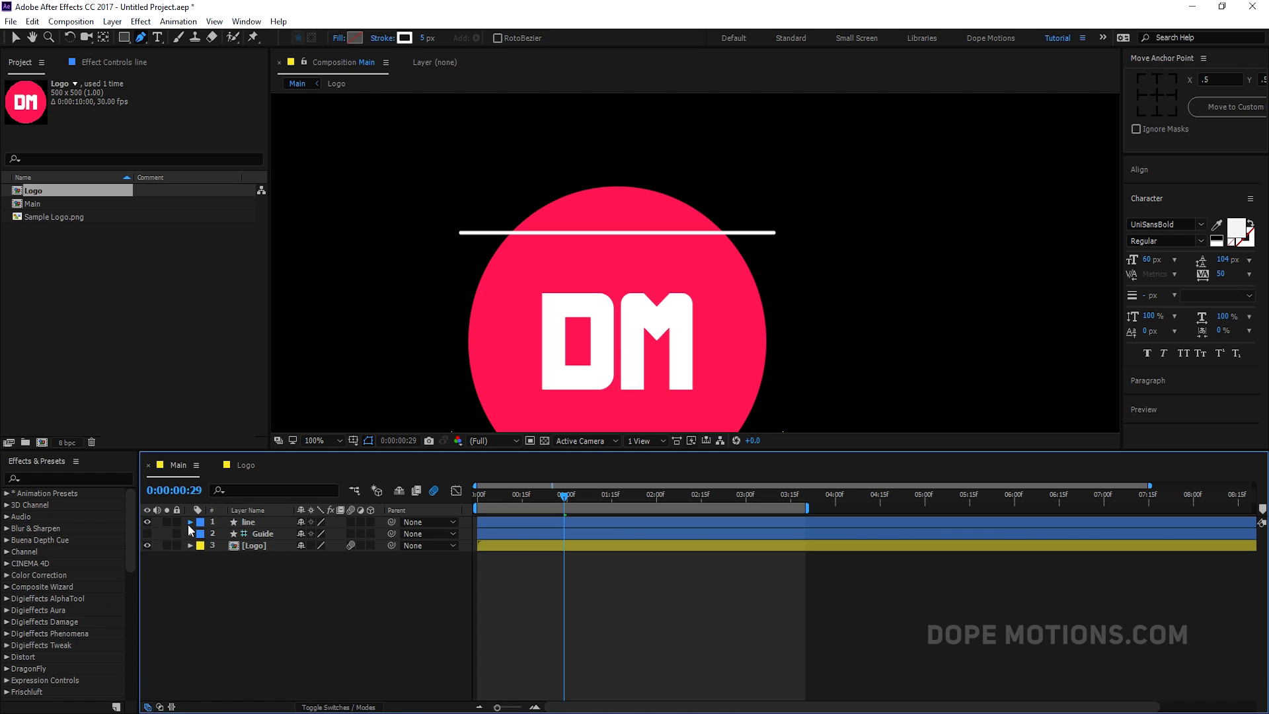
- Add a Trim Paths operator to the contents of the line layer
click(190, 522)
click(225, 569)
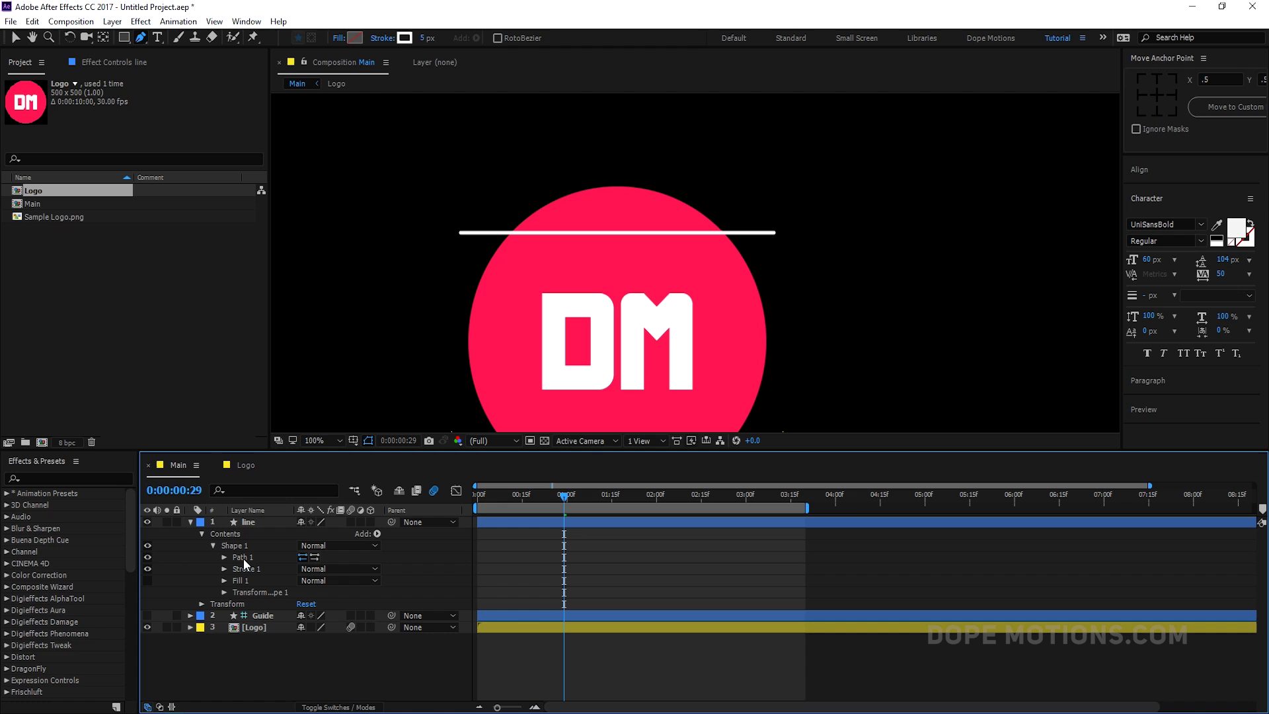
click(377, 534)
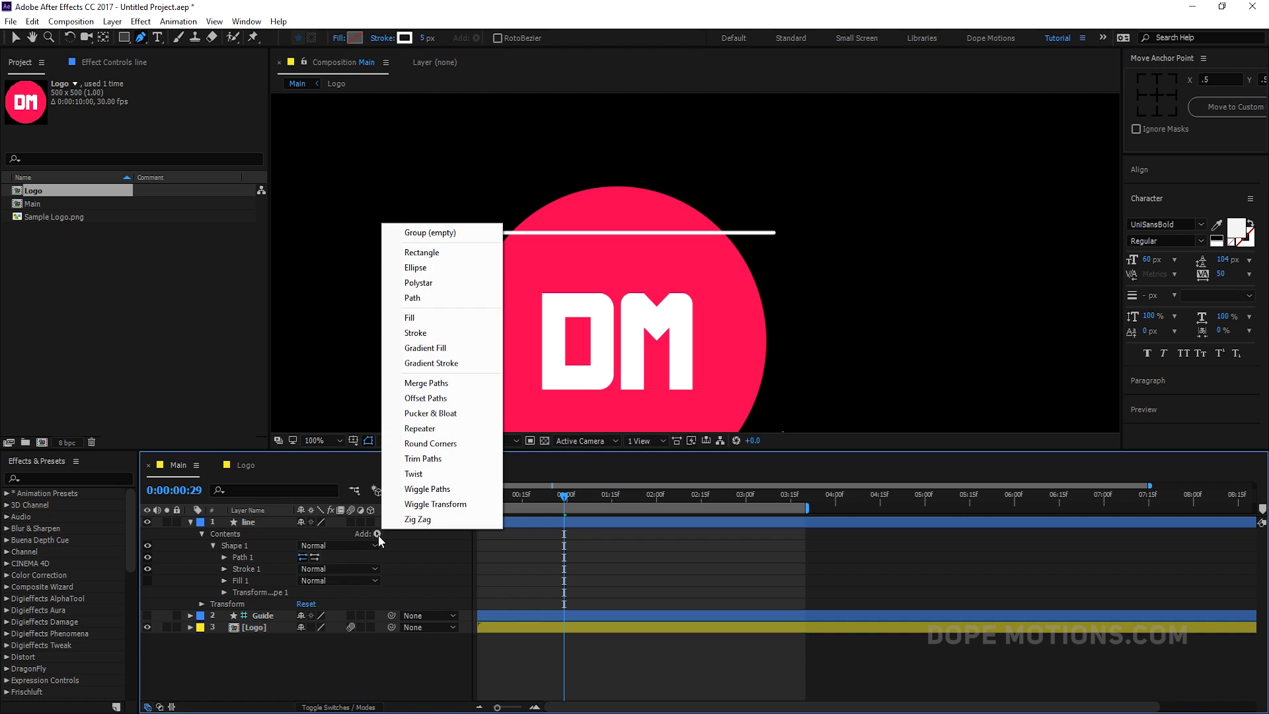
click(431, 458)
click(214, 604)
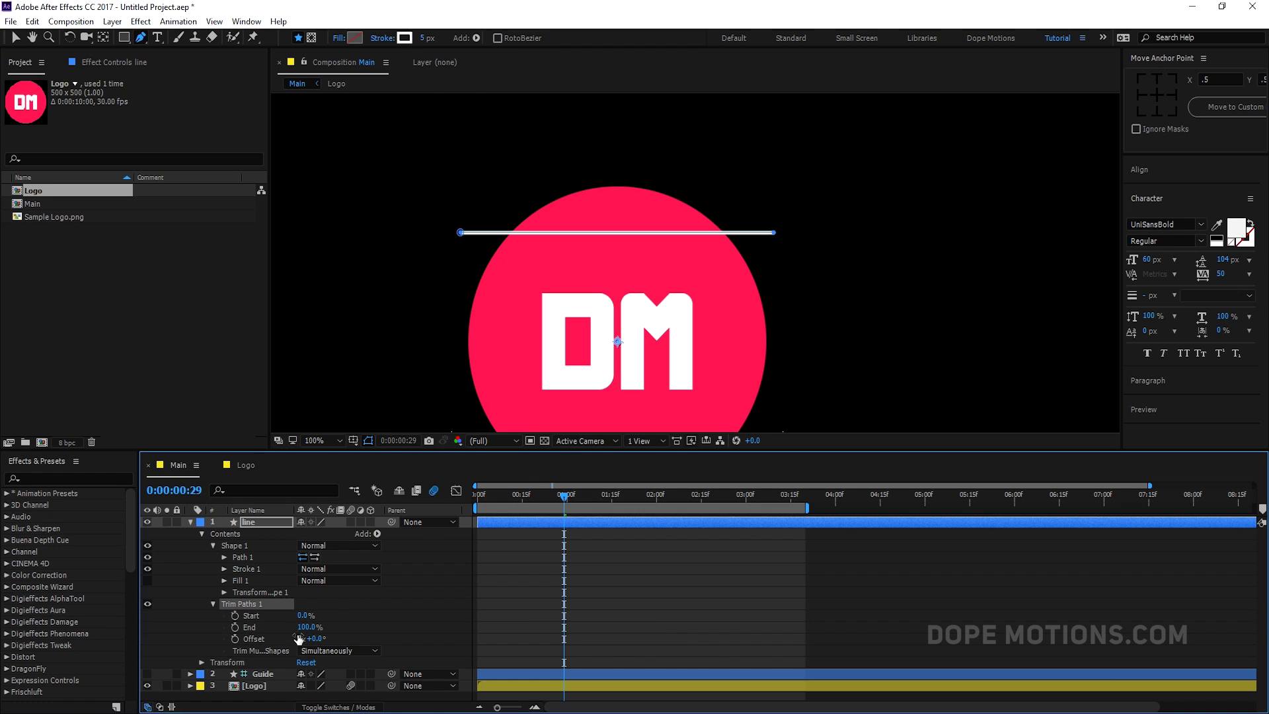
- Lower the Trim Paths End value to about 1% and start keyframing it at 0:00:01:00
mouse_move(305, 627)
mouse_down()
mouse_move(246, 627)
mouse_move(309, 628)
mouse_move(263, 633)
mouse_up()
mouse_move(565, 502)
mouse_down()
mouse_move(612, 505)
mouse_move(567, 505)
mouse_up()
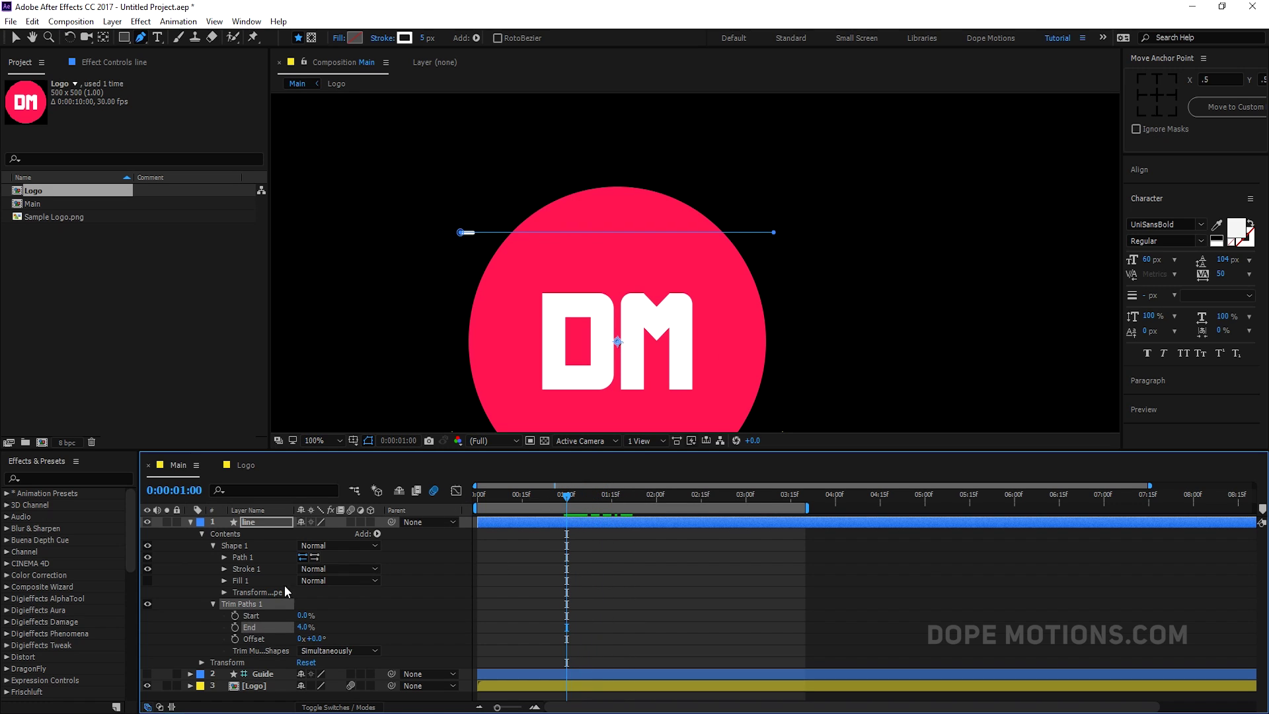
mouse_move(305, 627)
mouse_down()
mouse_move(330, 628)
mouse_move(271, 636)
mouse_up()
click(235, 627)
- With the Logo layer's keyframes revealed for timing, set the line's Trim Paths End to 100% at 0:00:01:06 and 0% at 0:00:01:00
click(501, 684)
key(u)
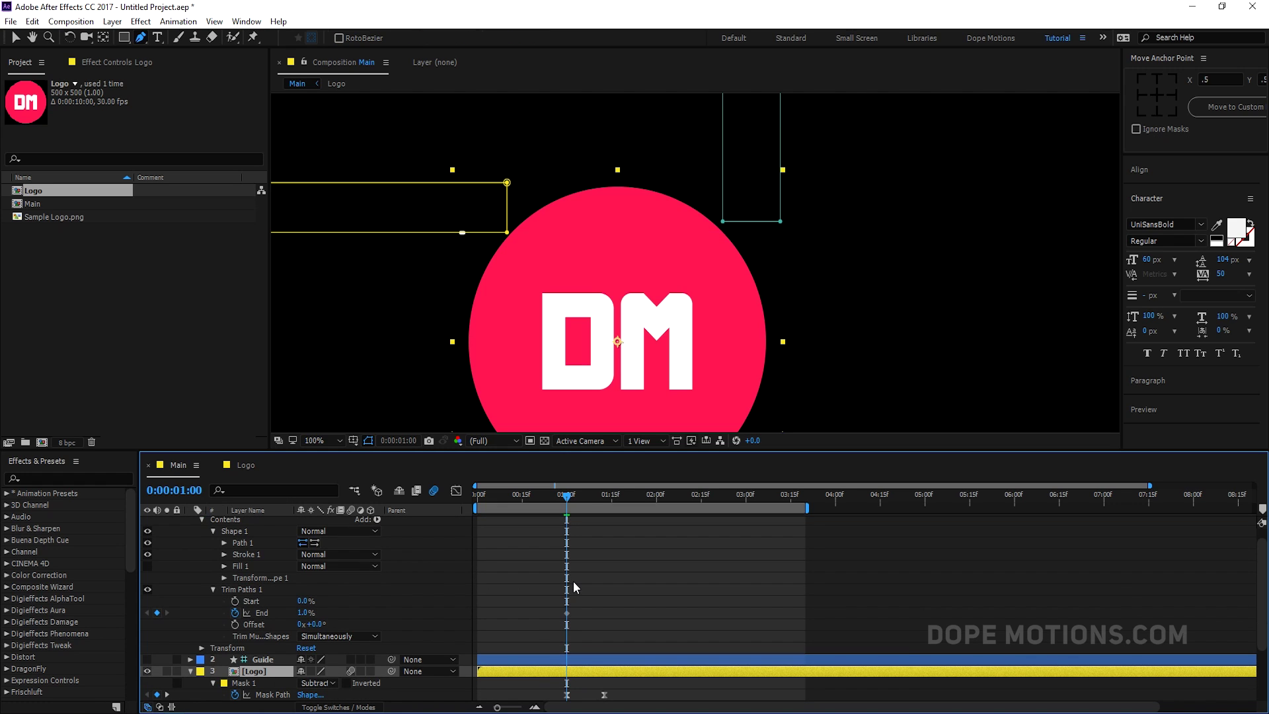
scroll(588, 568, down, 2)
alt+scroll(588, 568, up, 2)
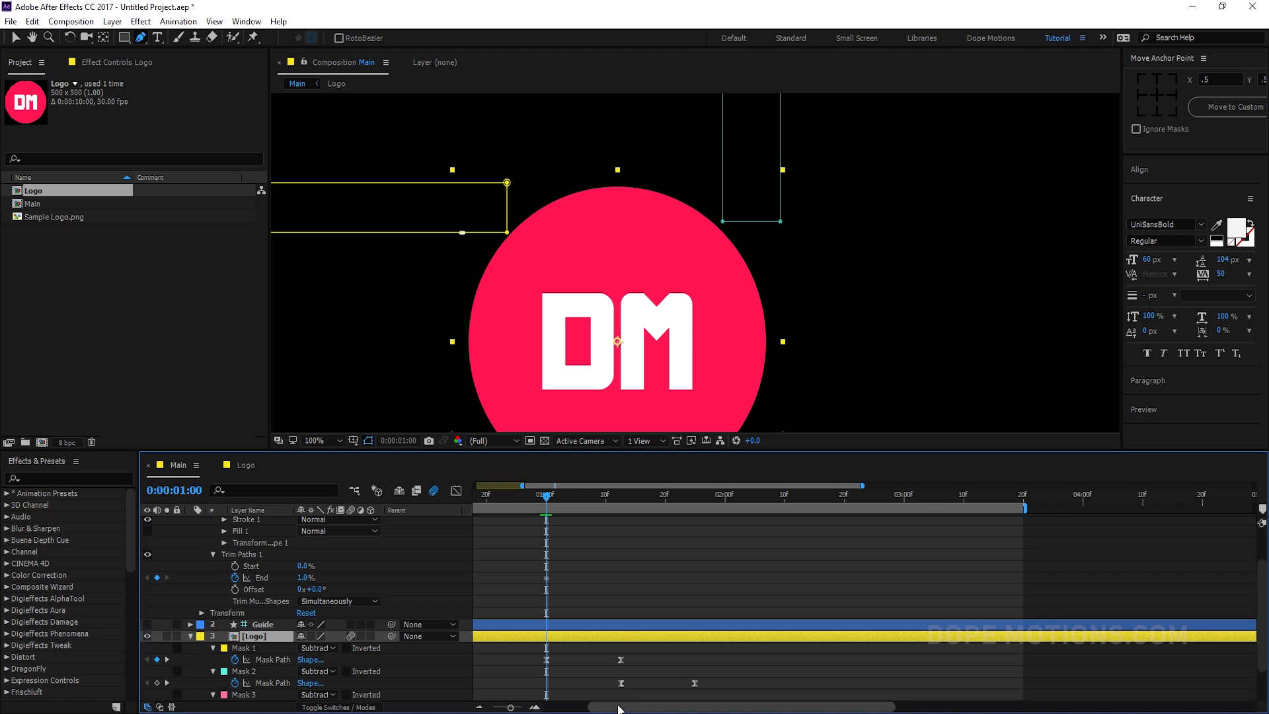
scroll(575, 526, left, 2)
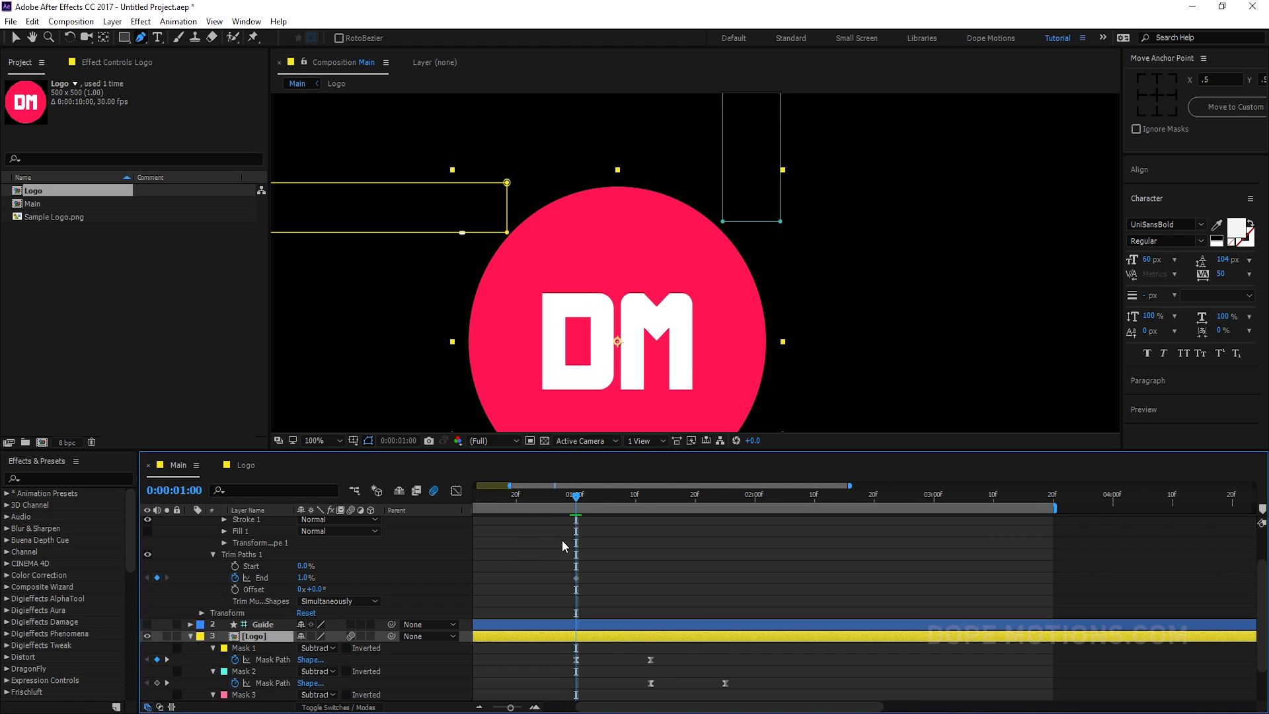
drag(576, 500, 618, 503)
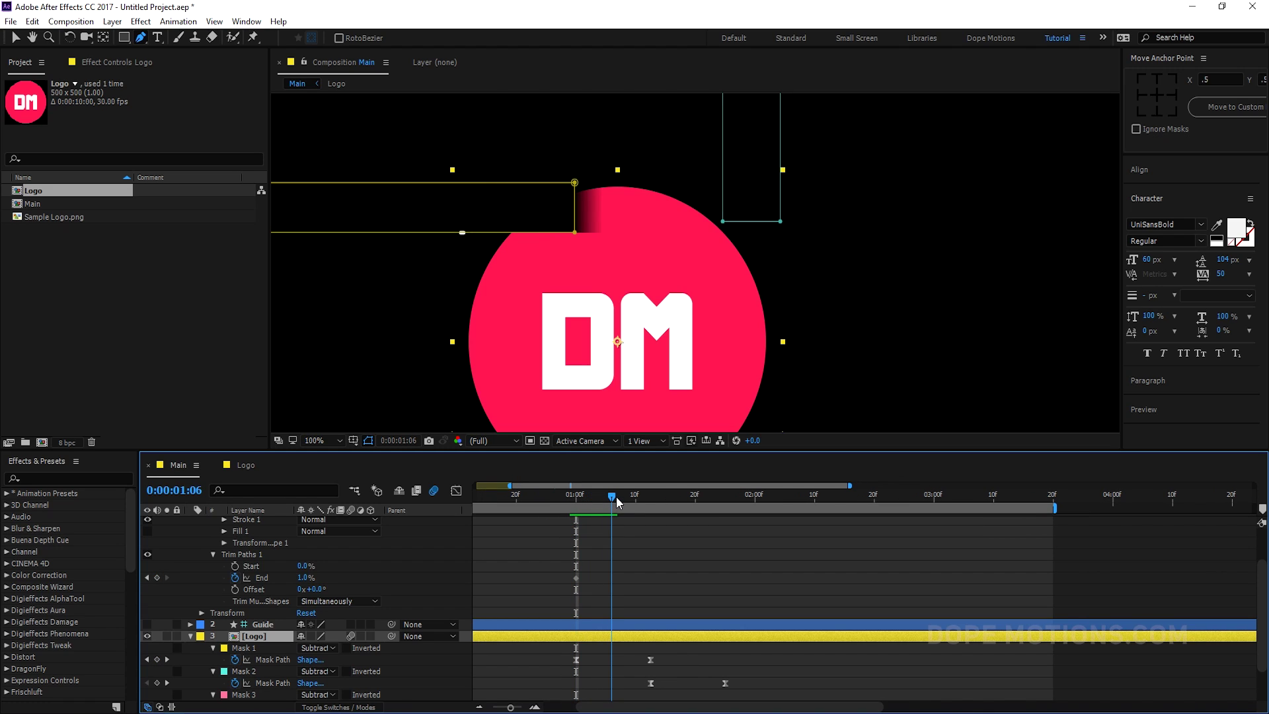
drag(306, 578, 496, 577)
click(577, 497)
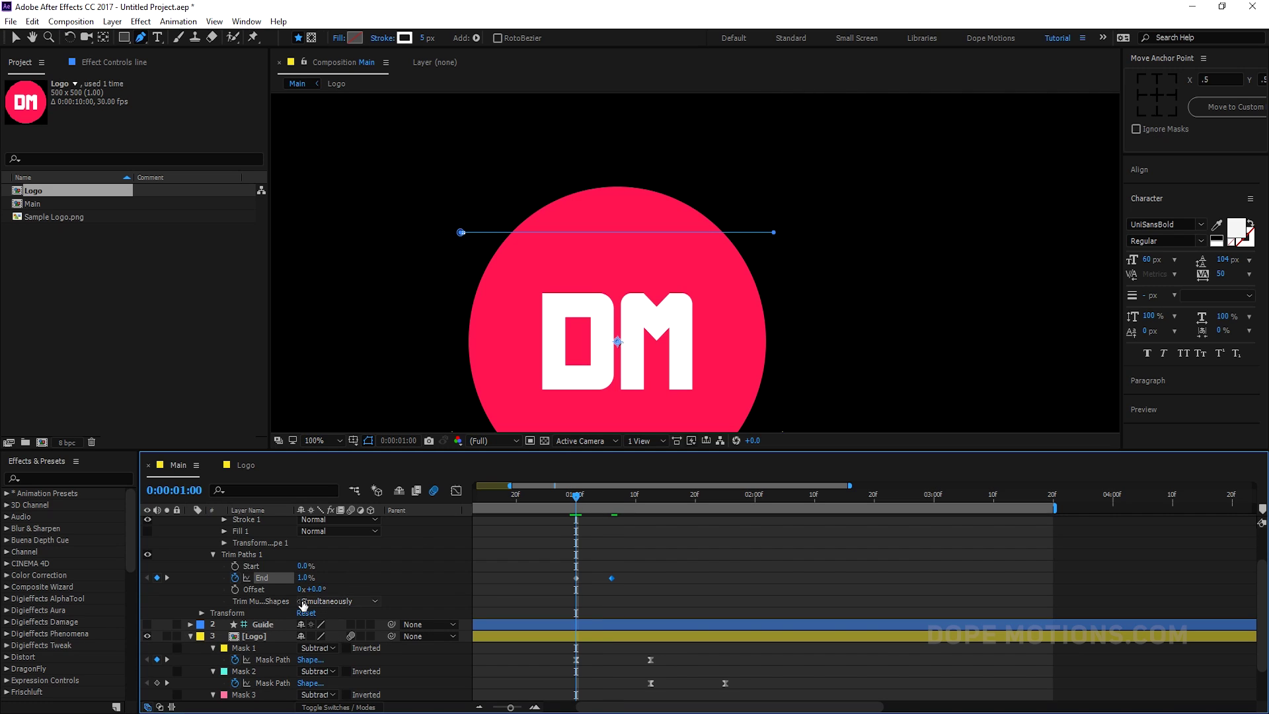
drag(577, 501, 649, 506)
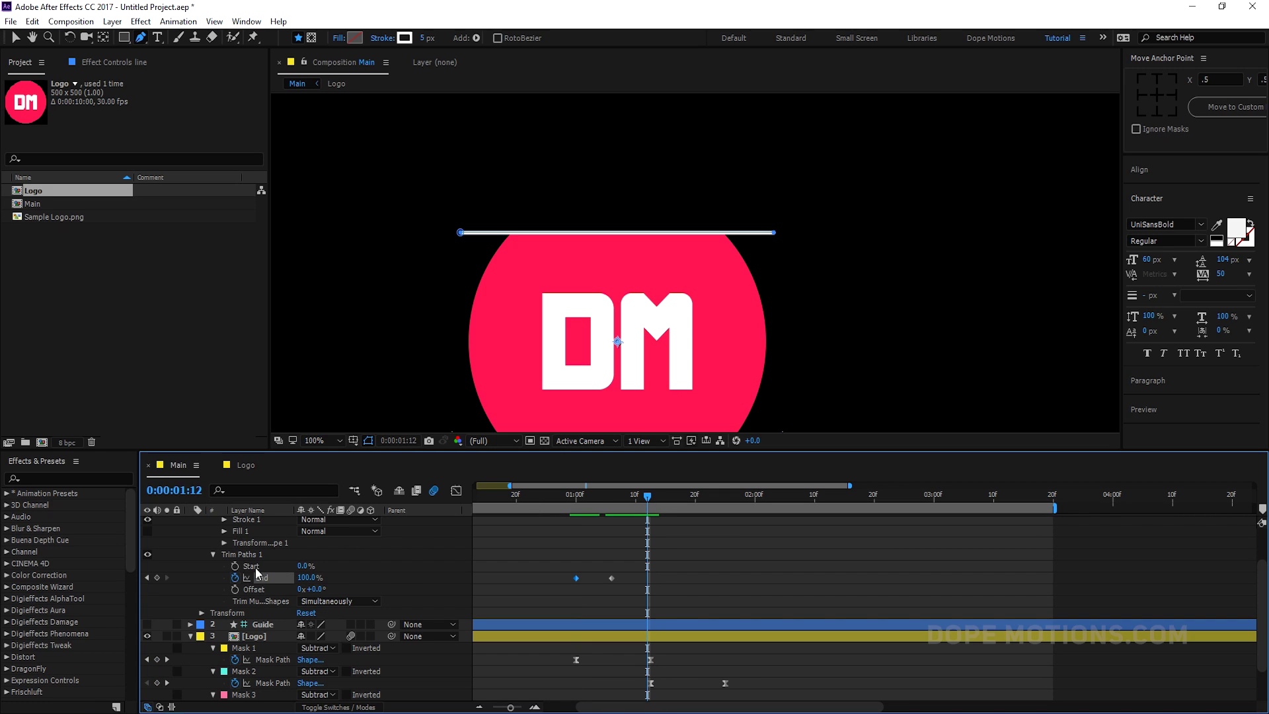
- Keyframe the line's Trim Paths Start at 0% on 0:00:01:06 and at 100% on 0:00:01:13
drag(616, 496, 612, 497)
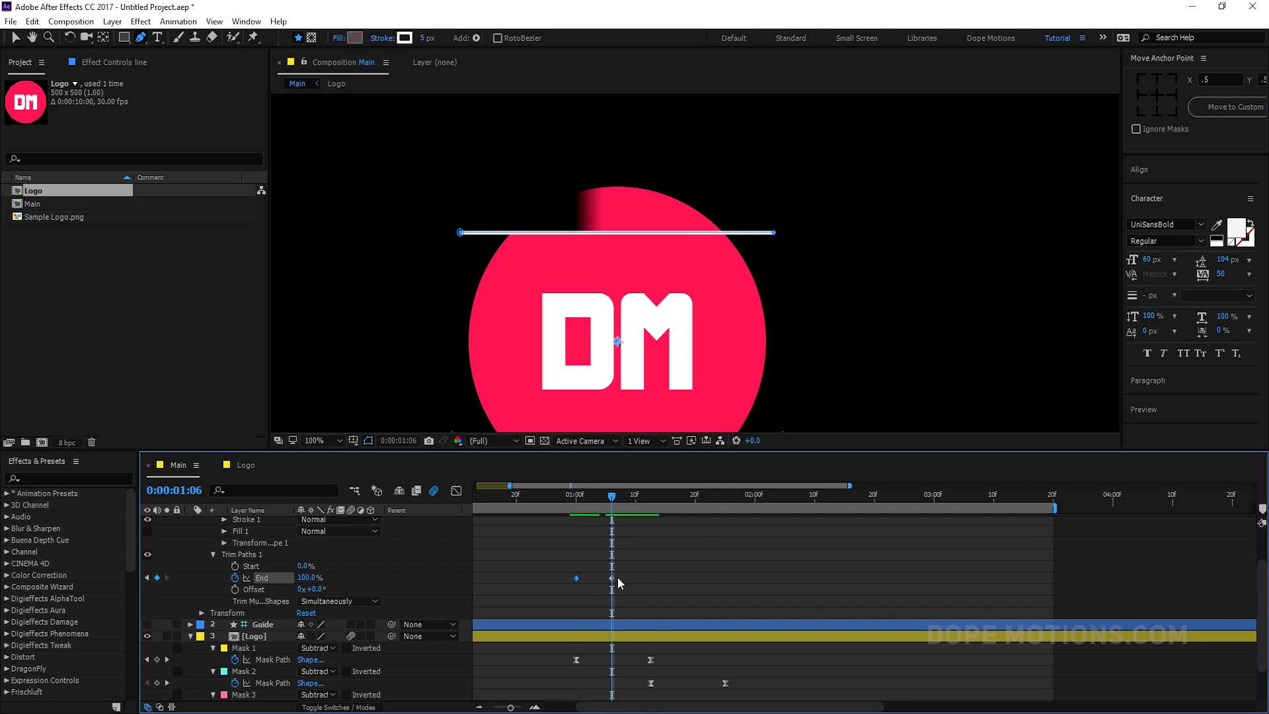
click(234, 567)
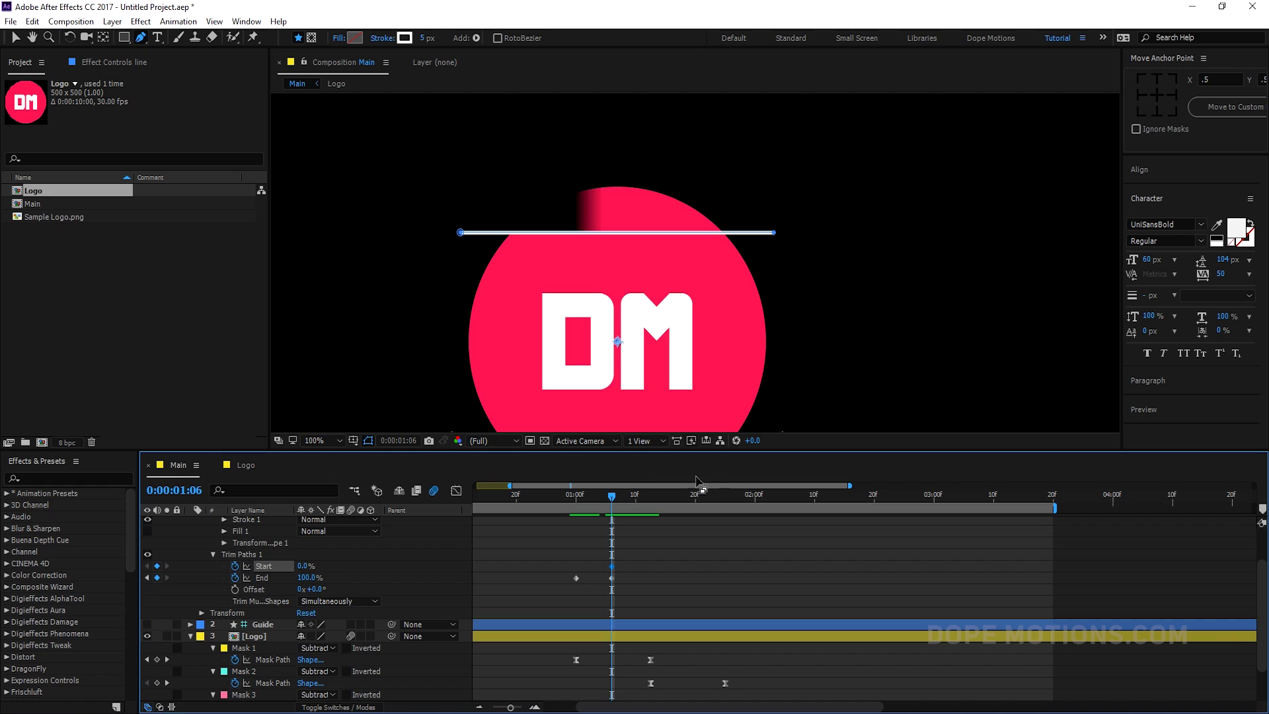
drag(615, 493, 653, 495)
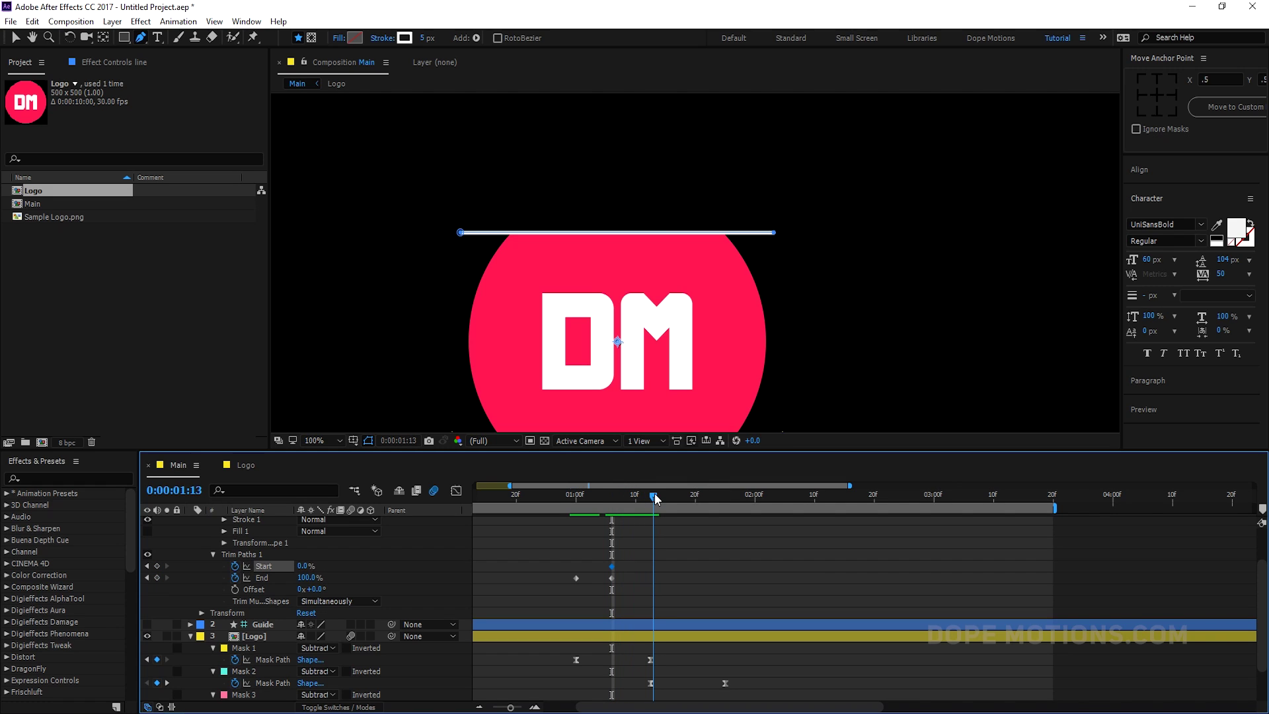
drag(300, 567, 434, 568)
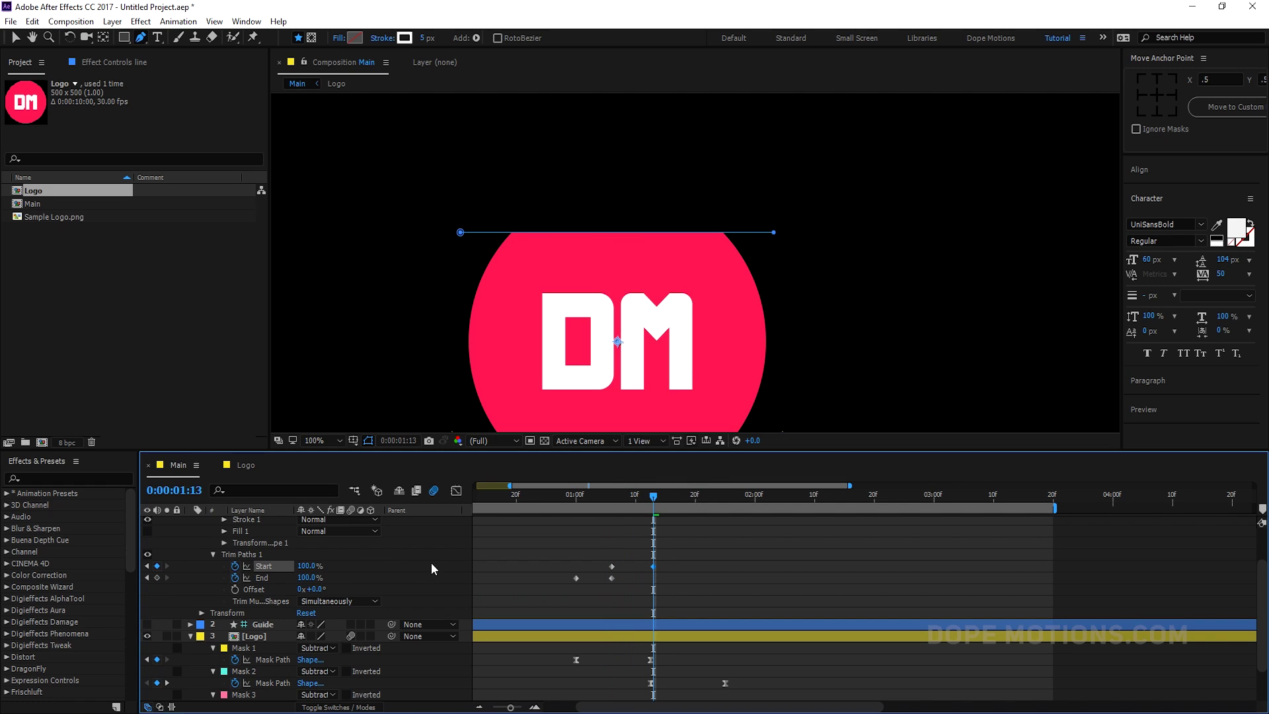
- Apply Easy Ease to all Trim Paths Start and End keyframes and show them in the speed graph
mouse_move(562, 494)
mouse_down()
mouse_move(636, 501)
mouse_move(576, 495)
mouse_up()
drag(595, 570, 702, 591)
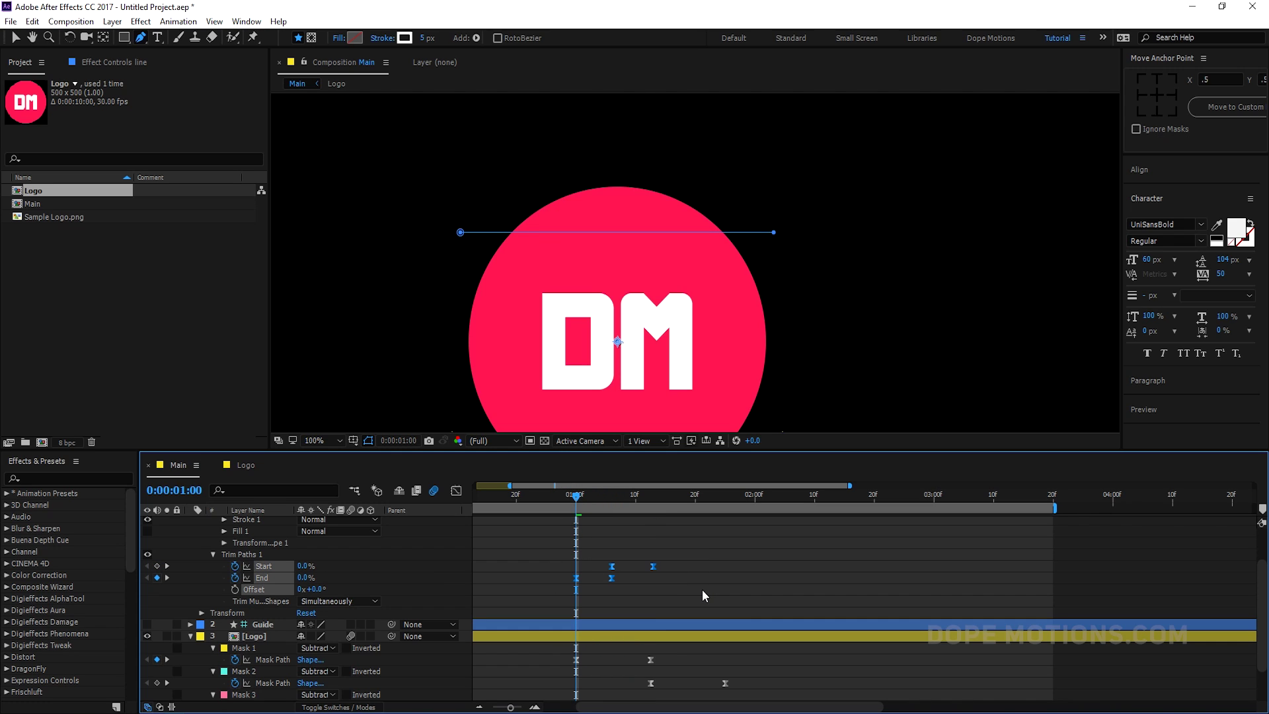
click(456, 490)
right_click(603, 603)
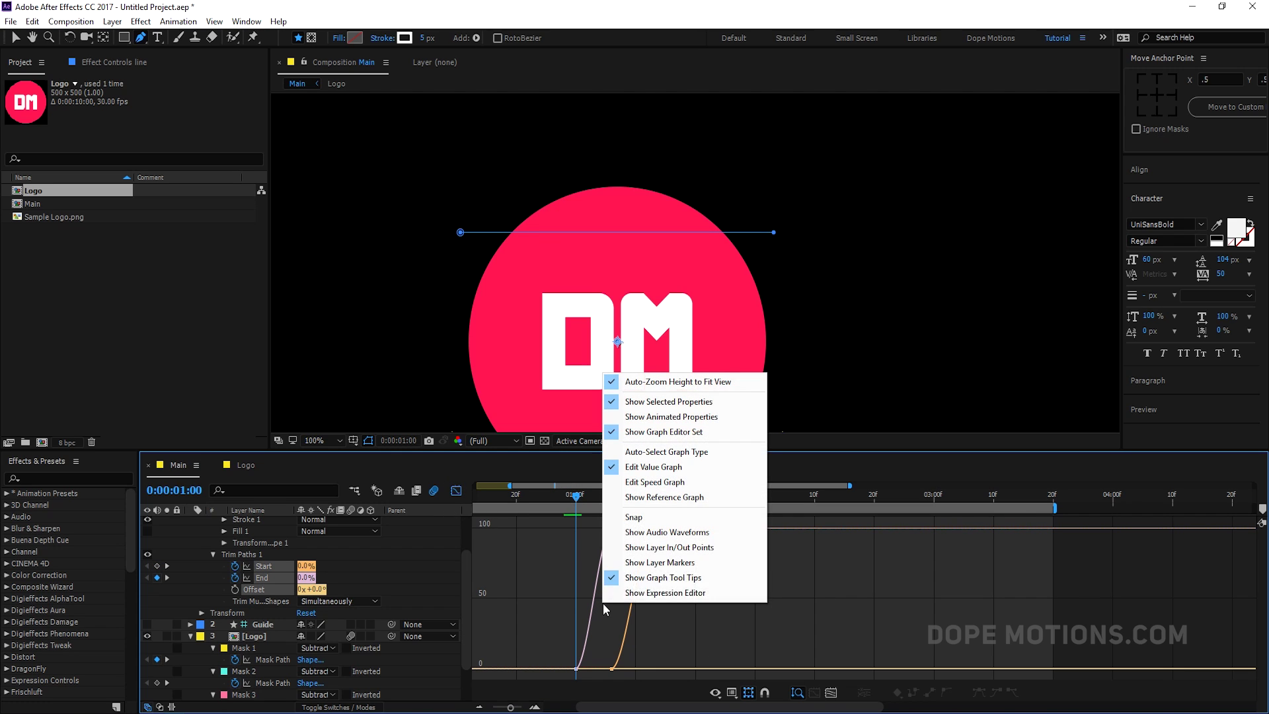
click(638, 482)
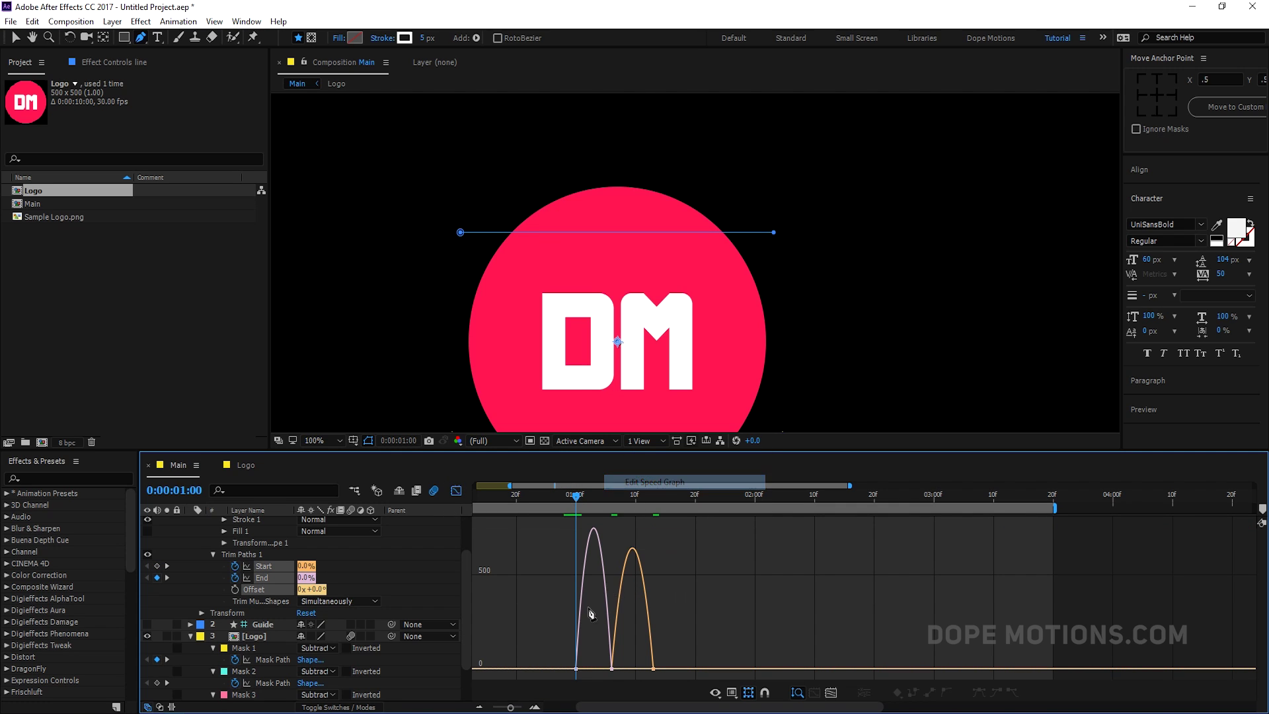
- Lengthen the influence handles of the Start and End keyframes into steep mid-motion speed peaks, and preview the line animation
key(v)
click(575, 668)
scroll(591, 666, up, 2)
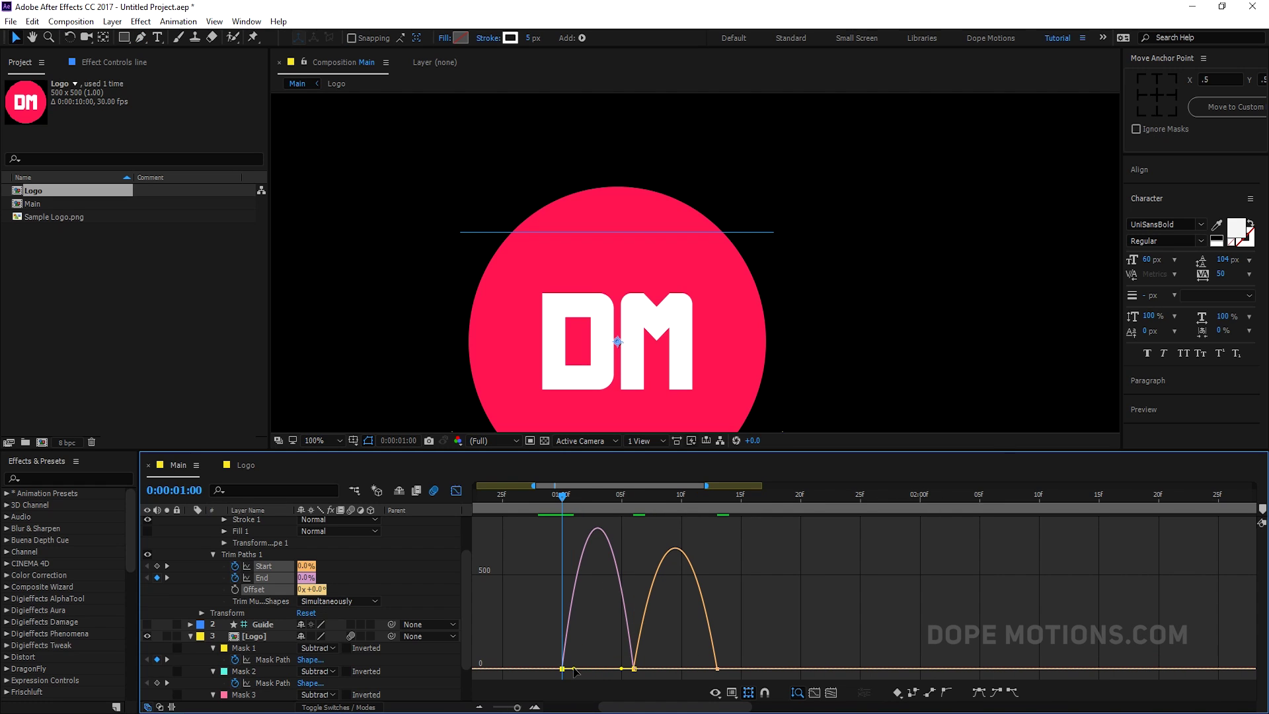
drag(576, 671, 681, 665)
click(633, 664)
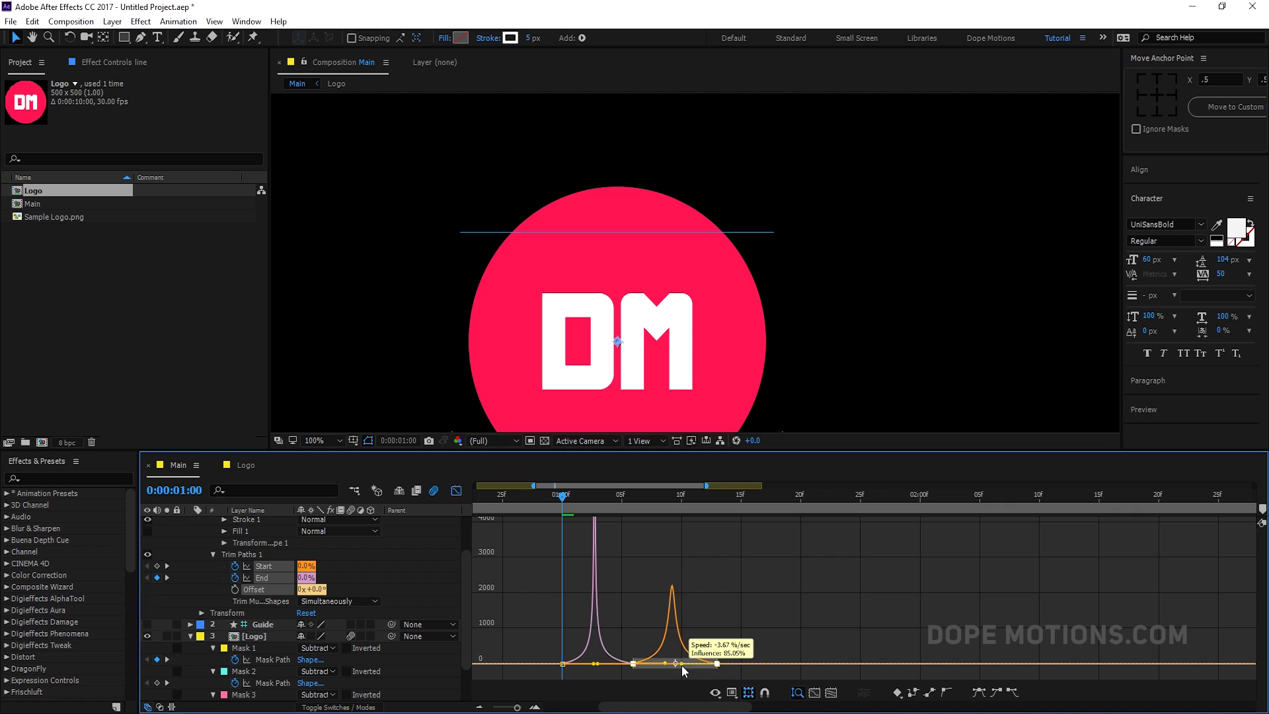
key(h)
key(space)
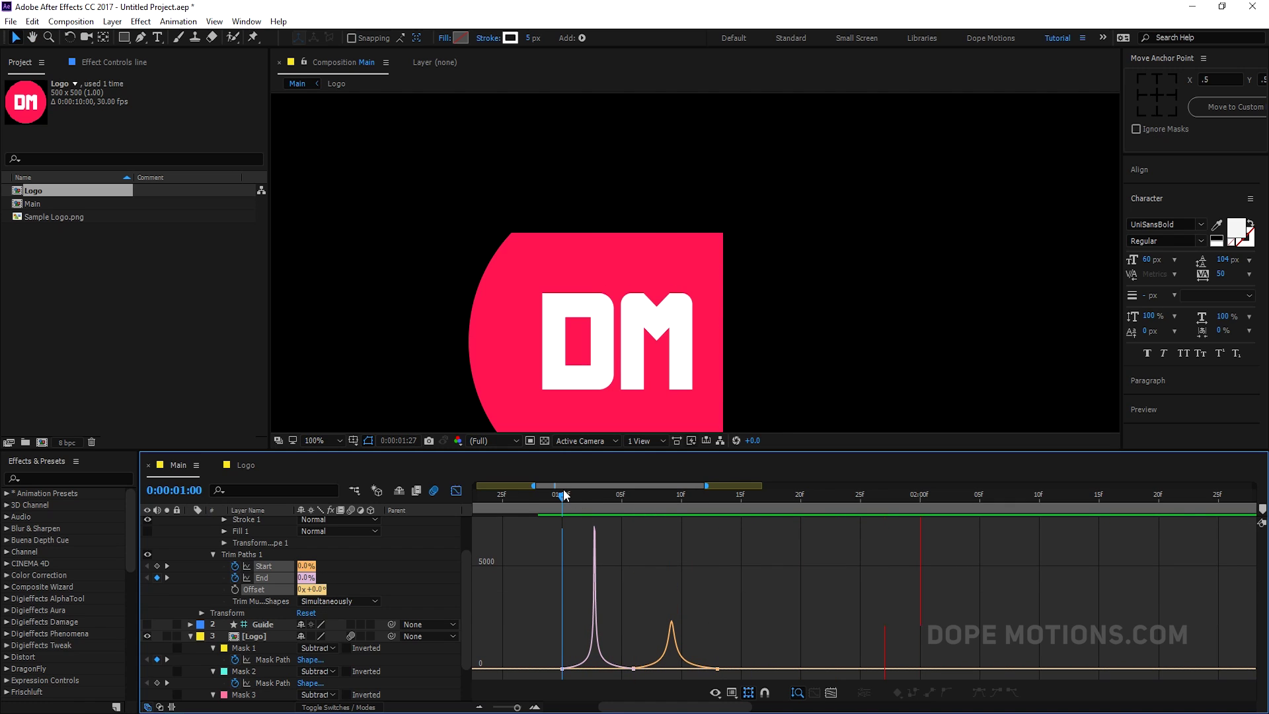
drag(604, 498, 599, 502)
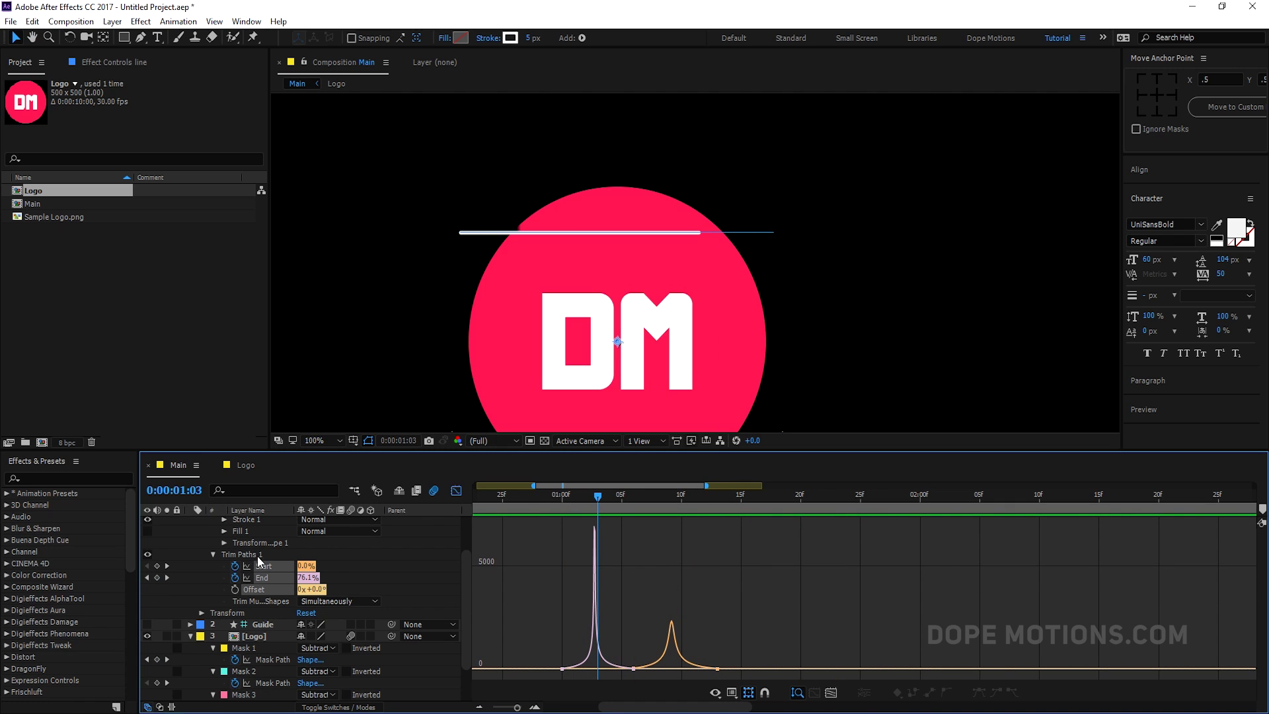
- Collapse the line layer and enable motion blur on it
scroll(193, 542, up, 2)
click(190, 522)
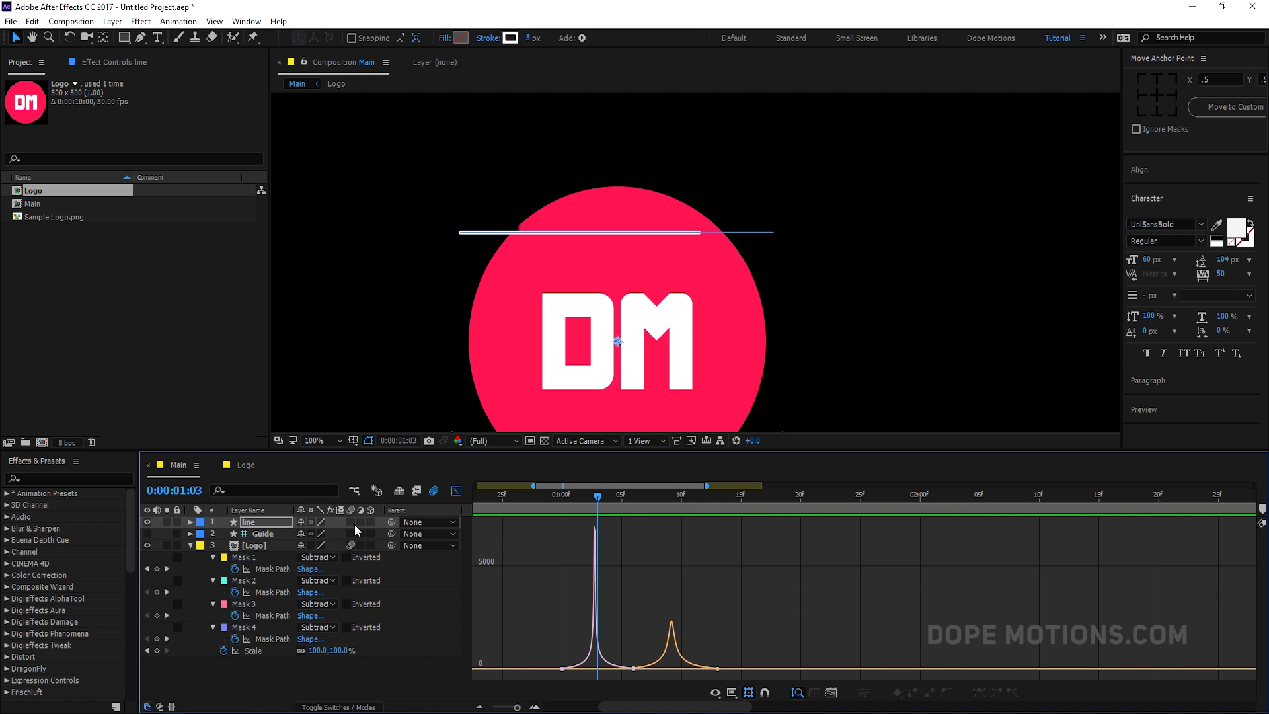
click(351, 522)
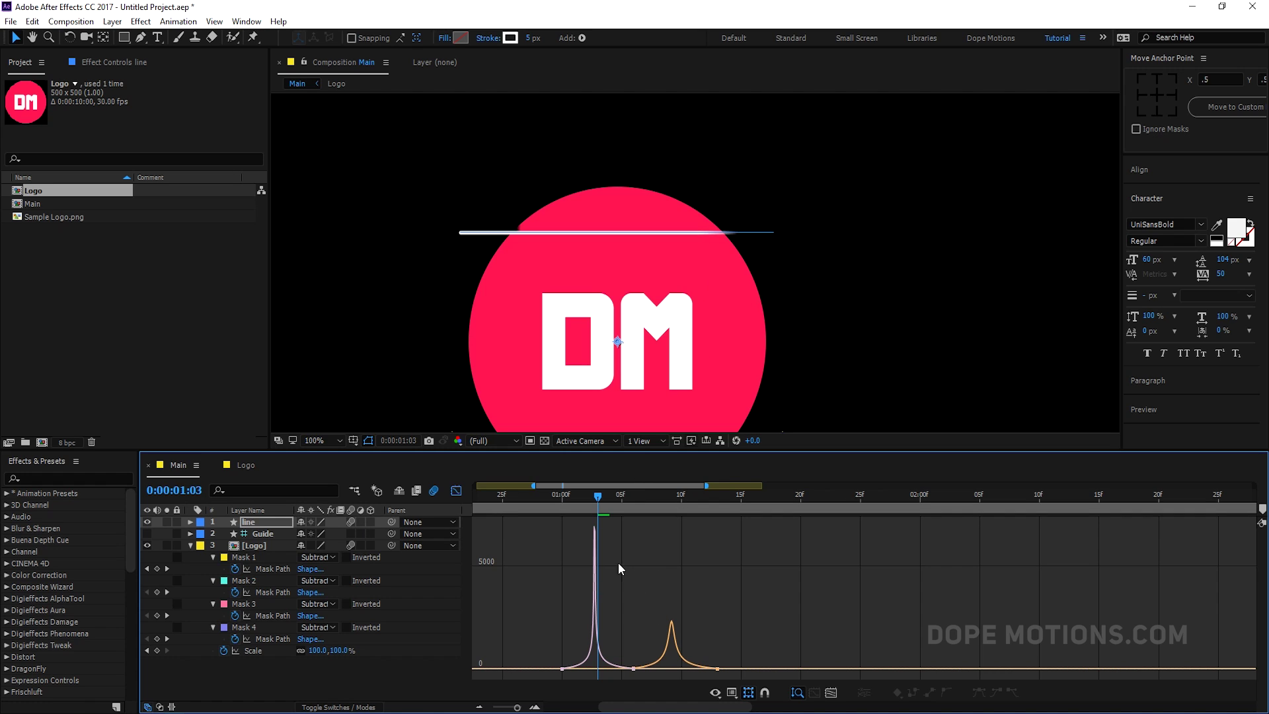
- Leave the graph view, hide the mask and shape path outlines, and scrub the line against the first mask cut up to 0:00:01:05
click(456, 491)
key(minus)
key(minus)
key(minus)
key(minus)
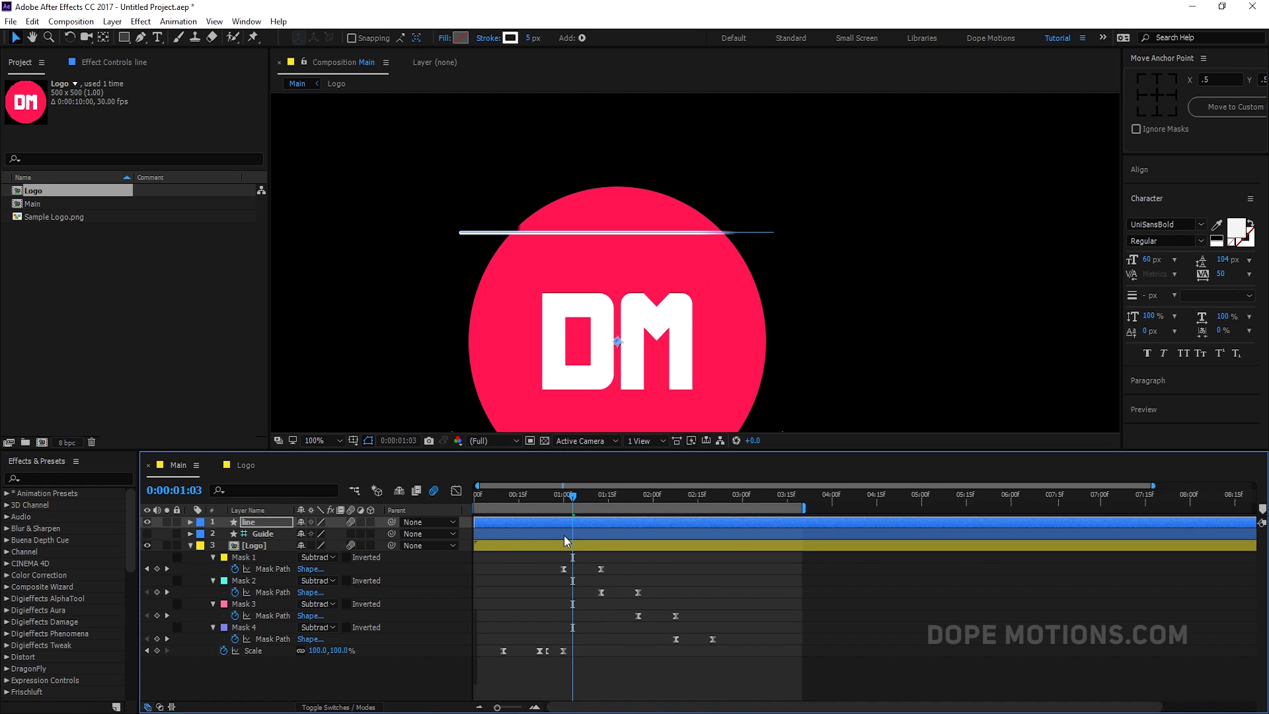
mouse_move(542, 501)
mouse_down()
mouse_move(581, 496)
mouse_move(558, 502)
mouse_up()
click(367, 441)
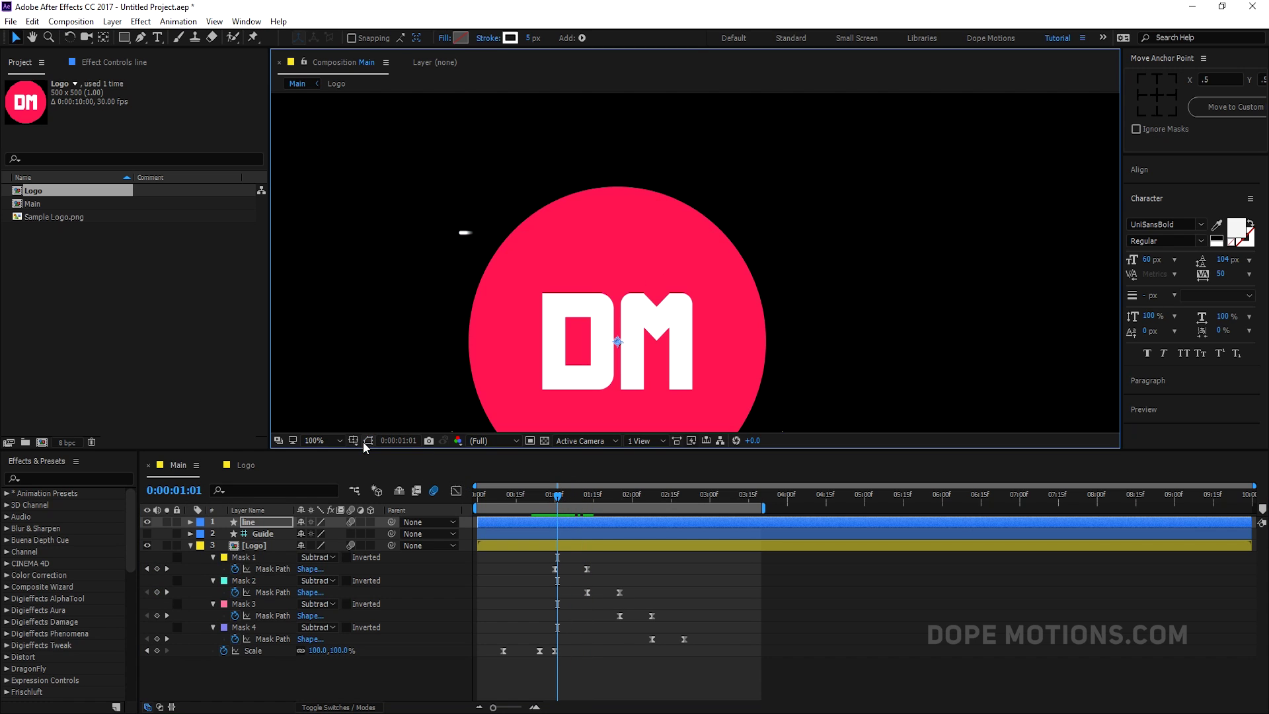
mouse_move(557, 489)
mouse_down()
mouse_move(582, 489)
mouse_move(553, 490)
mouse_move(567, 489)
mouse_up()
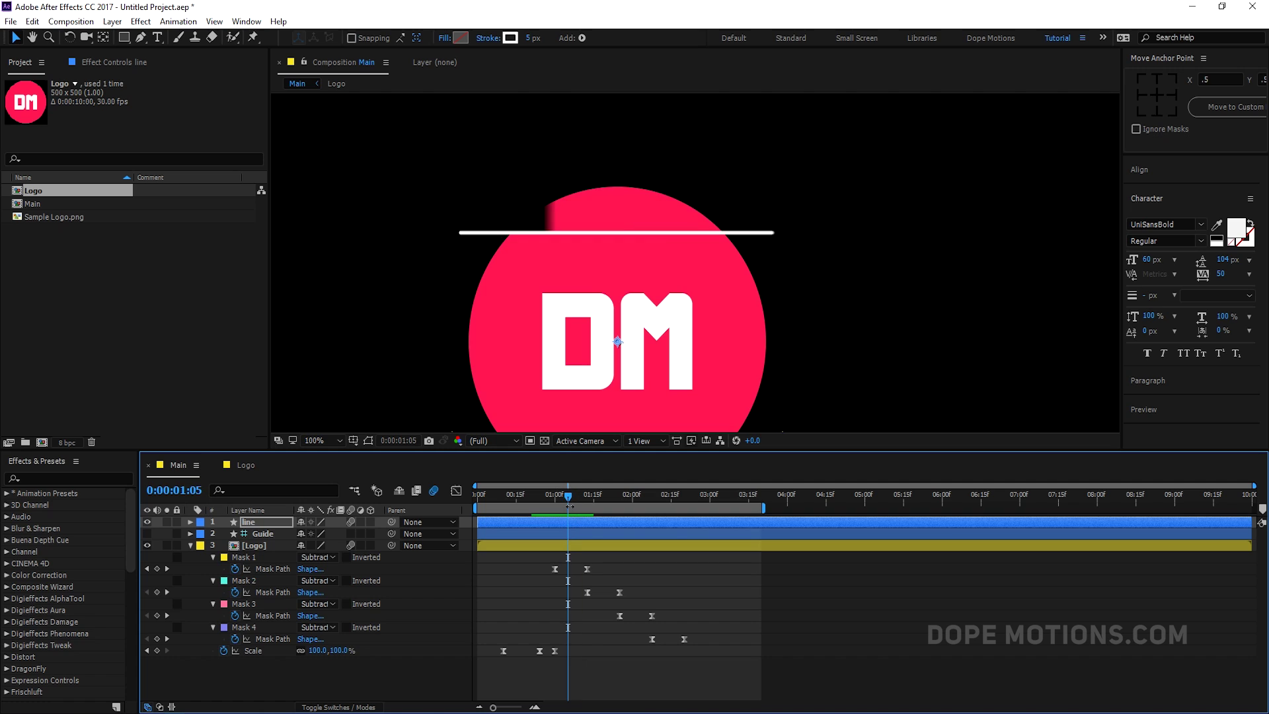
- Reveal the line layer's keyframes, shift the layer about two frames later, and scrub to 0:00:01:15 to check its timing
key(u)
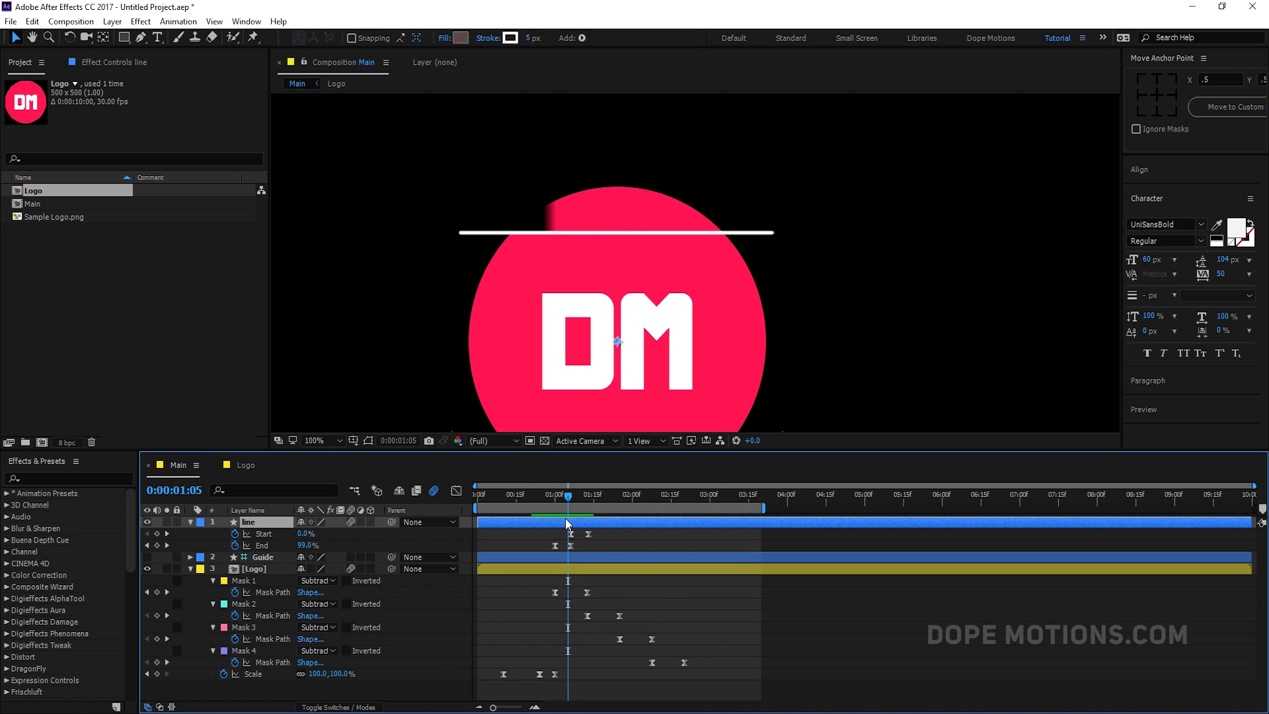
key(equal)
drag(569, 527, 580, 526)
drag(532, 489, 621, 494)
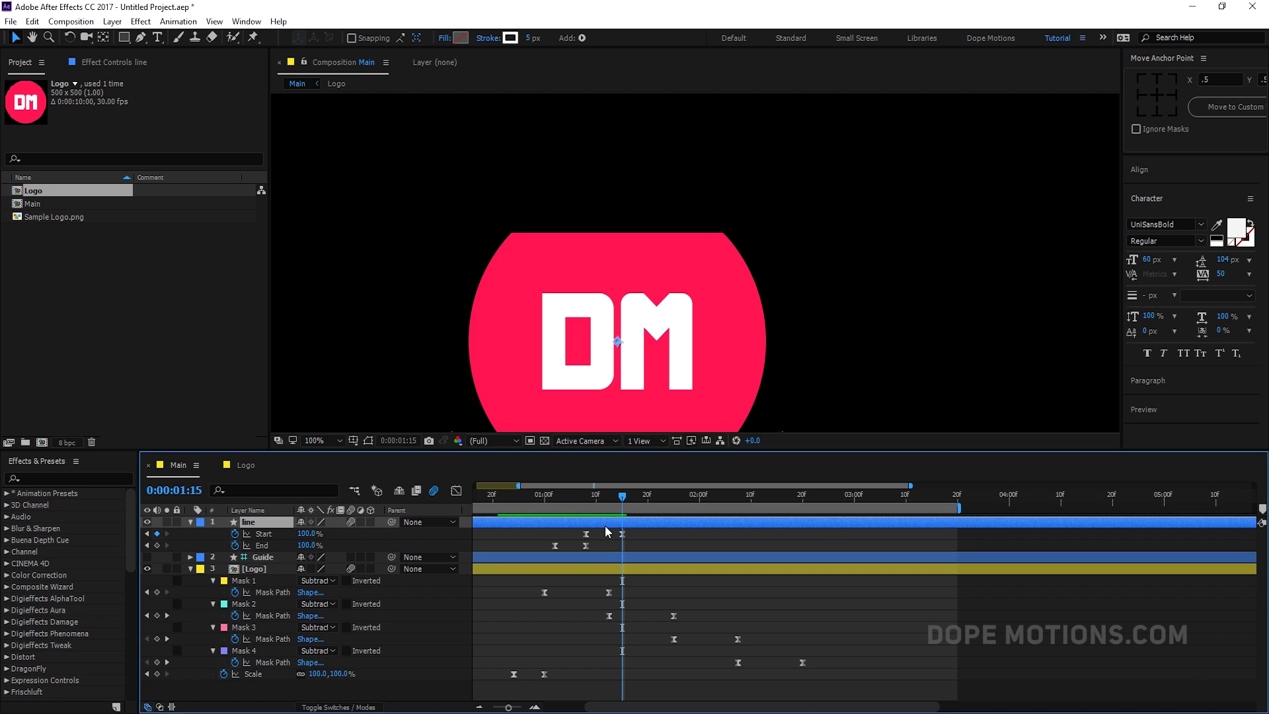
- Trim the line layer so it starts at 0:00:01:02 and ends at 0:00:01:15
key(alt+bracketright)
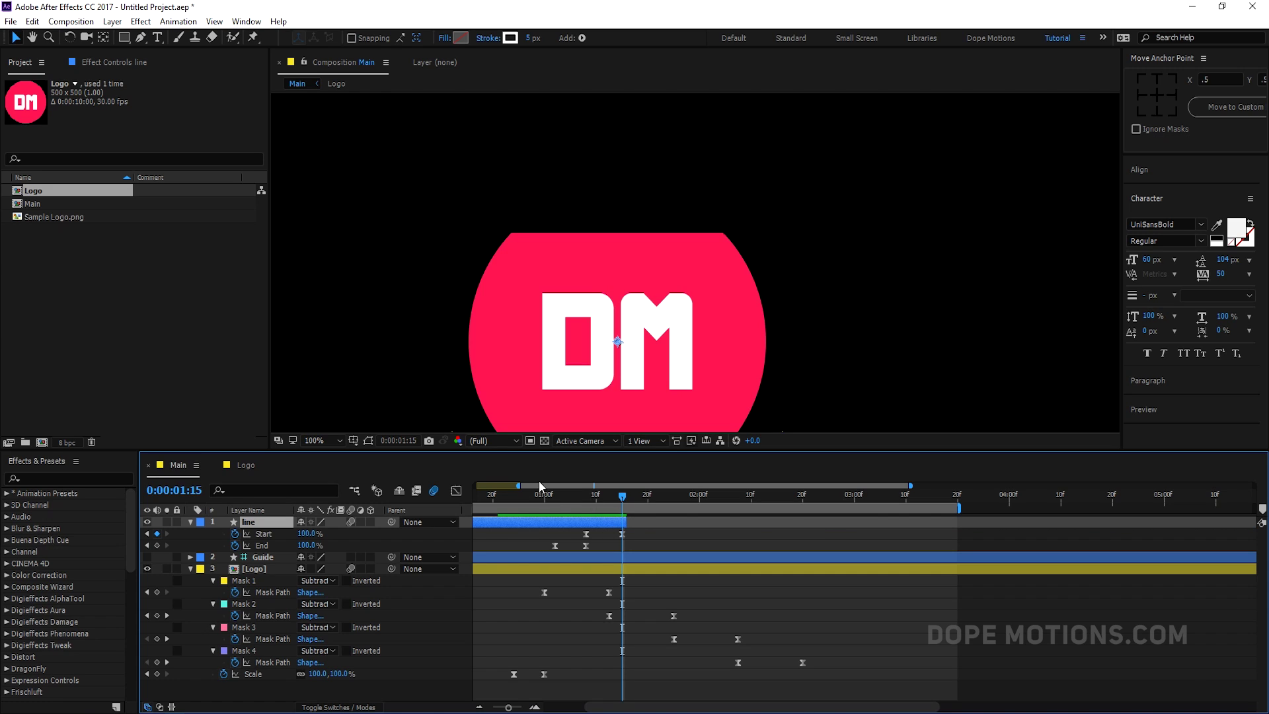
click(554, 498)
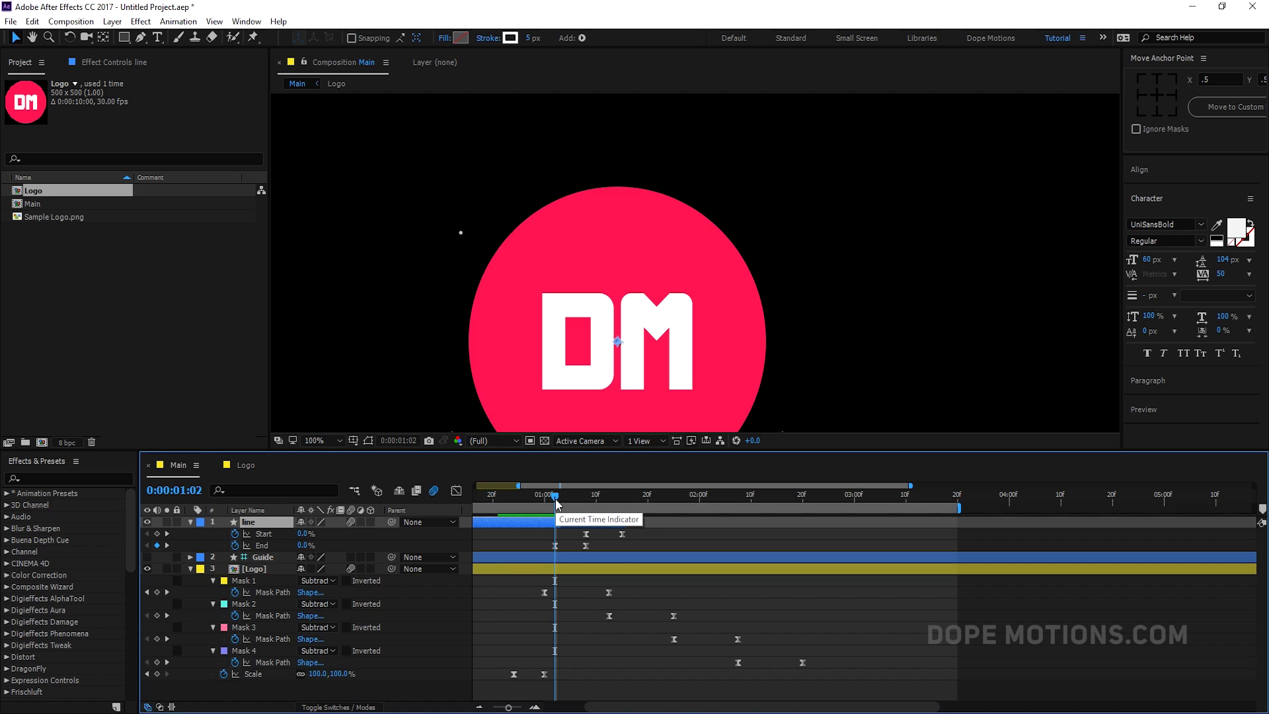
key(alt+bracketleft)
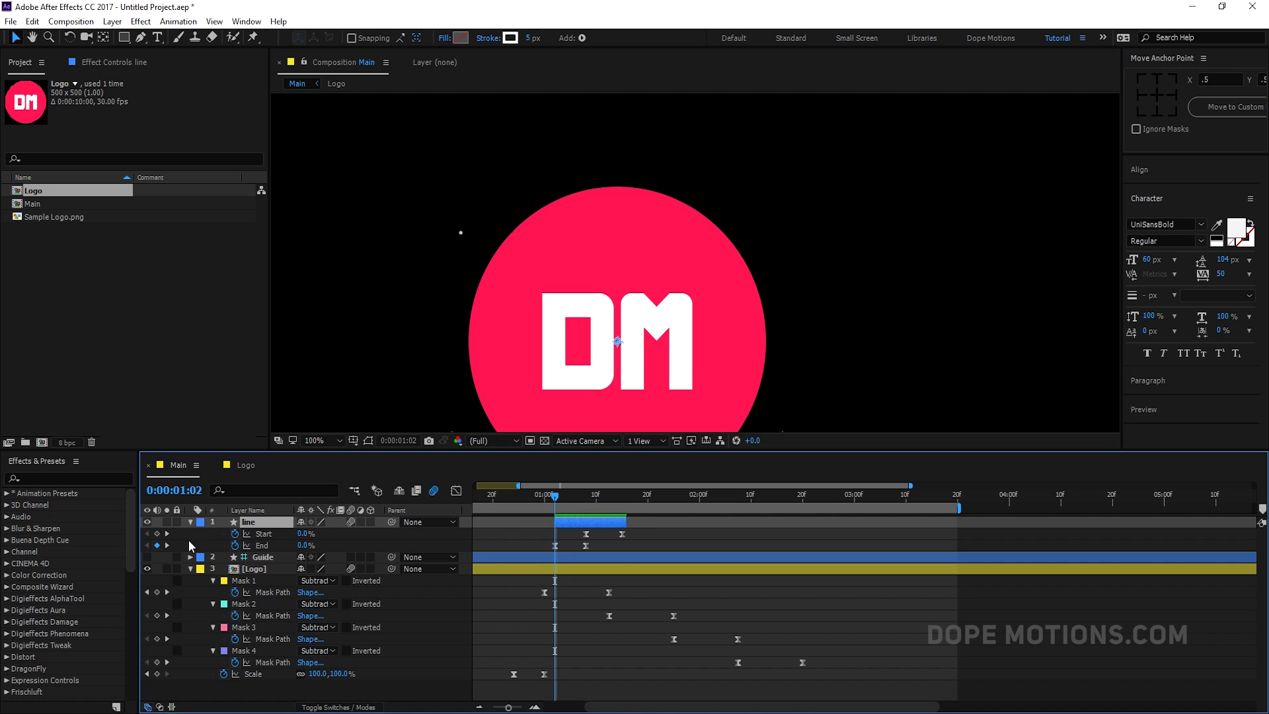
click(190, 568)
click(263, 573)
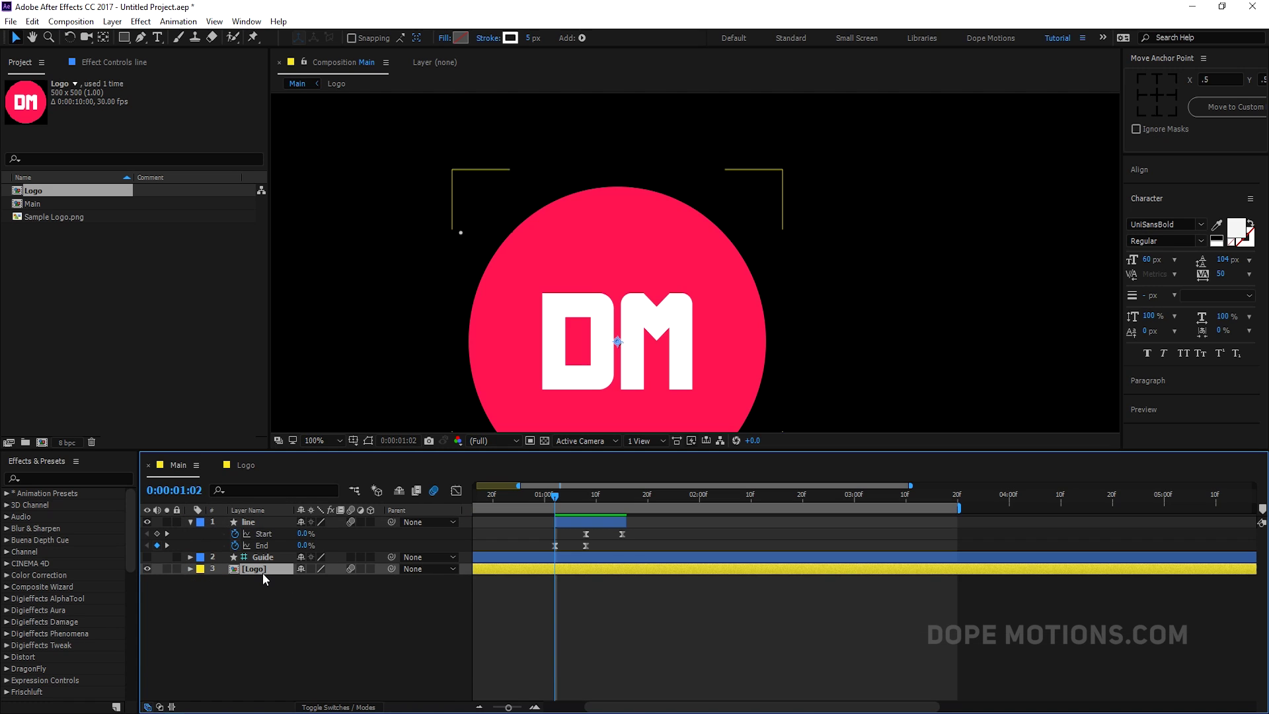
- Duplicate the line layer and shift the copy about 12 frames later so it starts at 0:00:01:14
click(585, 518)
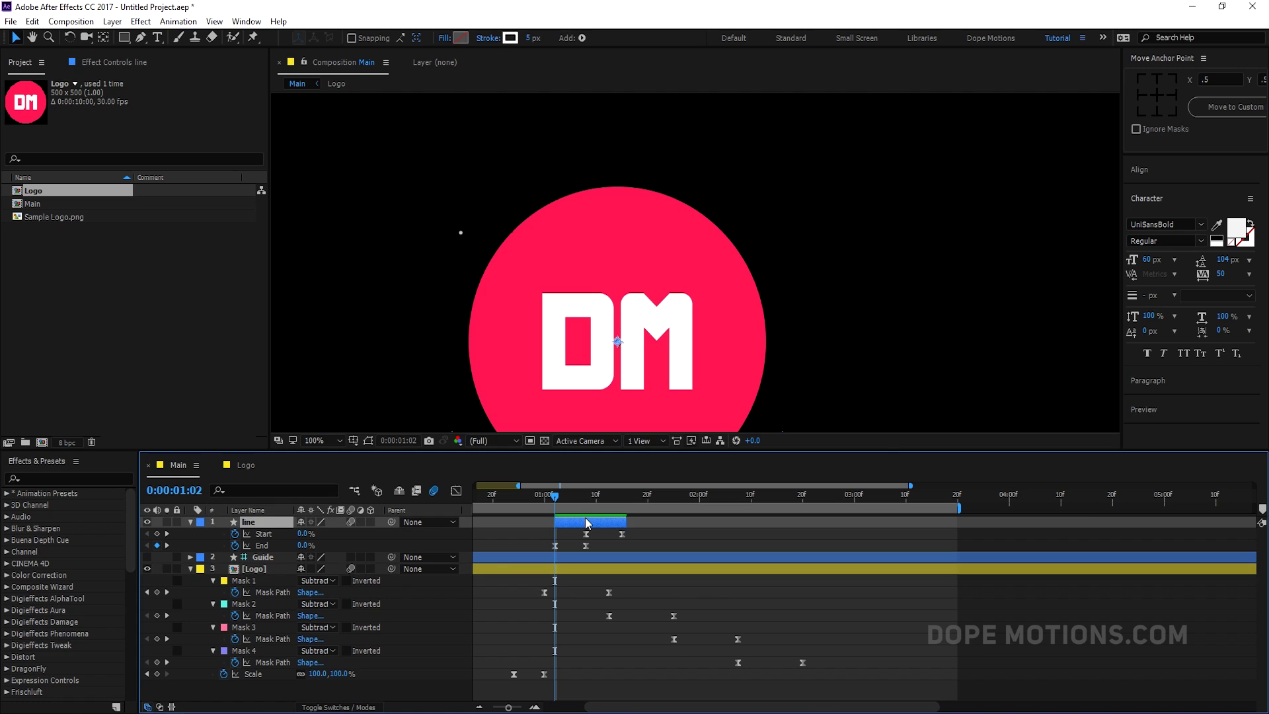
key(ctrl+d)
key(u)
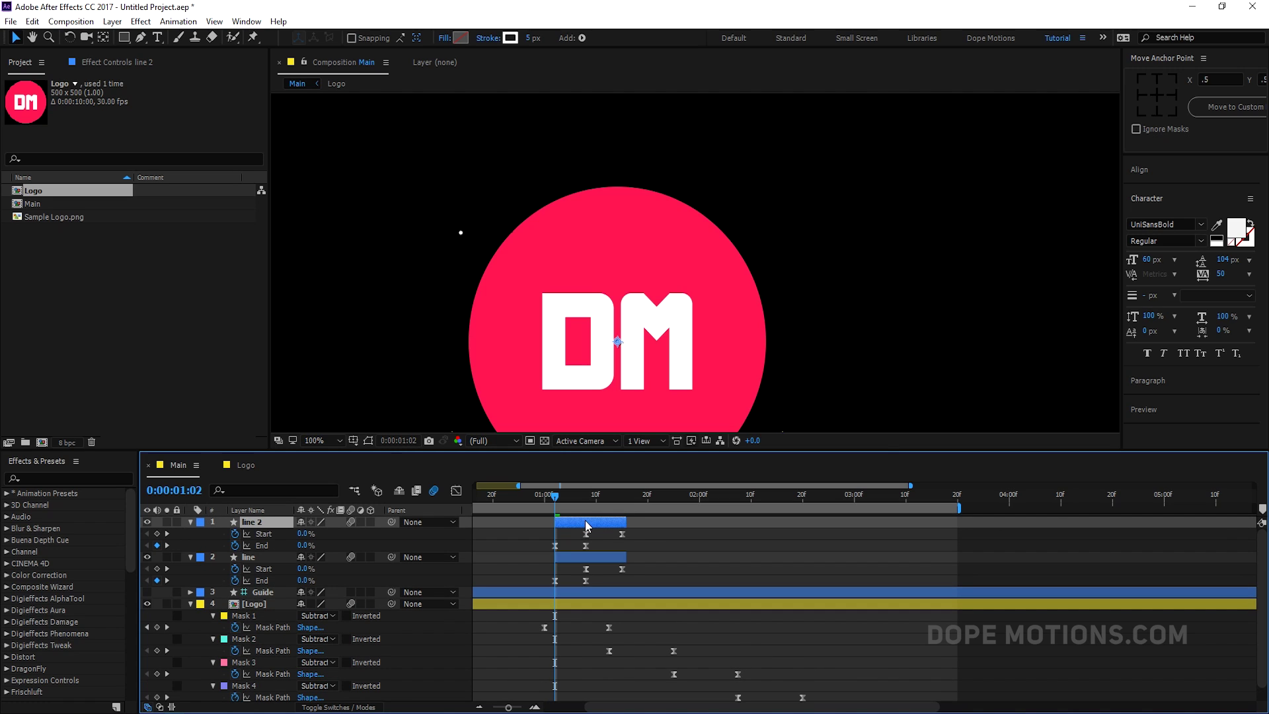
drag(584, 520, 637, 526)
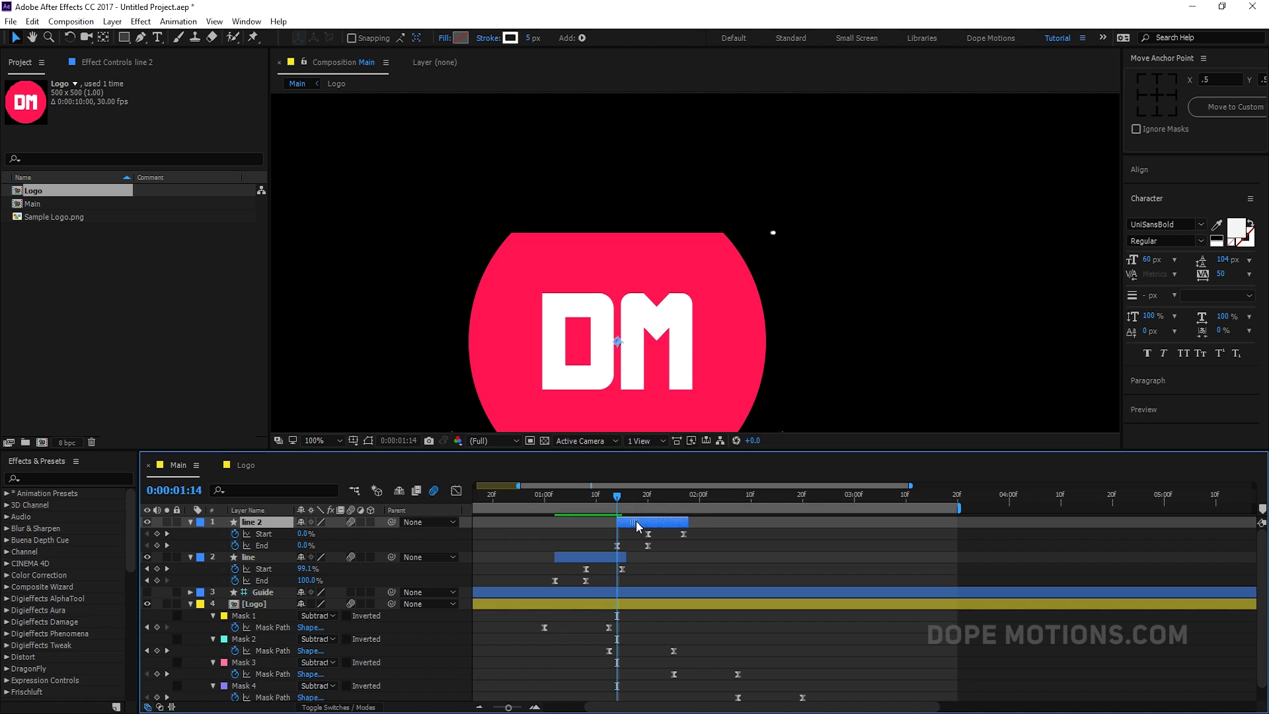
- Move the line 2 layer's anchor point to the line's starting end and set its rotation to 90°
click(1157, 95)
key(r)
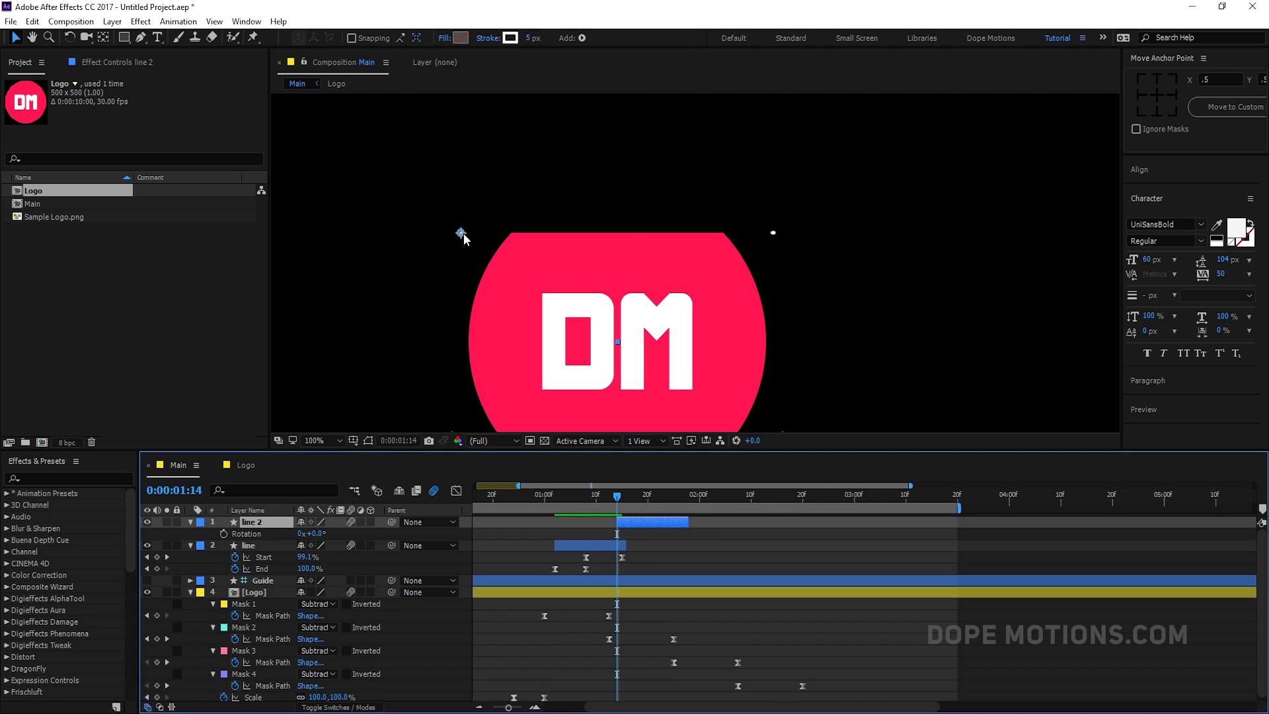
click(319, 533)
key(Return)
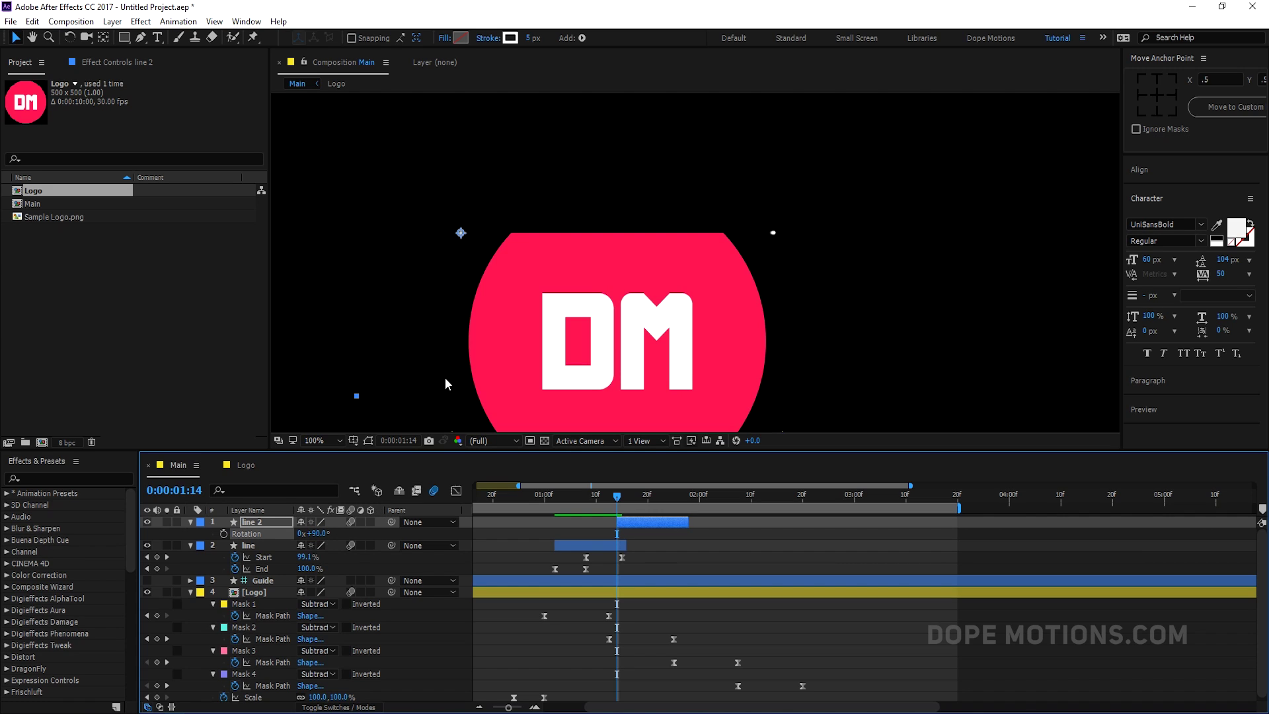
- At 0:00:01:18, move line 2 onto the vertical edge of the second mask cut on the logo's right side
drag(620, 494, 641, 494)
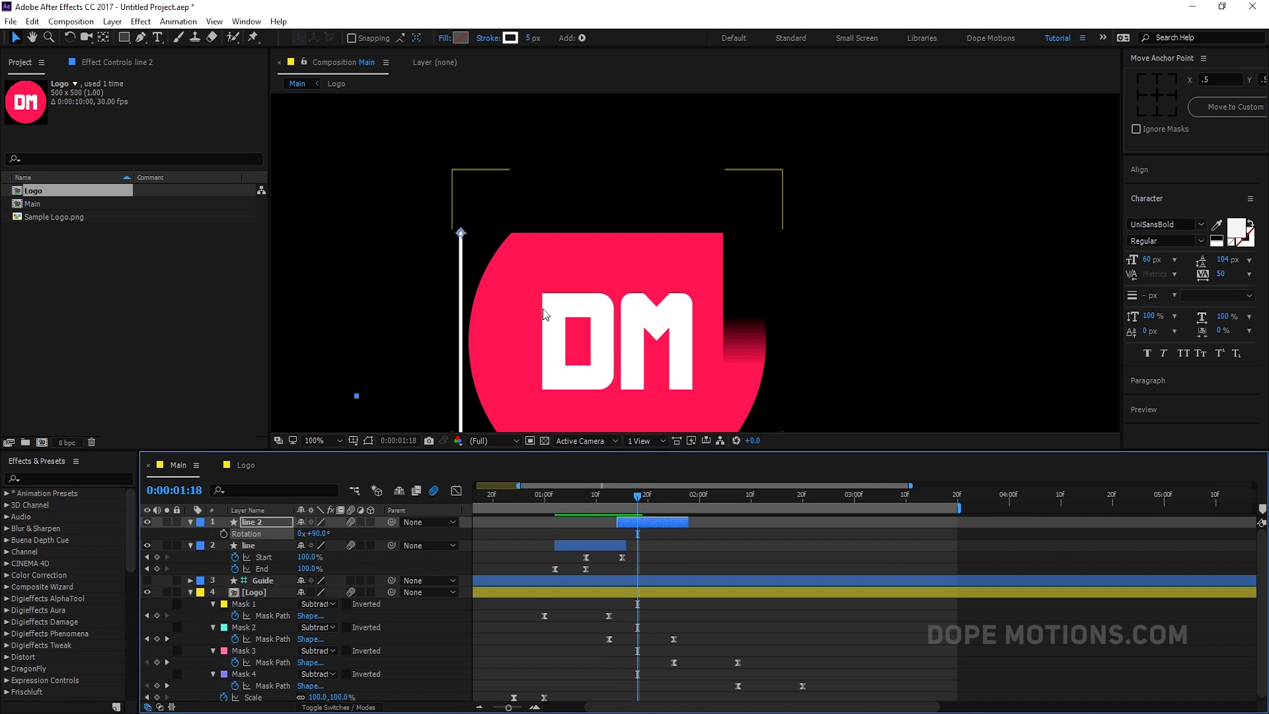
drag(462, 231, 695, 209)
scroll(690, 218, down, 2)
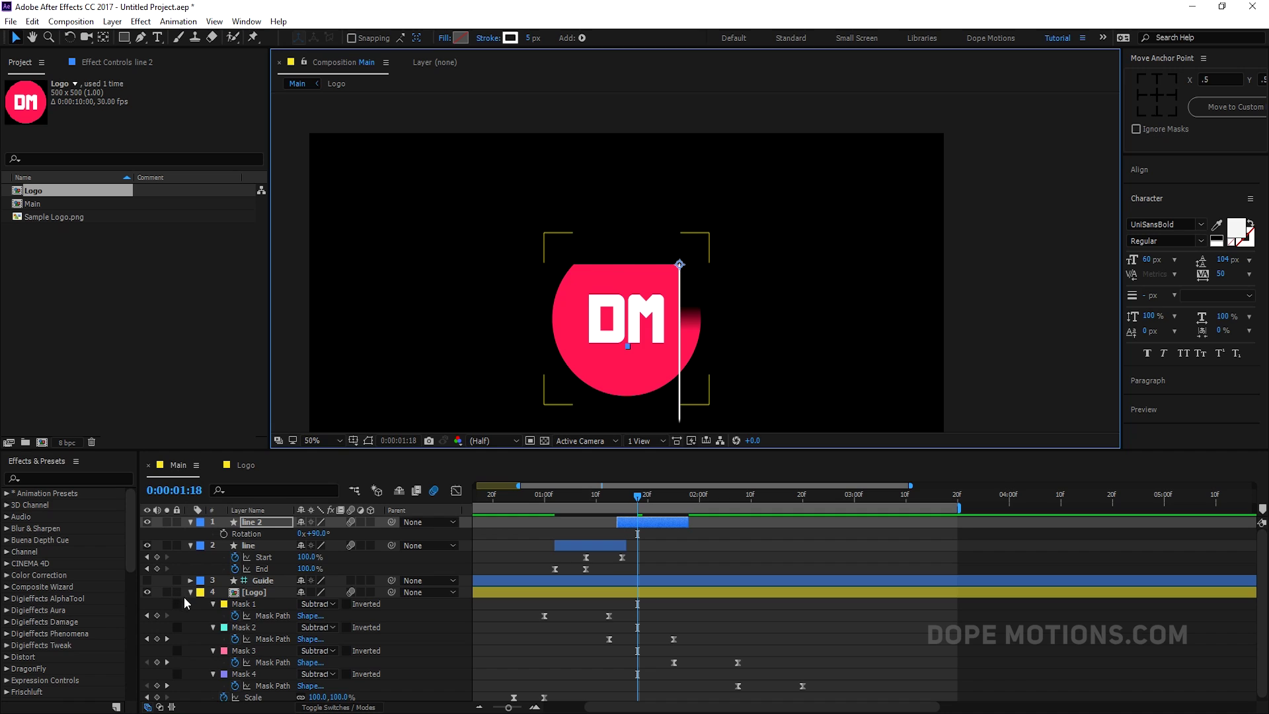
- Show the Guide layer and change its stroke colour to blue, 1885FF
click(158, 580)
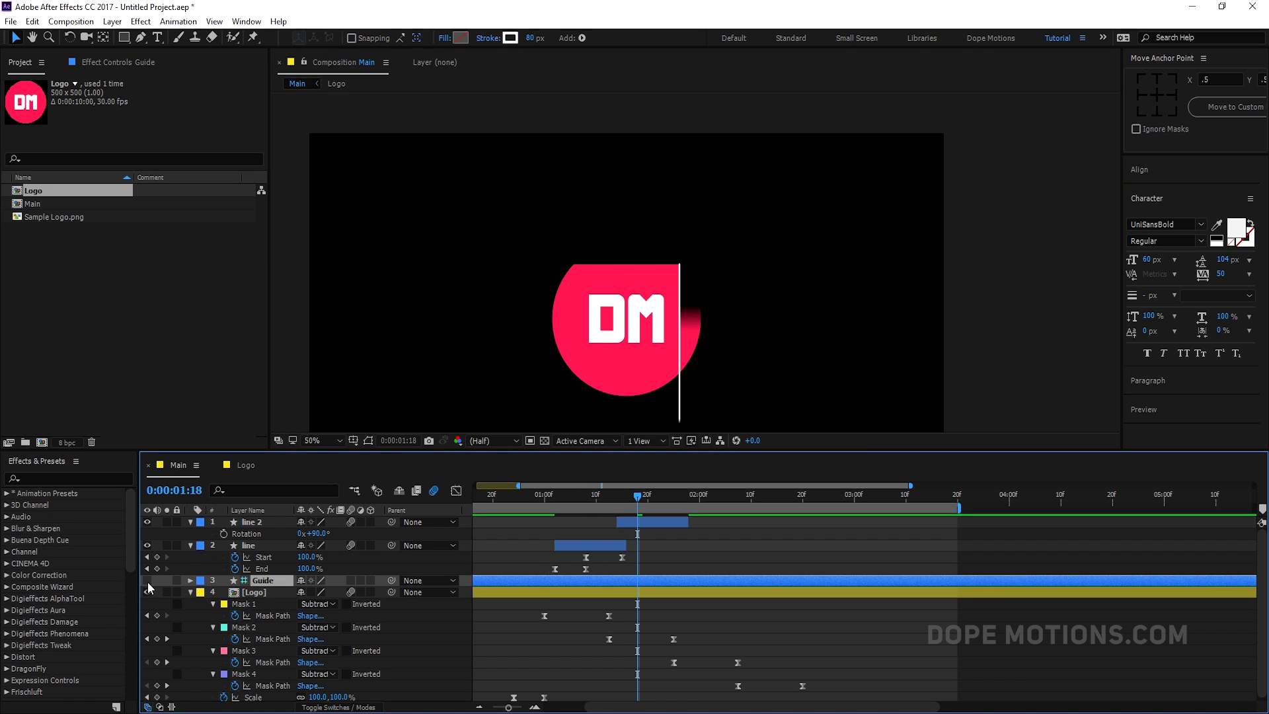
click(147, 580)
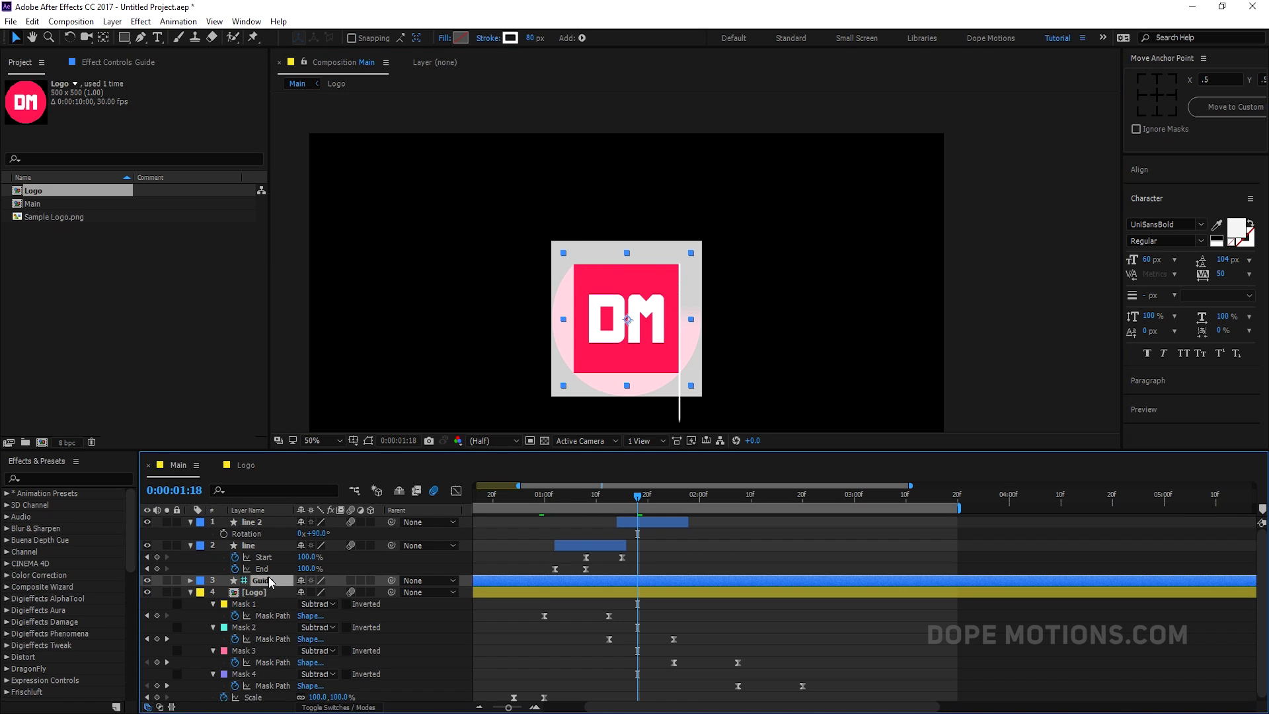
click(509, 38)
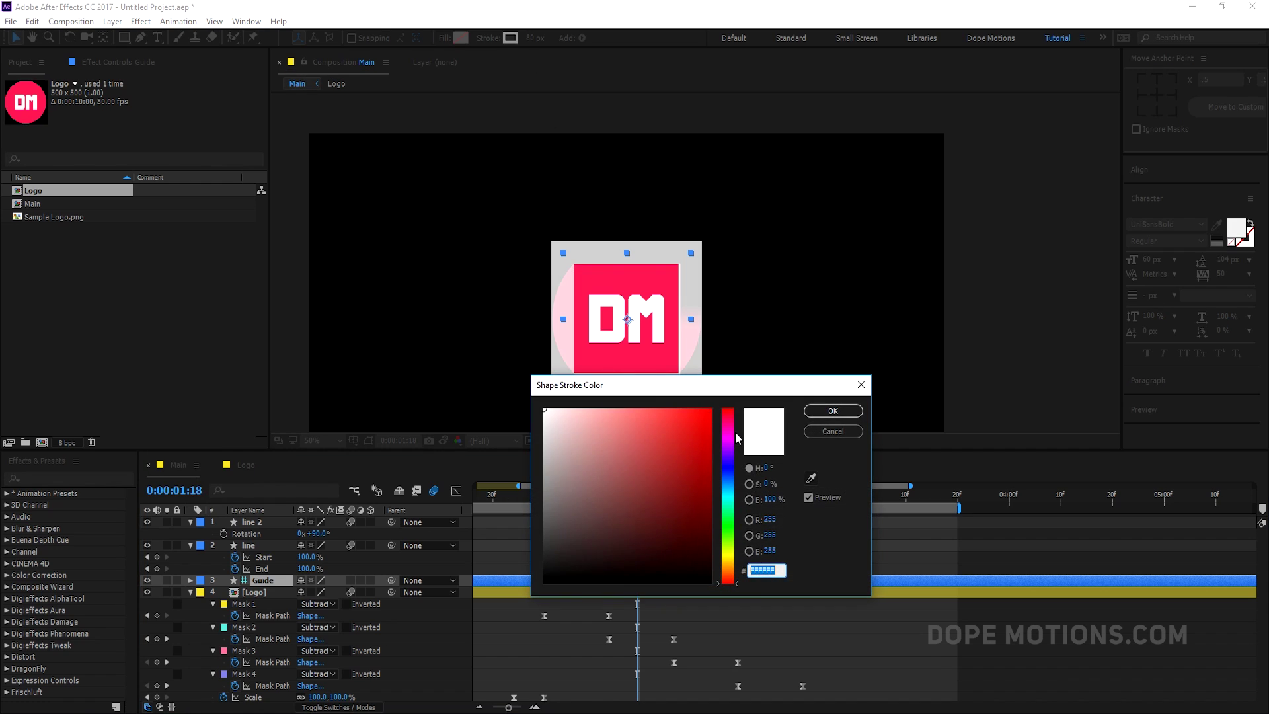
click(727, 480)
drag(687, 423, 695, 390)
click(832, 410)
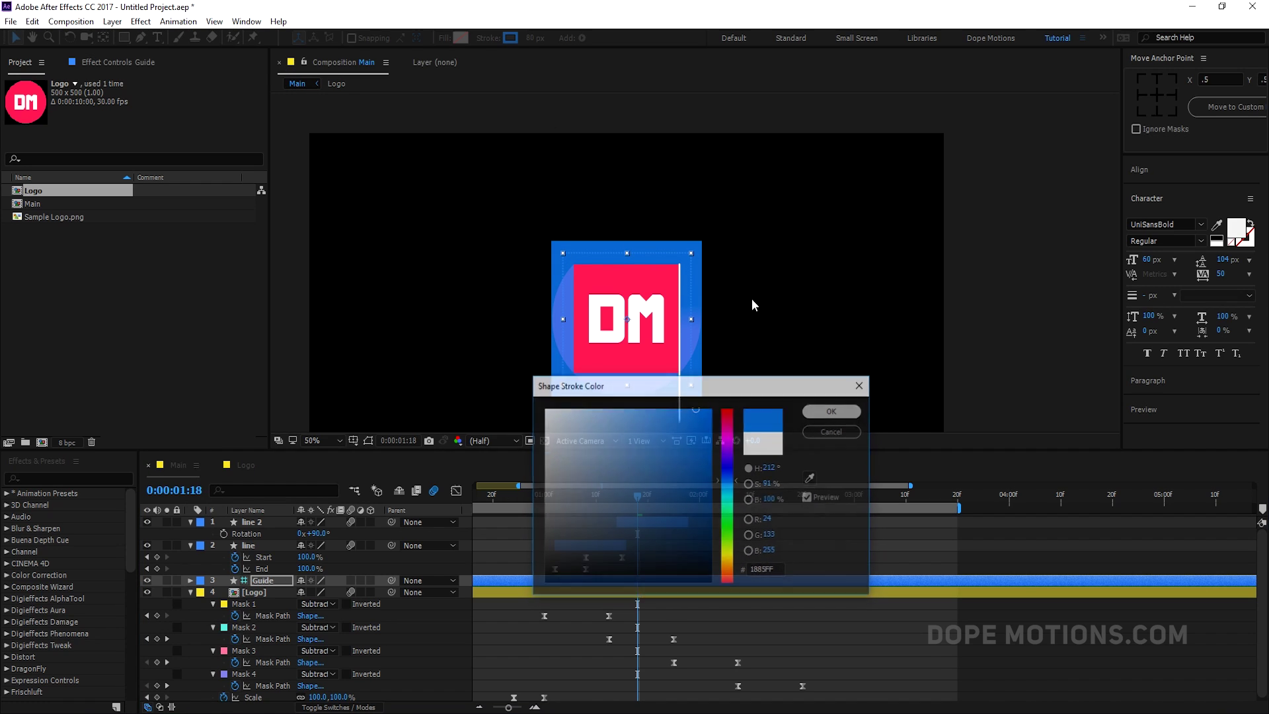
scroll(678, 288, up, 2)
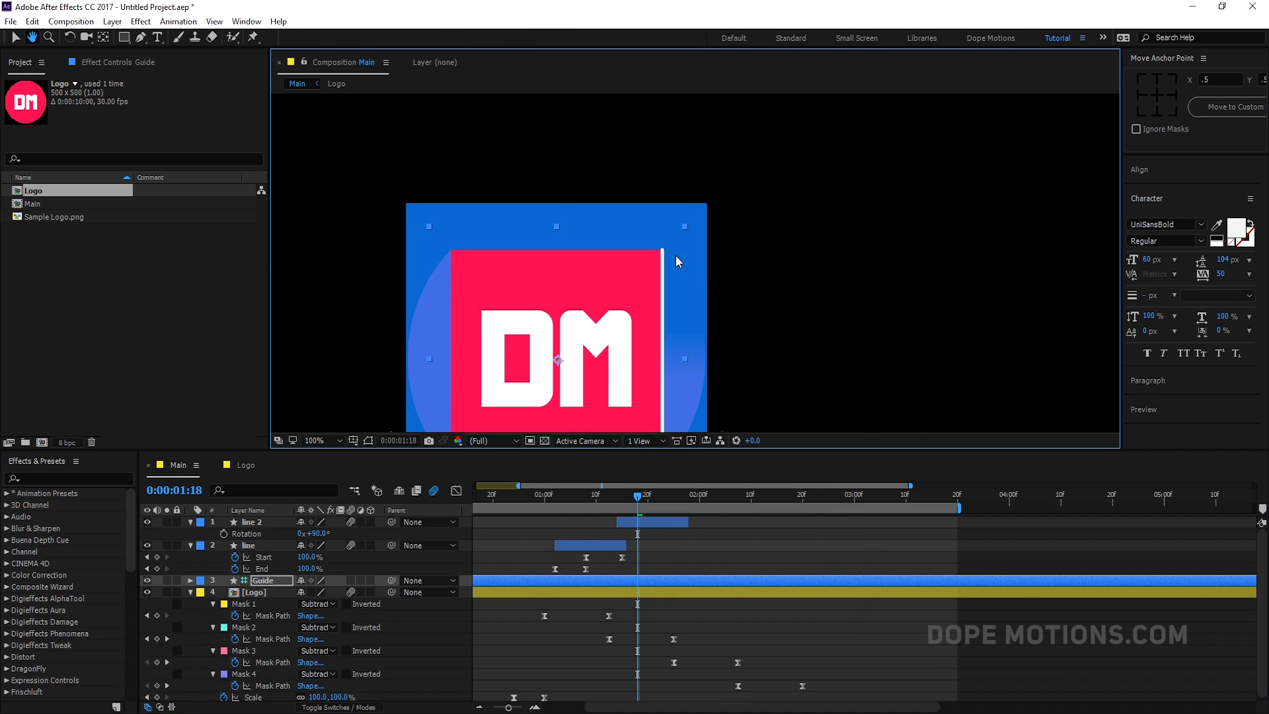
- Raise line 2 along the right cut edge so its starting end meets the top of the guide square
click(252, 523)
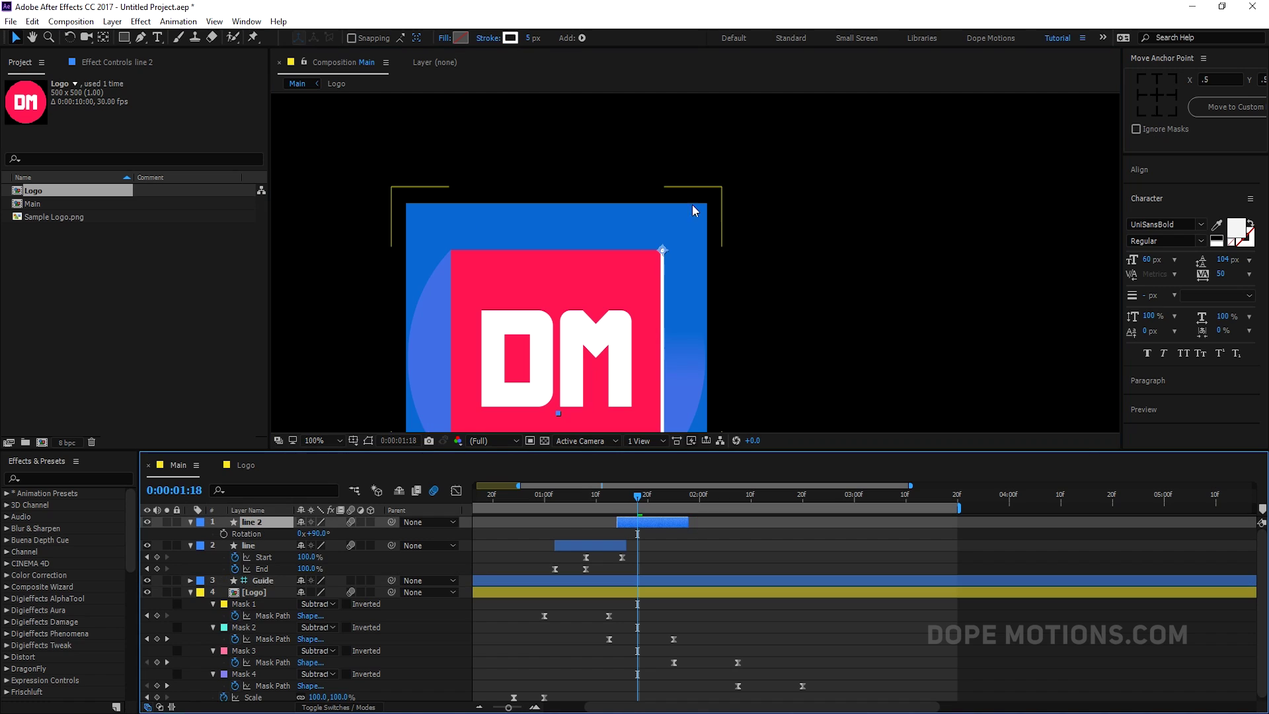
drag(662, 250, 659, 133)
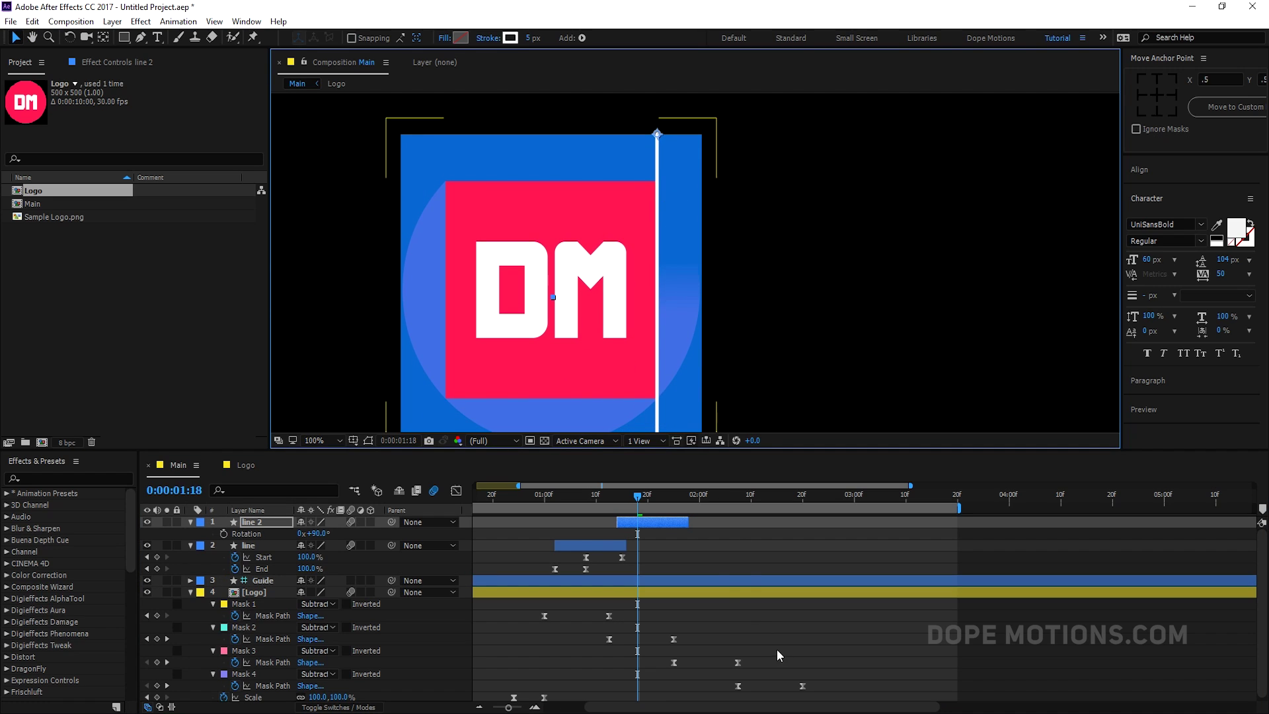
click(692, 541)
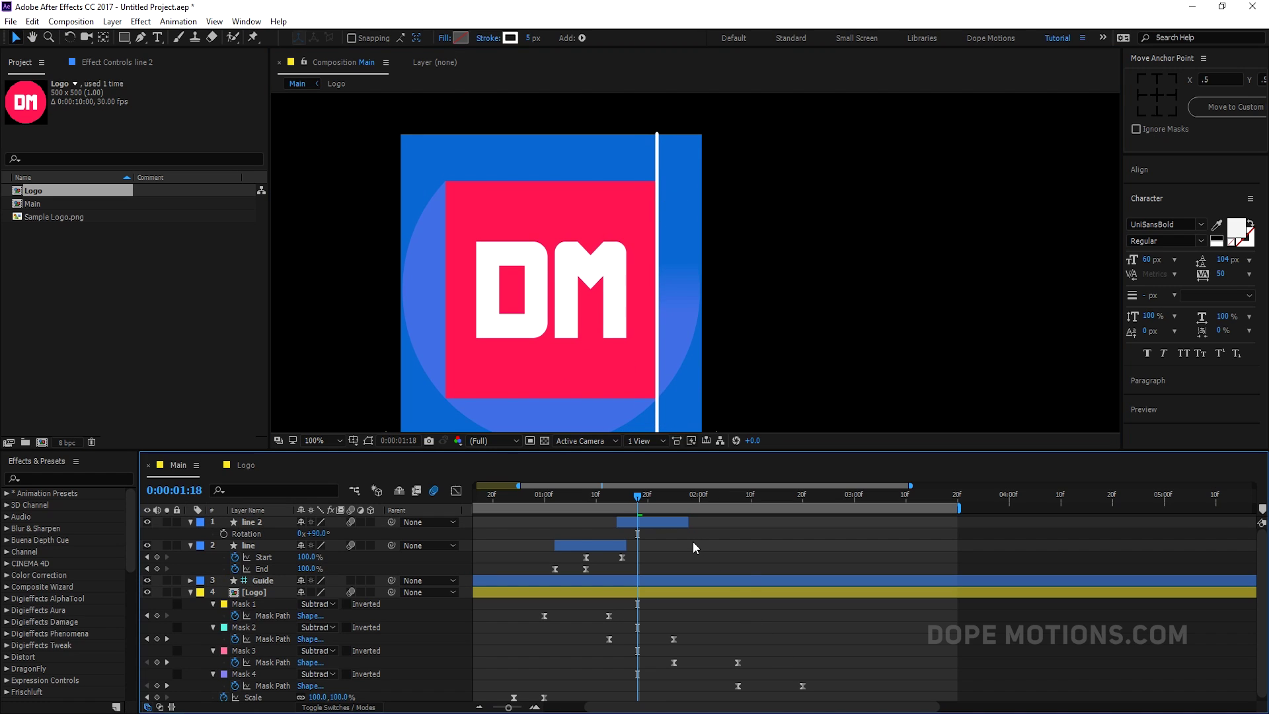
- Duplicate line 2, shift the copy about 13 frames later, and set the copy's rotation to 180°
click(265, 524)
key(ctrl+d)
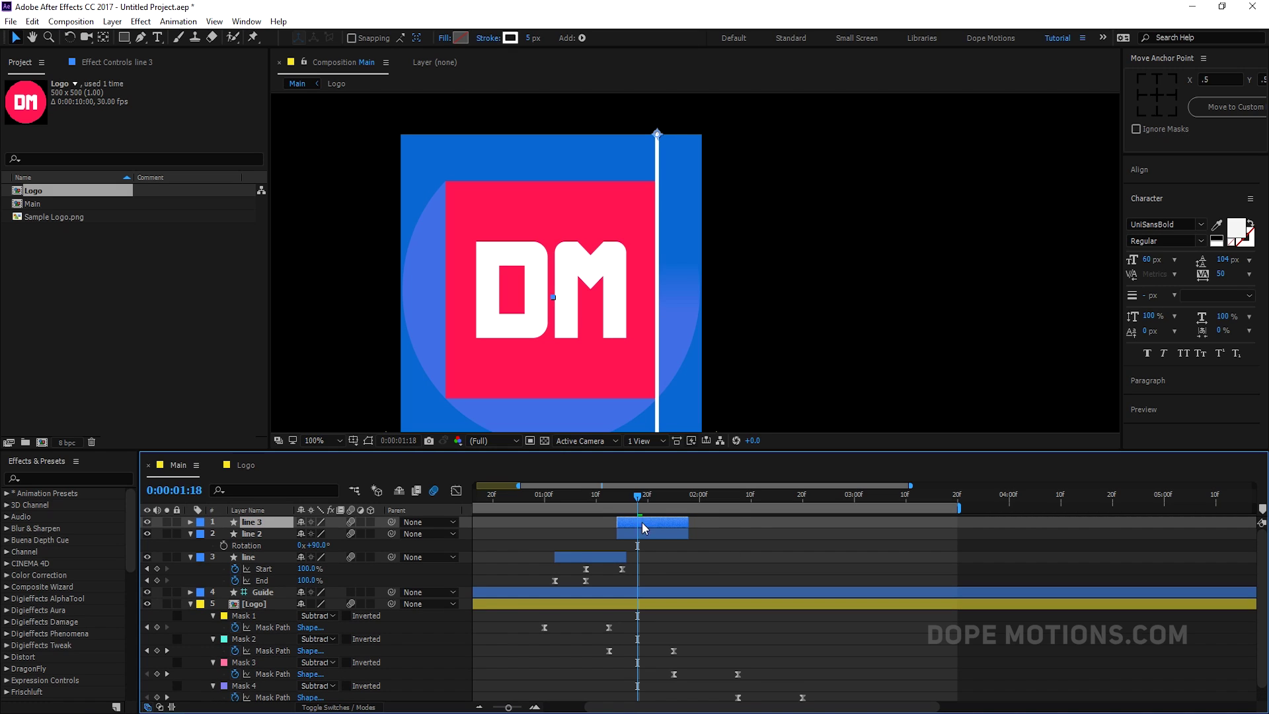
drag(642, 522, 714, 494)
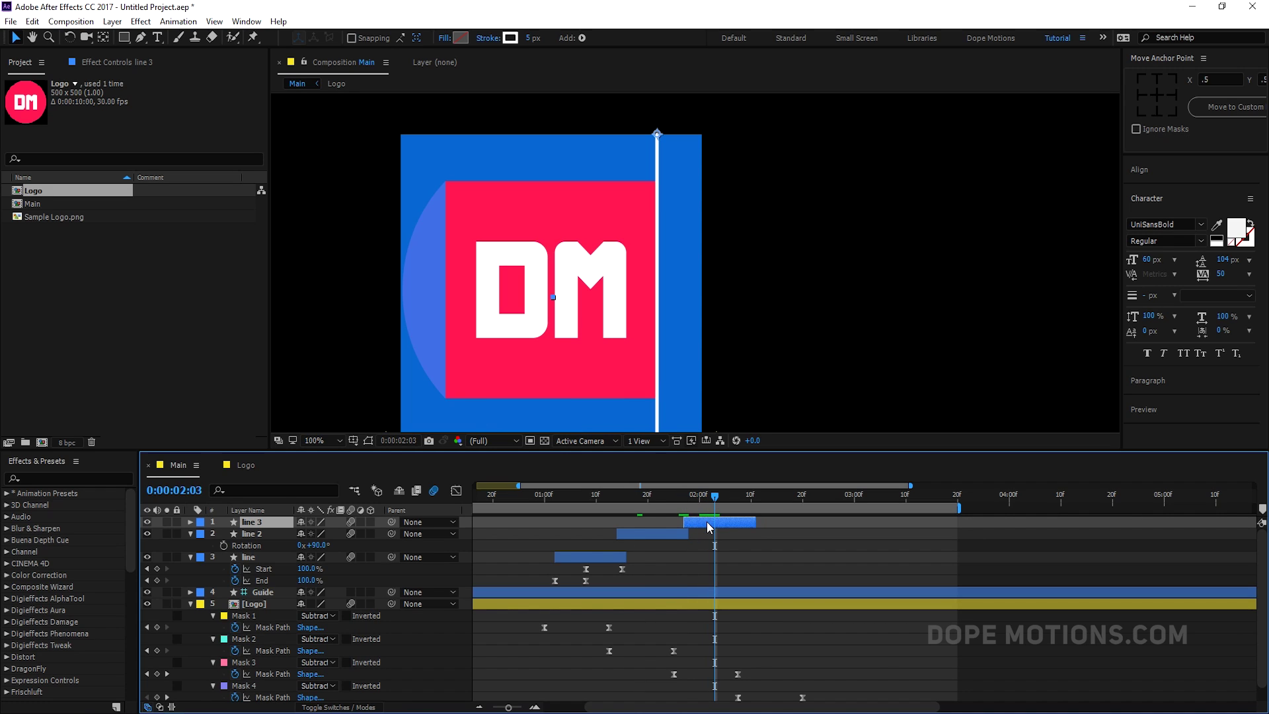
key(r)
click(314, 533)
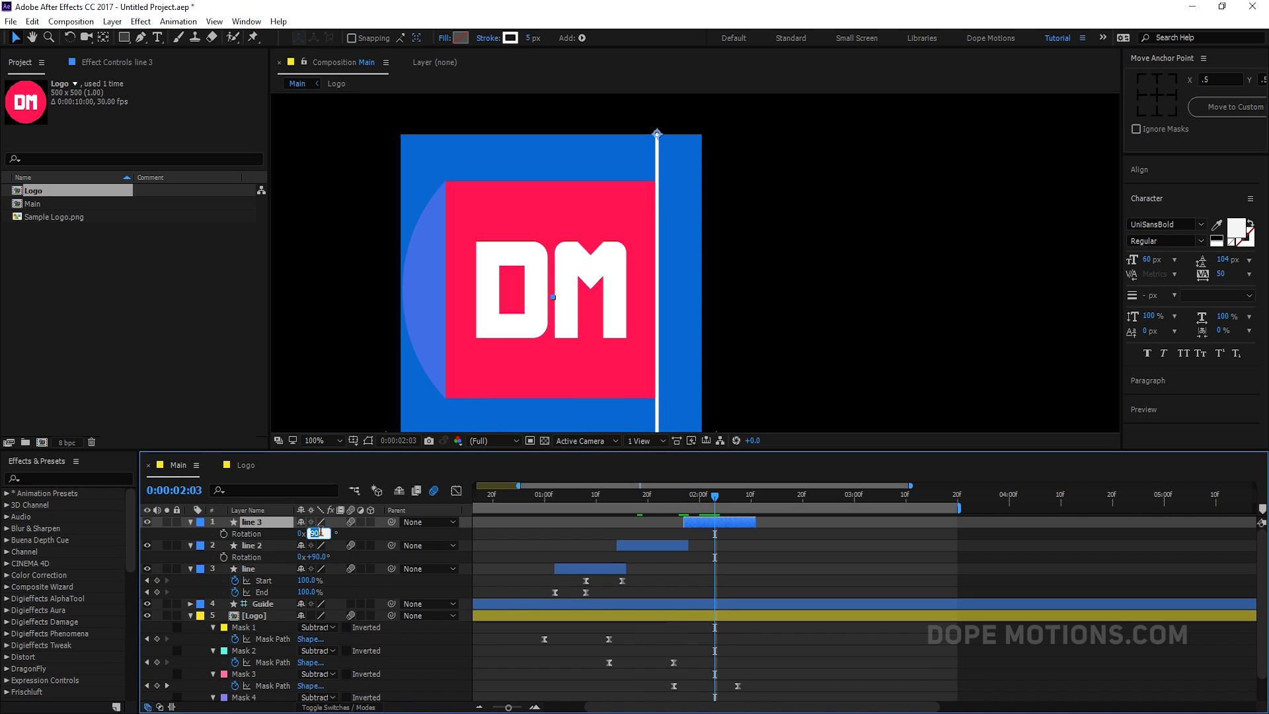
text(180)
key(Return)
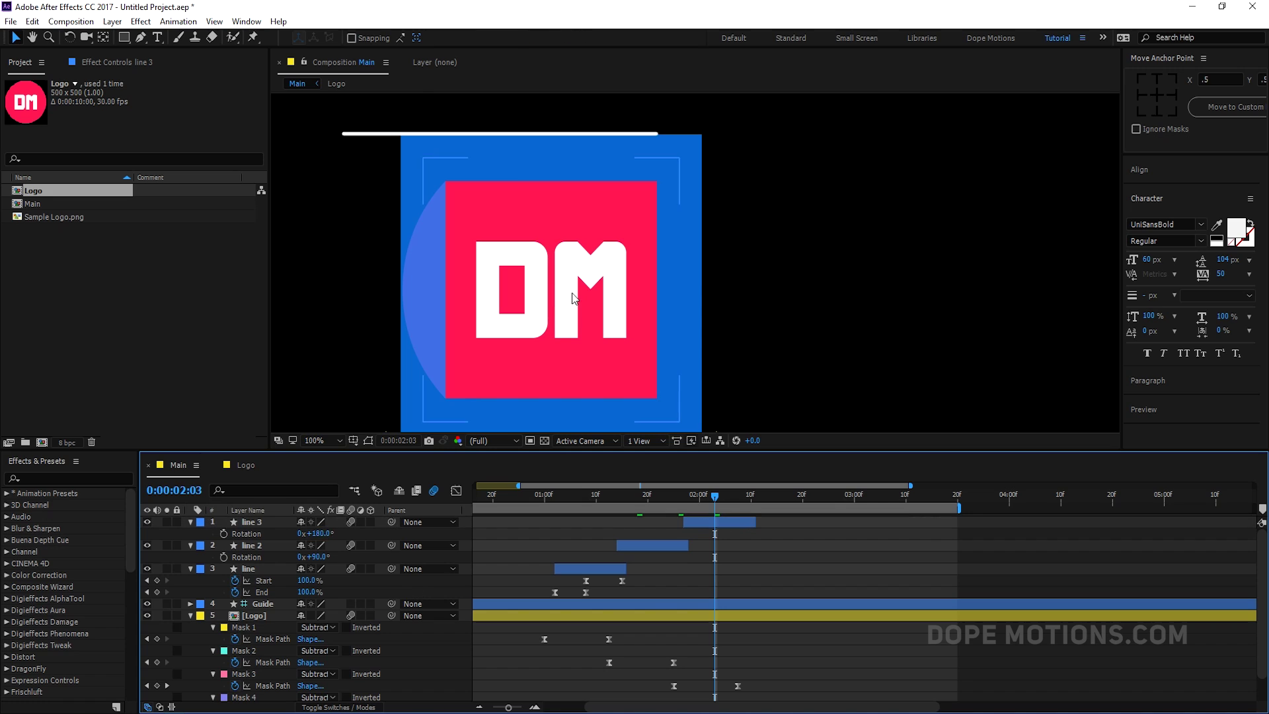
- Place line 3 along the logo's bottom cut edge, with its starting end at the guide's right side
click(253, 523)
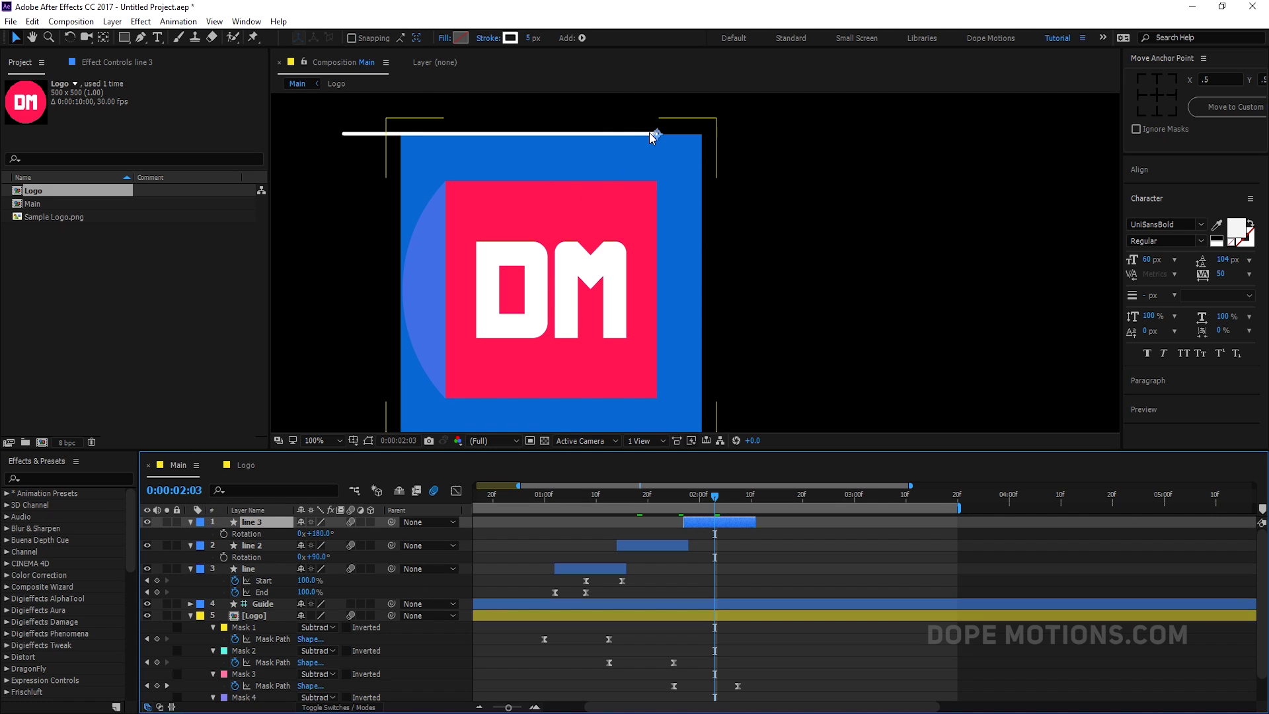
mouse_move(660, 156)
mouse_down()
mouse_move(683, 373)
mouse_move(705, 399)
mouse_up()
key(Return)
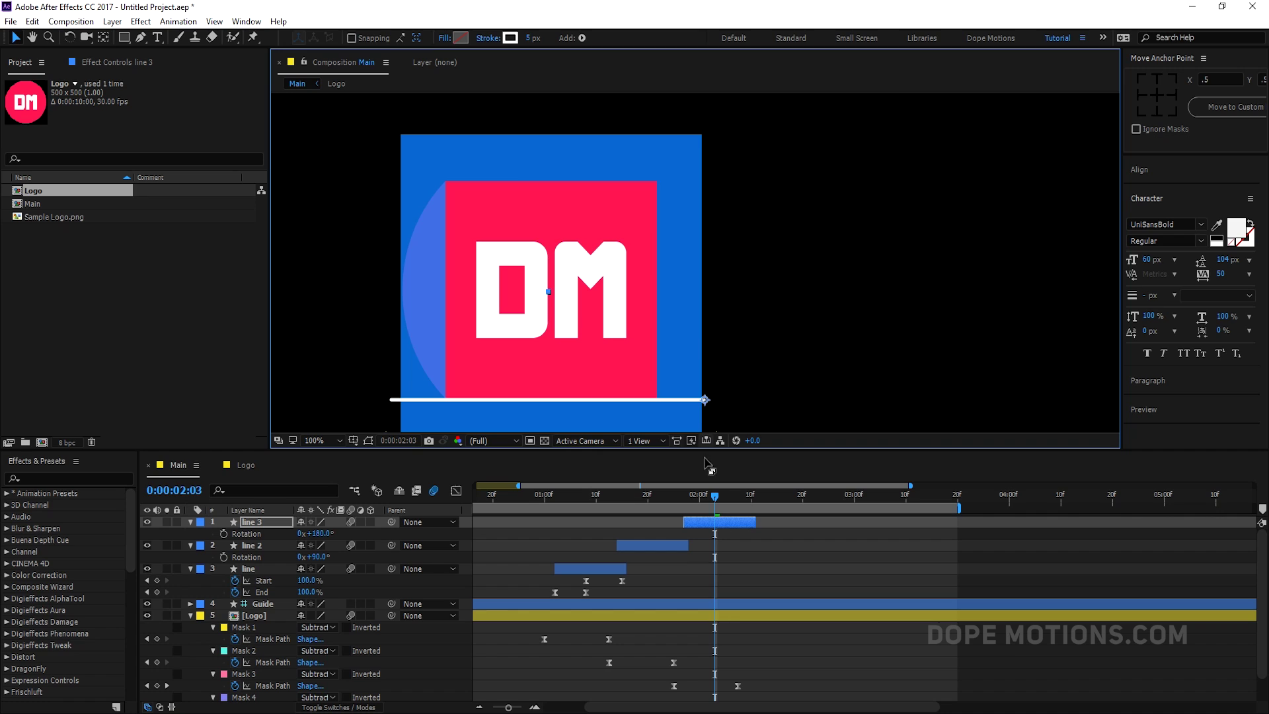
- Duplicate line 3, shift the copy about 12 frames later, and set the copy's rotation to 270°
key(ctrl+d)
mouse_move(735, 521)
mouse_down()
mouse_move(795, 521)
mouse_move(749, 504)
mouse_move(765, 523)
mouse_up()
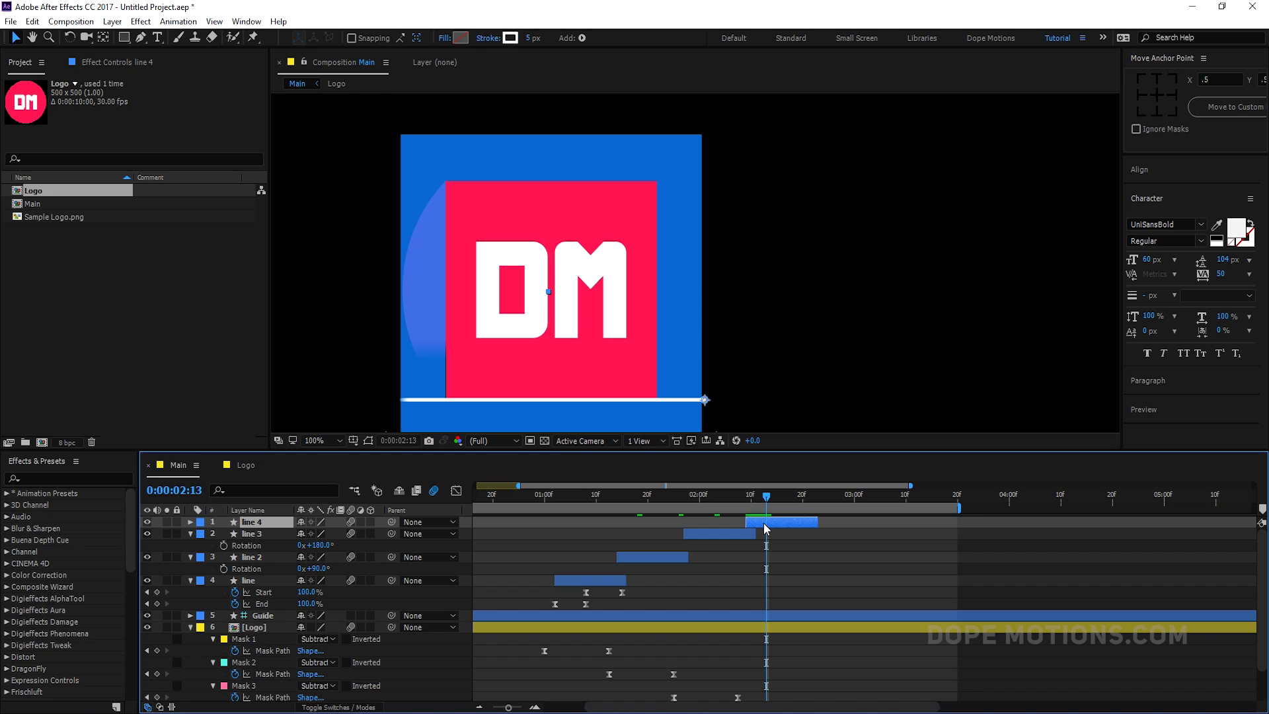
key(r)
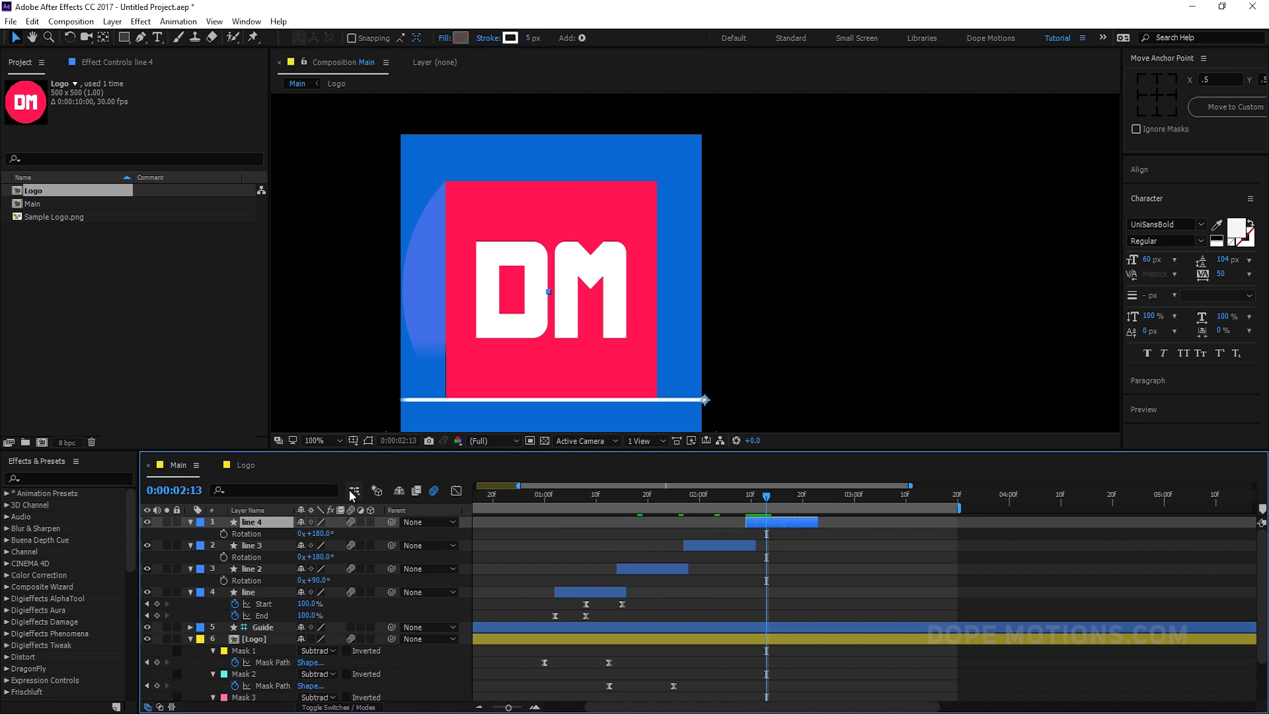
click(315, 533)
text(270)
key(Return)
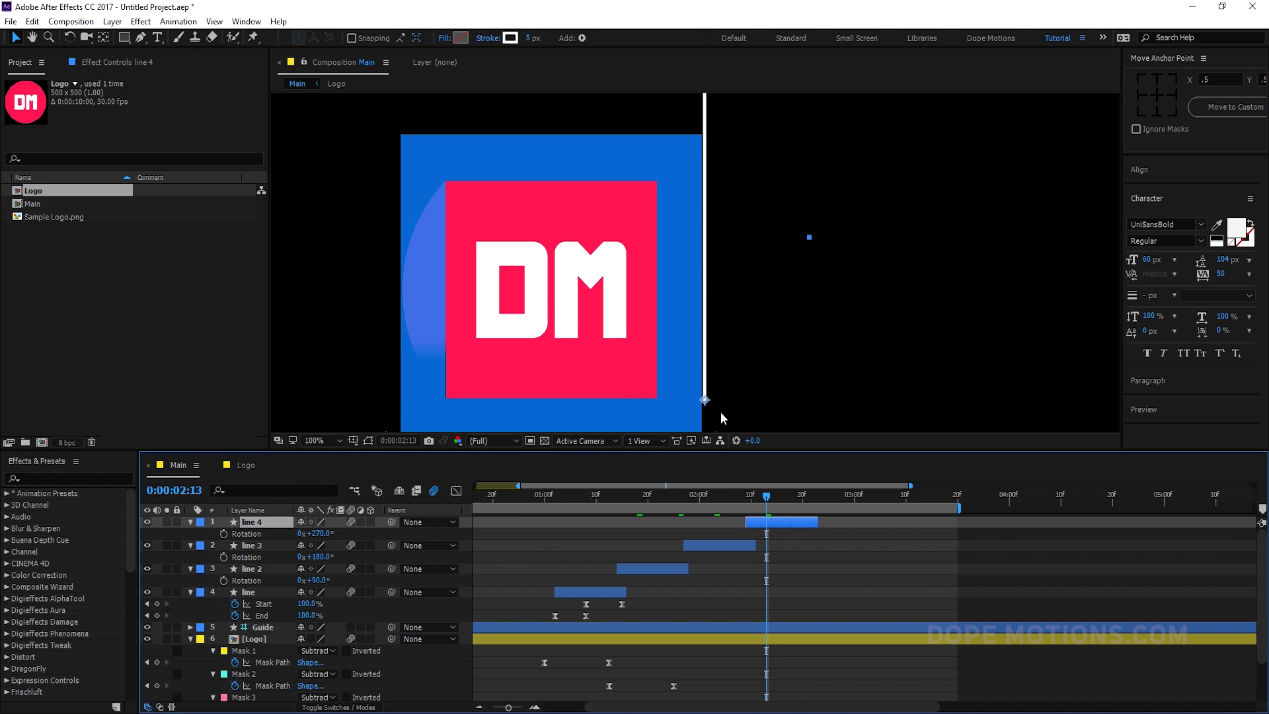
- Place line 4 along the logo's left cut edge, with its starting end at the guide's bottom side
drag(711, 406, 467, 522)
scroll(486, 351, down, 3)
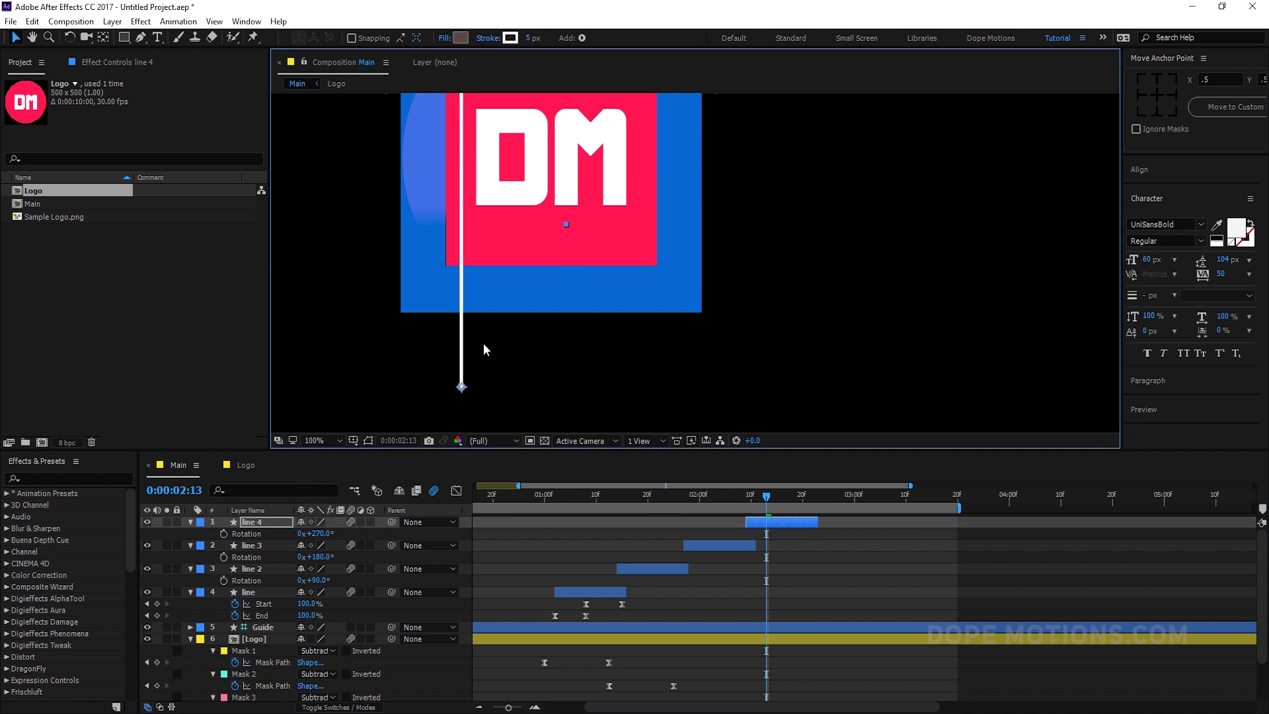
drag(486, 350, 593, 327)
scroll(553, 363, down, 2)
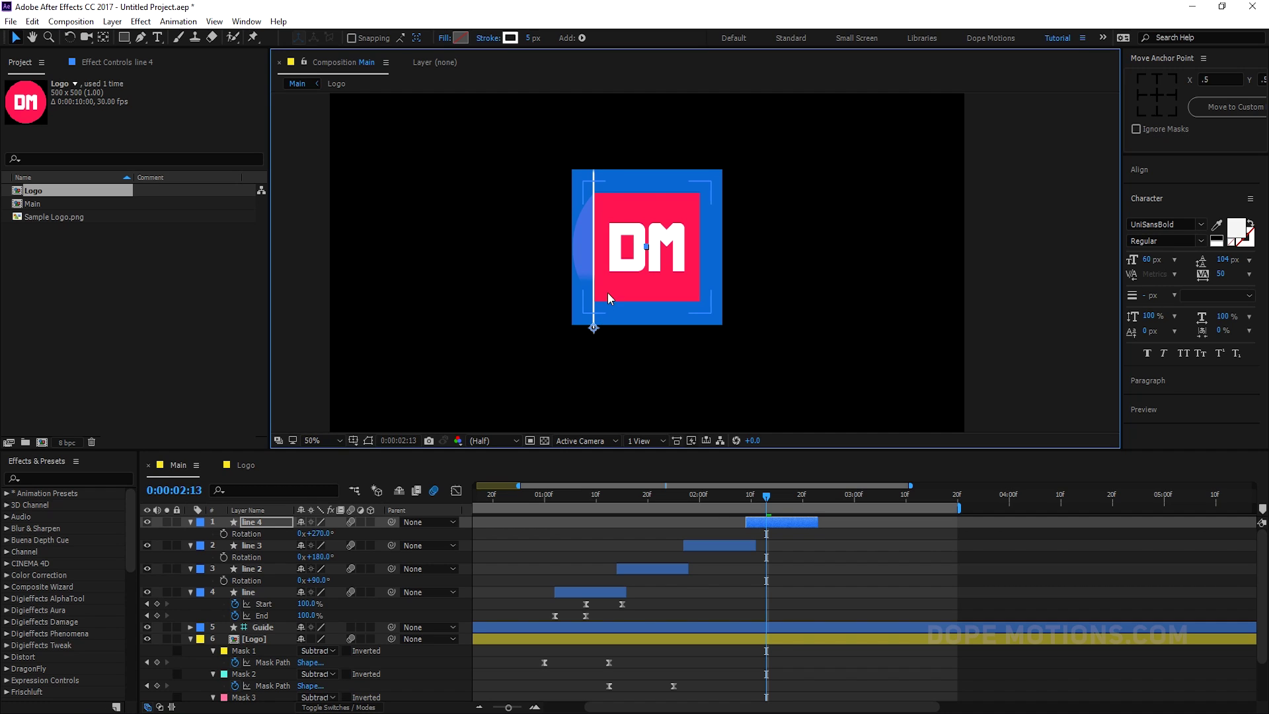
scroll(608, 292, up, 2)
scroll(608, 292, down, 2)
- Hide the Guide layer, preview the four line animations from 0:00:00:29, and go to 0:00:02:06
click(147, 627)
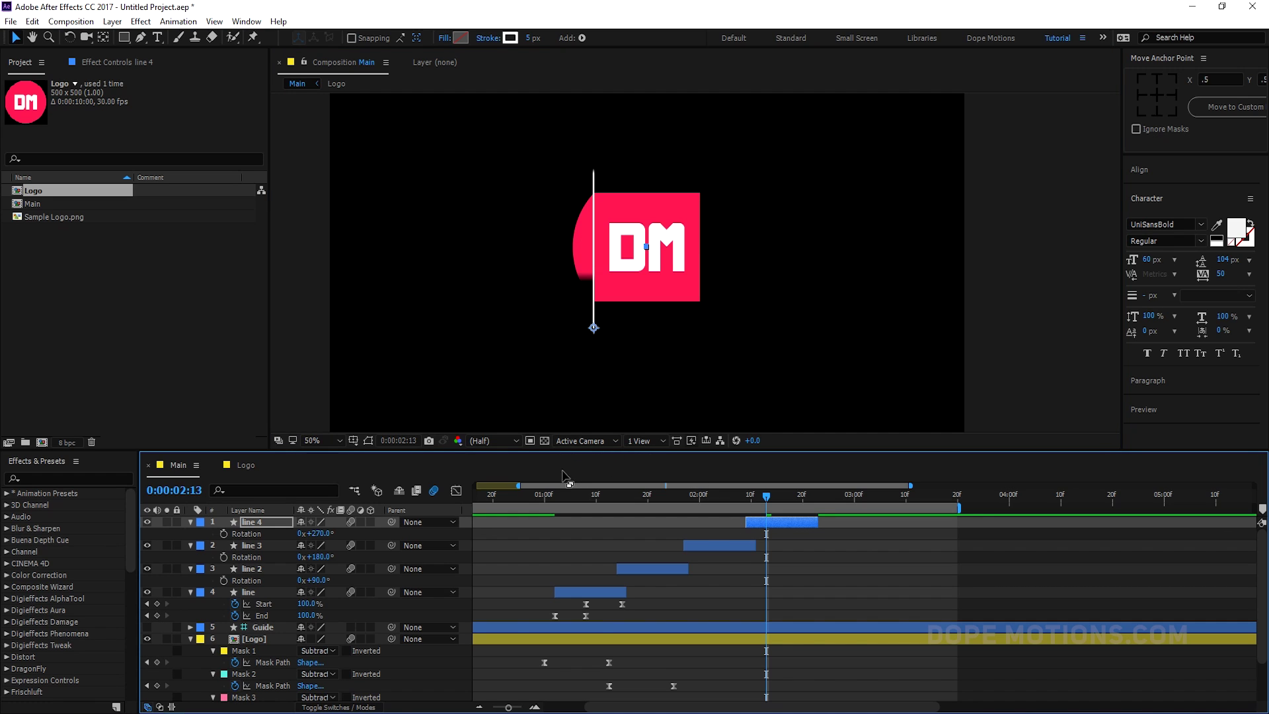
drag(542, 495, 535, 497)
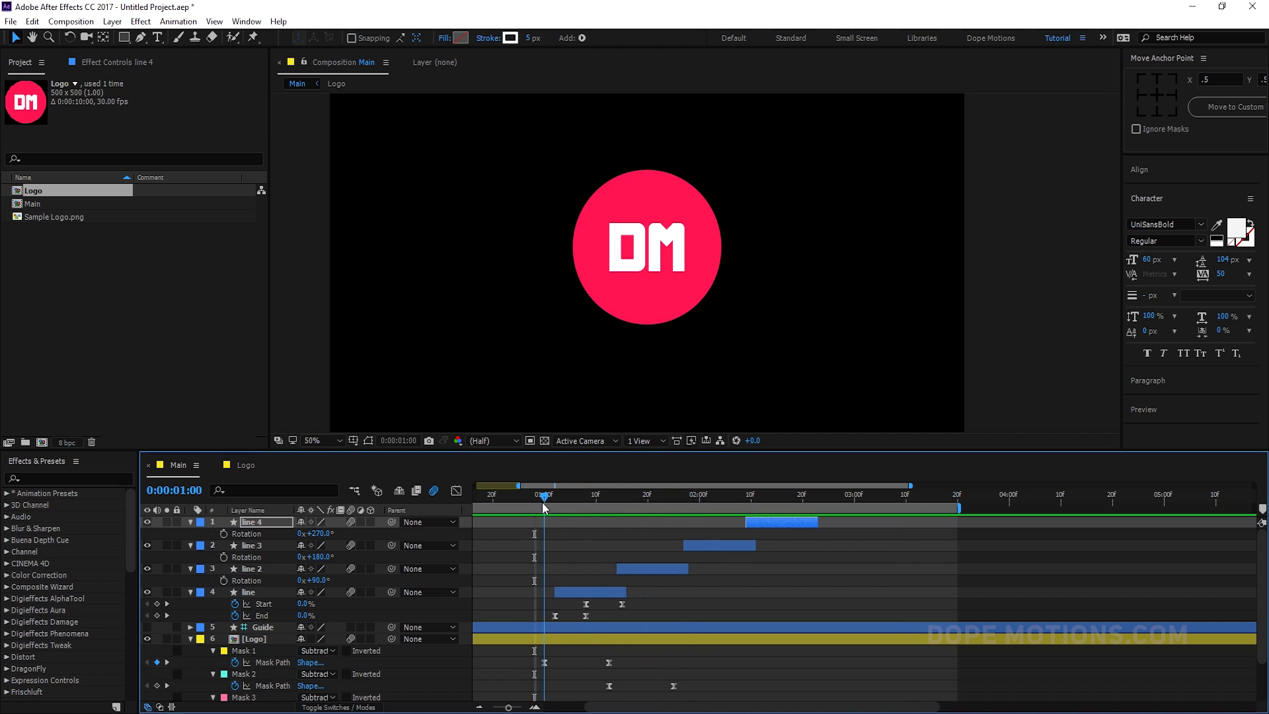
click(540, 496)
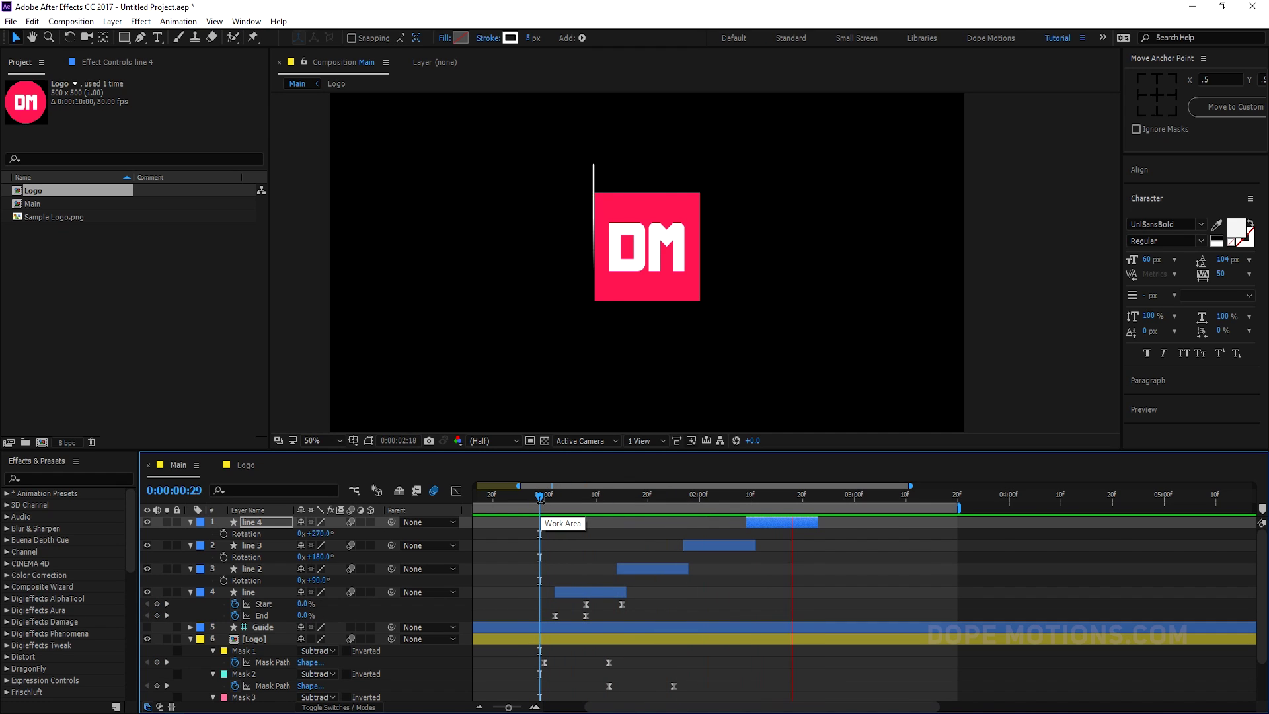
click(730, 497)
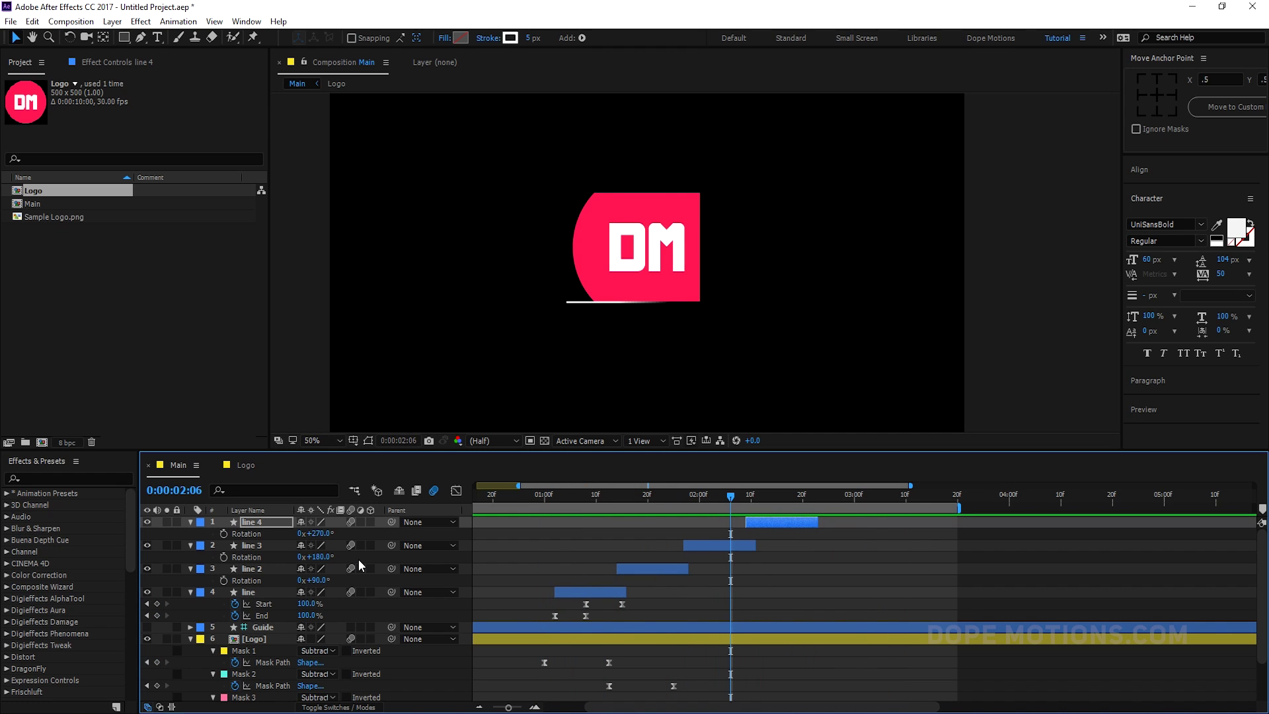
- Collapse the properties of all layers in the Main composition and clear the layer selection
key(ctrl+a)
key(u)
click(287, 624)
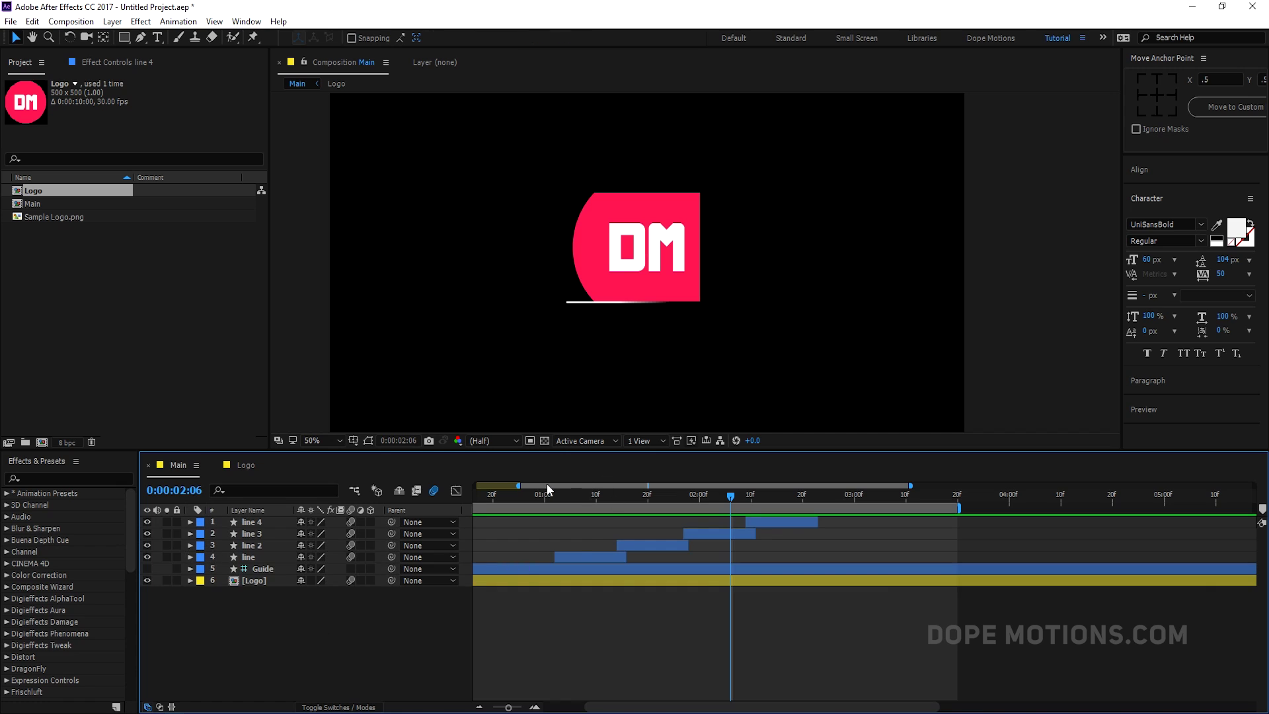
- Preview the Main composition's animation from the start, and go to 0:00:01:17
key(minus)
drag(505, 494, 470, 495)
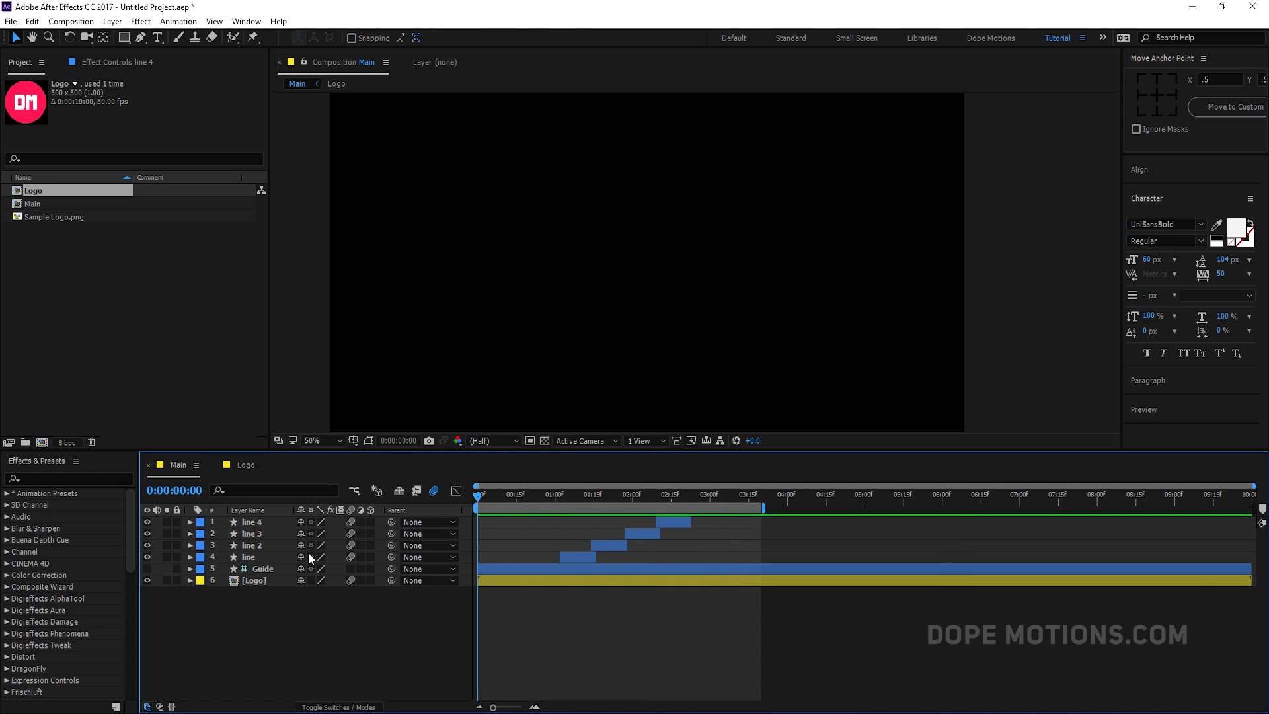
key(space)
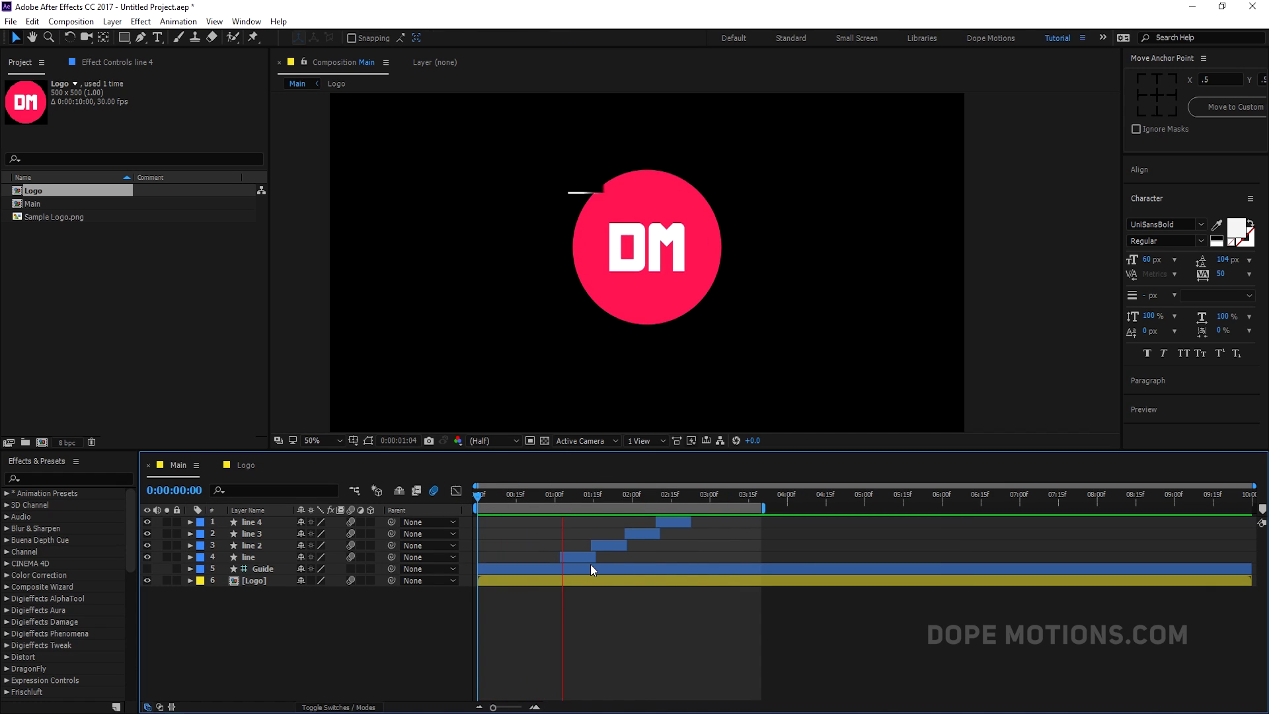
click(670, 496)
drag(652, 494, 599, 511)
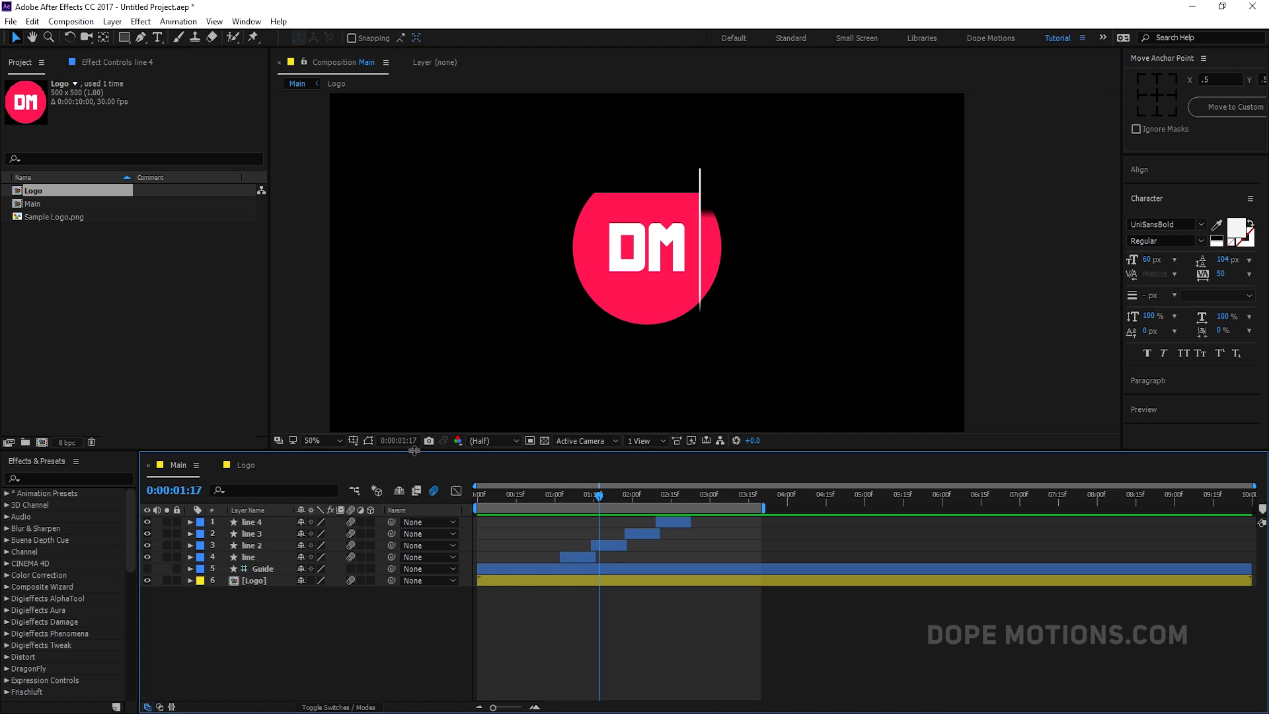
drag(413, 452, 411, 492)
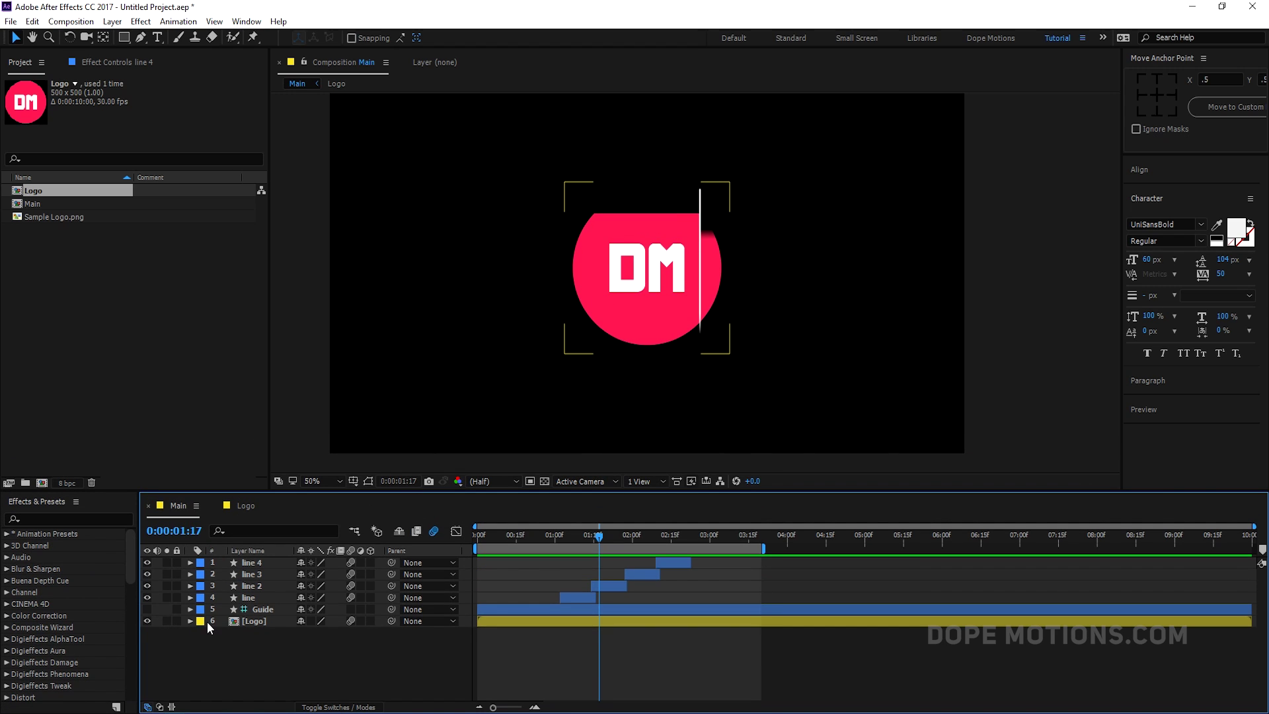
- Cut the Sample Logo.png layer from the Logo composition and paste it into the Main composition
click(247, 618)
click(252, 634)
double_click(258, 620)
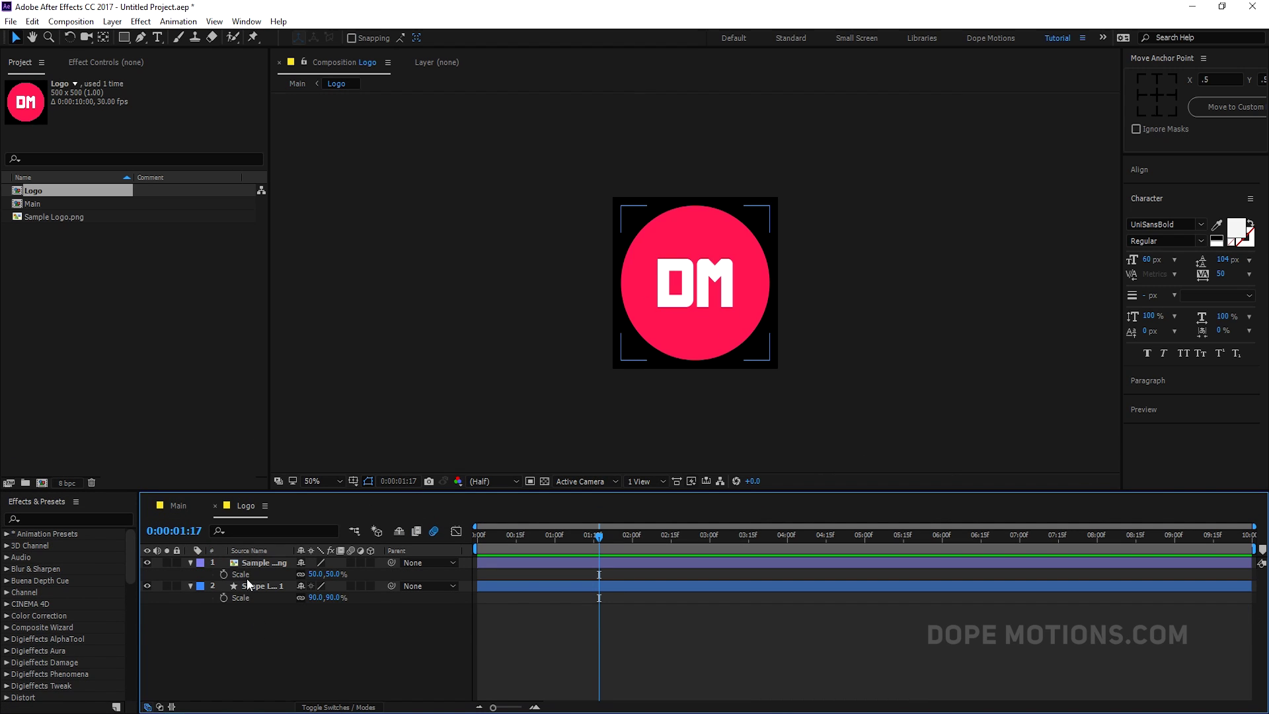
key(s)
click(191, 574)
click(261, 563)
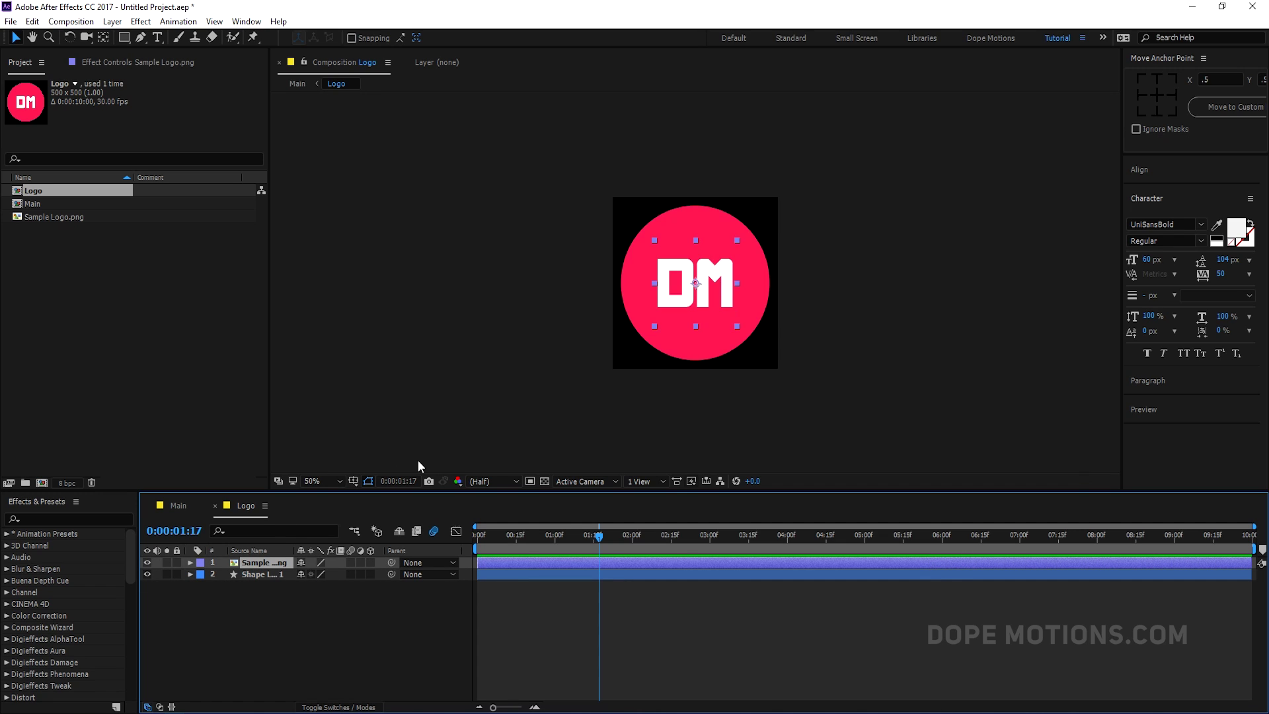
key(Delete)
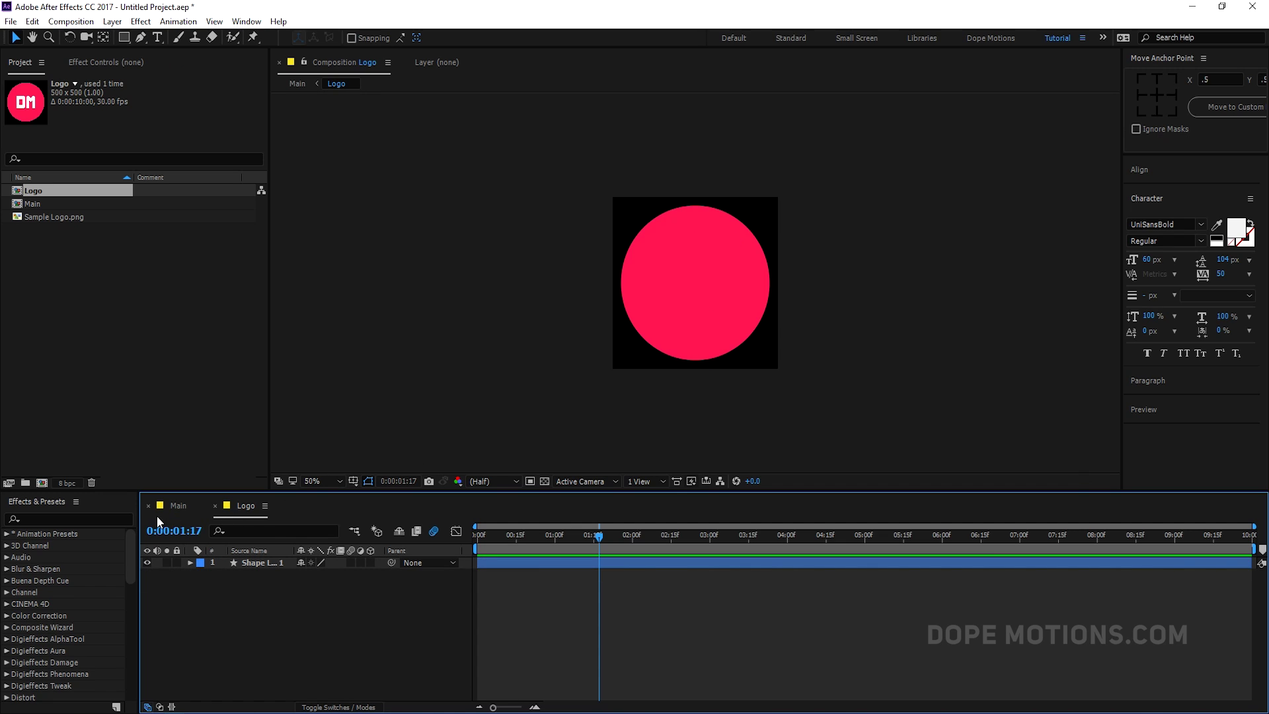
click(179, 505)
key(ctrl+v)
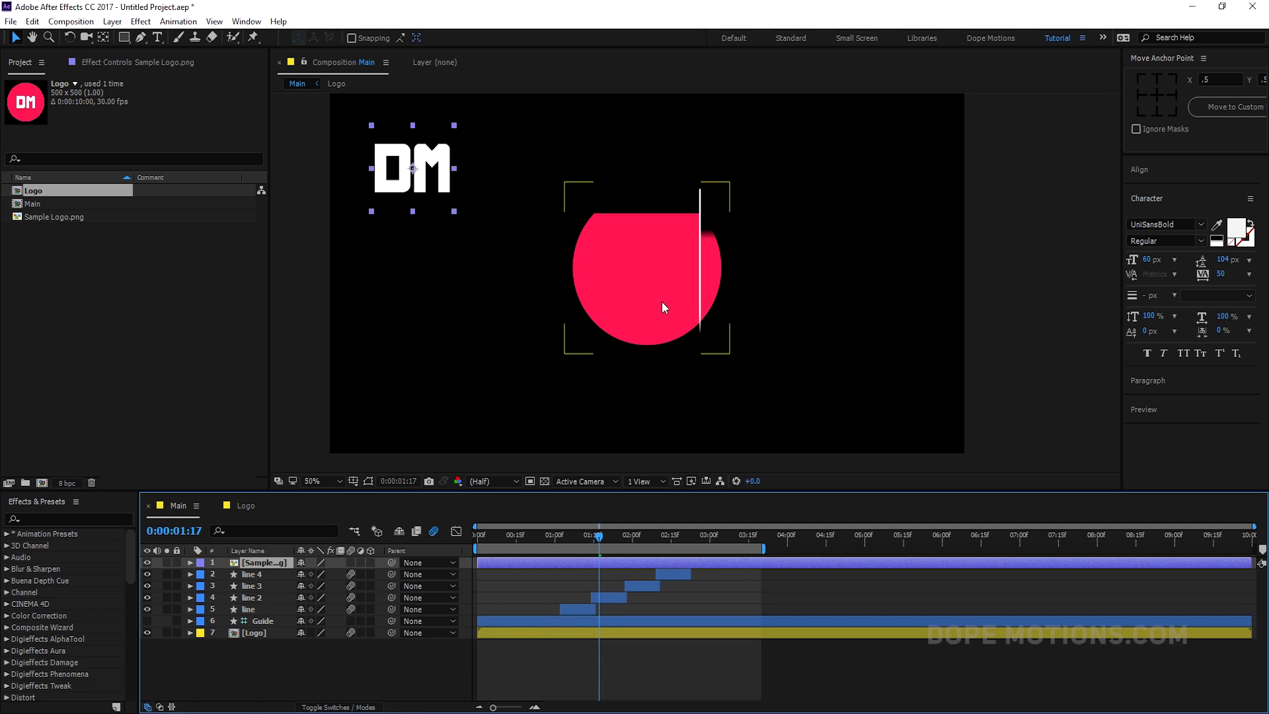
- Center the pasted Sample Logo.png layer horizontally and vertically in the composition
click(1141, 170)
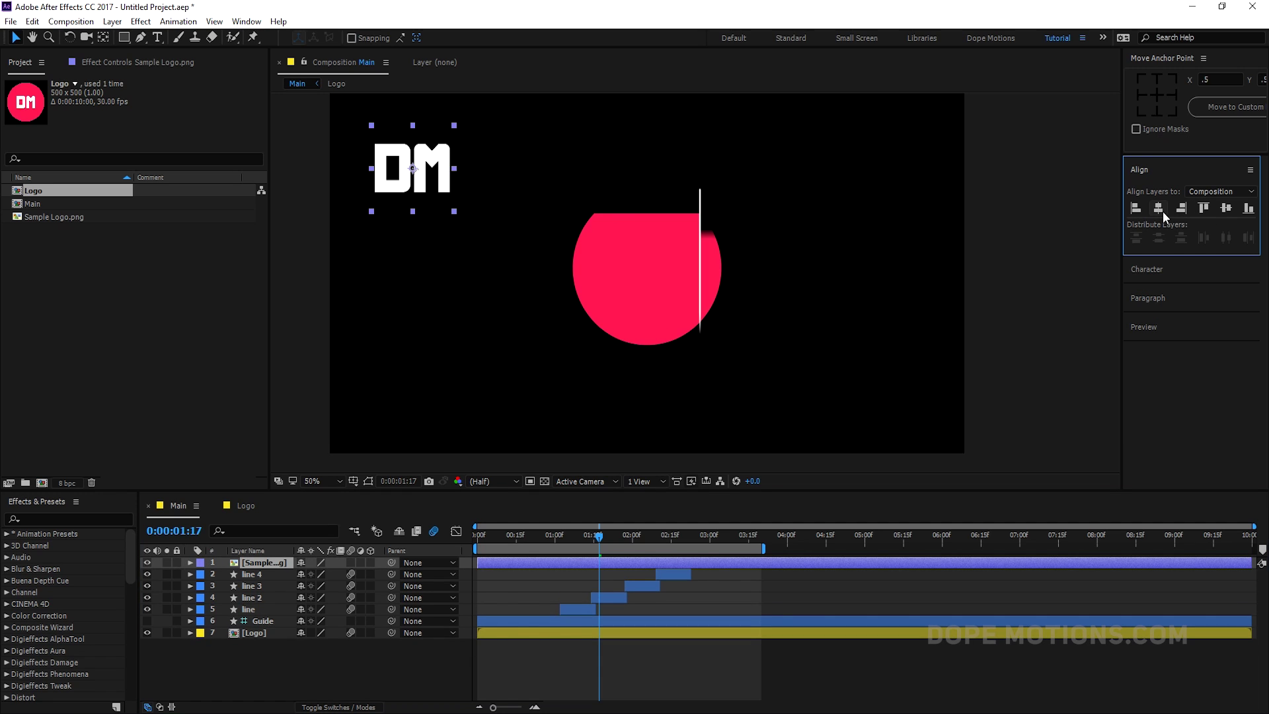
click(1161, 210)
click(1221, 209)
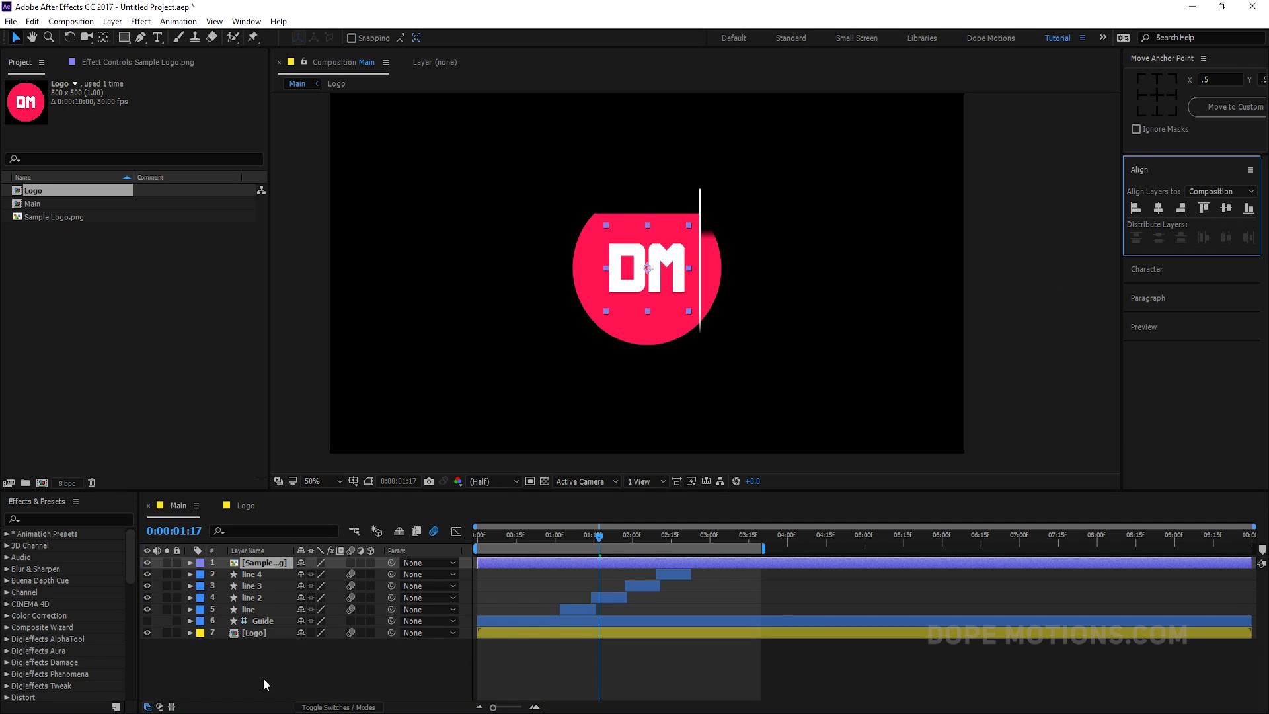
- Duplicate the Logo layer as matte_01 and place the copy directly above the Sample Logo.png layer
click(255, 633)
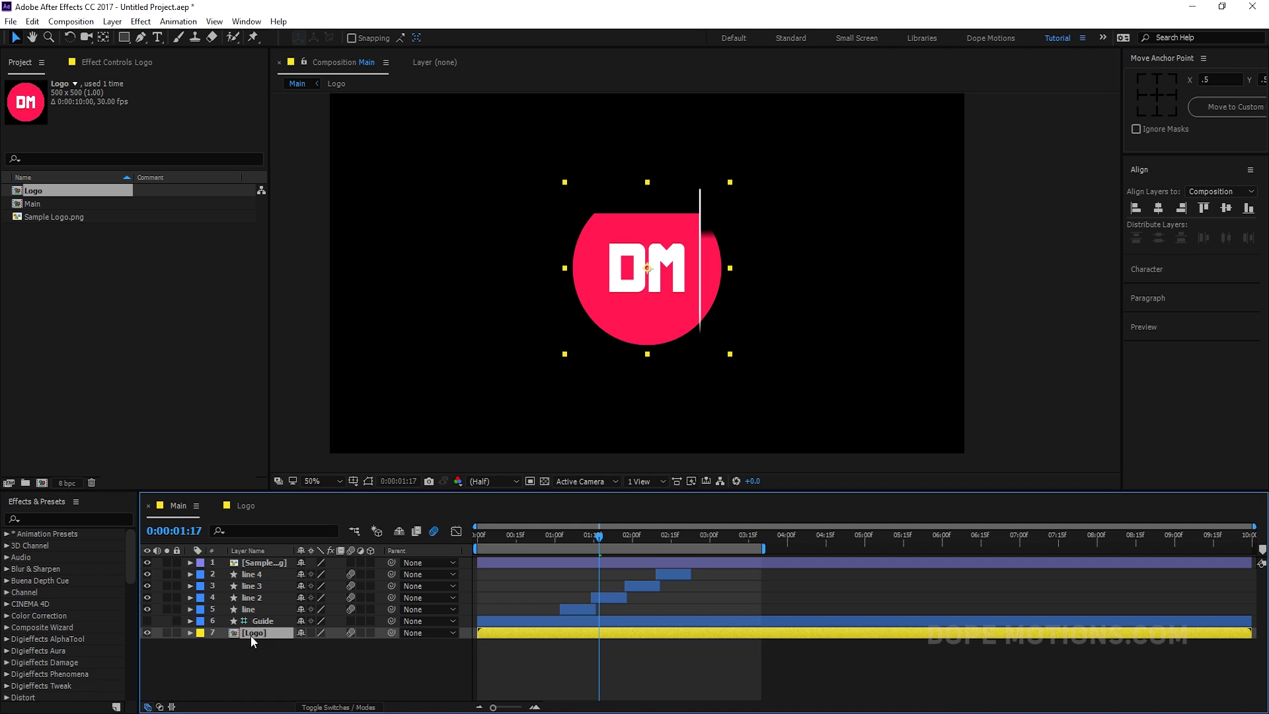
key(ctrl+d)
key(Return)
text(matte_01)
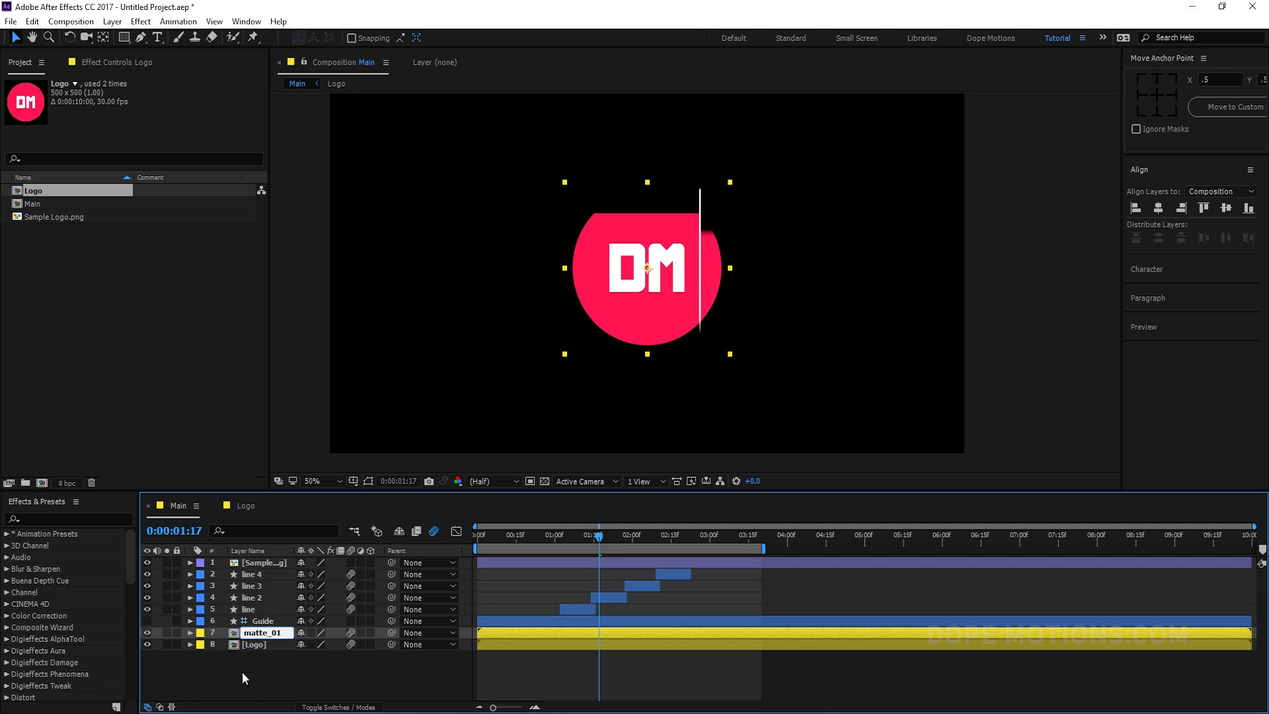
click(251, 664)
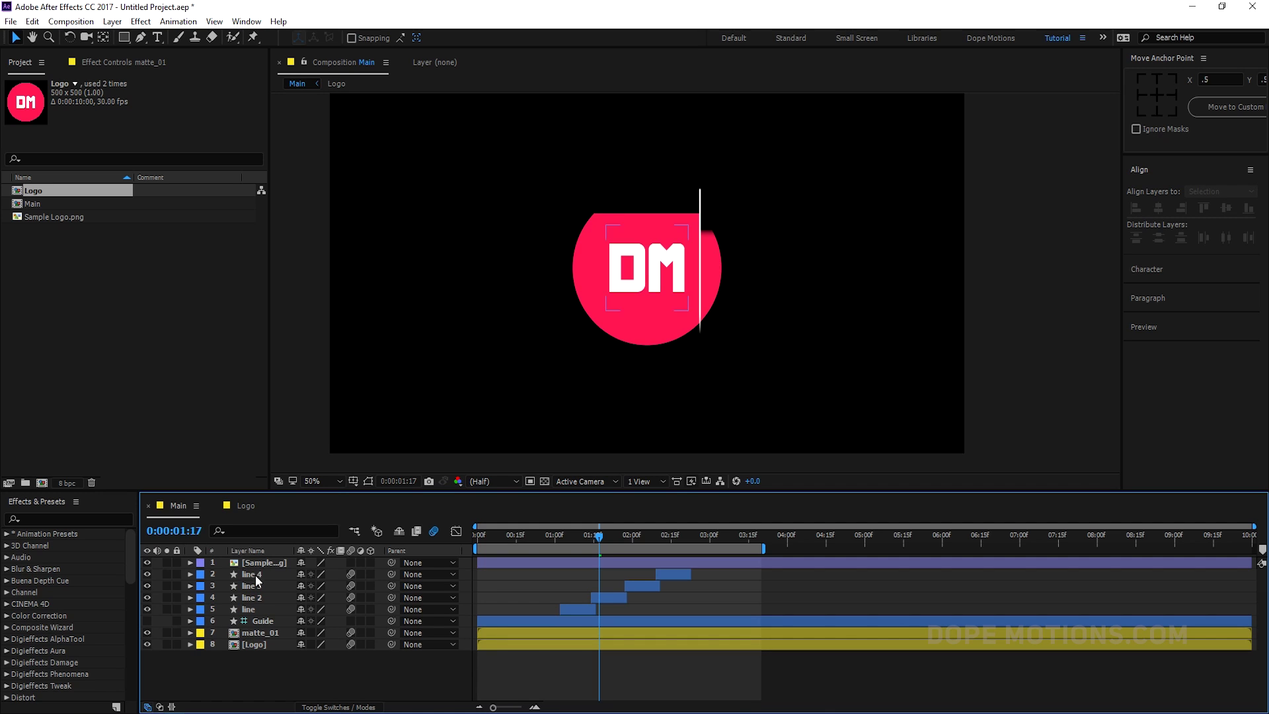
drag(253, 632, 253, 559)
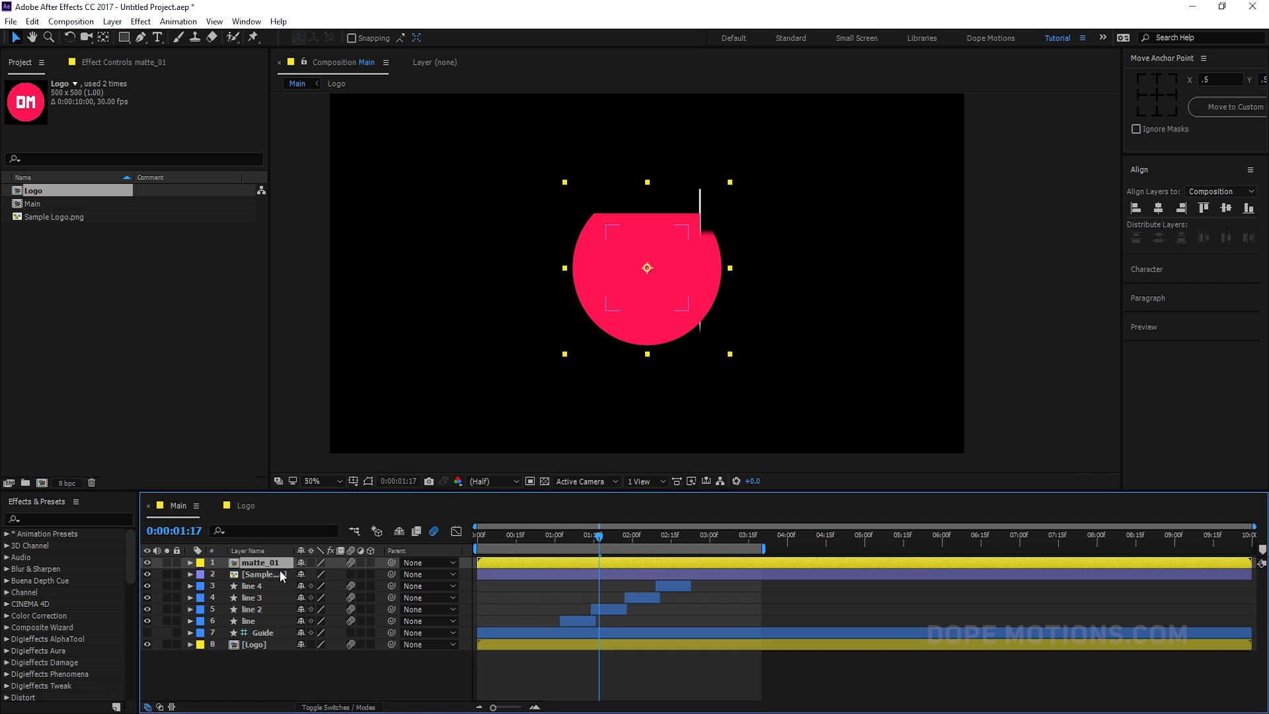
- Show the track matte options and set Sample Logo.png to use matte_01 as its alpha matte
click(279, 571)
drag(295, 550, 327, 550)
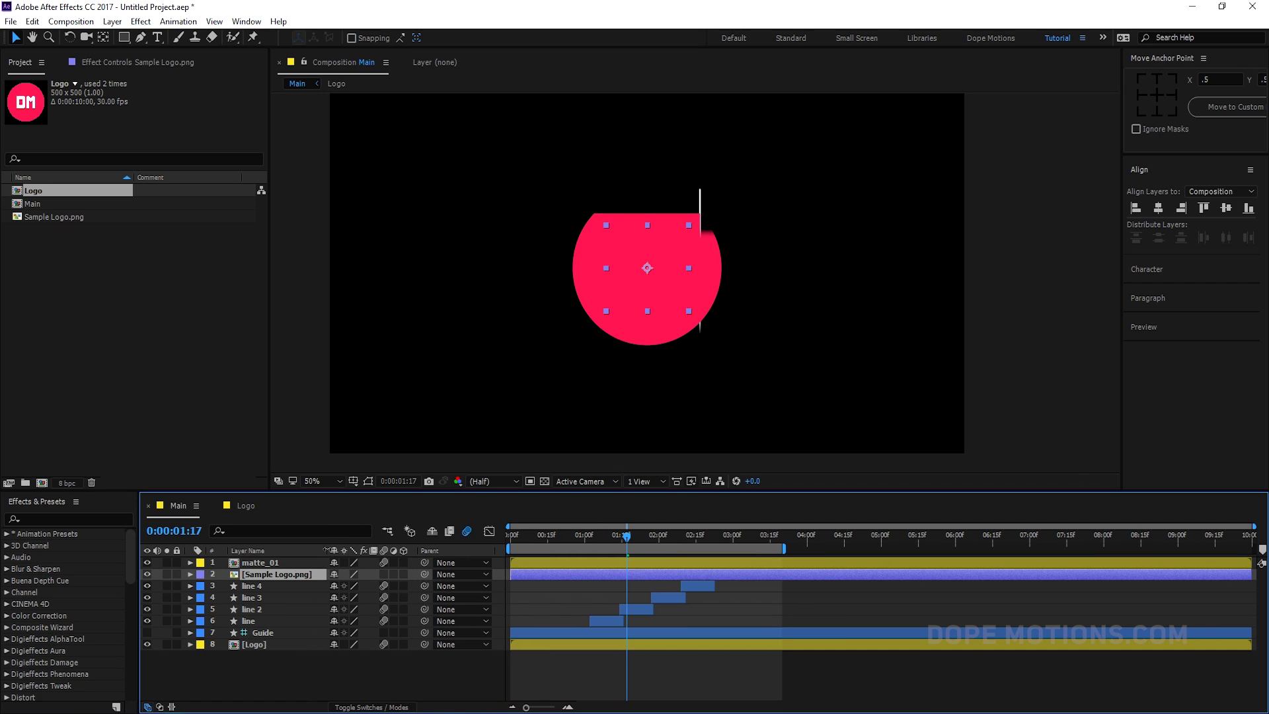
click(159, 706)
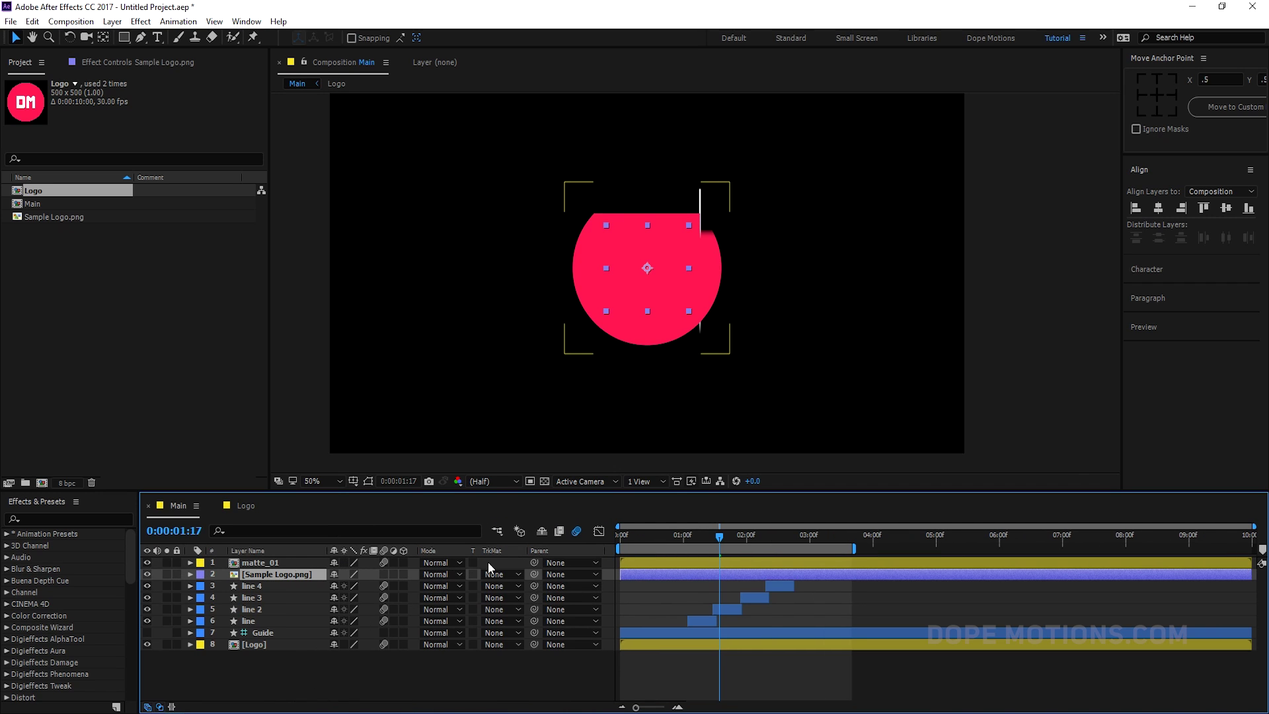
click(501, 574)
click(510, 609)
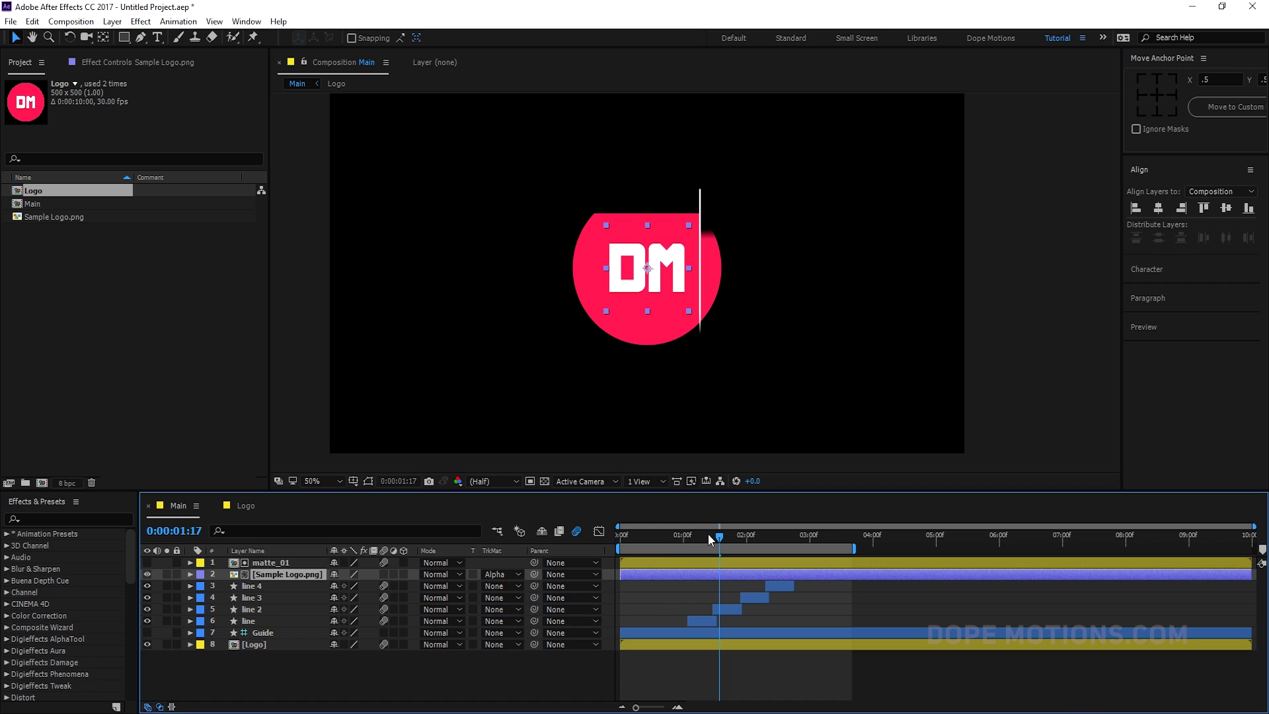
- Add Position and Rotation keyframes to Sample Logo.png at 0:00:02:23, where line 4 ends
key(equal)
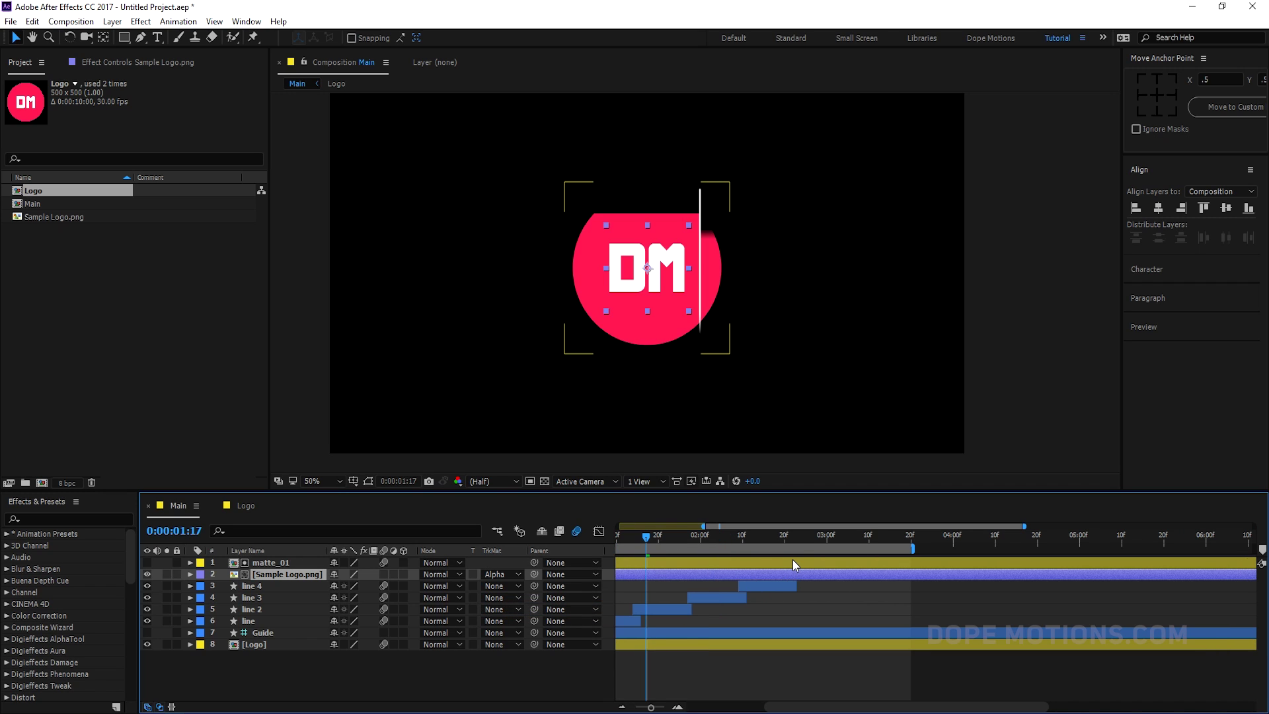
drag(791, 538, 795, 537)
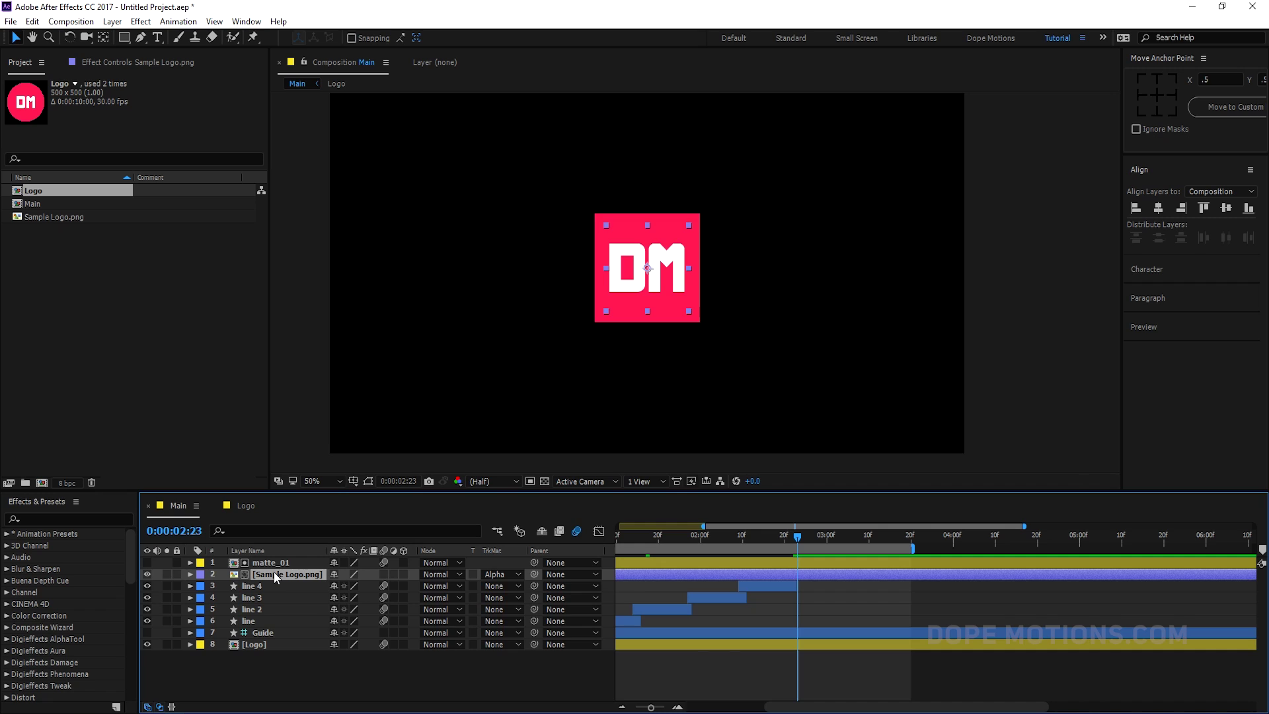
key(p)
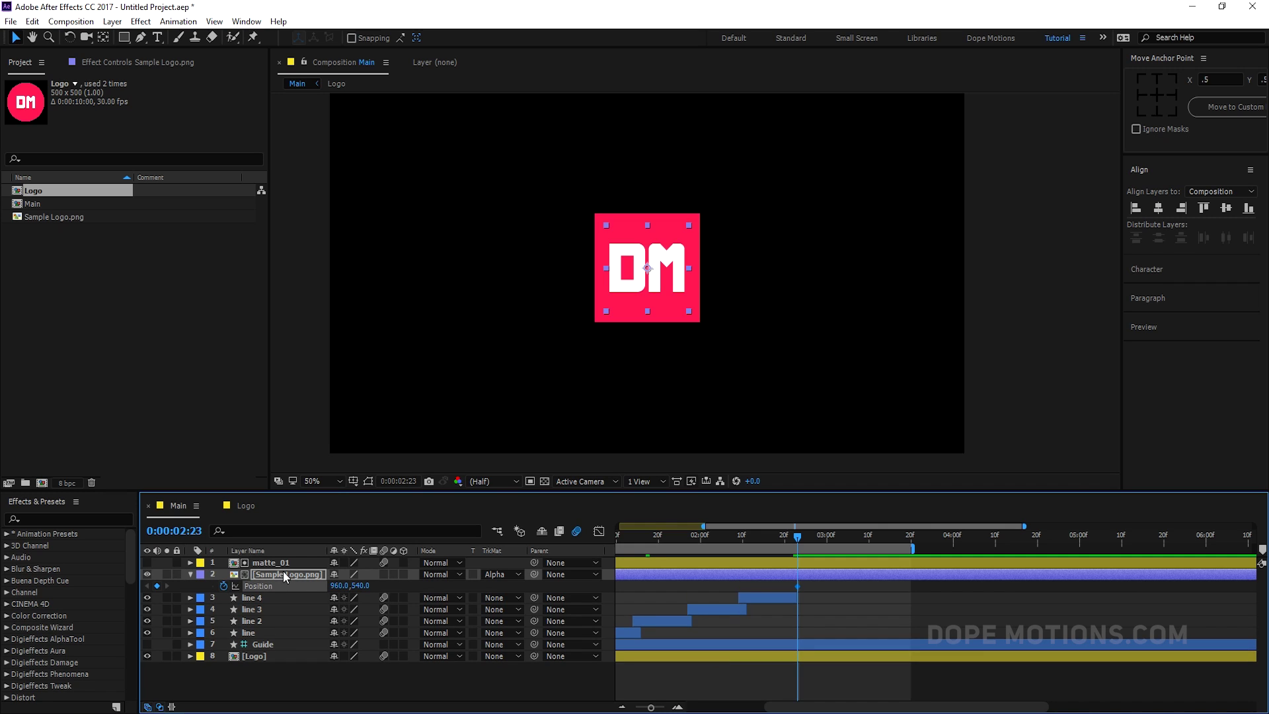
key(r)
click(224, 586)
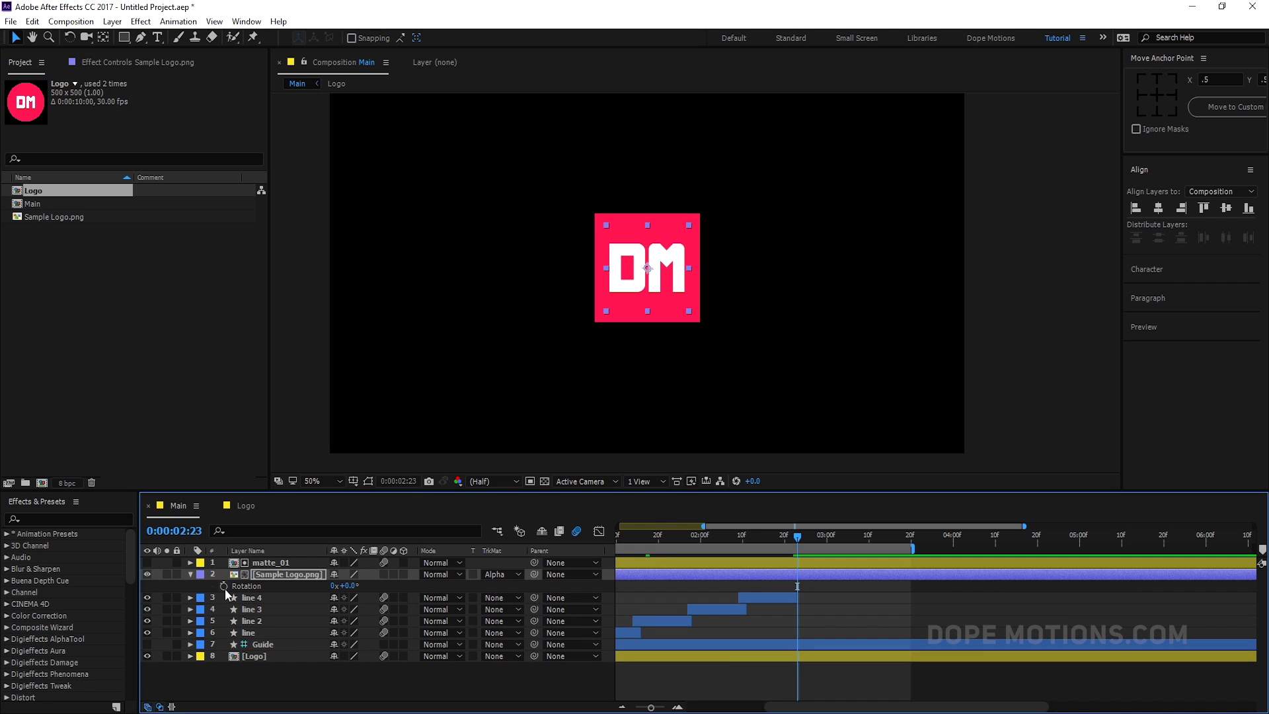
key(alt+shift+p)
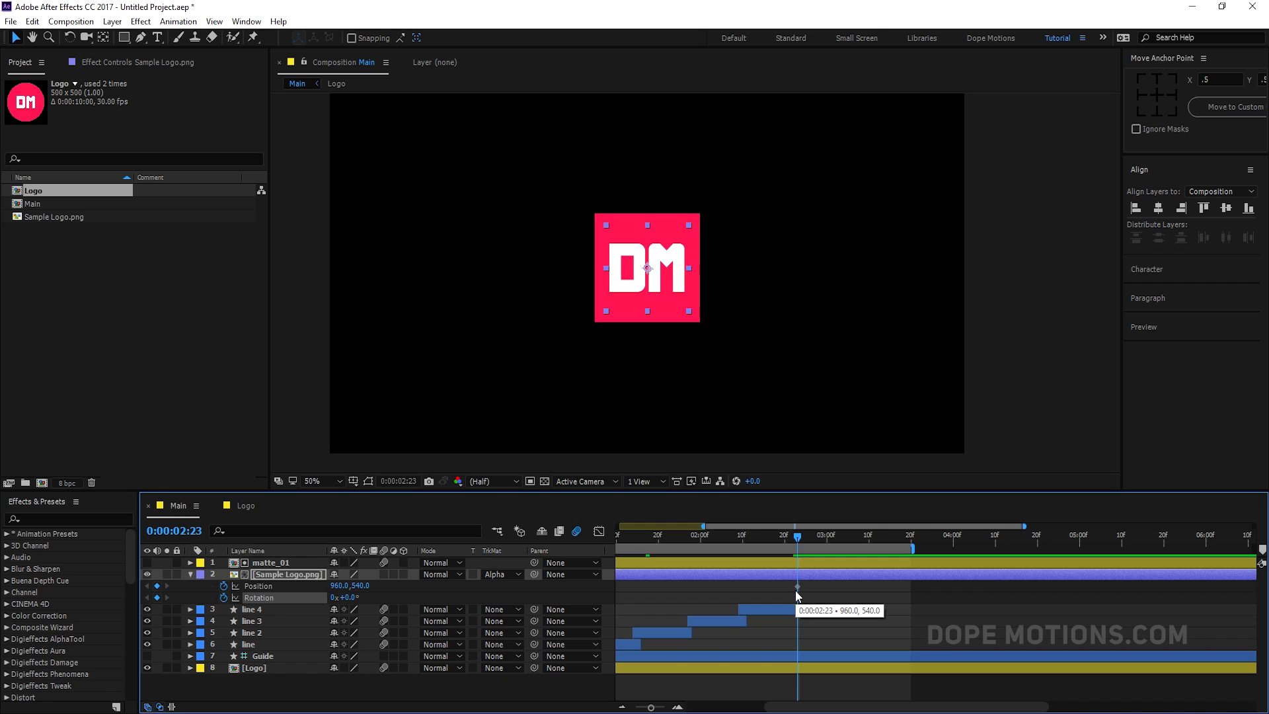
- Move Sample Logo.png's Position and Rotation keyframes to about 0:00:03:19, and clear the selection
drag(789, 589, 806, 605)
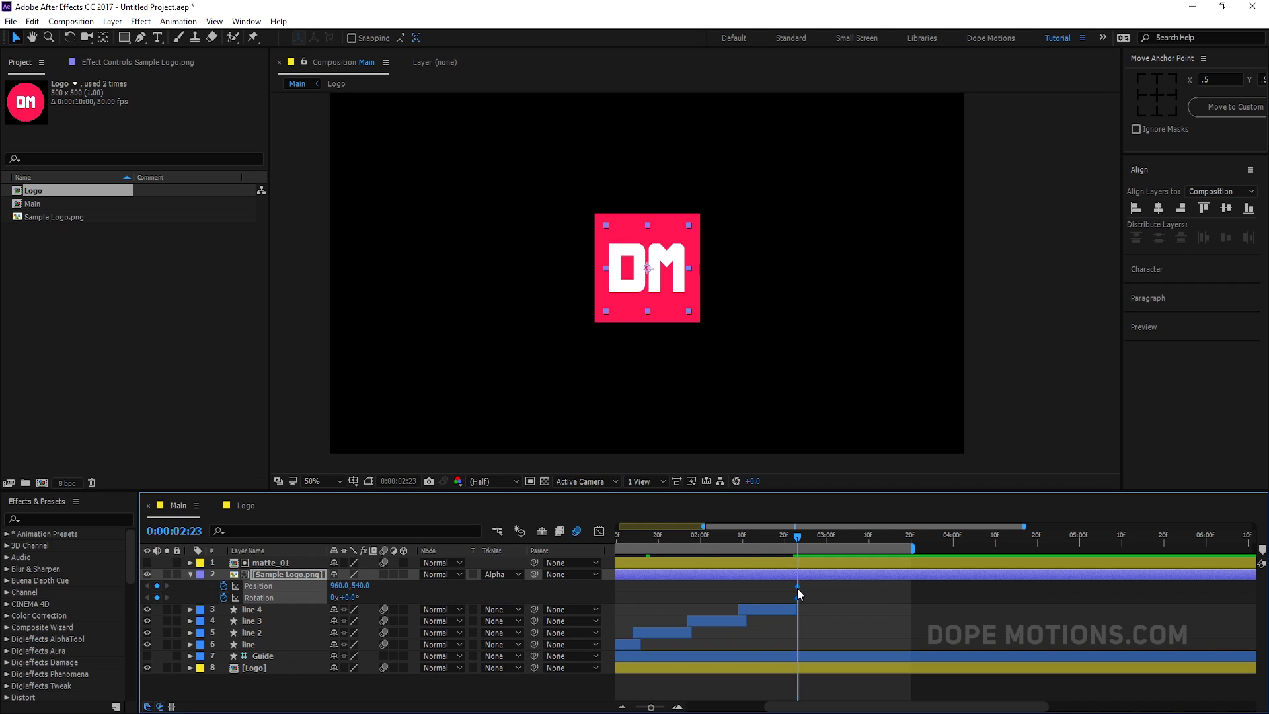
shift+click(797, 586)
drag(785, 581, 906, 592)
click(688, 593)
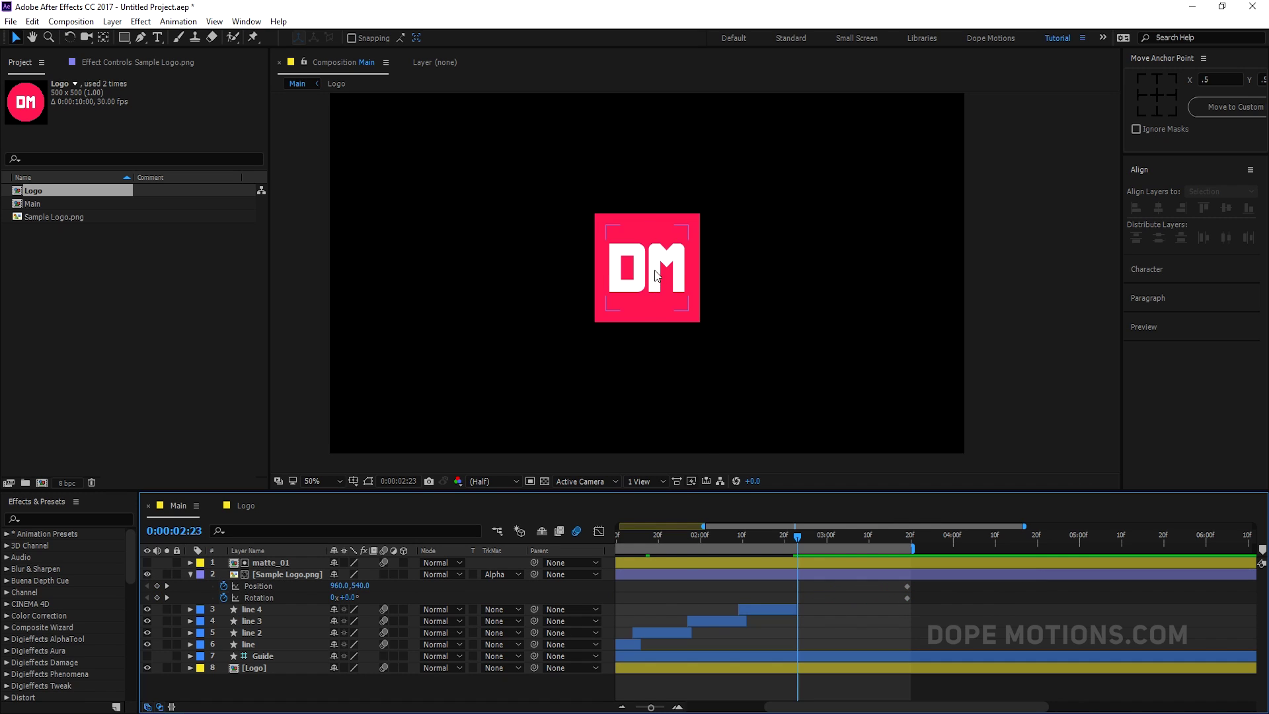
- At 0:00:02:23, set Sample Logo.png's position to 960, 156 above the square and its rotation to -45°
drag(658, 270, 666, 142)
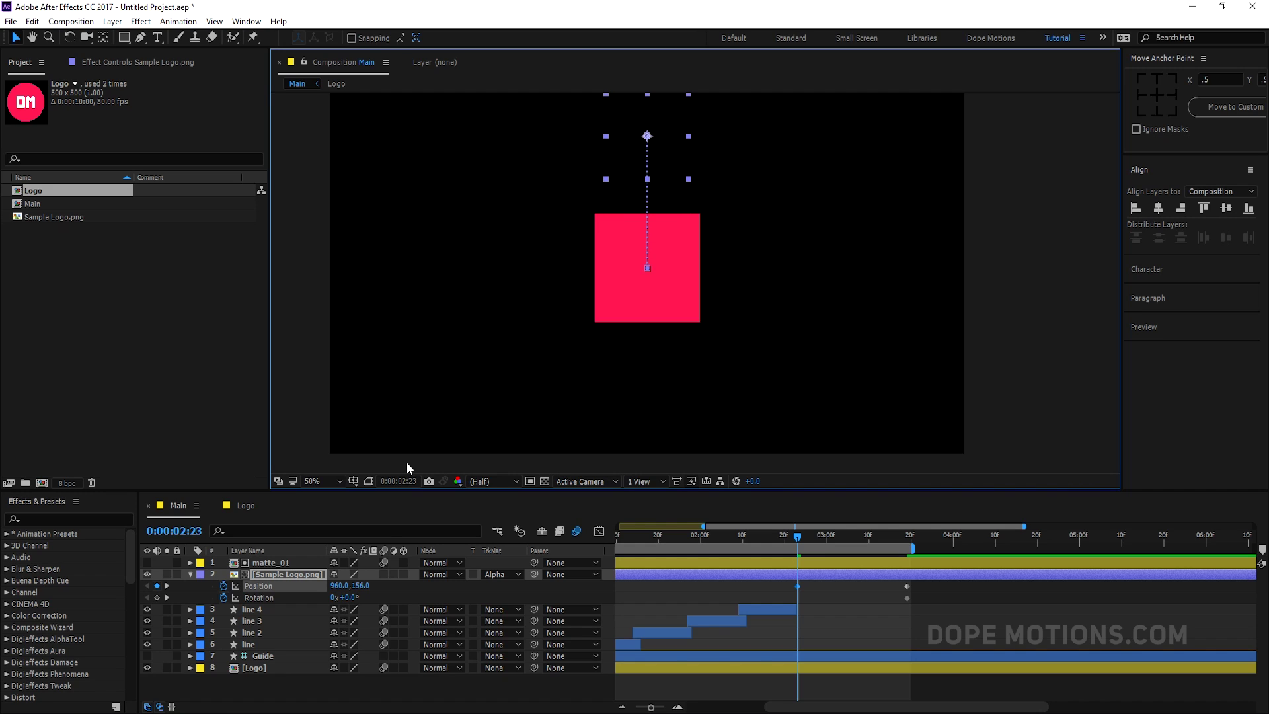
click(347, 597)
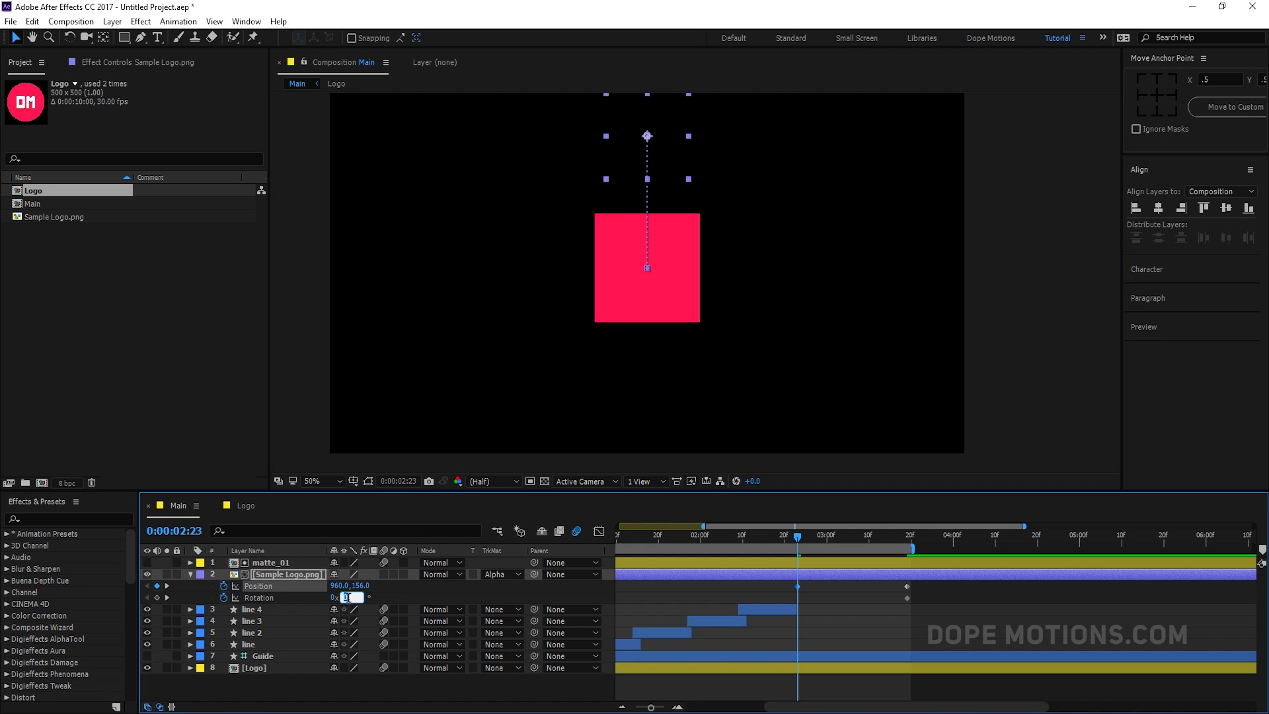
text(-45)
key(Return)
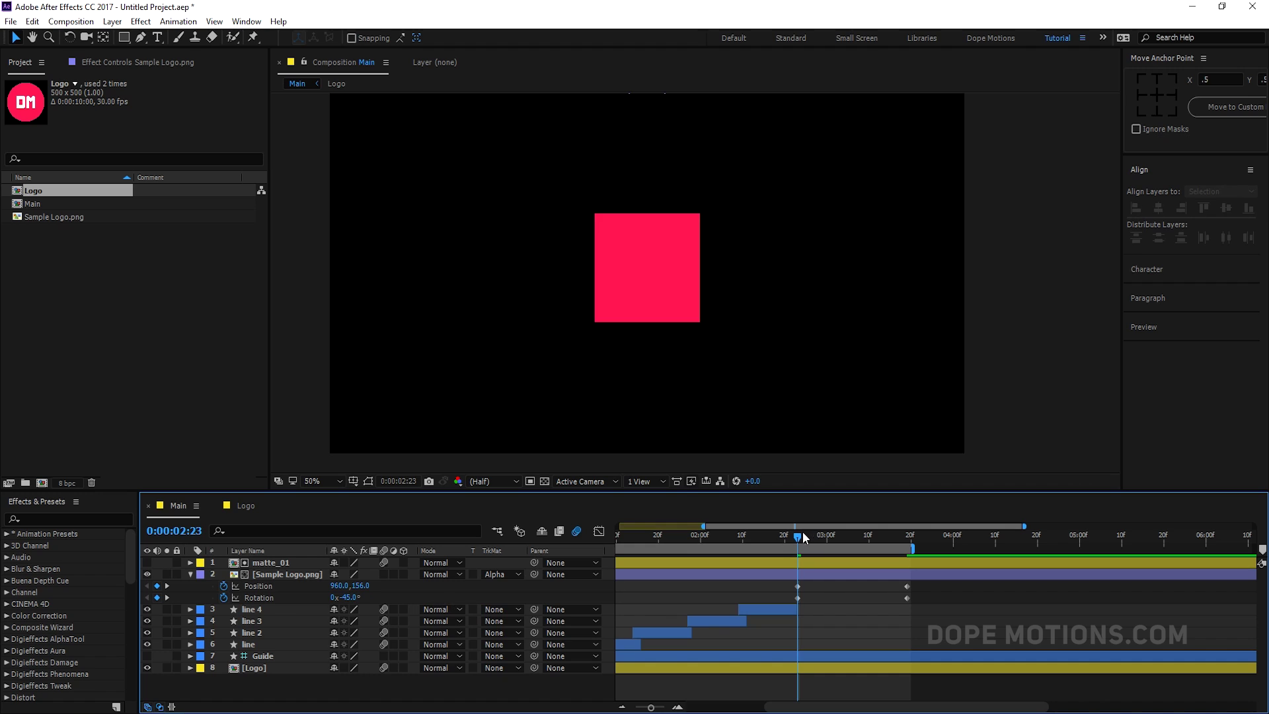
- Apply Easy Ease to Sample Logo.png's Position and Rotation keyframes, and lengthen the incoming ease of the last keyframes in the speed graph
drag(796, 538, 885, 552)
drag(787, 580, 928, 619)
key(F9)
click(599, 532)
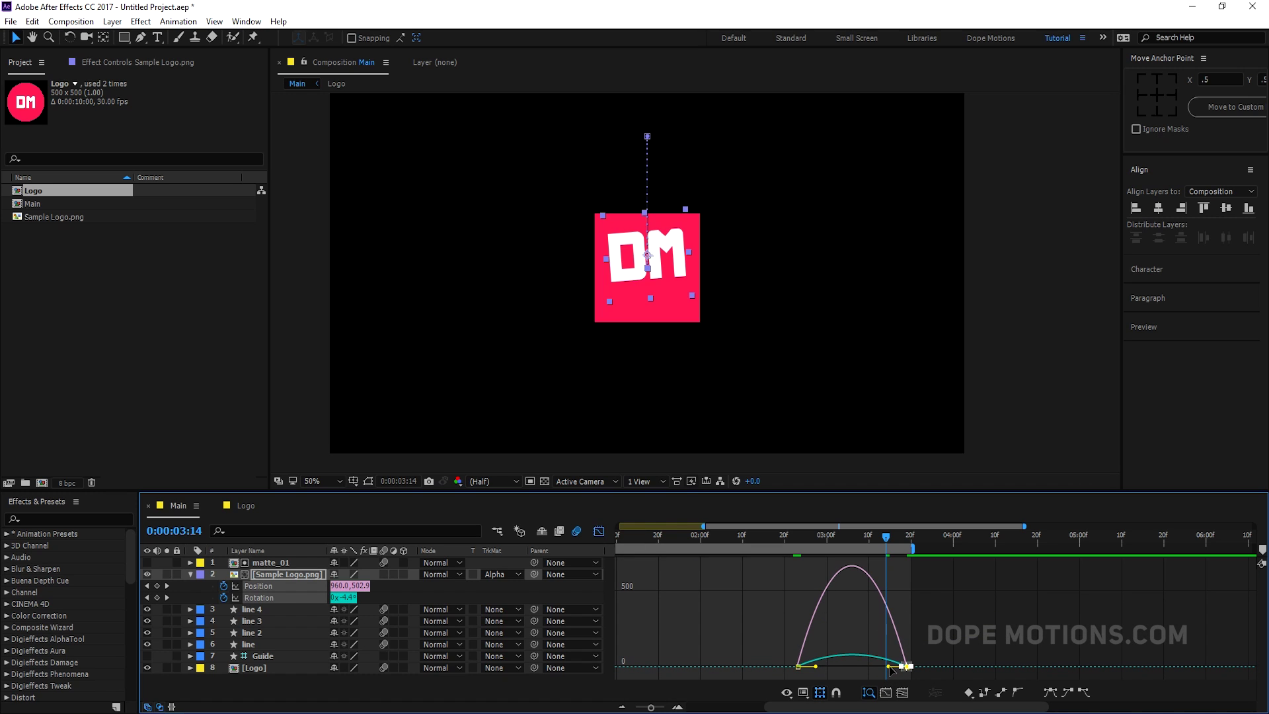
drag(889, 666, 845, 665)
drag(795, 532, 841, 532)
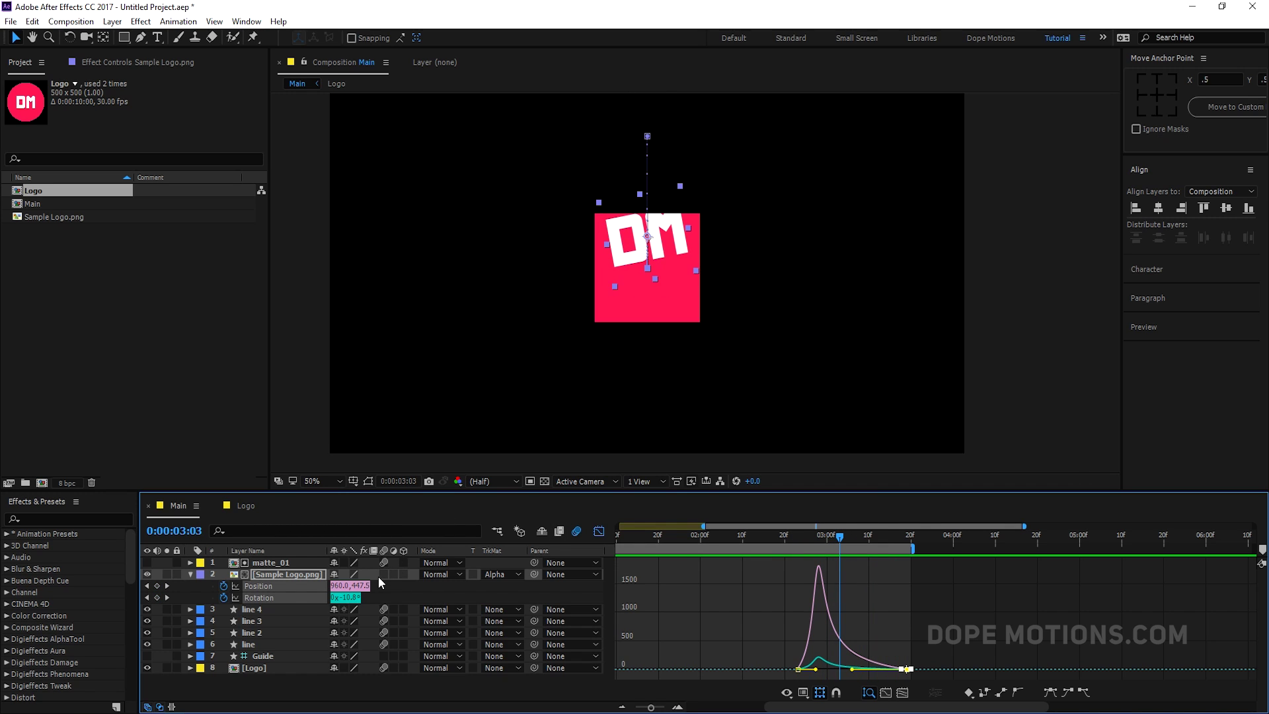
drag(839, 537, 887, 543)
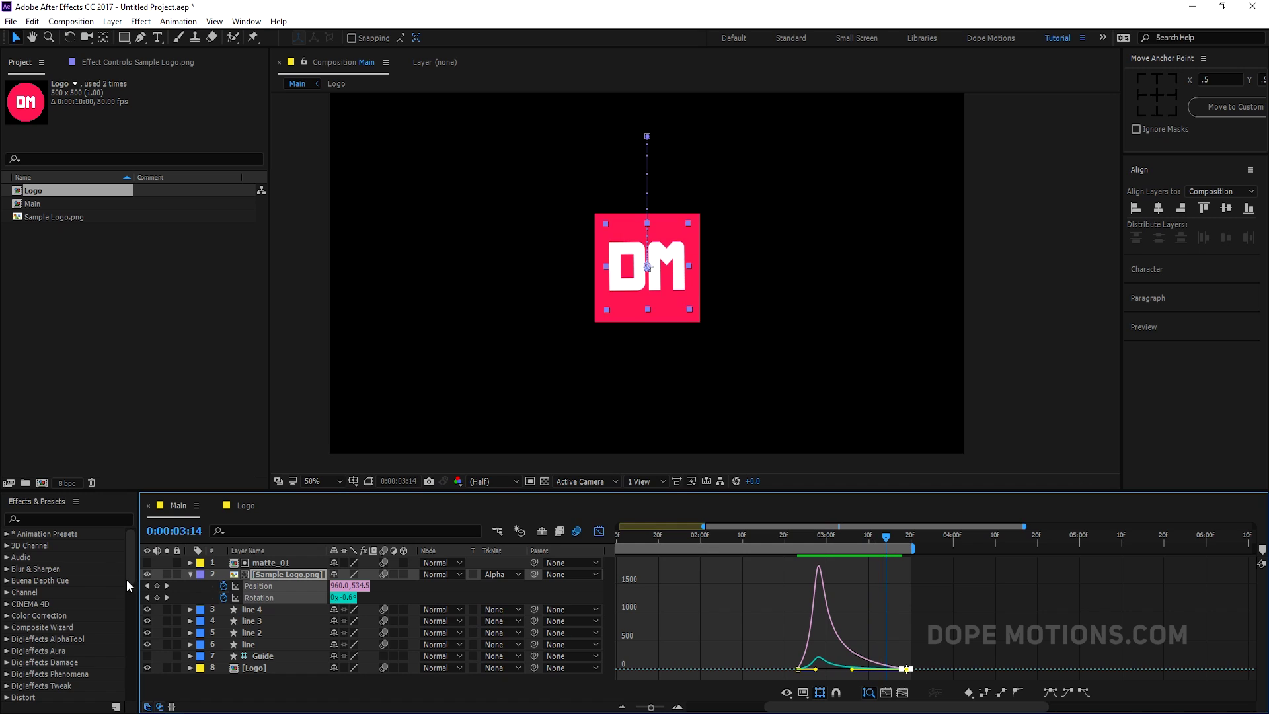
- Collapse Sample Logo.png's properties, clear the selection and close the graph editor
click(191, 574)
click(348, 682)
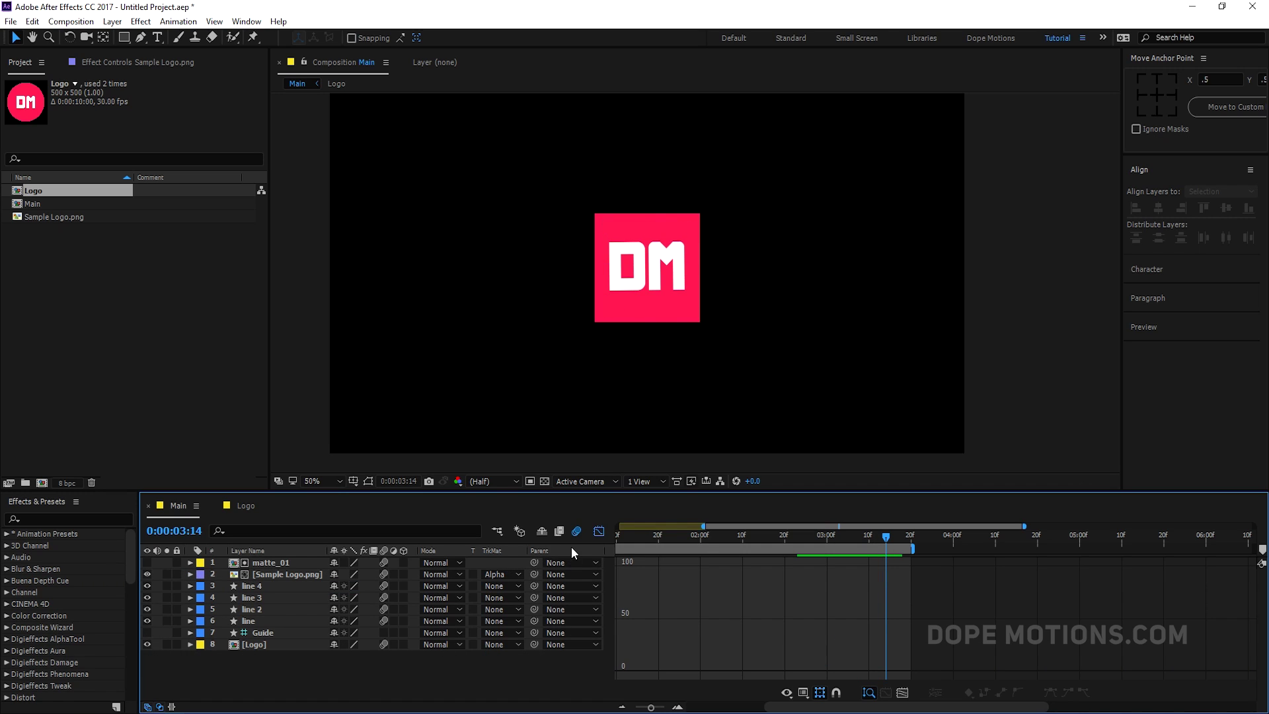
click(598, 532)
key(minus)
key(minus)
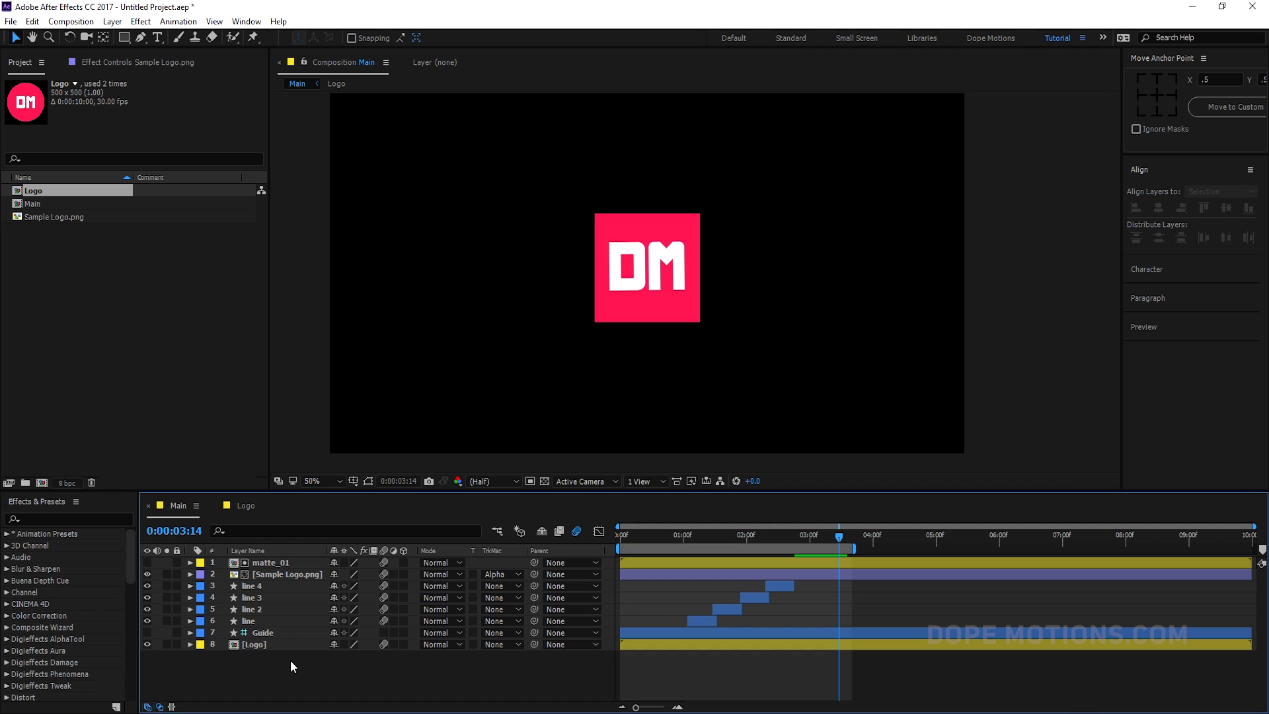
- Create a black 1920 × 1080 px solid named BG in the Main composition
key(ctrl+y)
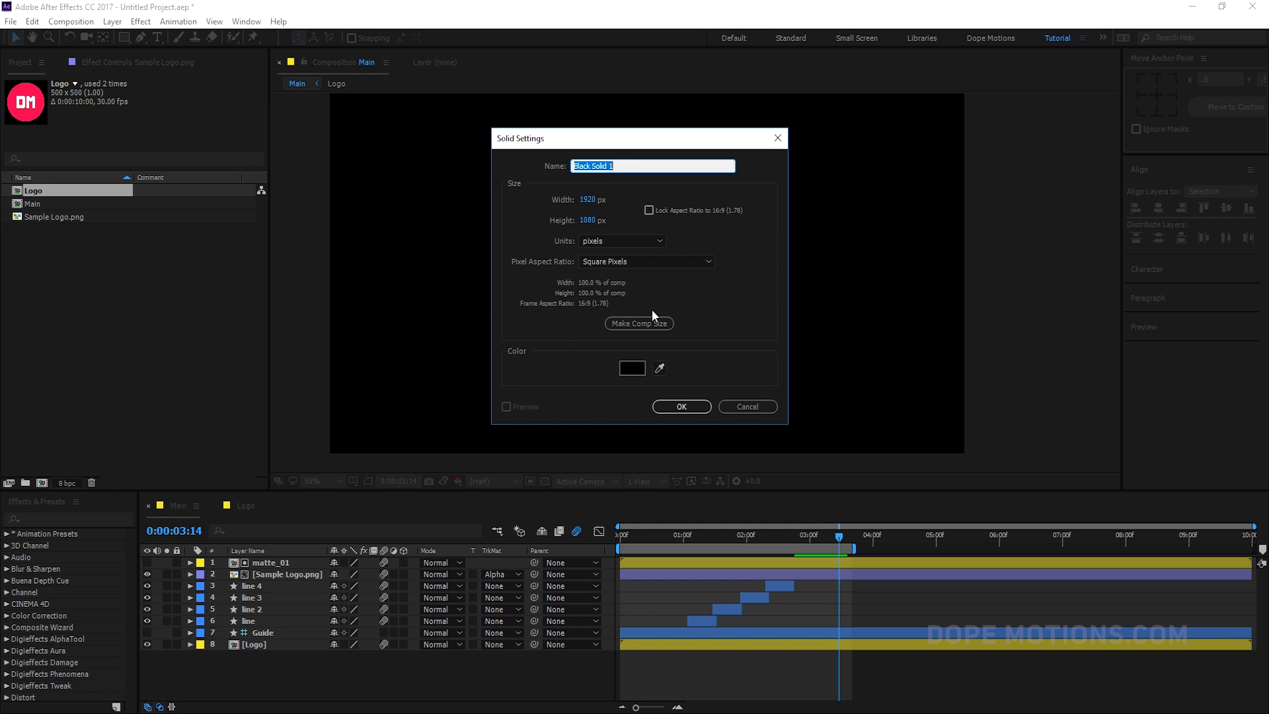
text(BG)
click(668, 407)
- Apply the 4-Color Gradient effect to the BG solid and move BG to the end of the layer stack
key(ctrl+space)
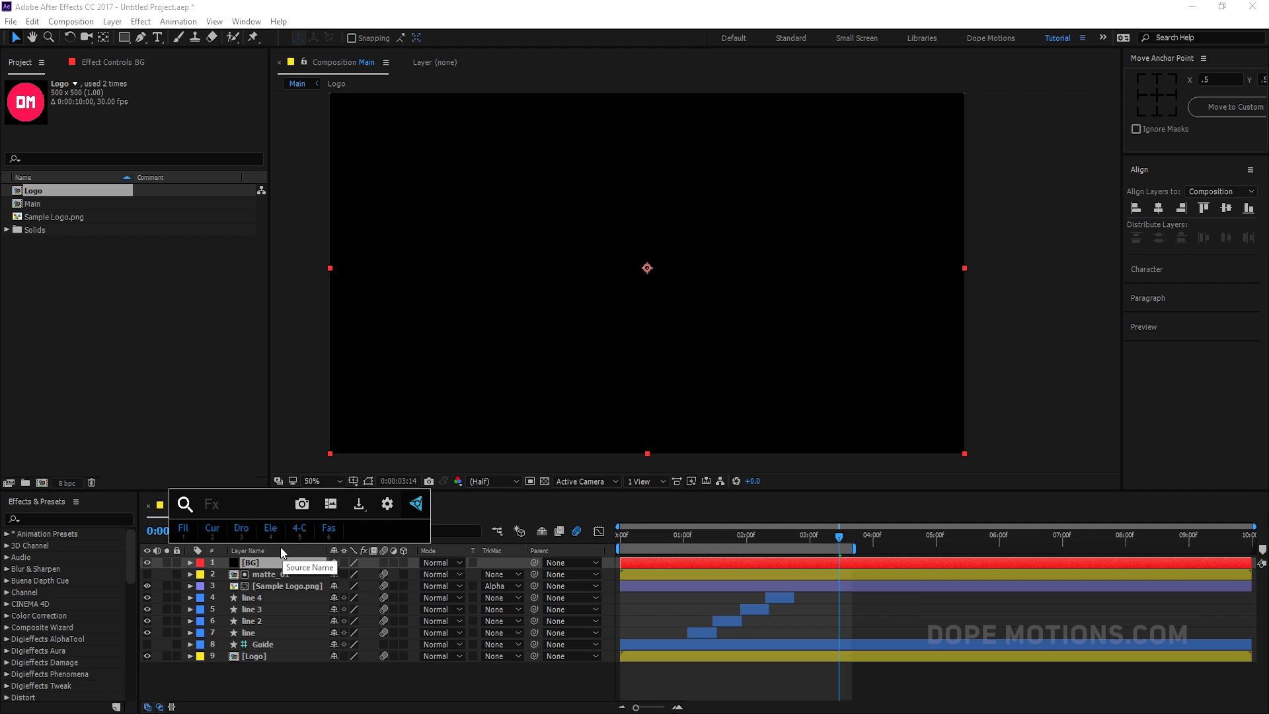
text(grad)
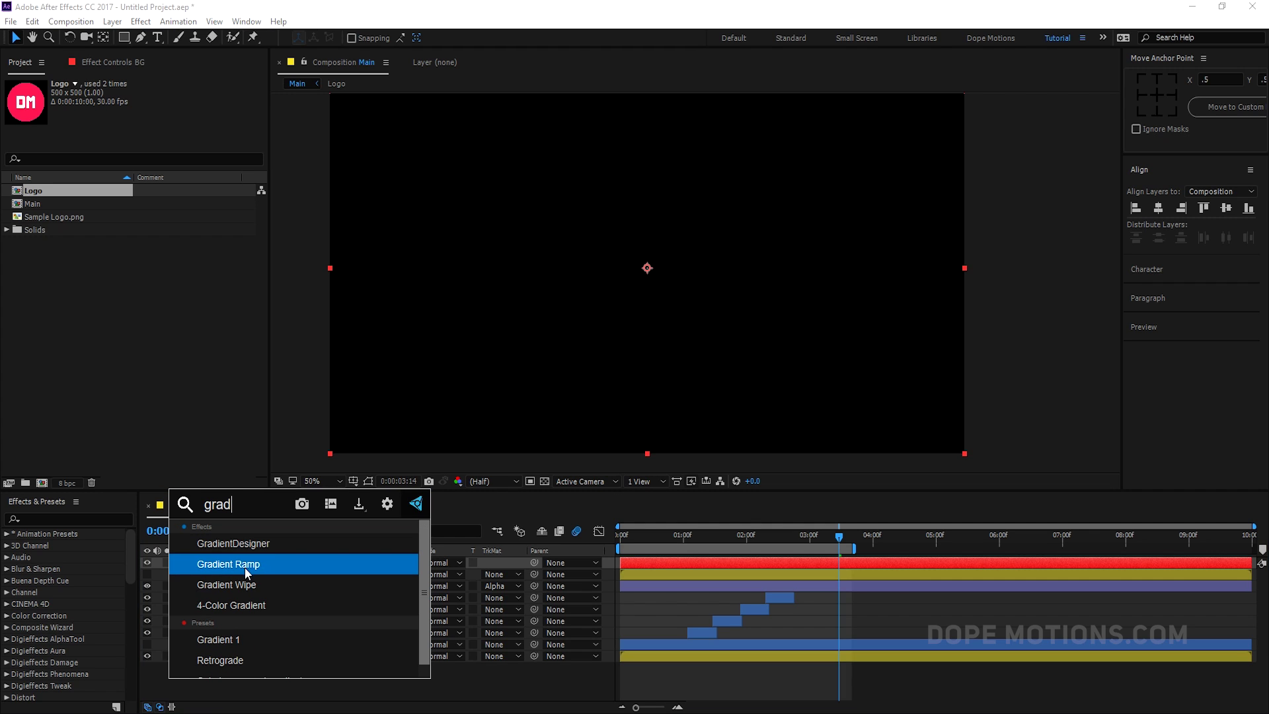
click(240, 606)
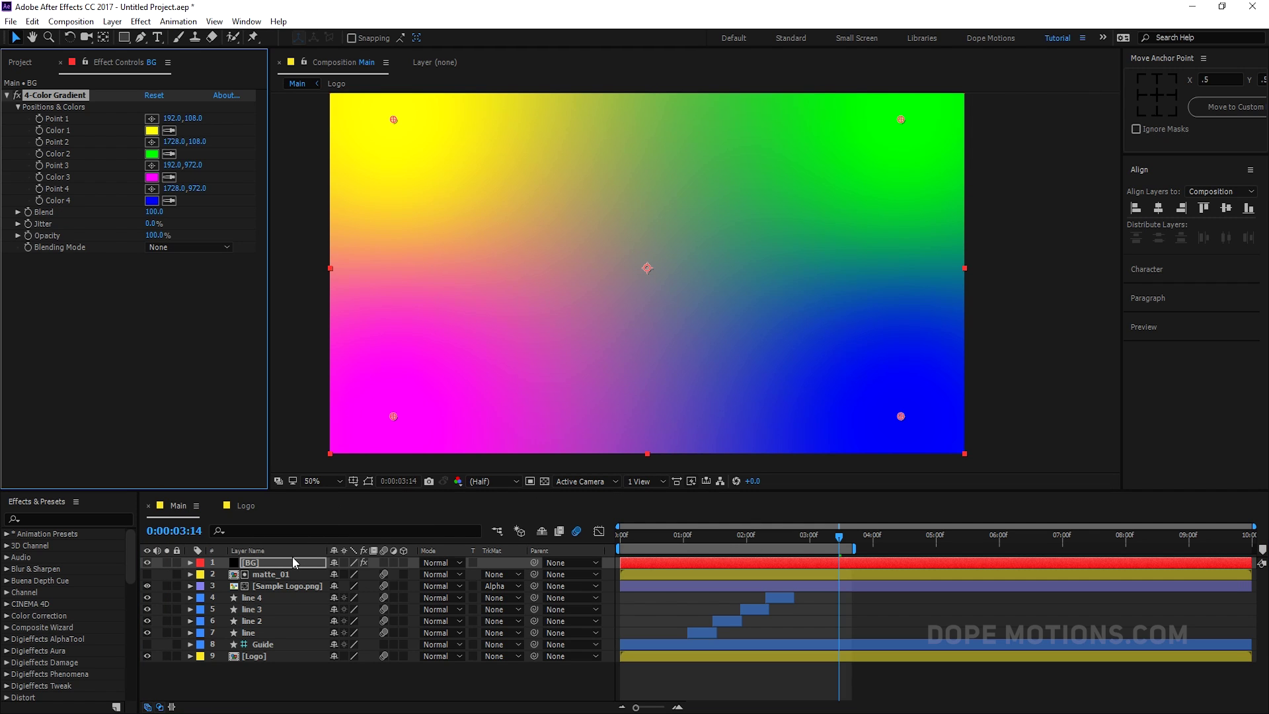
drag(297, 563, 293, 667)
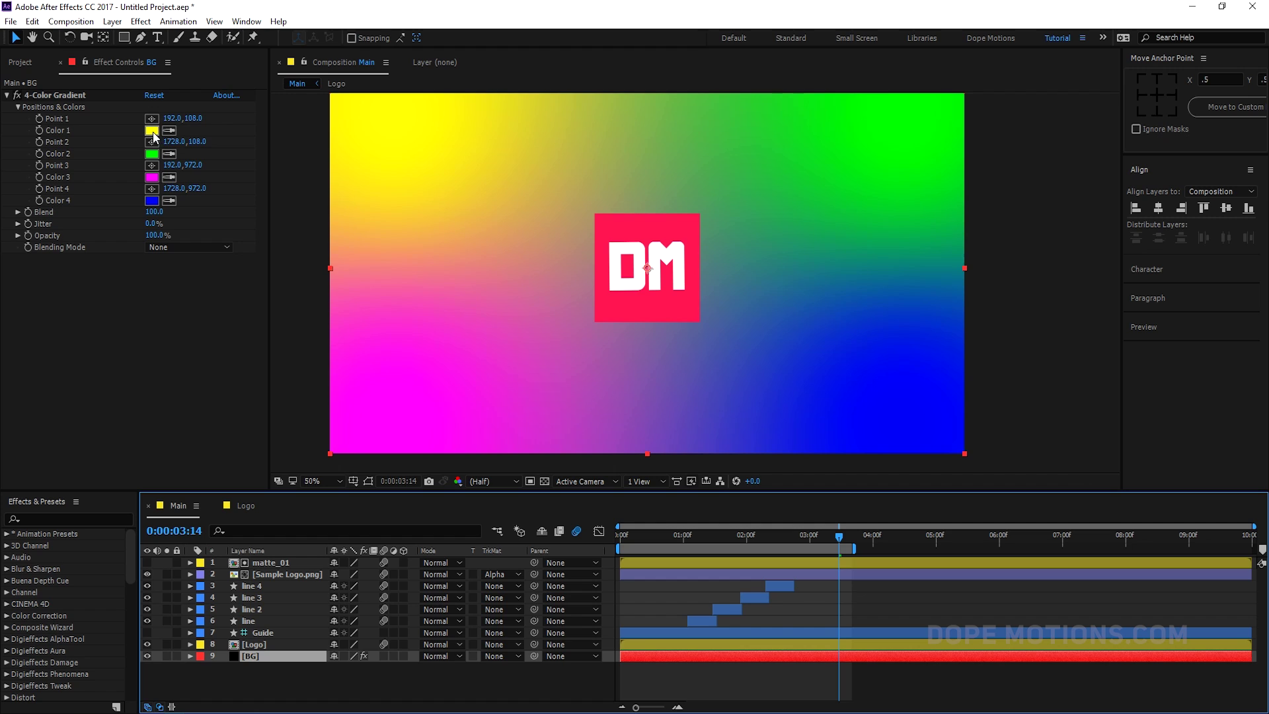
- Sample the logo square's pink as the gradient's Color 1 and set Color 2 to near-black 0C0C0C
click(169, 131)
click(679, 312)
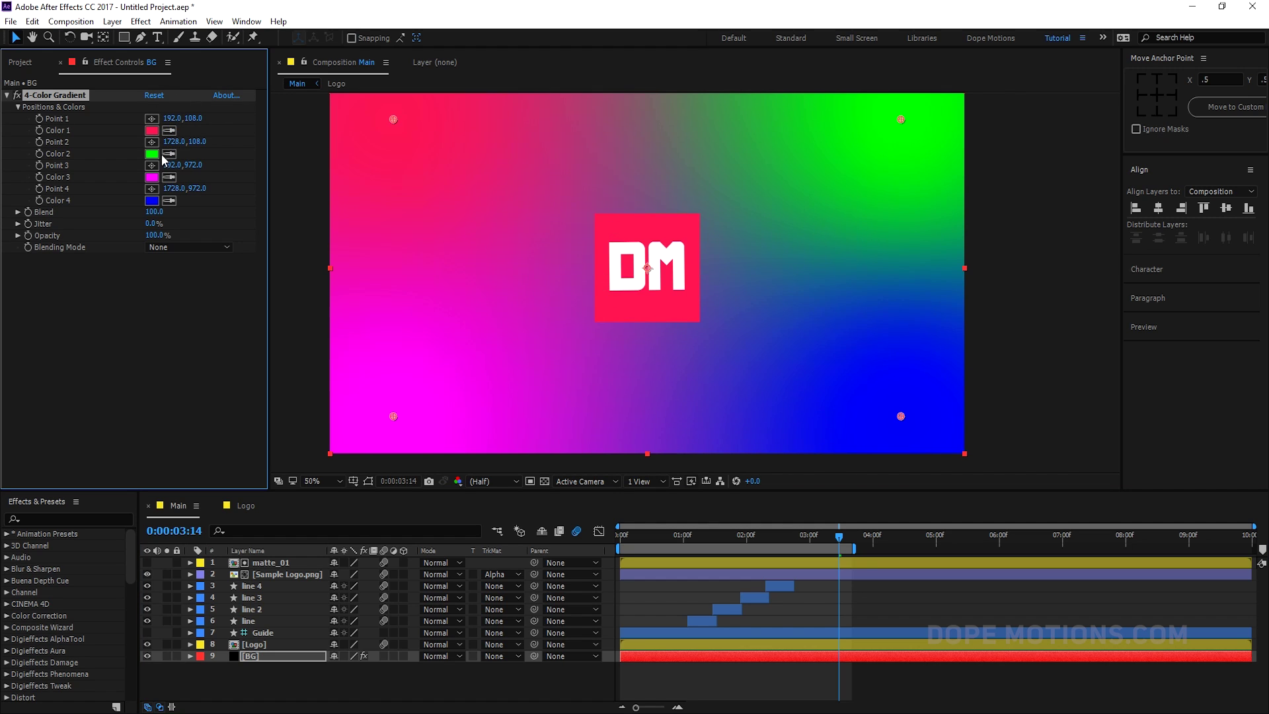
click(158, 154)
drag(570, 548, 526, 574)
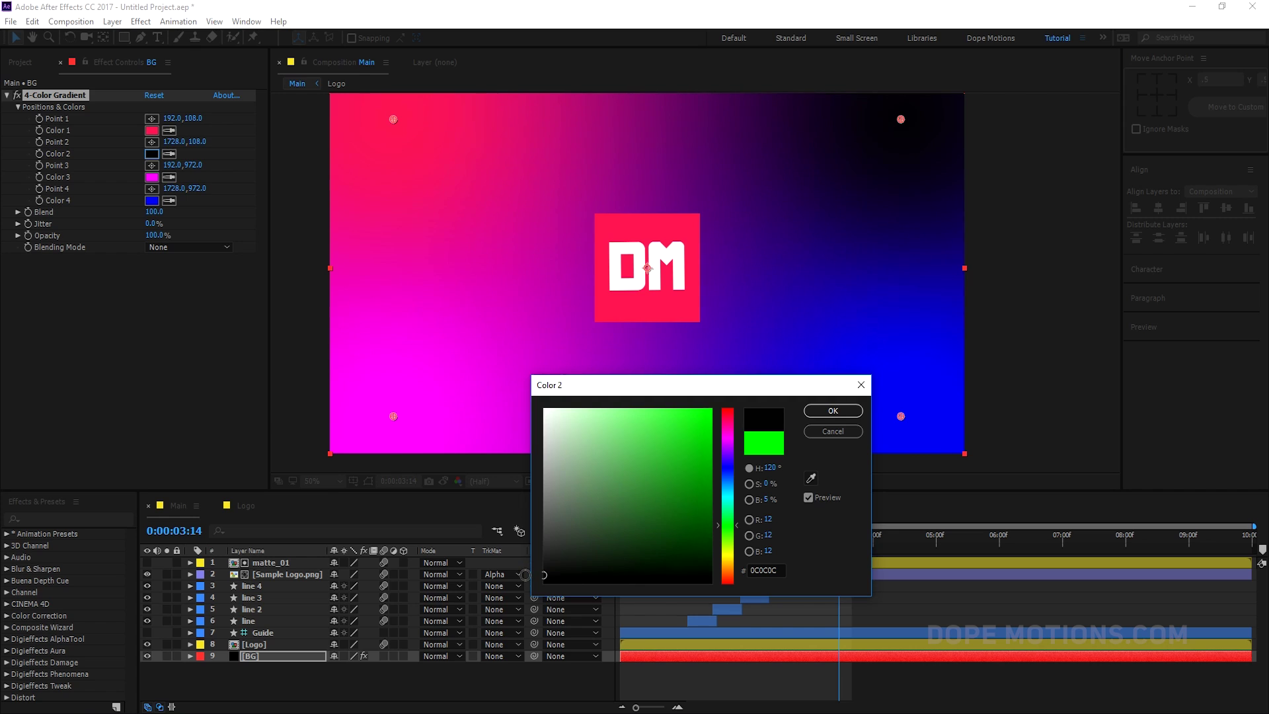
click(833, 411)
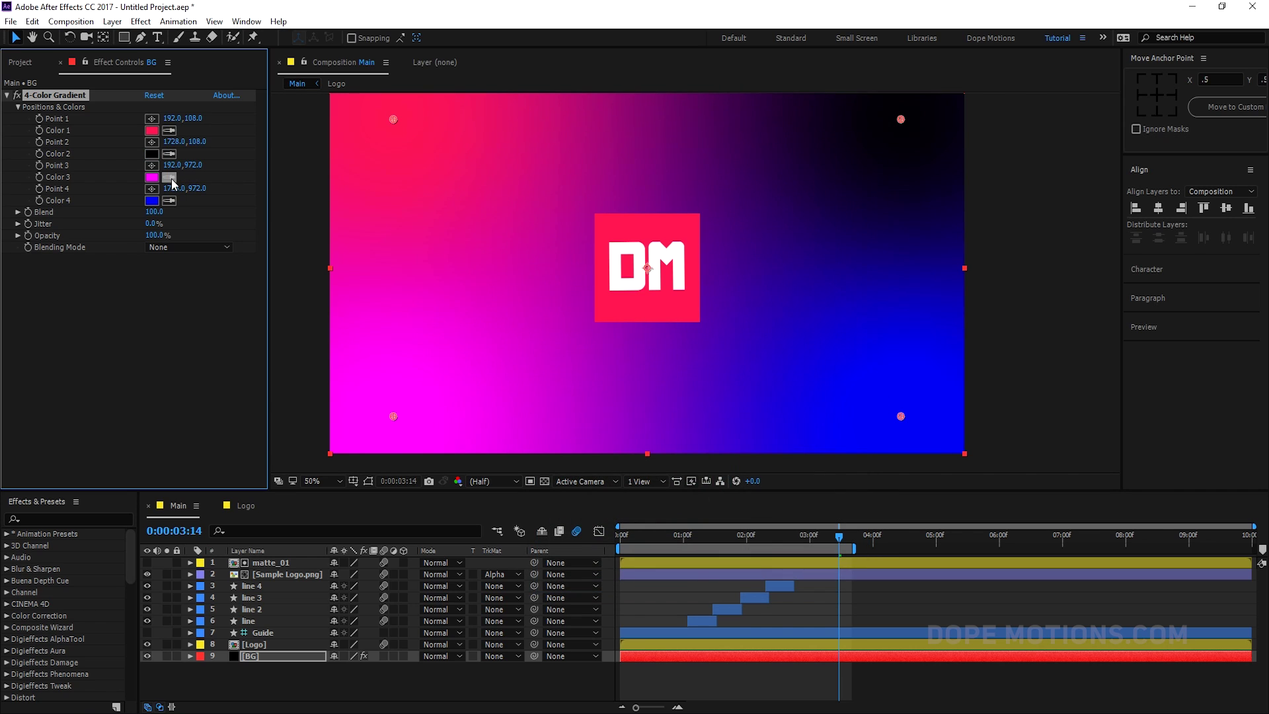
- Sample Color 2's near-black for the gradient's Color 3 and Color 4, and set Jitter to 20%
click(161, 150)
click(170, 200)
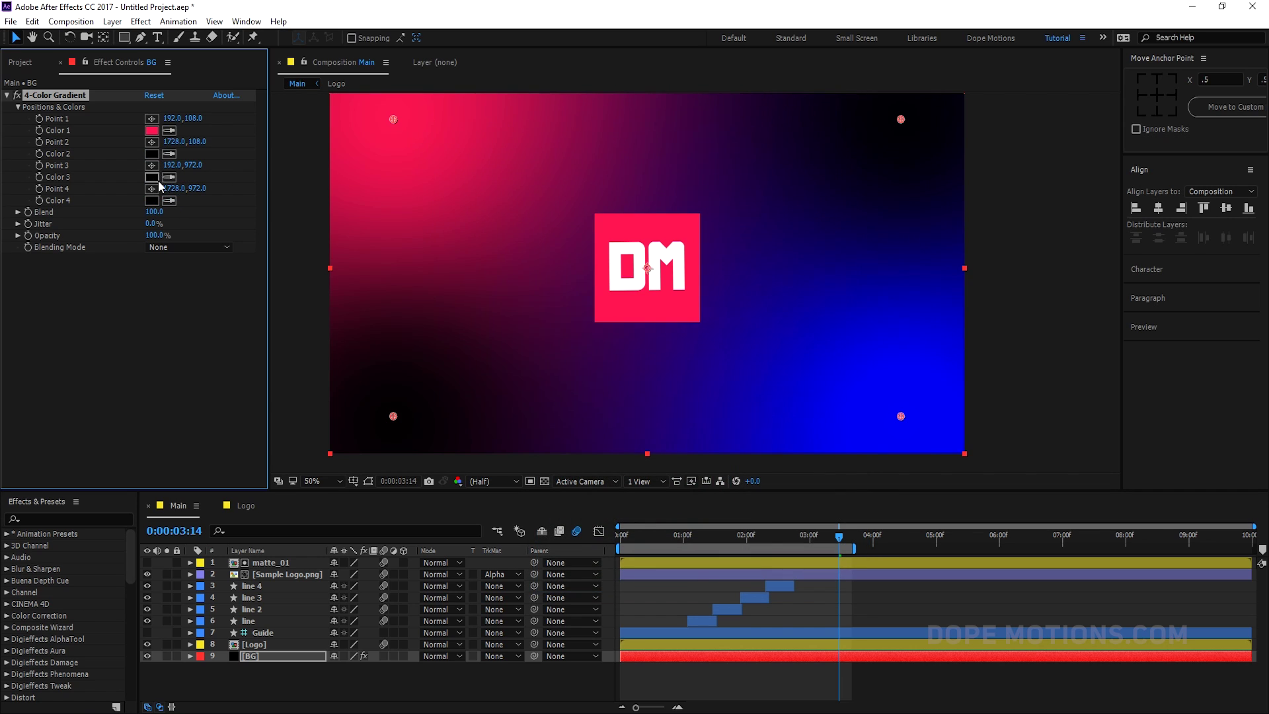
click(153, 178)
click(153, 224)
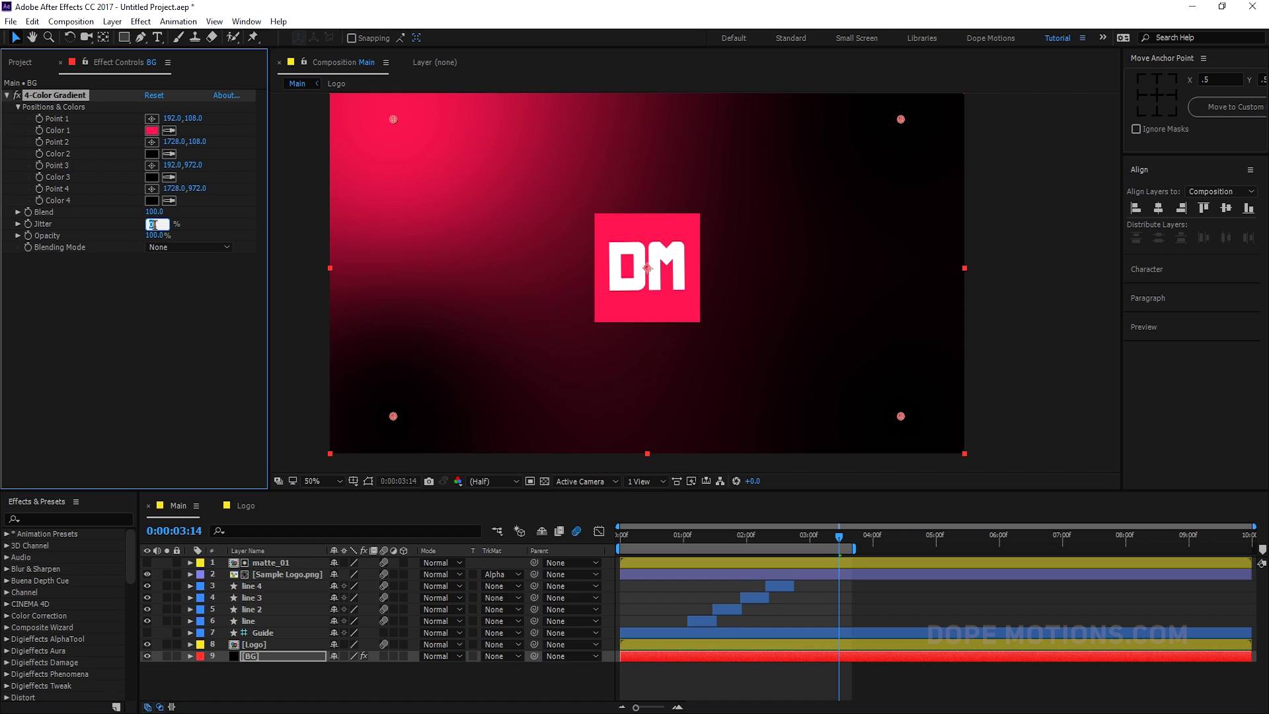
click(189, 310)
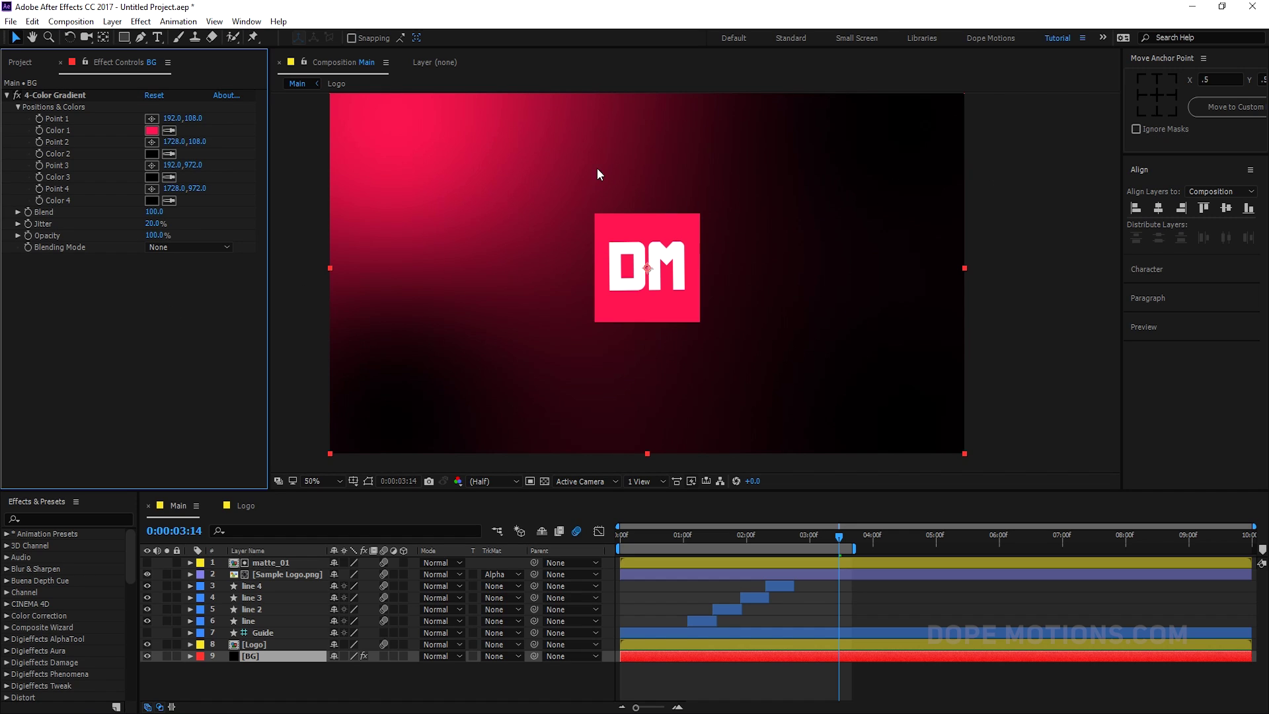
- Reposition gradient Point 2 to about 1942, 538, Point 4 to about 996, 1092 and Point 3 to about 10, 612
click(50, 96)
drag(901, 120, 974, 265)
drag(903, 418, 668, 458)
drag(393, 417, 335, 295)
- Move the pink gradient Point 1 far above the frame to about 1004, -1564 for a faint glow along the upper edge
key(comma)
drag(544, 199, 670, 49)
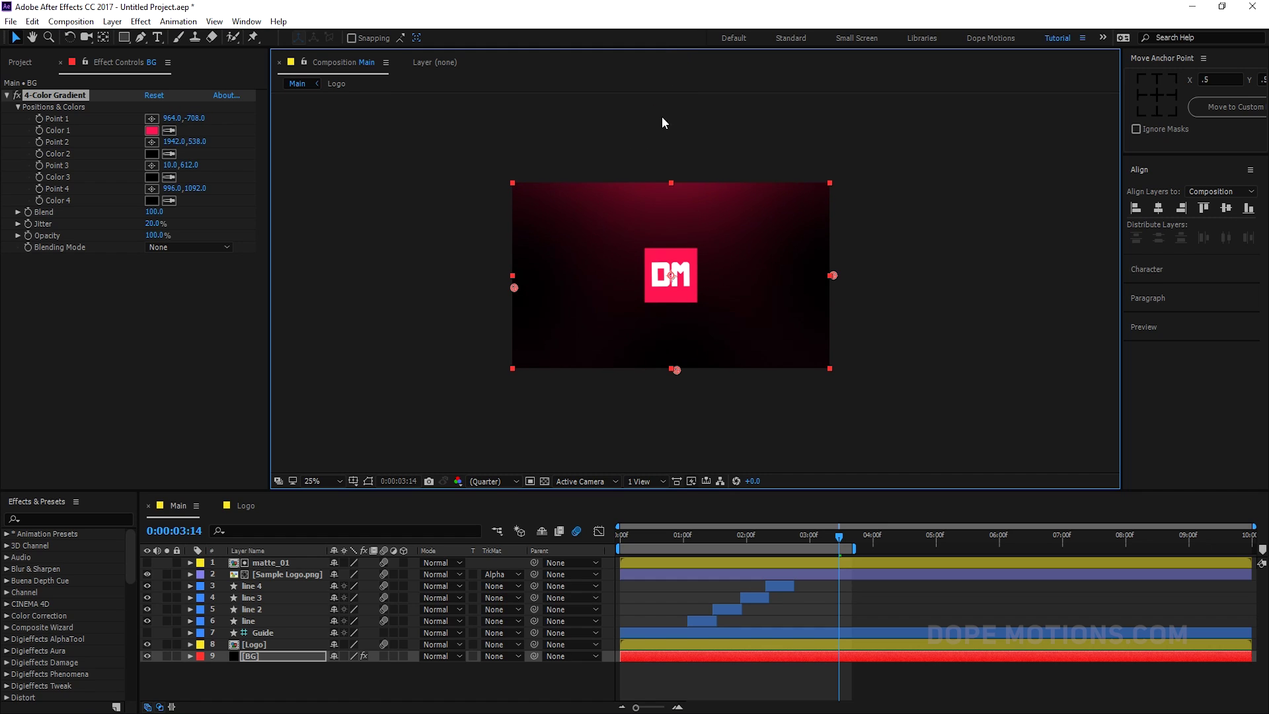
key(comma)
drag(676, 253, 680, 182)
scroll(685, 177, down, 2)
key(period)
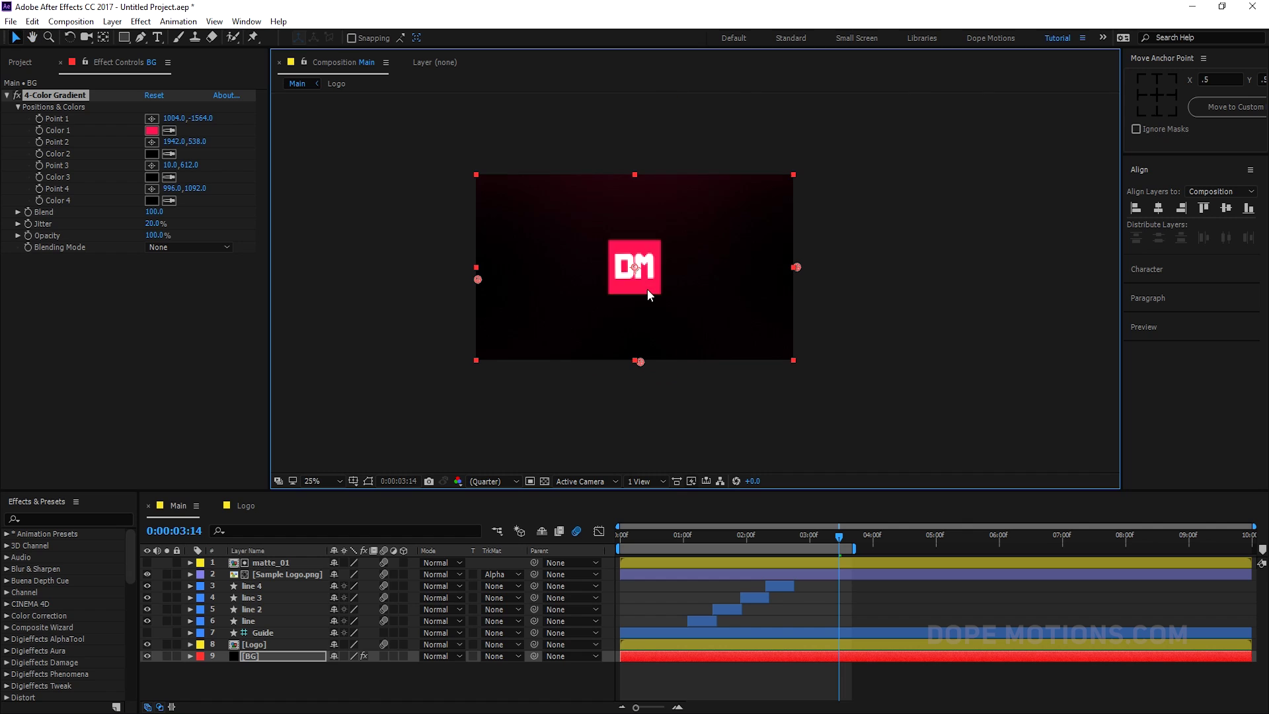
key(period)
key(period)
drag(645, 285, 757, 308)
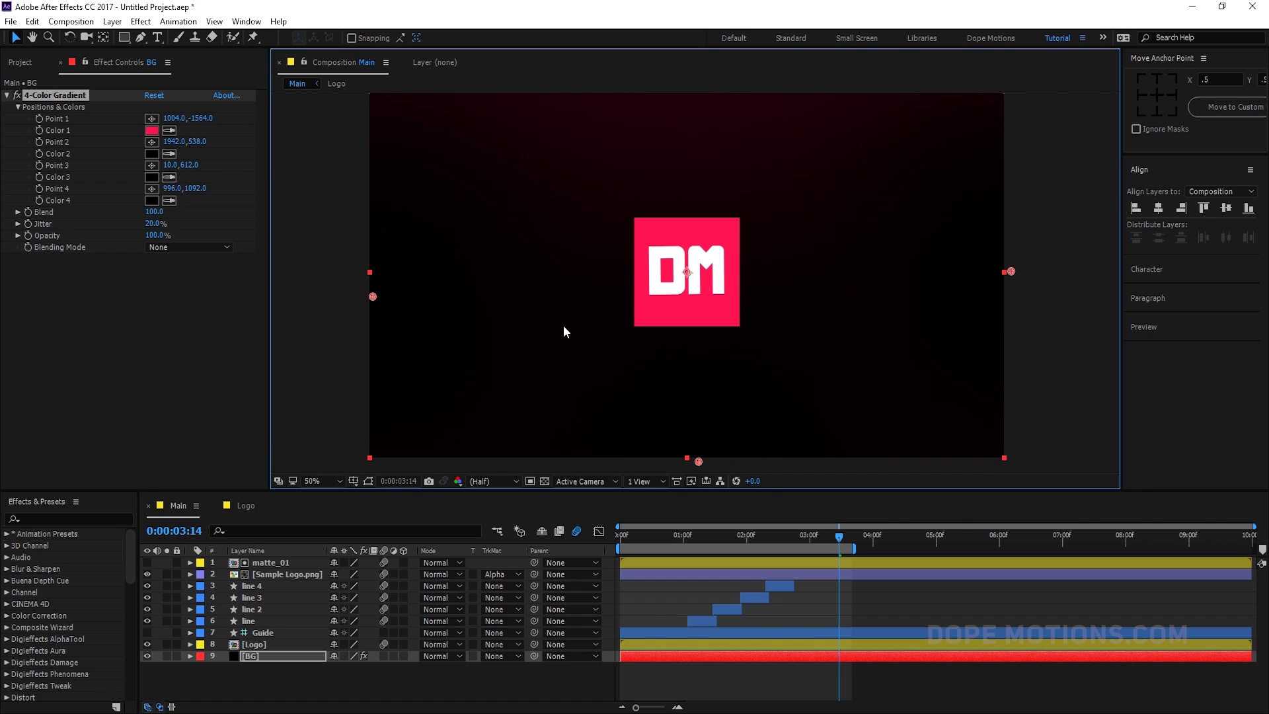
- Set the BG gradient's Color 4 to pure black 000000
click(151, 200)
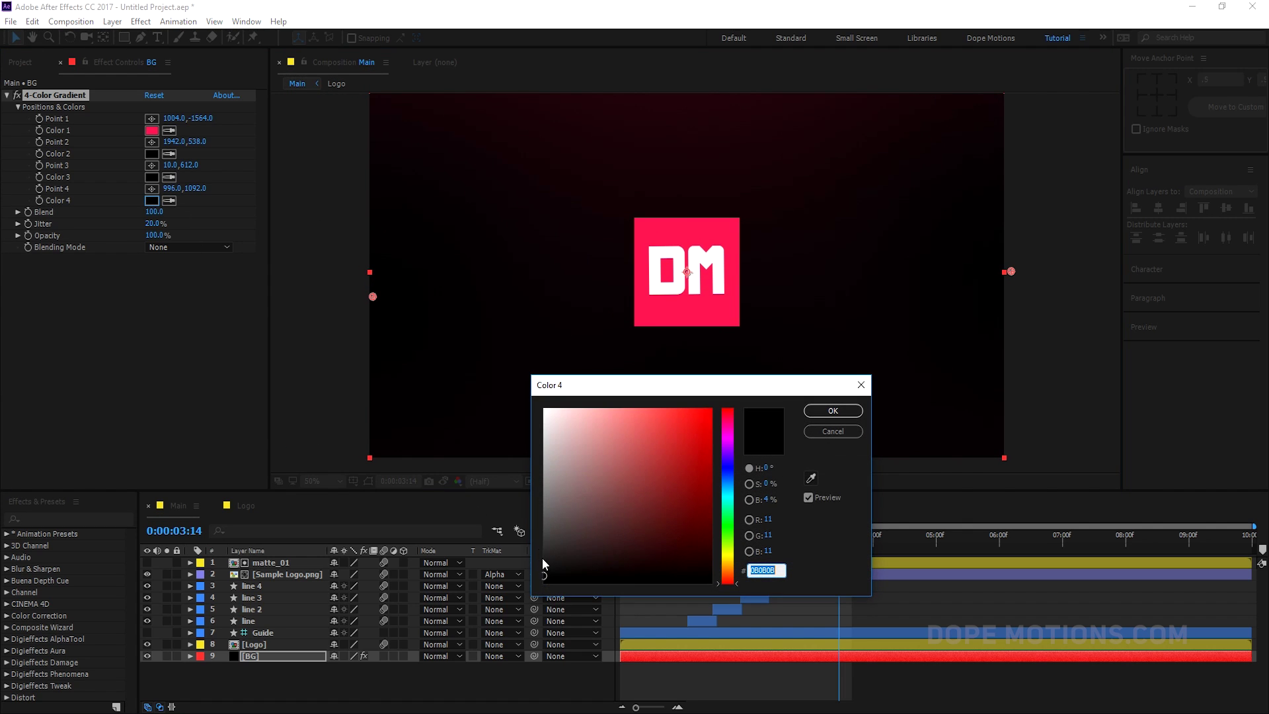
click(833, 411)
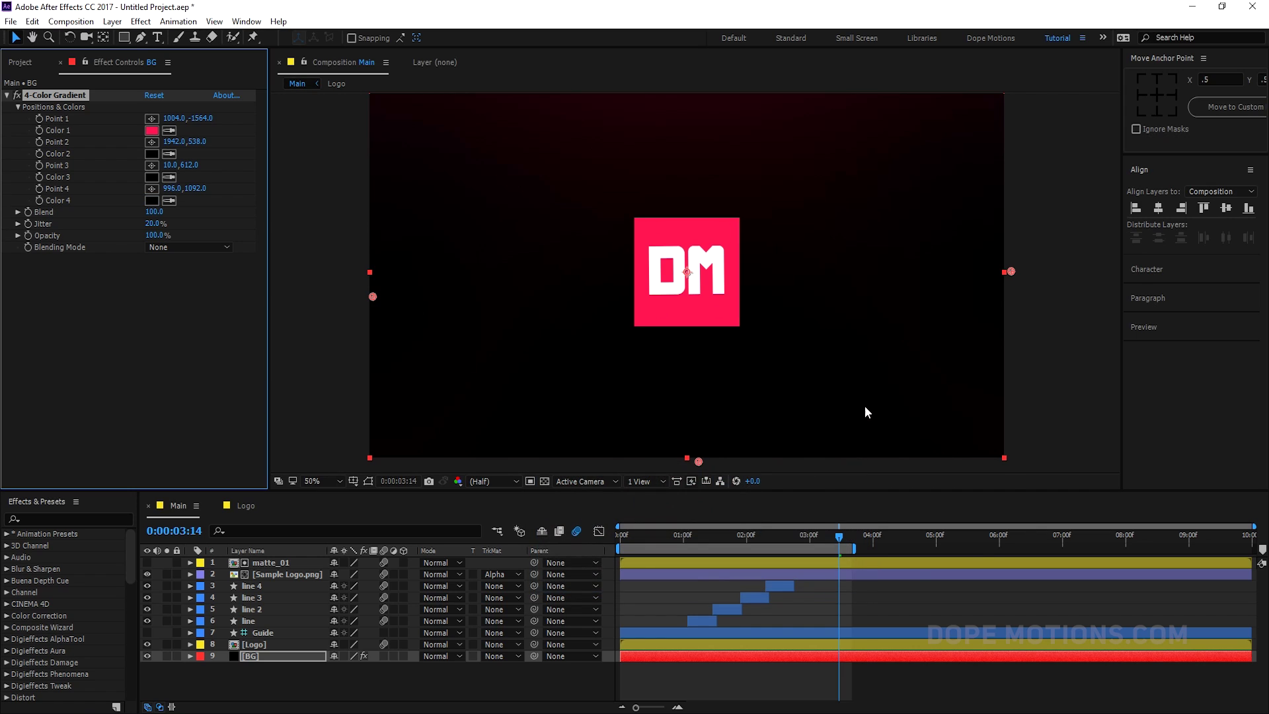
click(152, 200)
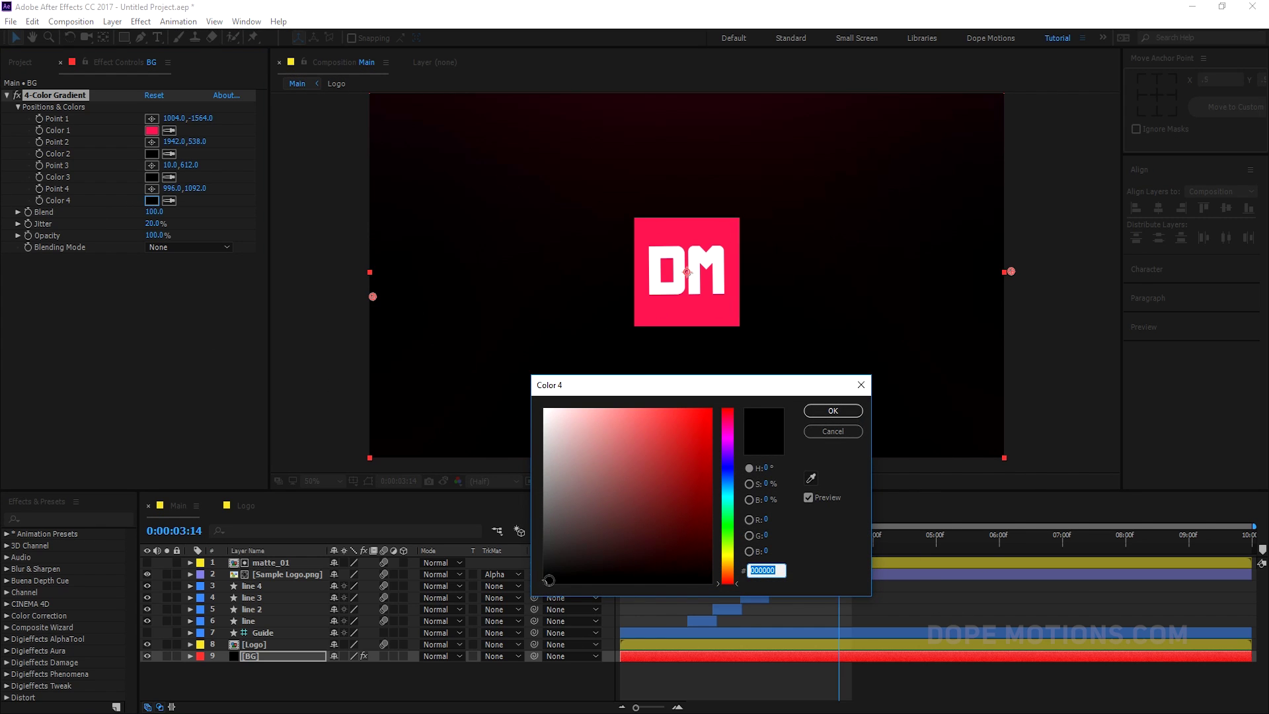
click(544, 581)
click(819, 416)
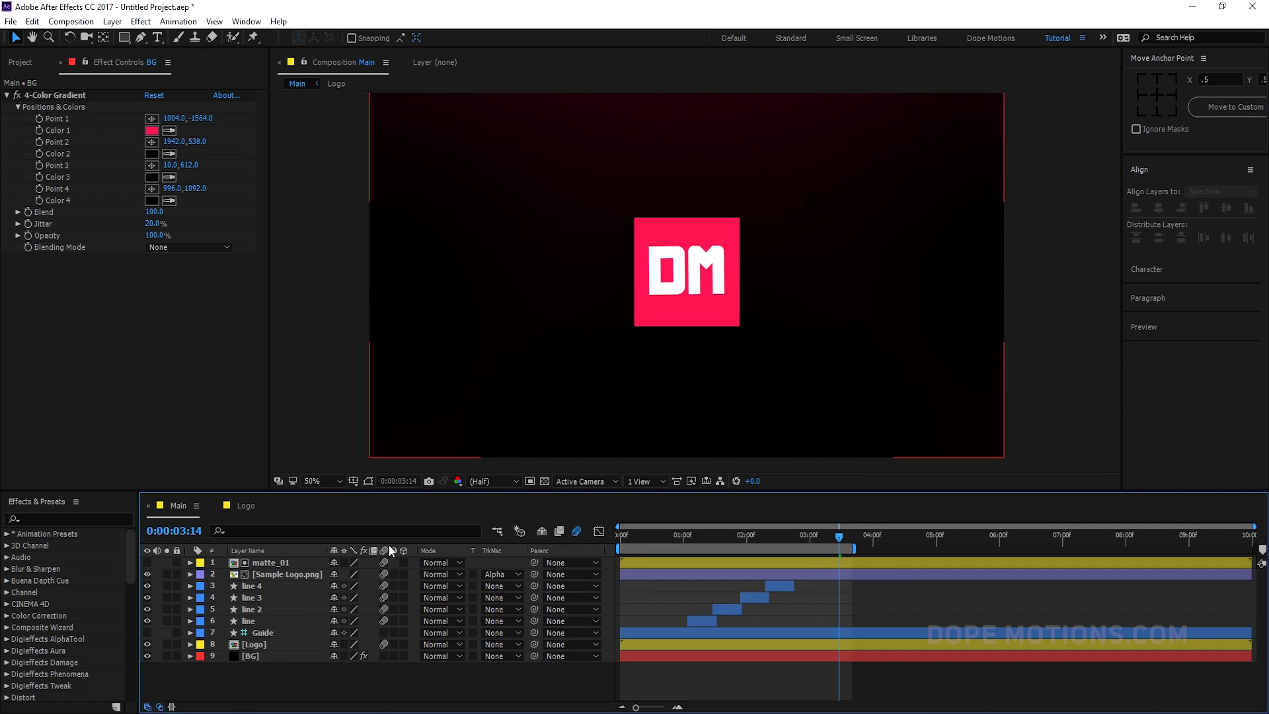
- Duplicate the Logo layer and rename the copy ref
click(267, 644)
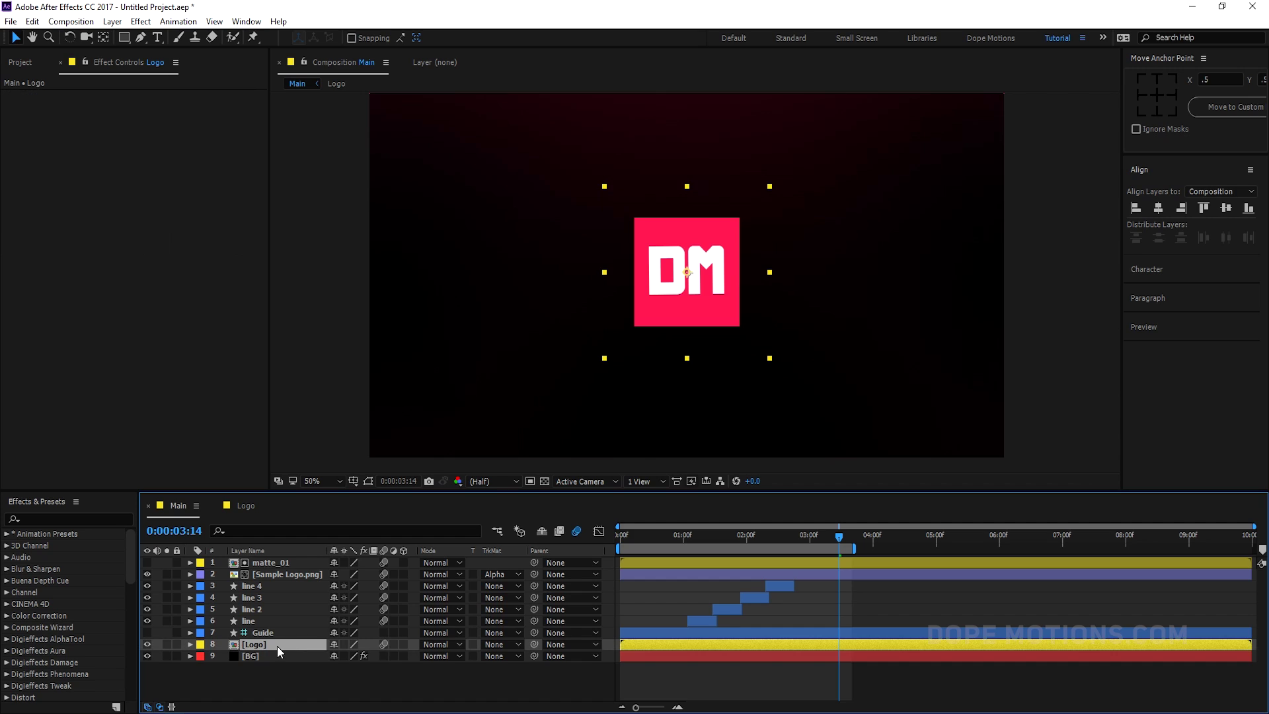
key(ctrl+d)
key(Return)
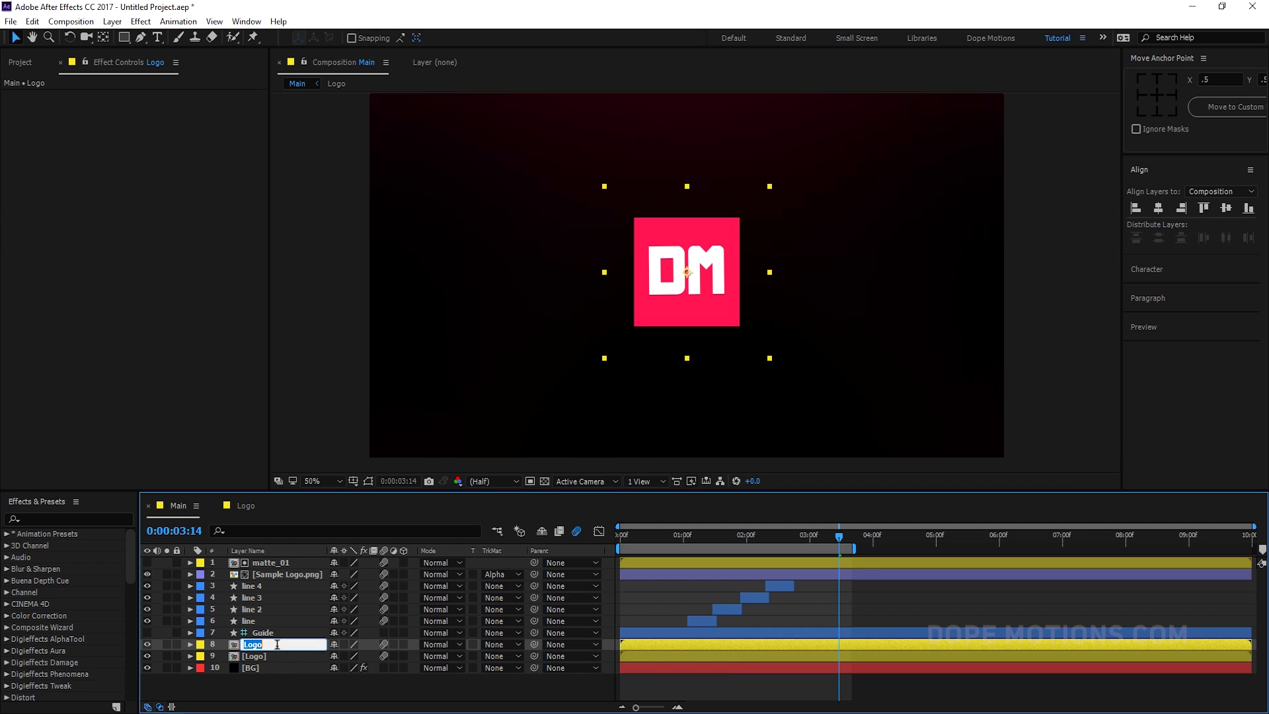
text(ref)
key(Return)
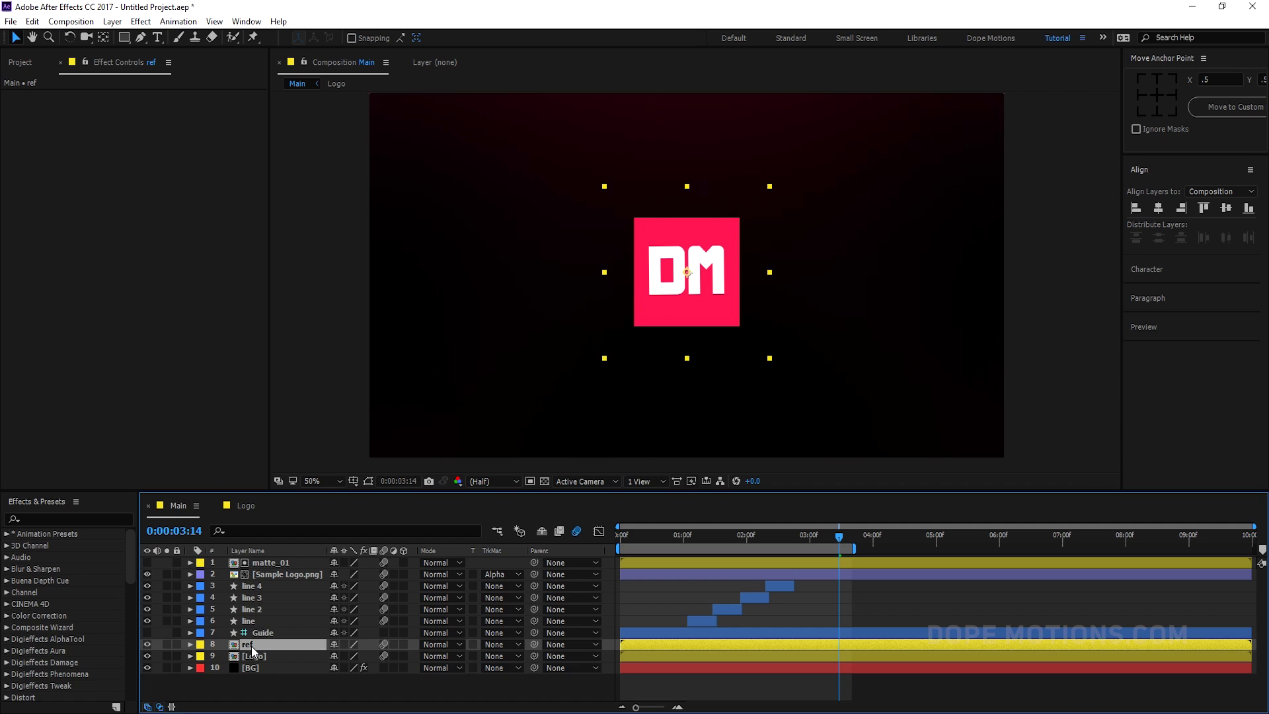
- Apply the Gradient Ramp effect to the original Logo layer beneath ref
click(253, 657)
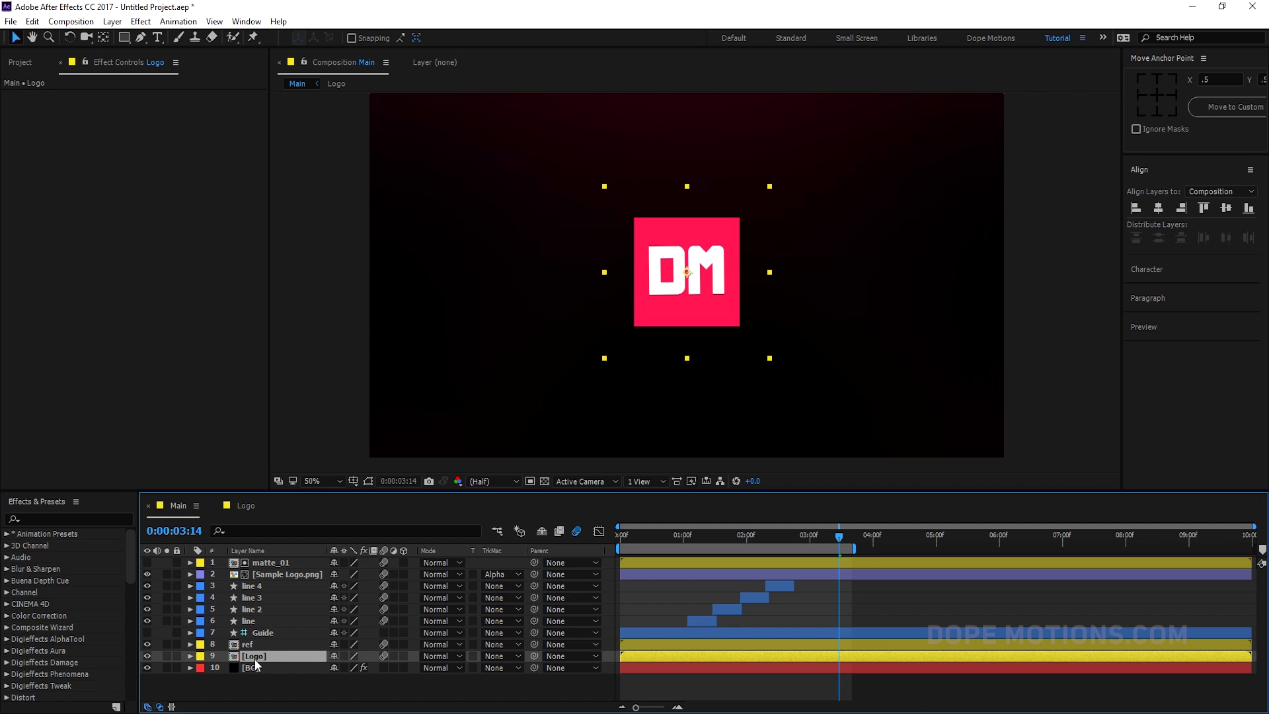
key(ctrl+space)
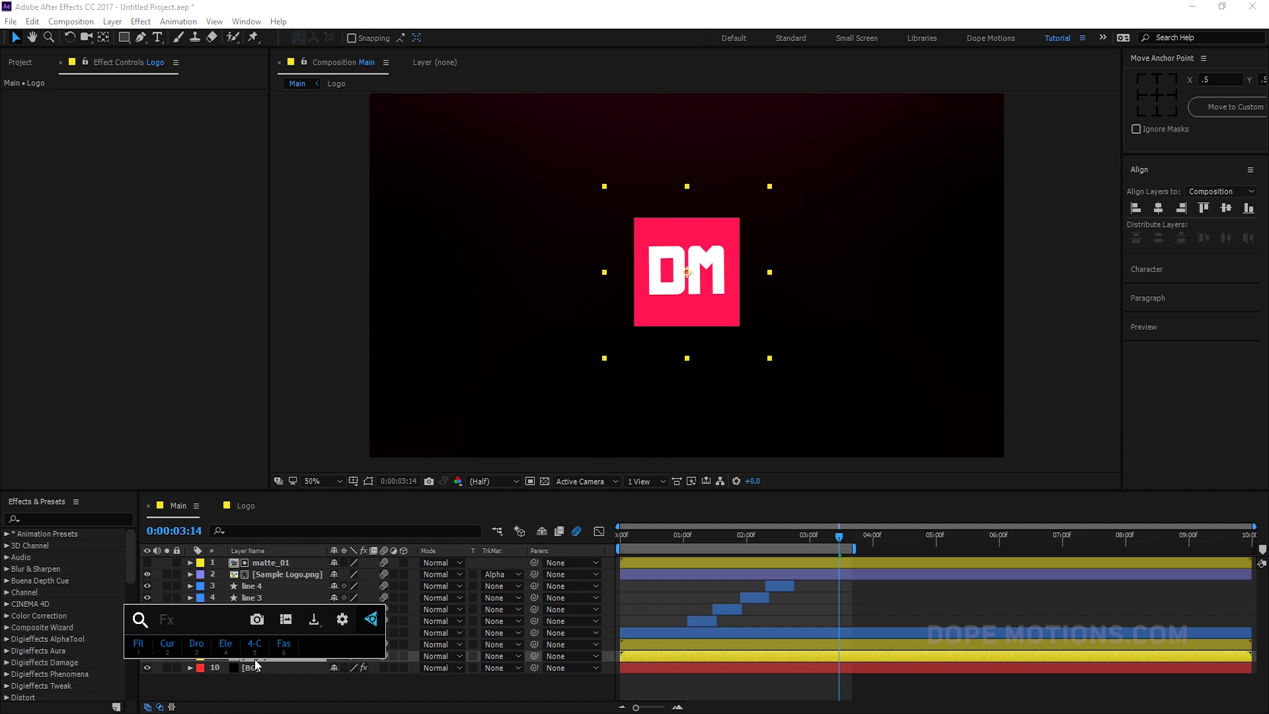
text(ram)
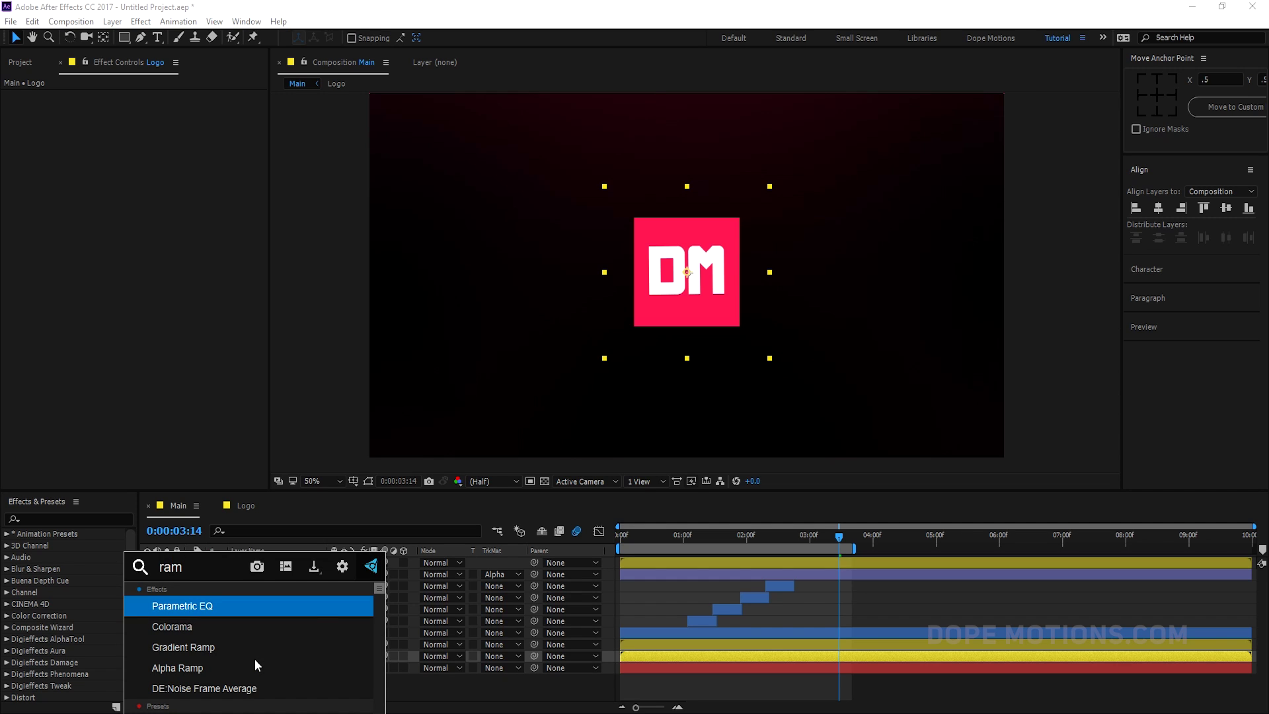
key(BackSpace)
key(BackSpace)
key(BackSpace)
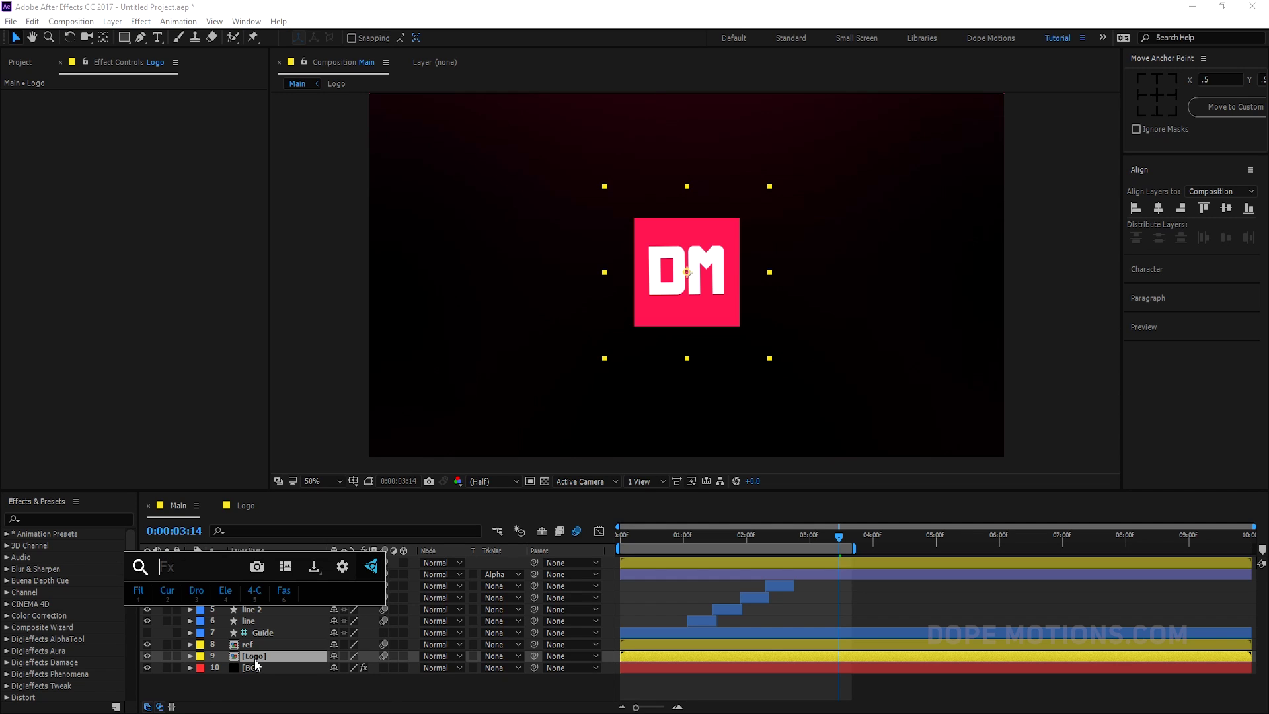
text(gra)
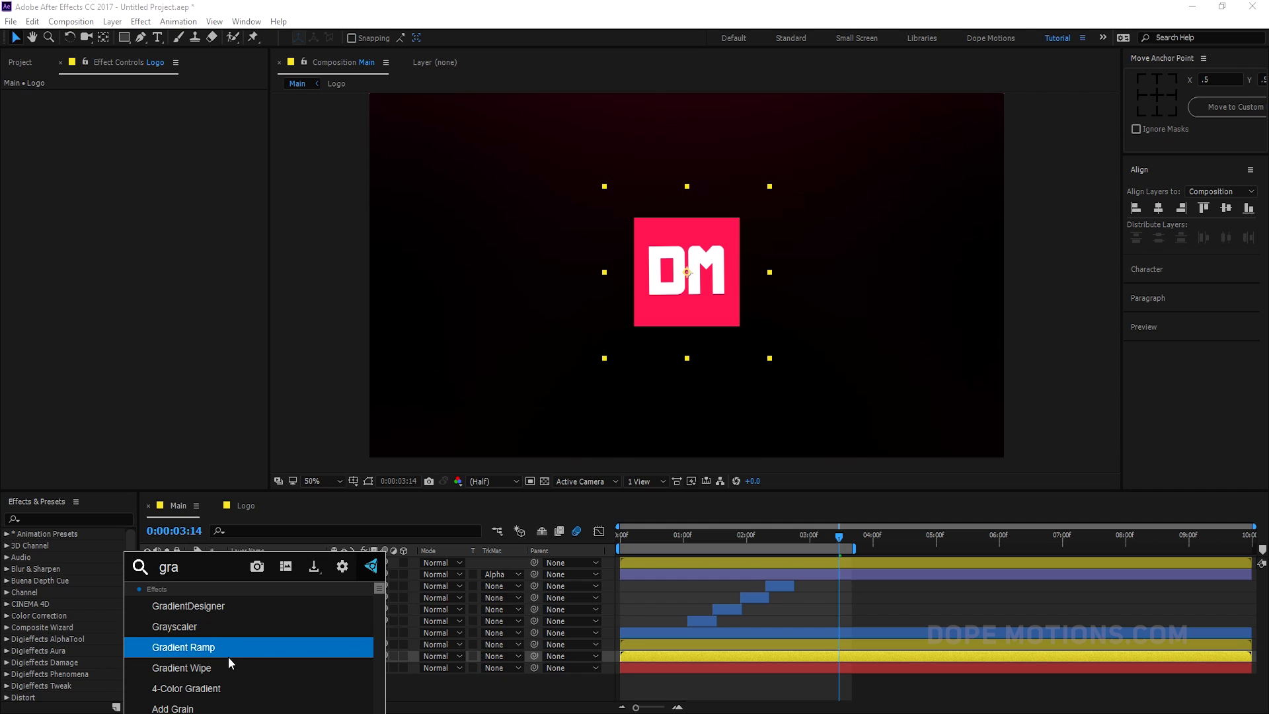
click(228, 654)
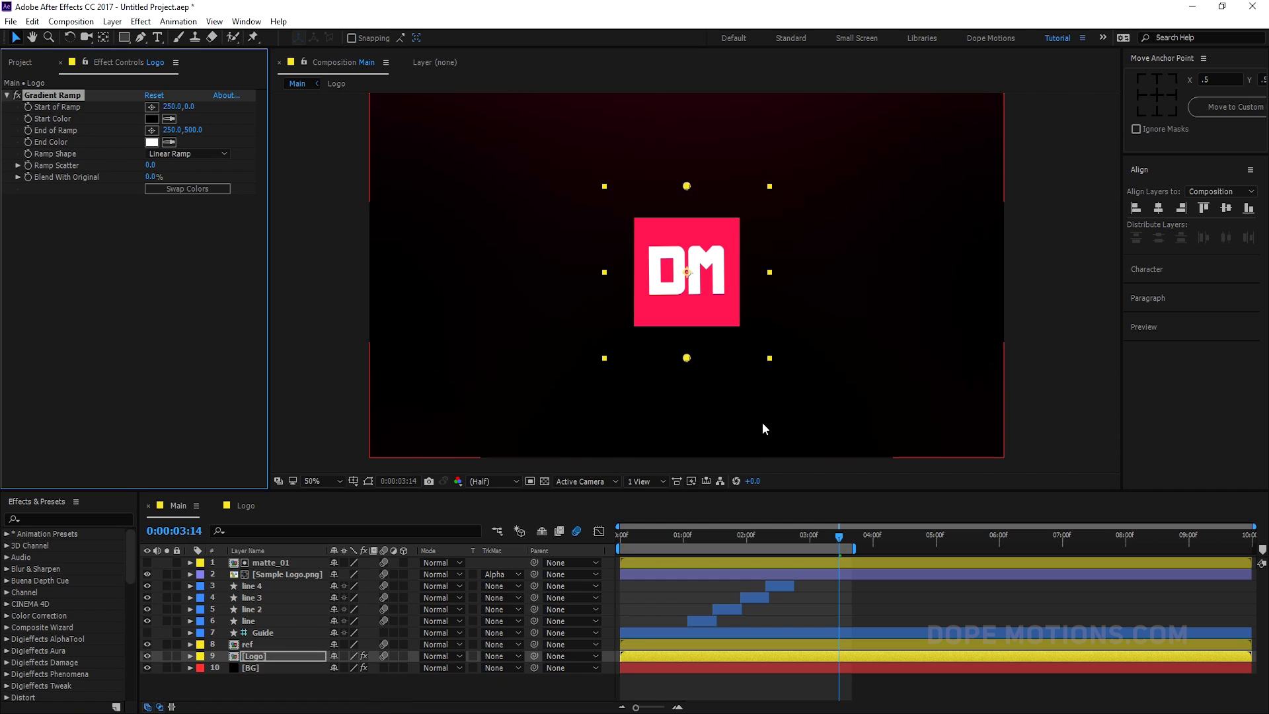
- Preview the ramp with ref hidden, show ref again, and sample its pink as the Gradient Ramp's Start Color
click(147, 644)
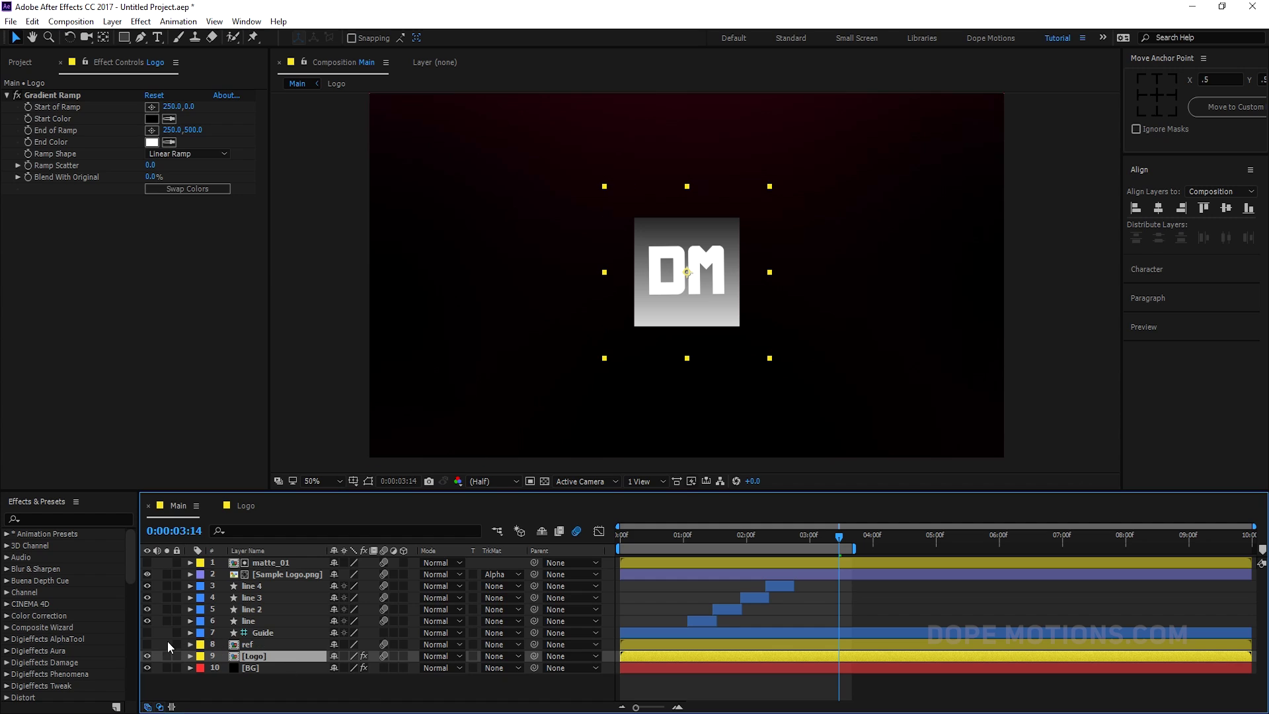
click(144, 649)
click(148, 646)
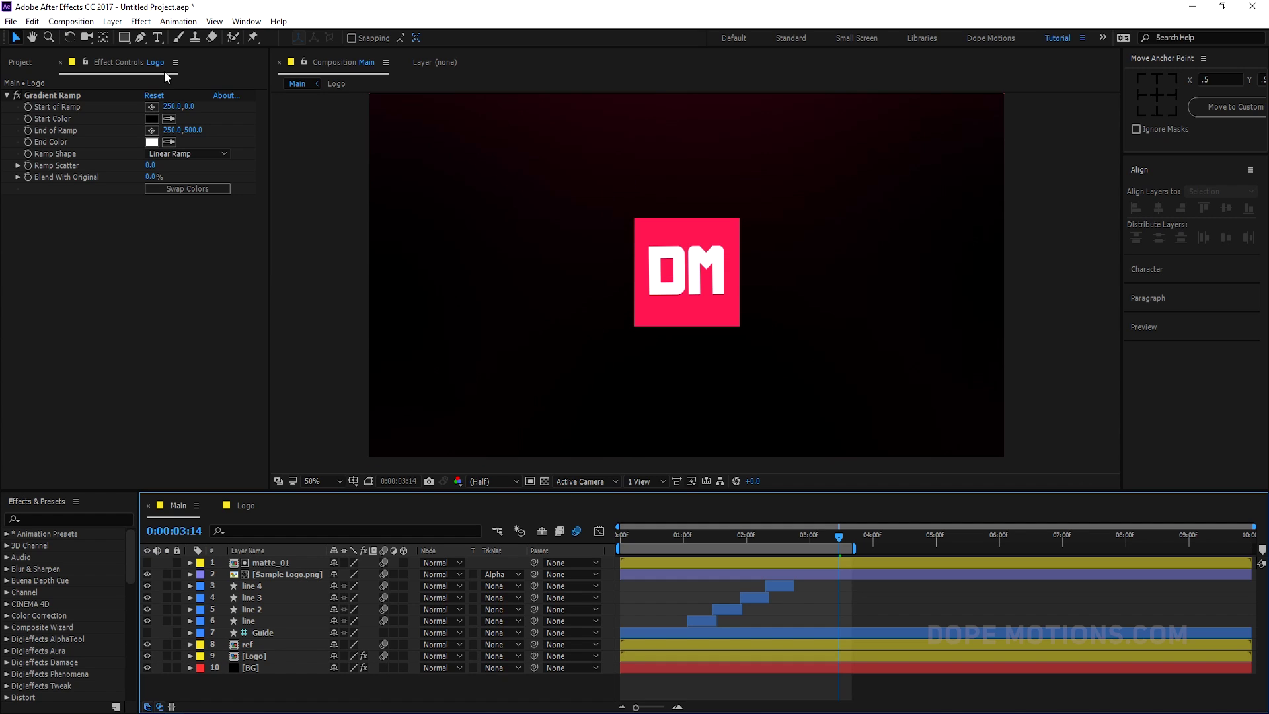
click(169, 118)
click(672, 225)
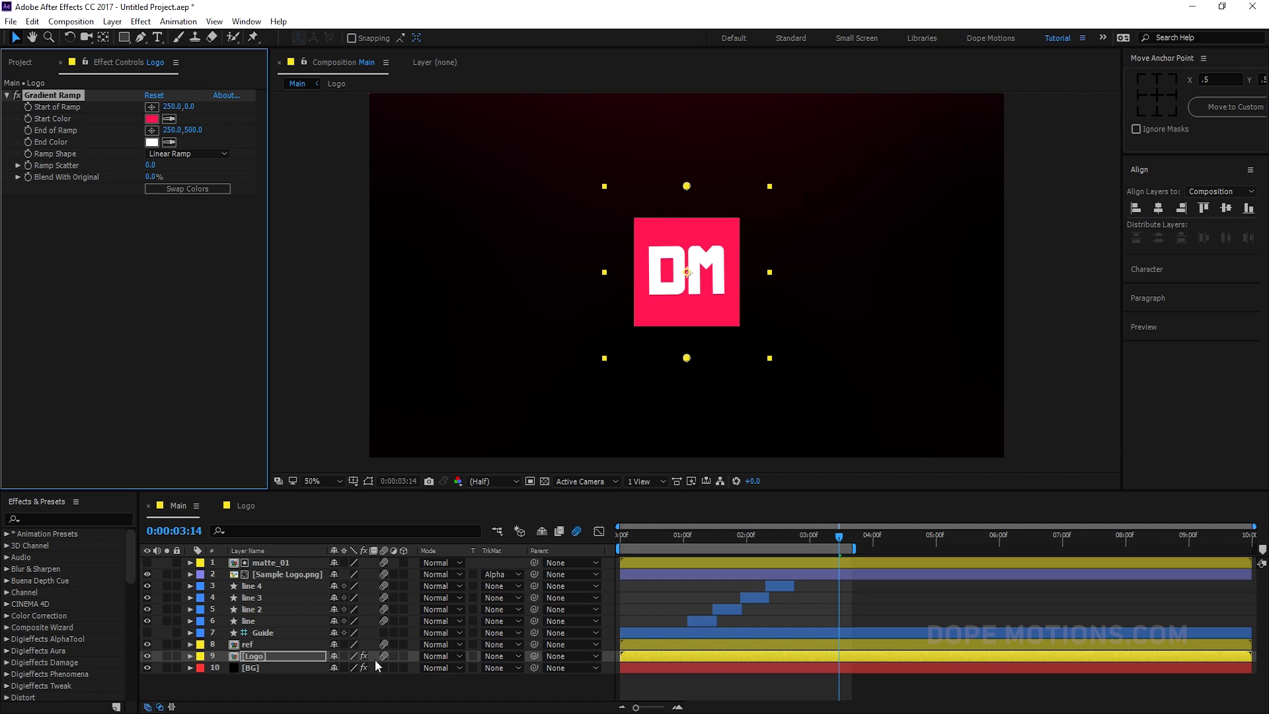
- Hide the ref layer and sample the Start Color's pink as the Gradient Ramp's End Color
click(146, 655)
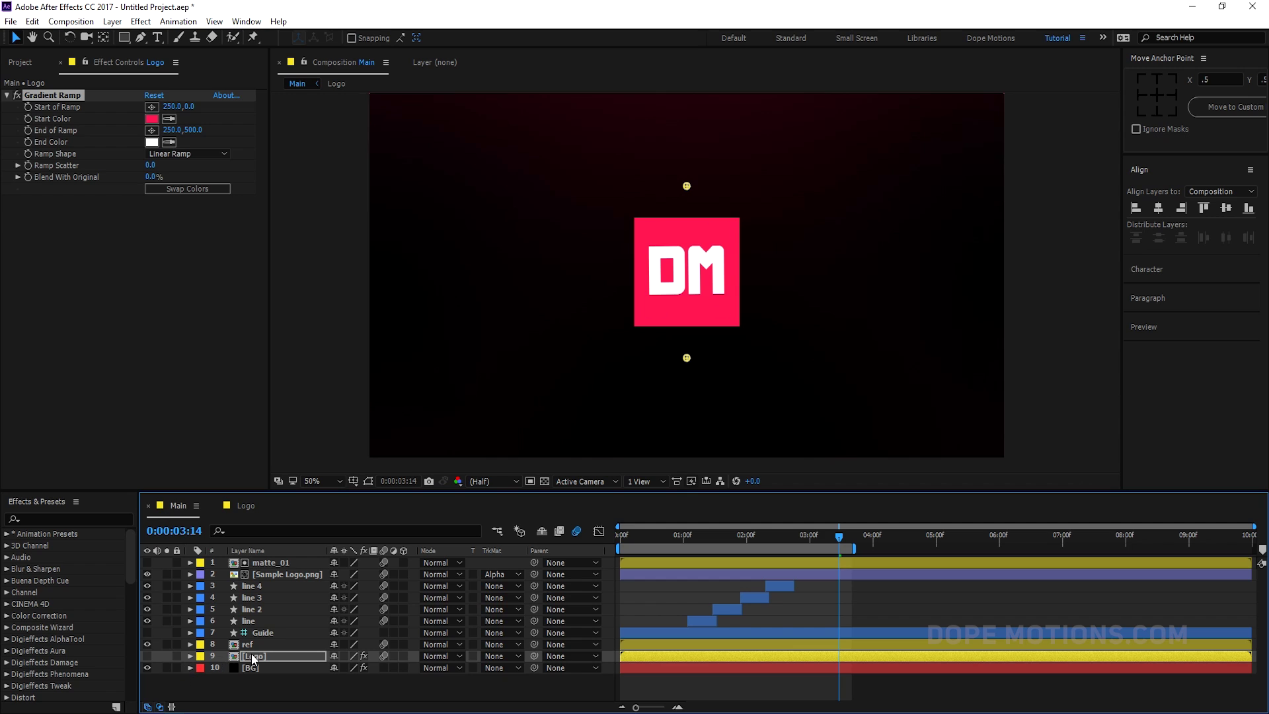
click(147, 655)
click(147, 644)
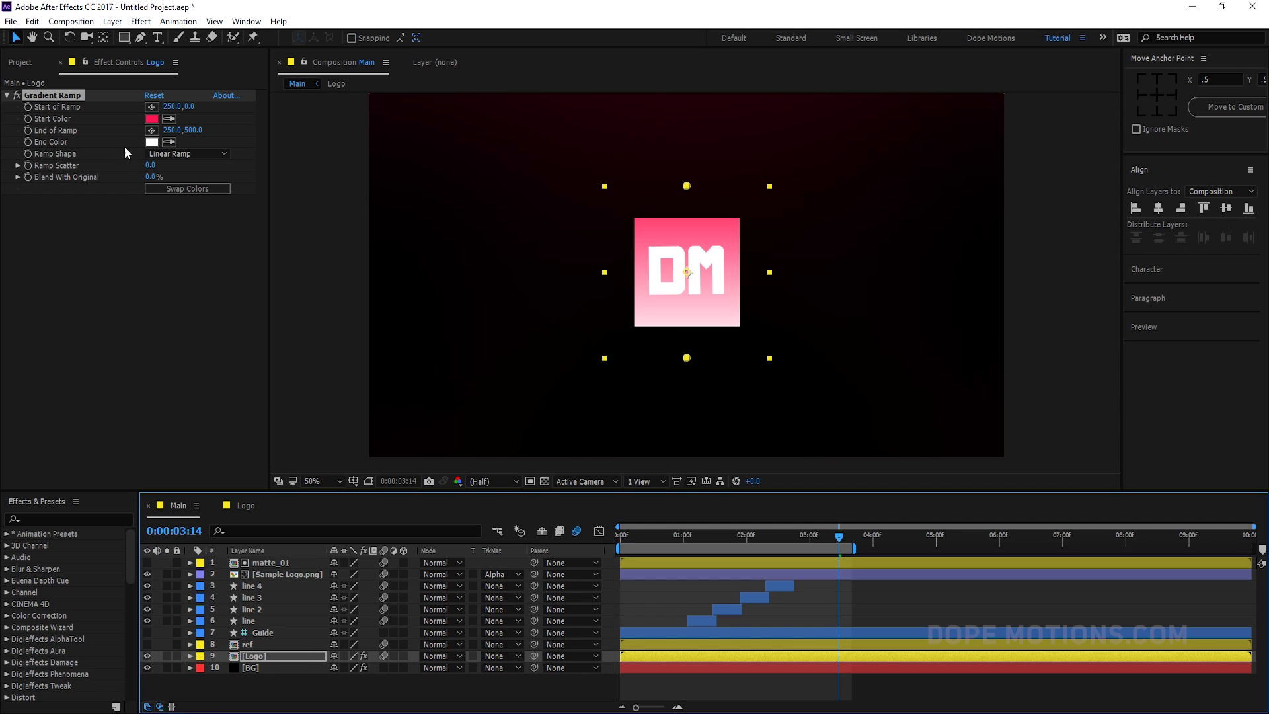
click(169, 142)
click(152, 118)
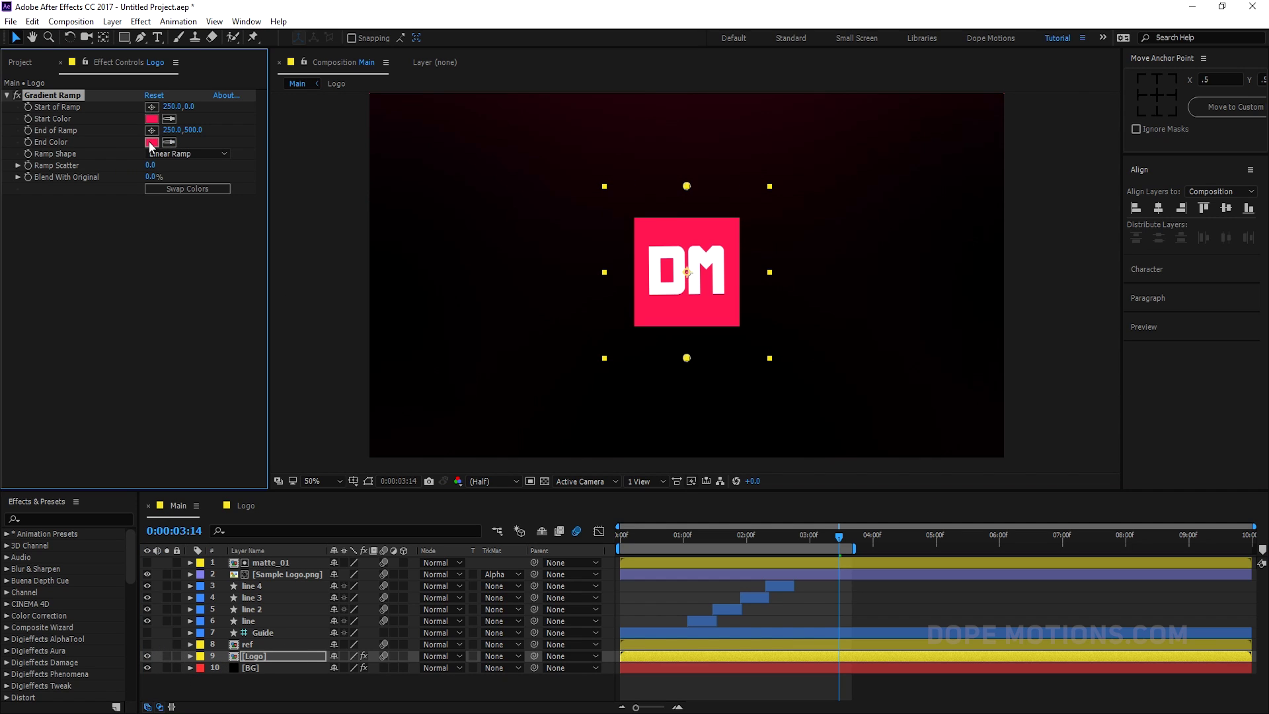
- Set the Gradient Ramp's Start Color to the lighter pink FF3C6F
click(152, 118)
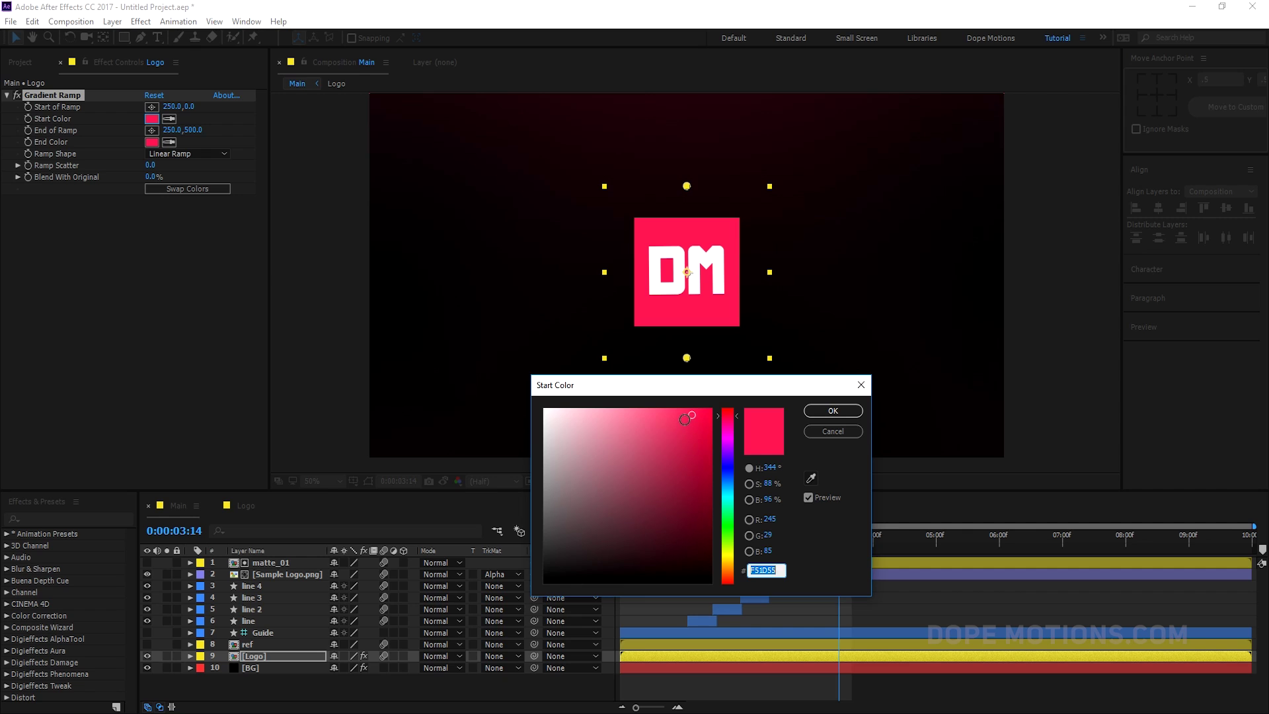
mouse_move(685, 419)
mouse_down()
mouse_move(651, 396)
mouse_move(671, 397)
mouse_up()
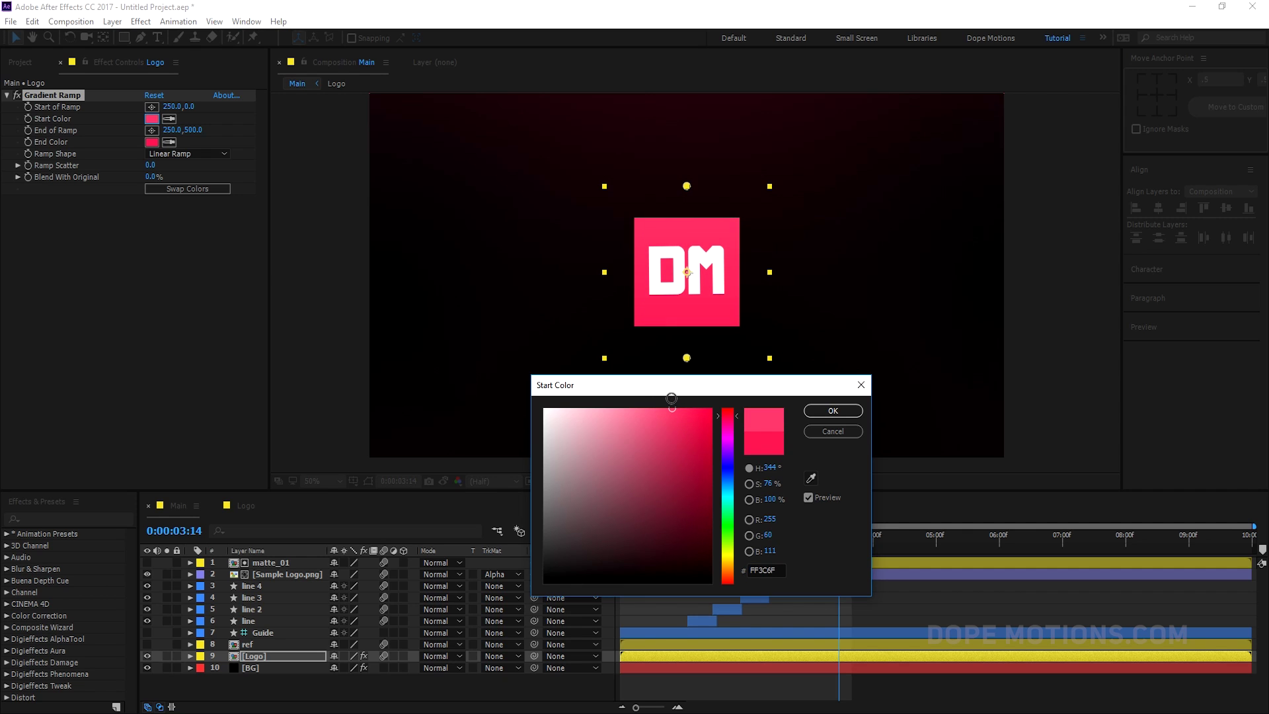
click(832, 410)
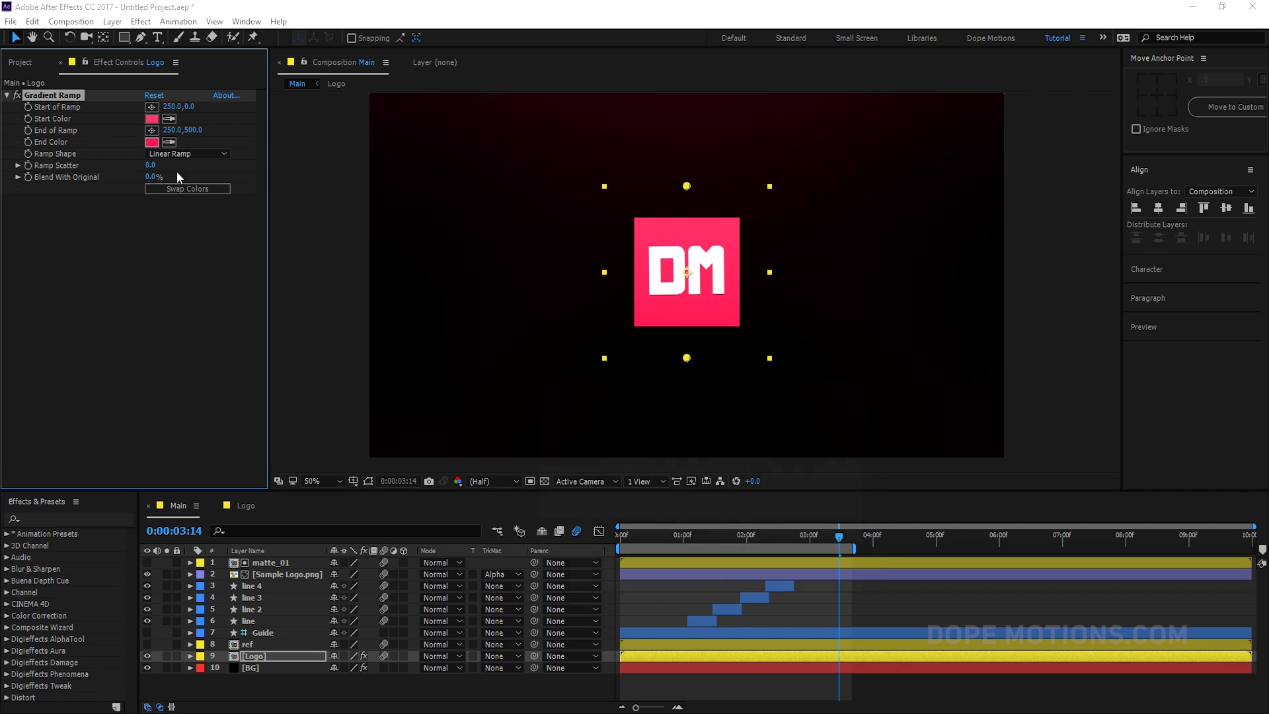
- Set the Logo layer's Gradient Ramp End Color to the dark crimson BE103D
click(152, 142)
drag(687, 420, 698, 452)
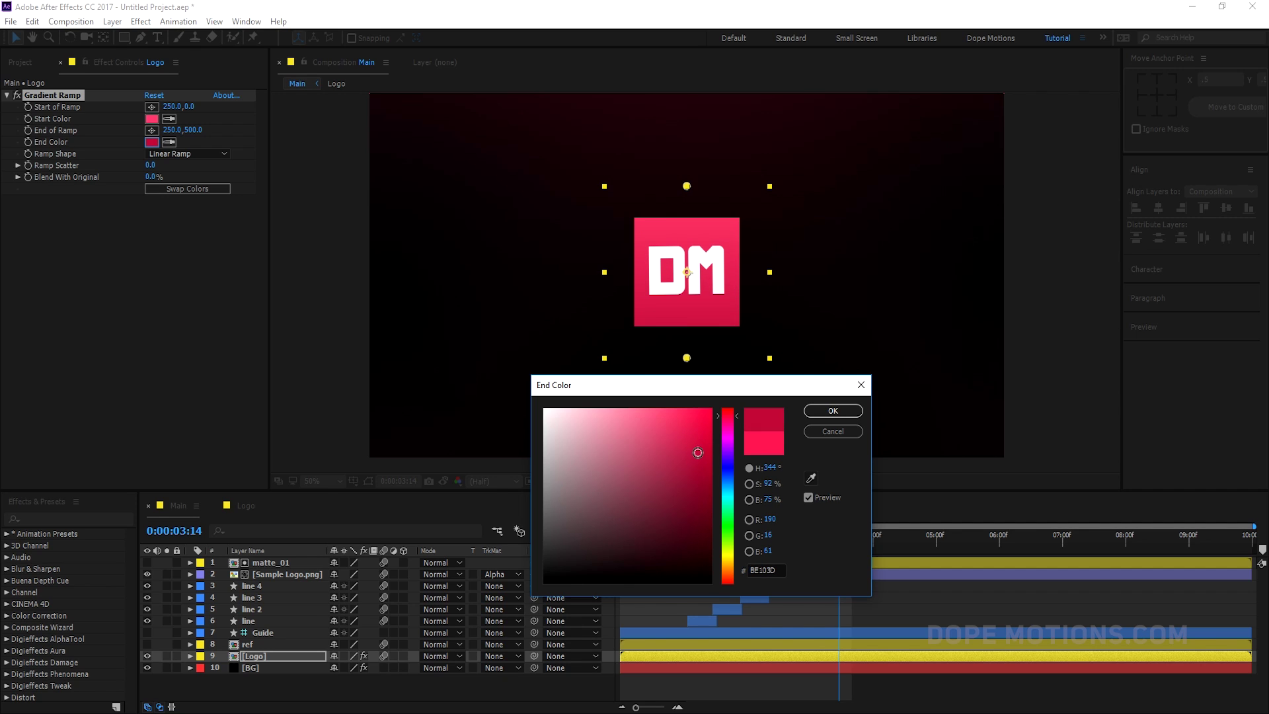
click(830, 410)
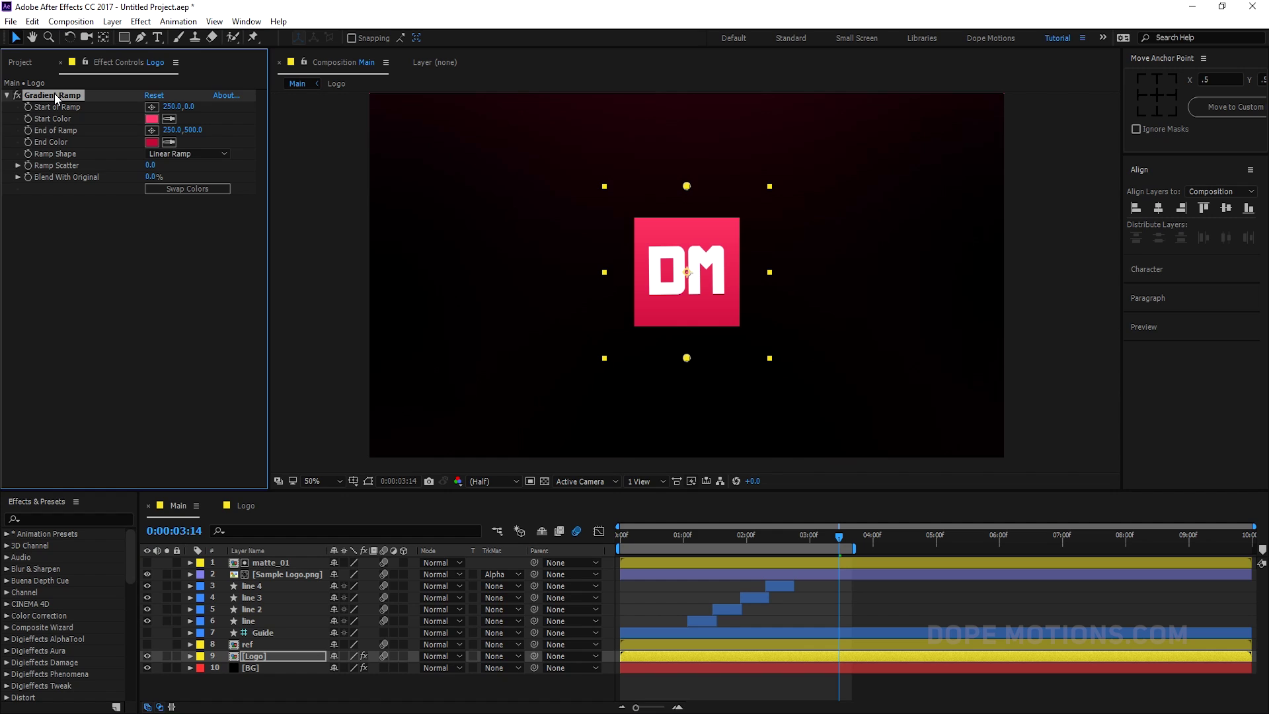
- Copy the Logo layer's Gradient Ramp onto the ref layer and make ref visible
click(251, 642)
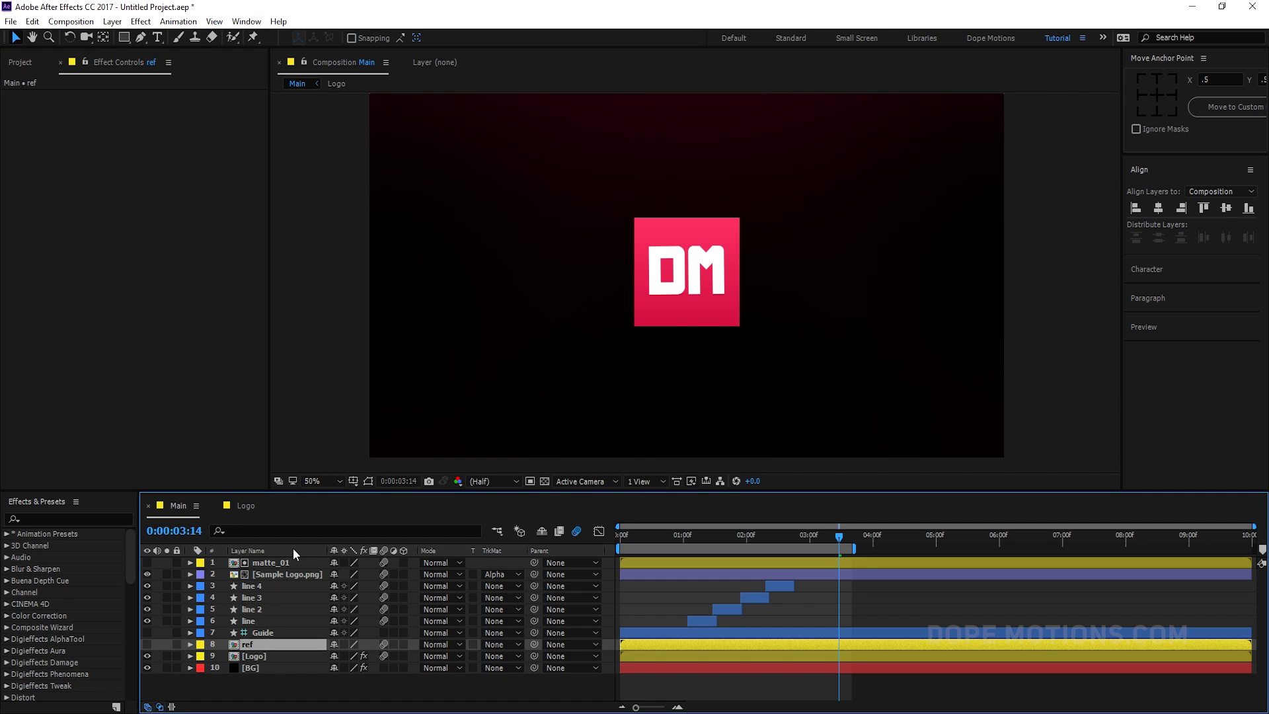
click(146, 645)
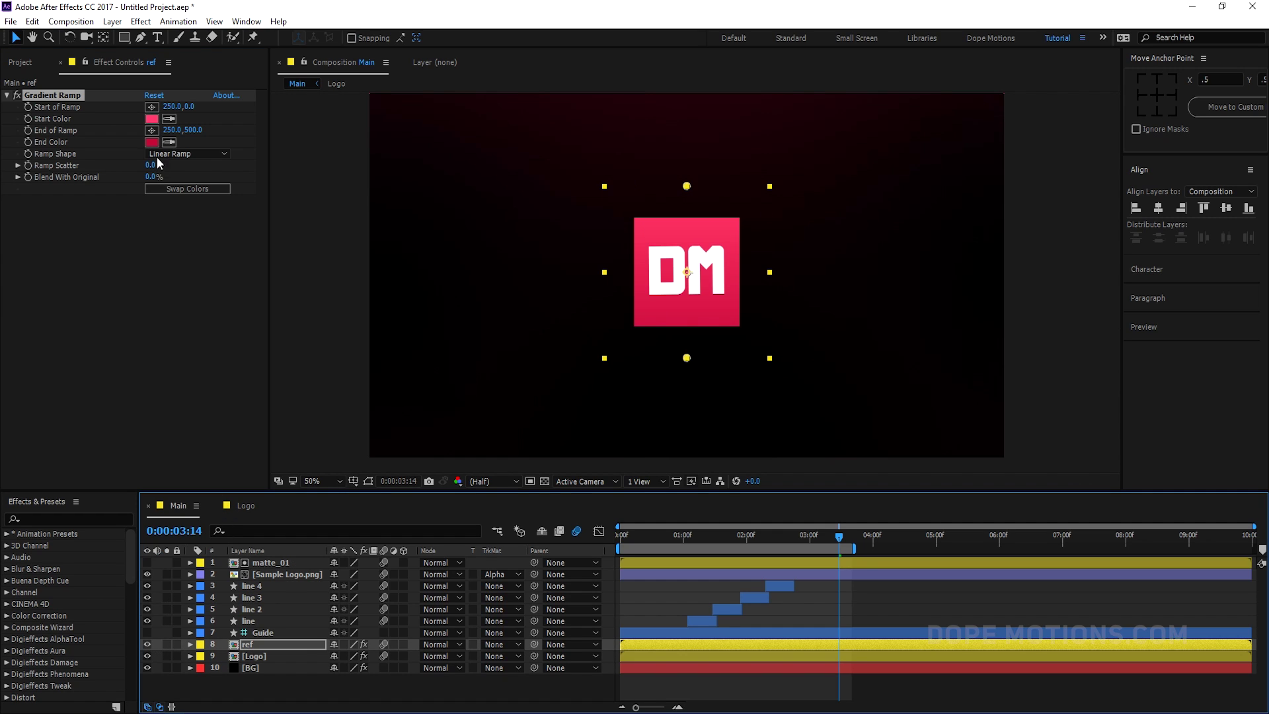
click(273, 643)
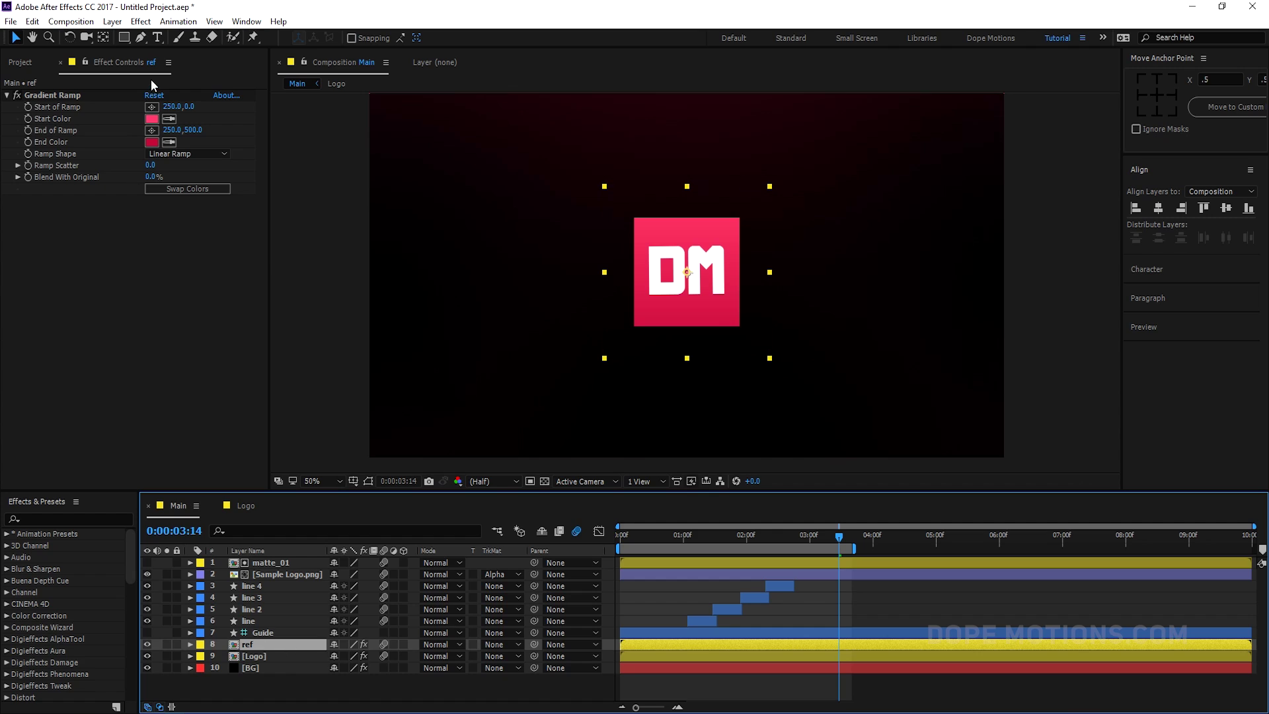
- Draw a large elliptical mask on ref overlapping the logo's upper-left part and set its mode to Intersect
click(124, 36)
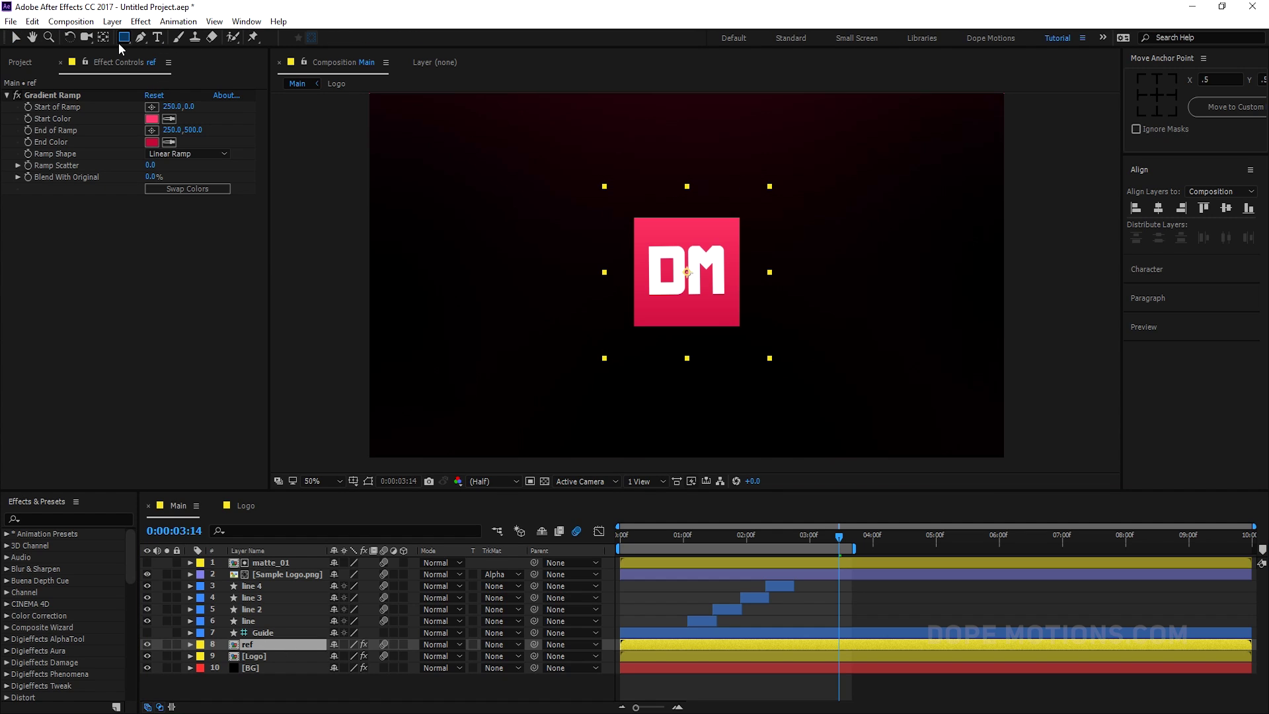
drag(120, 38, 168, 68)
drag(569, 160, 728, 288)
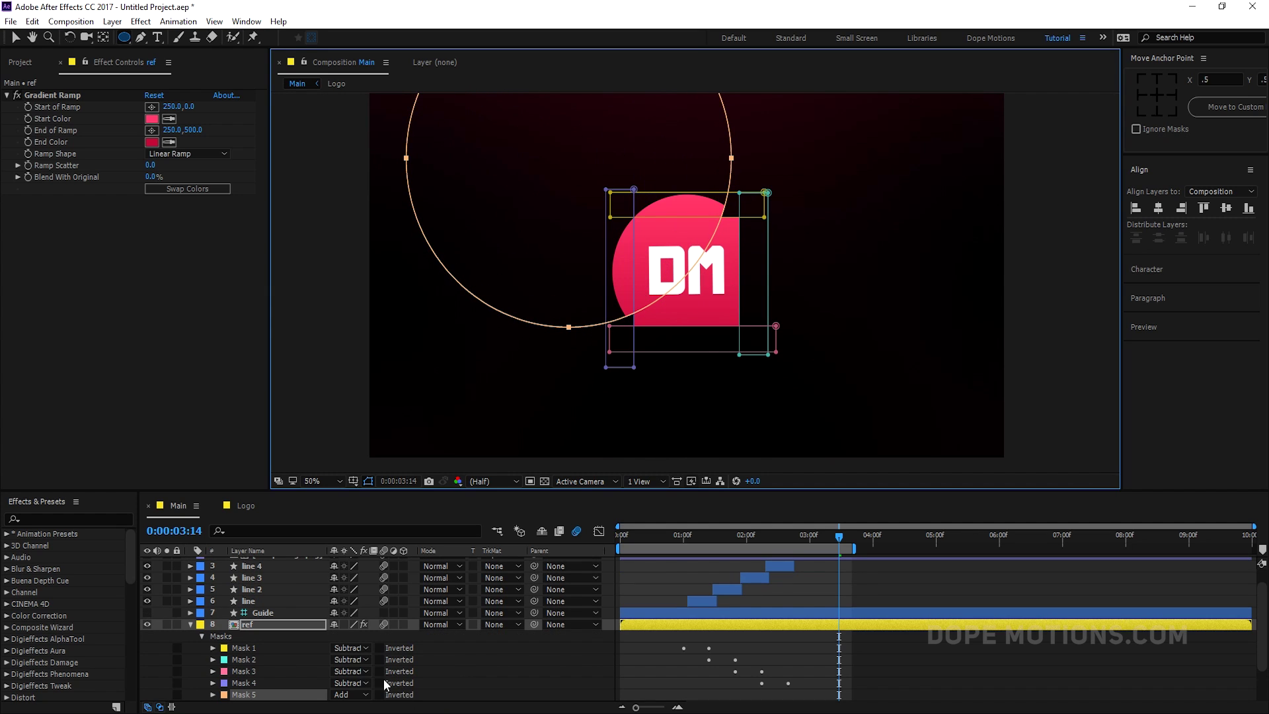
click(358, 694)
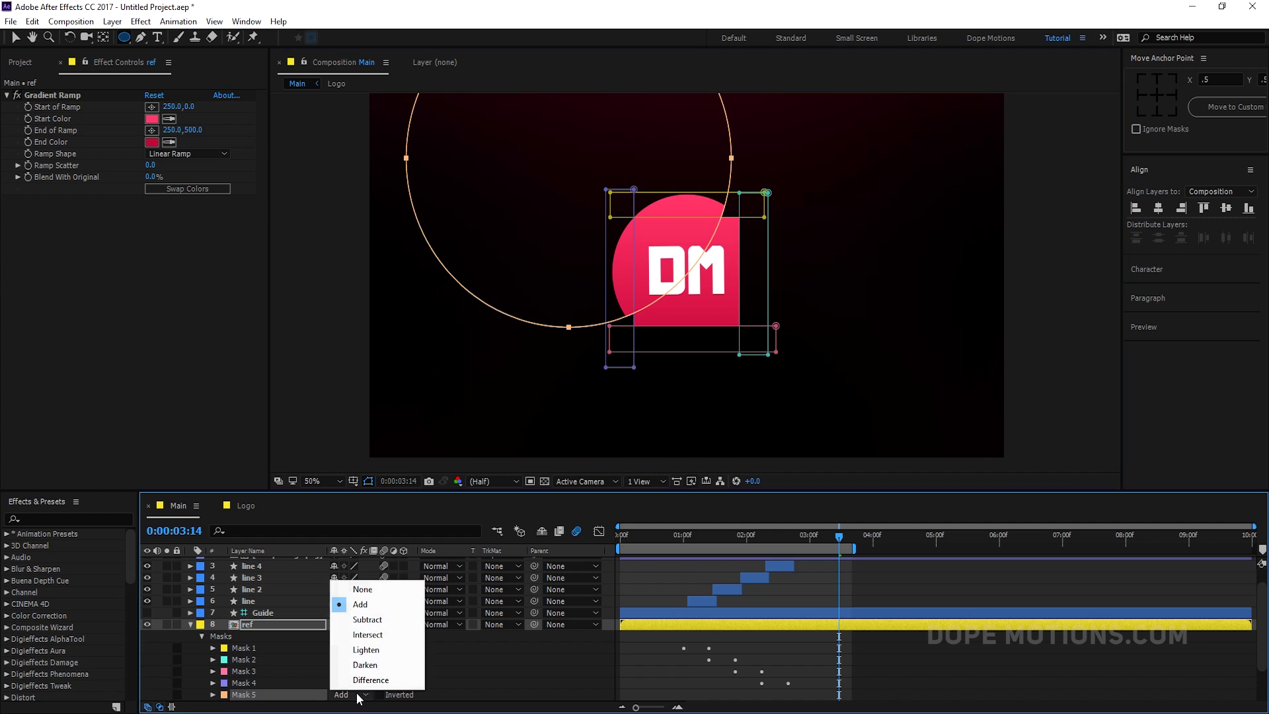
click(378, 635)
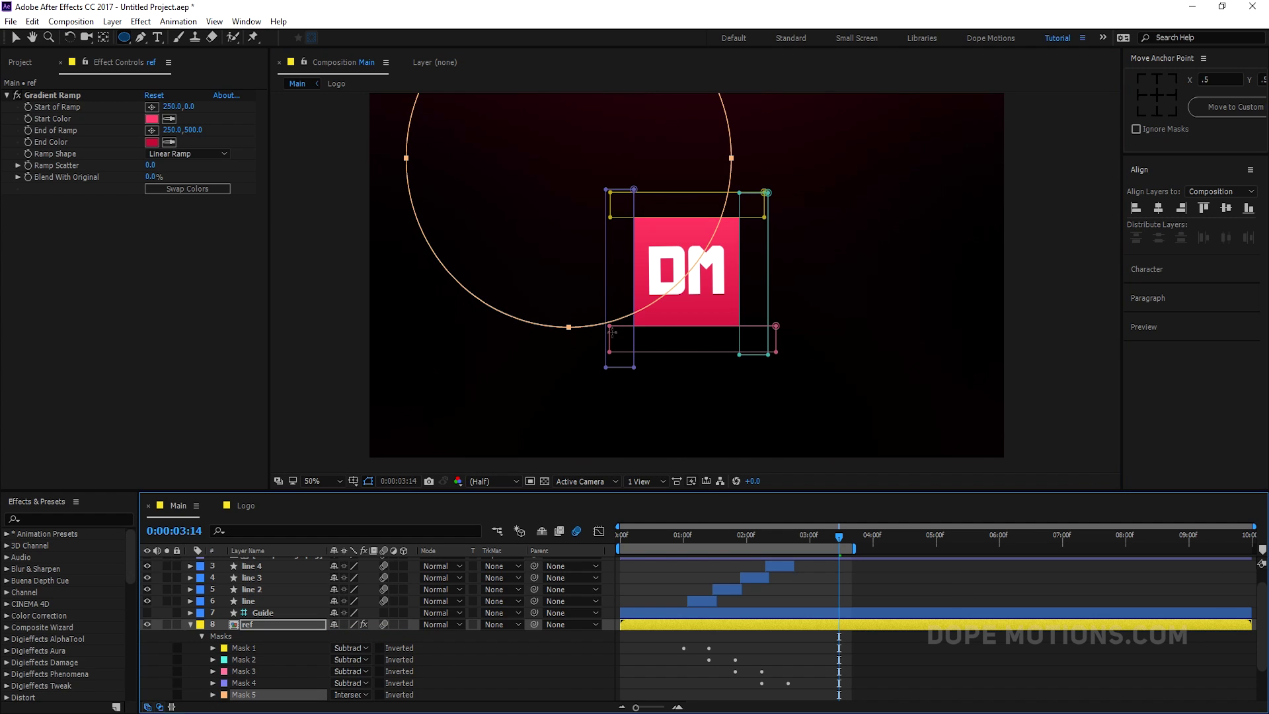
- Run ref's Gradient Ramp diagonally across the logo, from about 152, 140 to about 368, 362
click(65, 95)
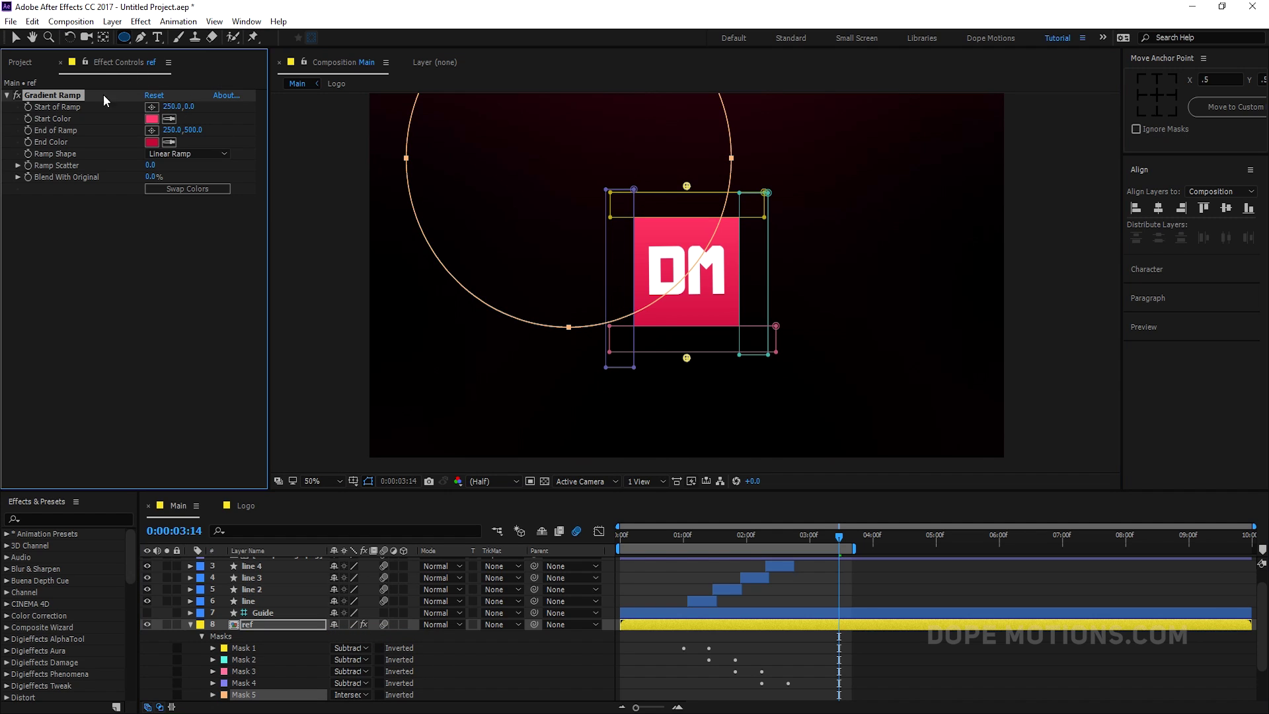
drag(686, 357, 724, 311)
drag(680, 191, 655, 225)
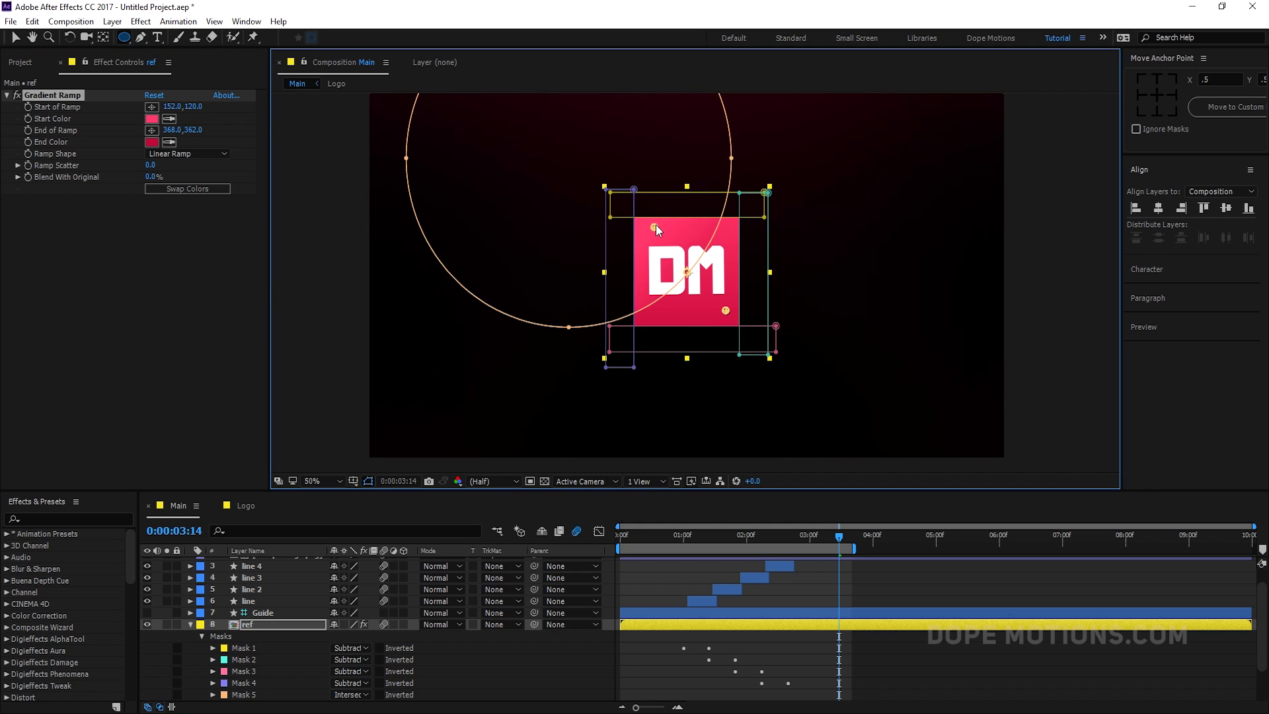
- Set ref's Gradient Ramp Start Color to the lighter pink FF5783 and inspect the logo up close with nothing selected
click(151, 119)
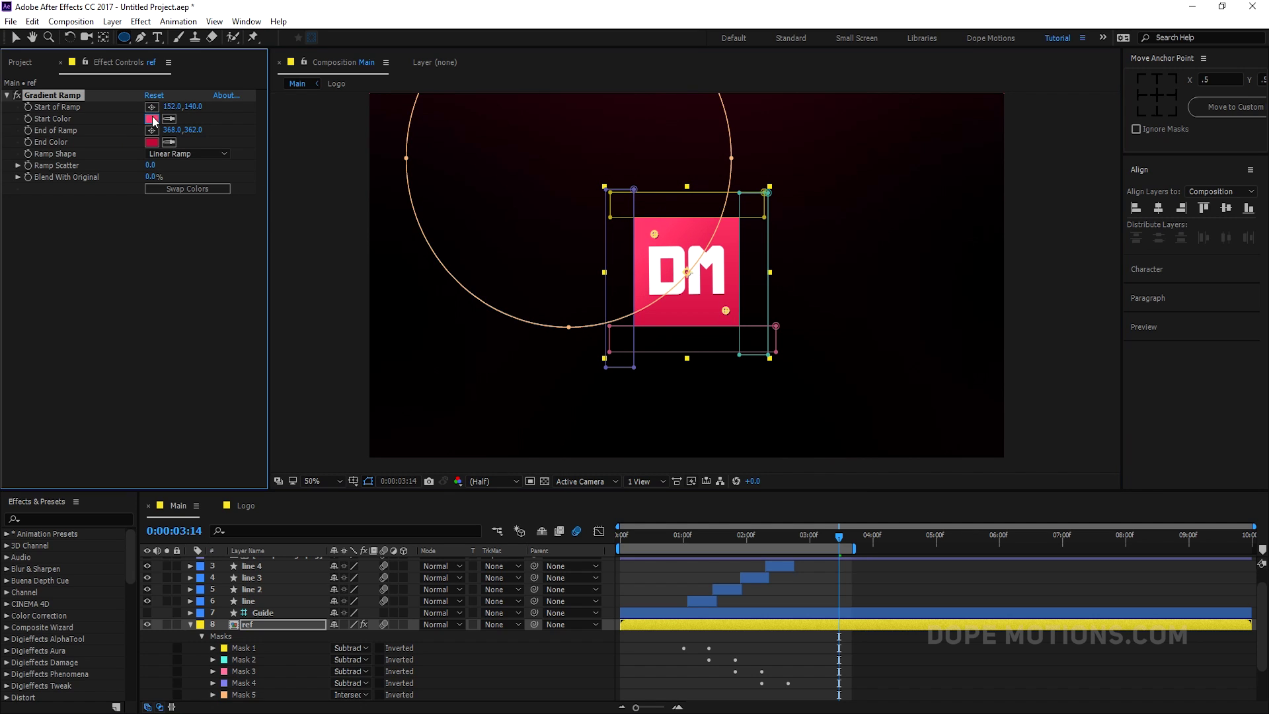
drag(655, 411, 653, 405)
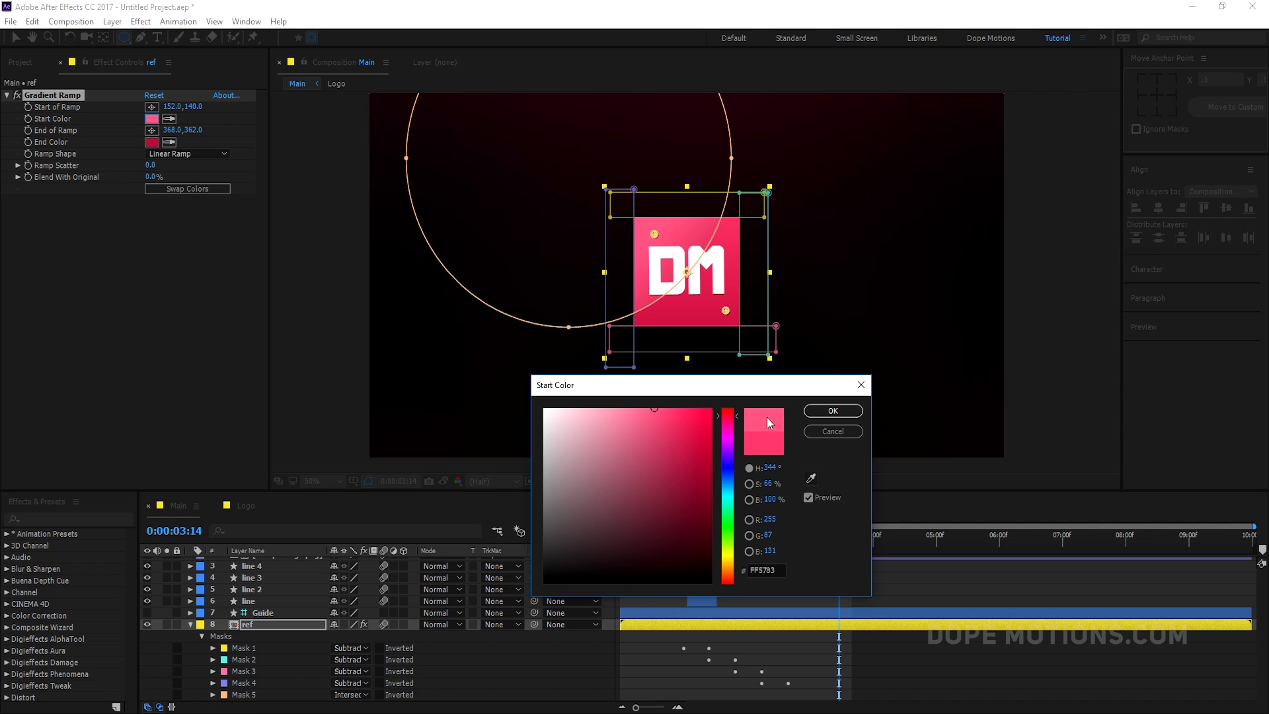
click(832, 411)
click(578, 665)
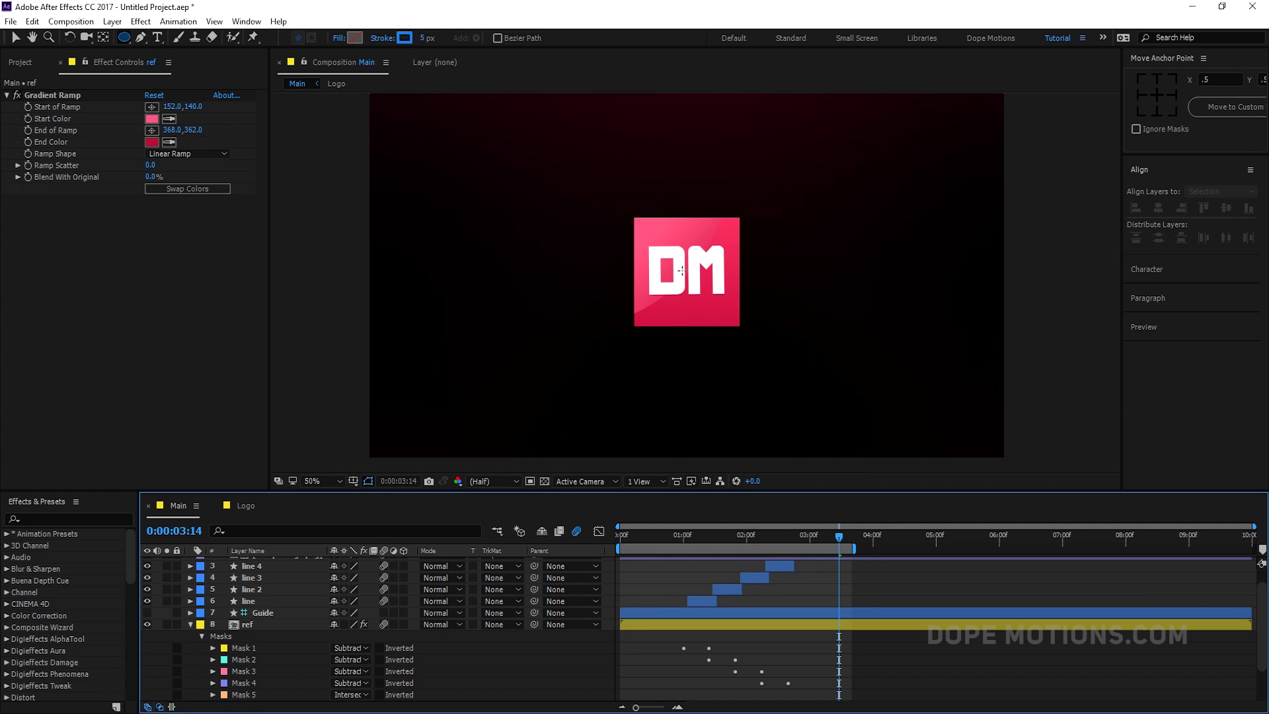
scroll(686, 257, up, 2)
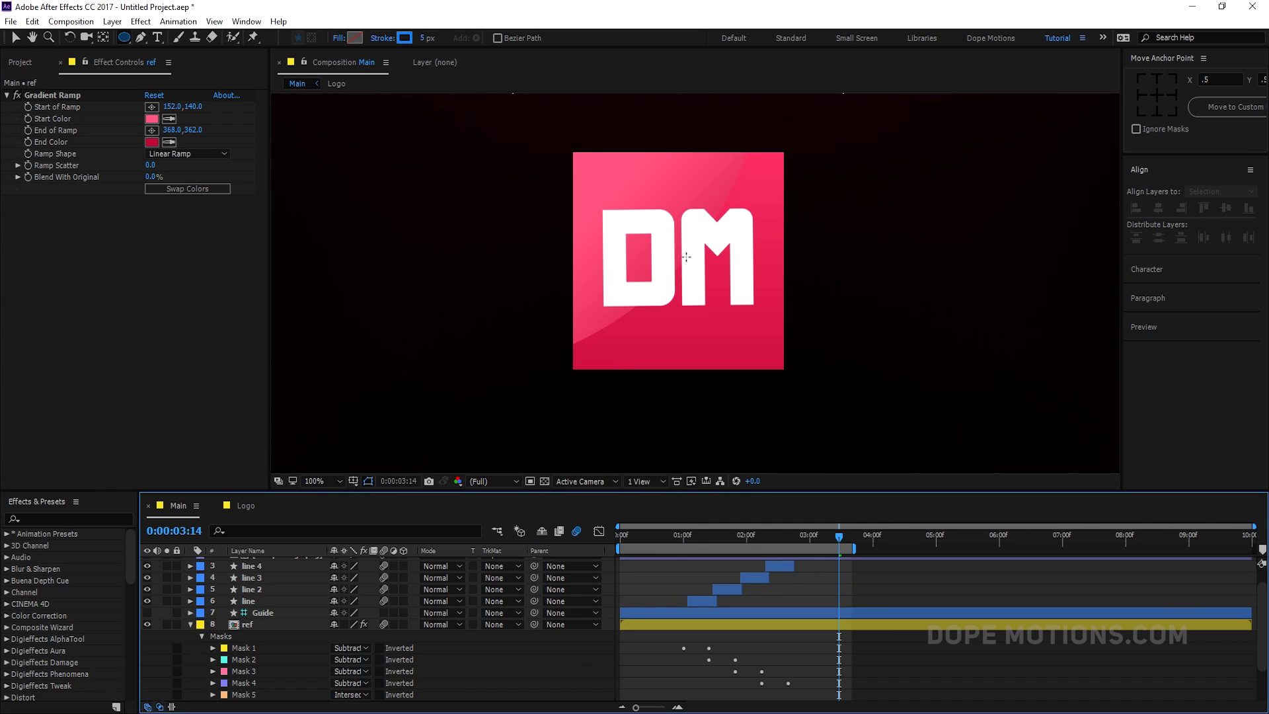
scroll(658, 248, down, 2)
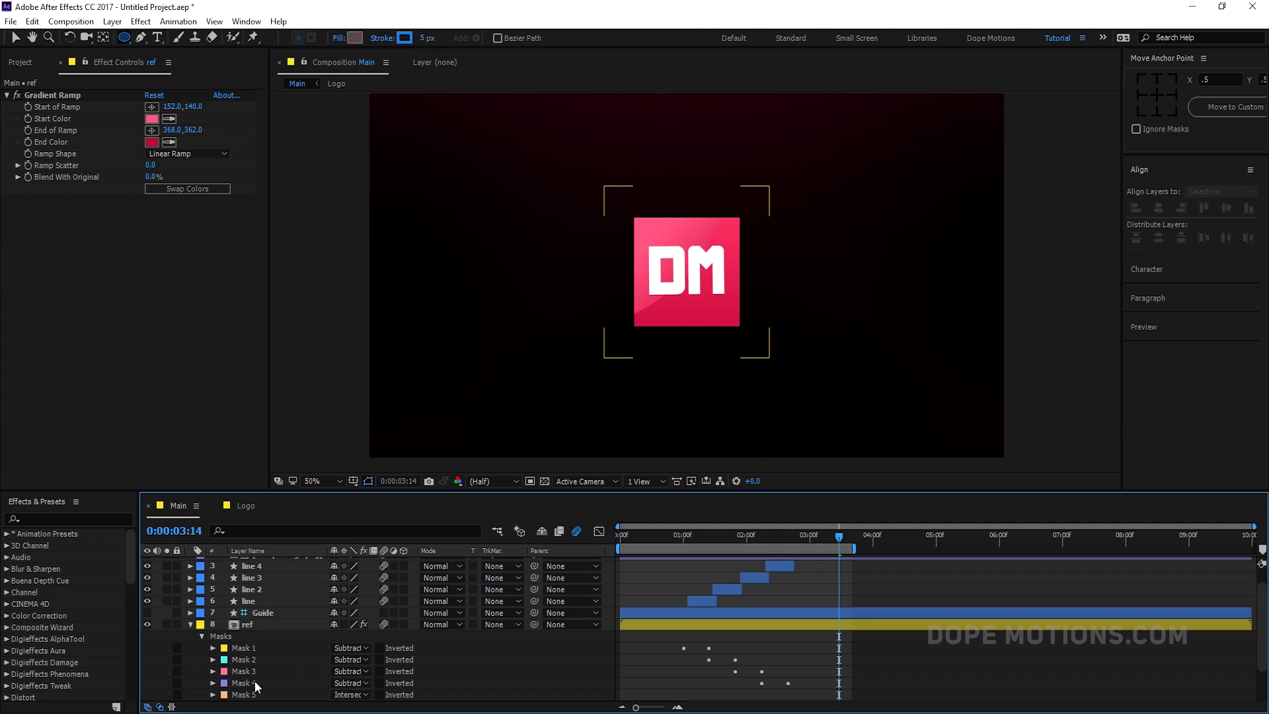
- Reposition ref's Gradient Ramp to start at about 108, 94 and end at about 334, 326
click(256, 623)
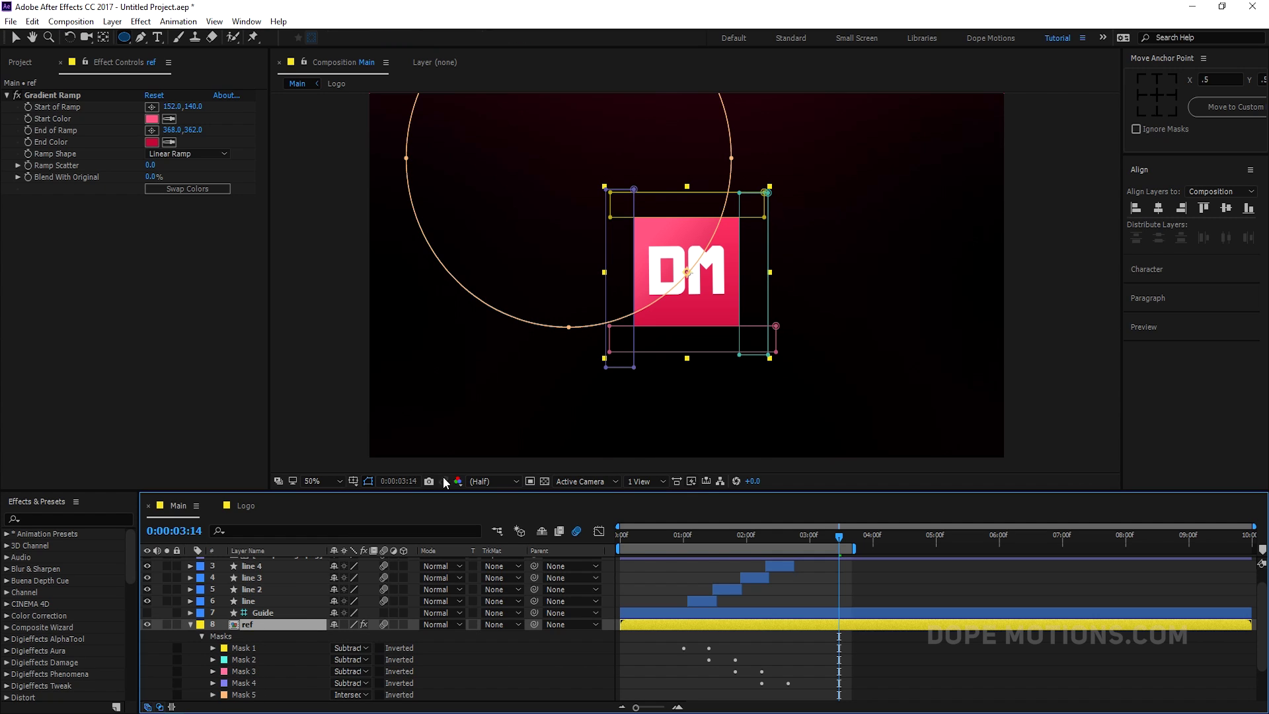
click(47, 104)
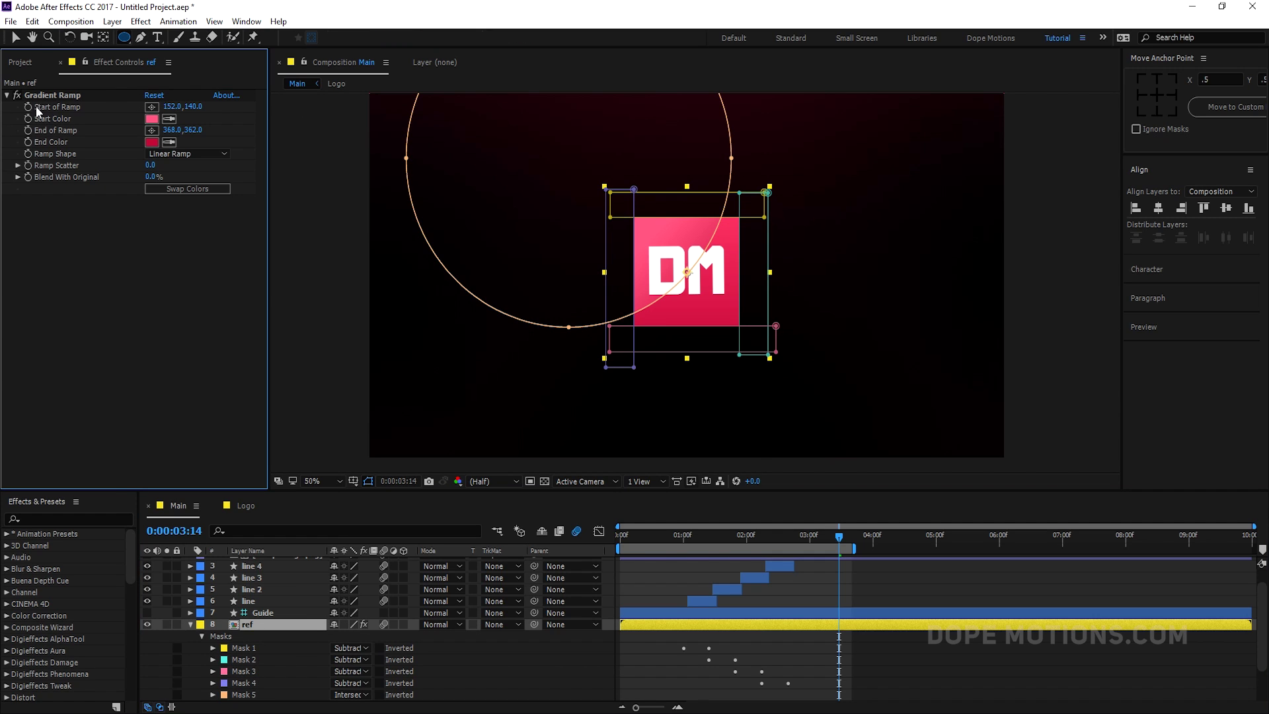
click(53, 95)
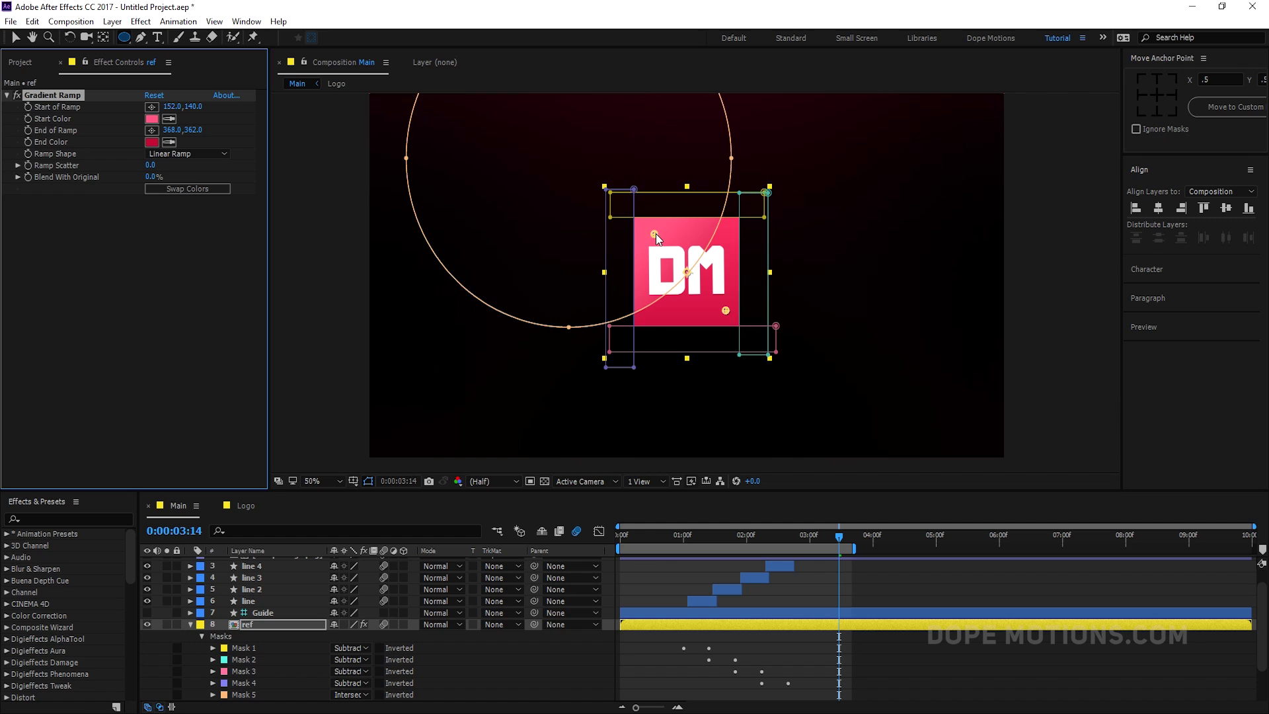
drag(654, 232, 642, 217)
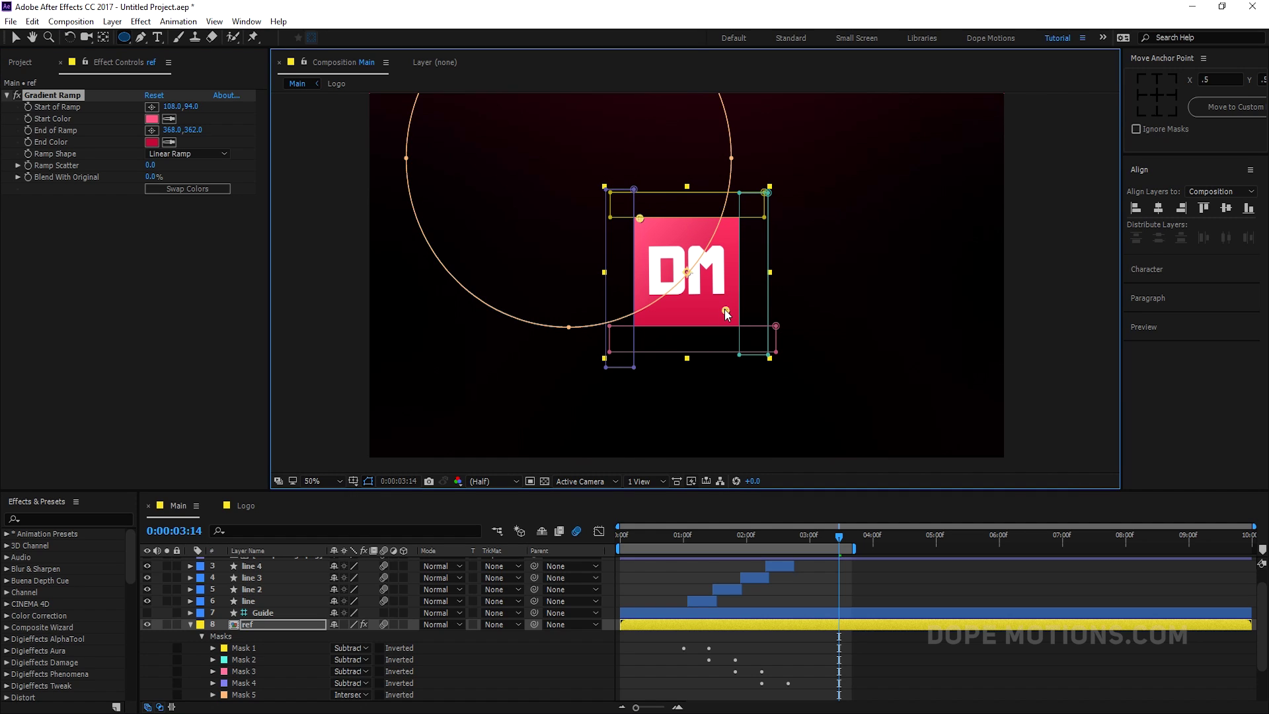
drag(725, 311, 713, 297)
click(665, 666)
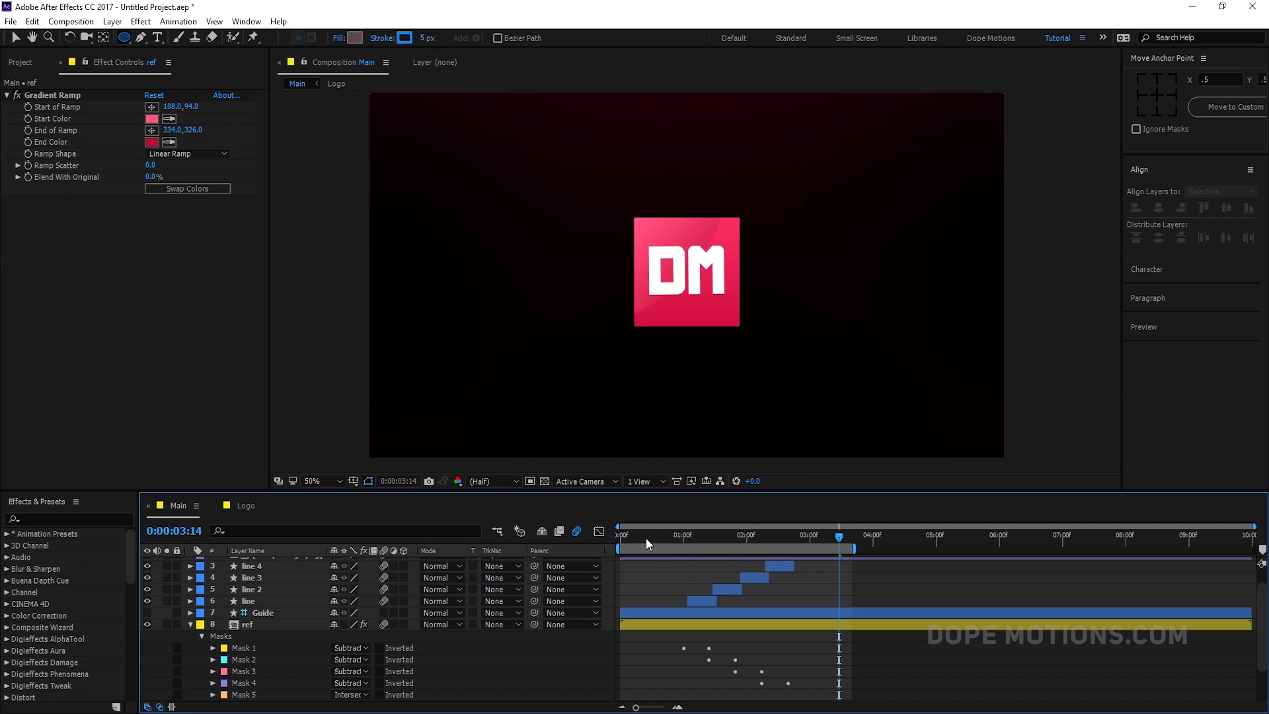
- Preview the animation from the beginning and park the current time at 0:00:00:24, where the logo is a circle
key(Home)
key(space)
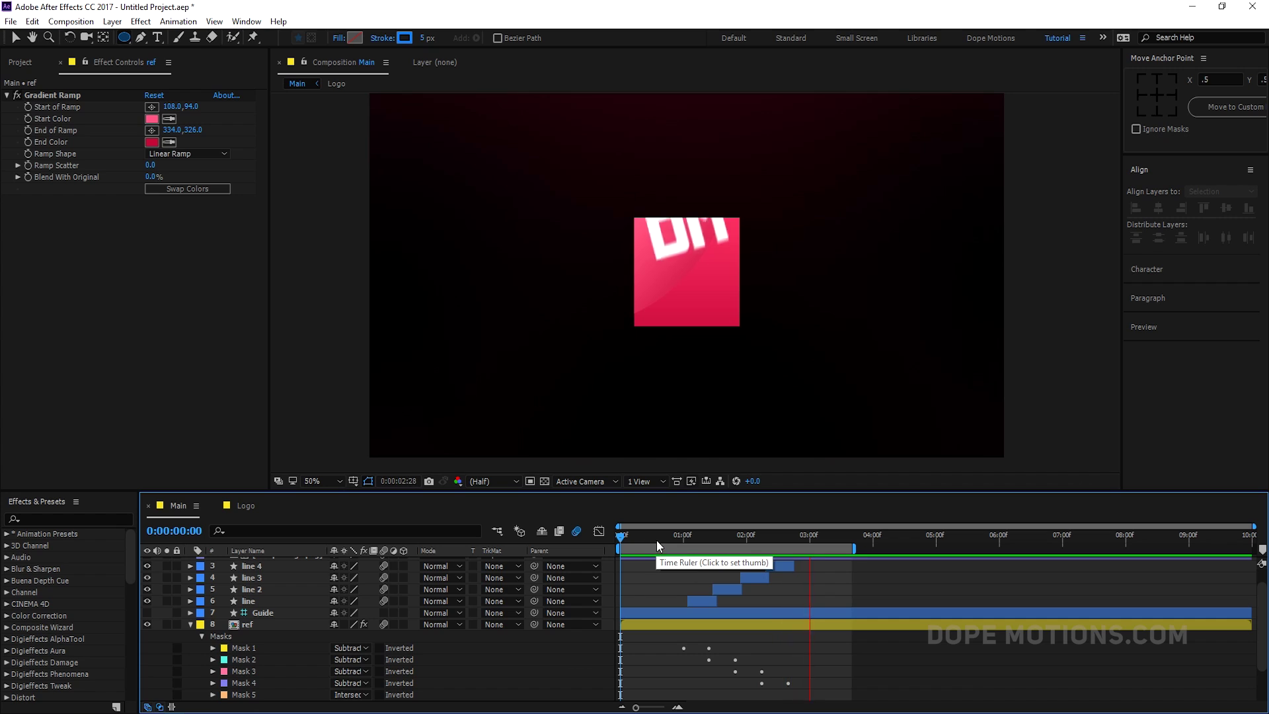
mouse_move(657, 539)
mouse_down()
mouse_move(708, 537)
mouse_move(671, 535)
mouse_up()
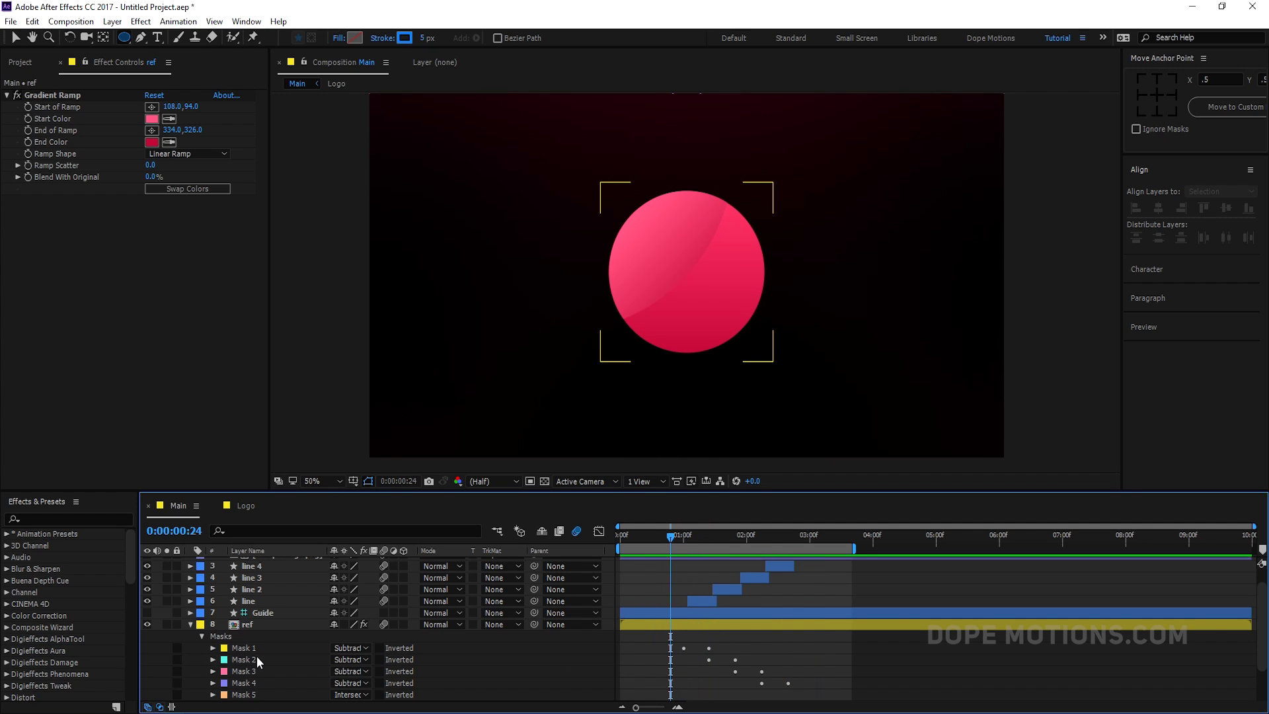
- Hide the mask outlines and reposition ref's Gradient Ramp to start at about 127, 121 and end at about 317, 368
click(258, 615)
click(253, 623)
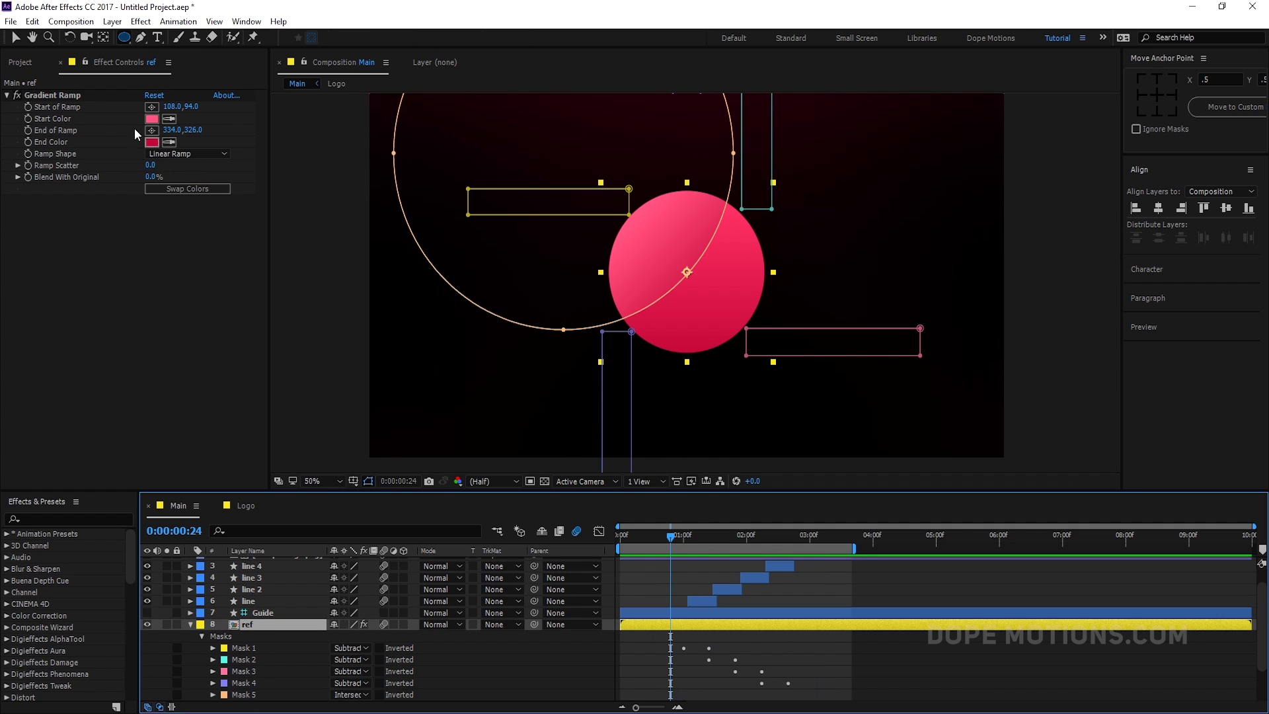
click(61, 94)
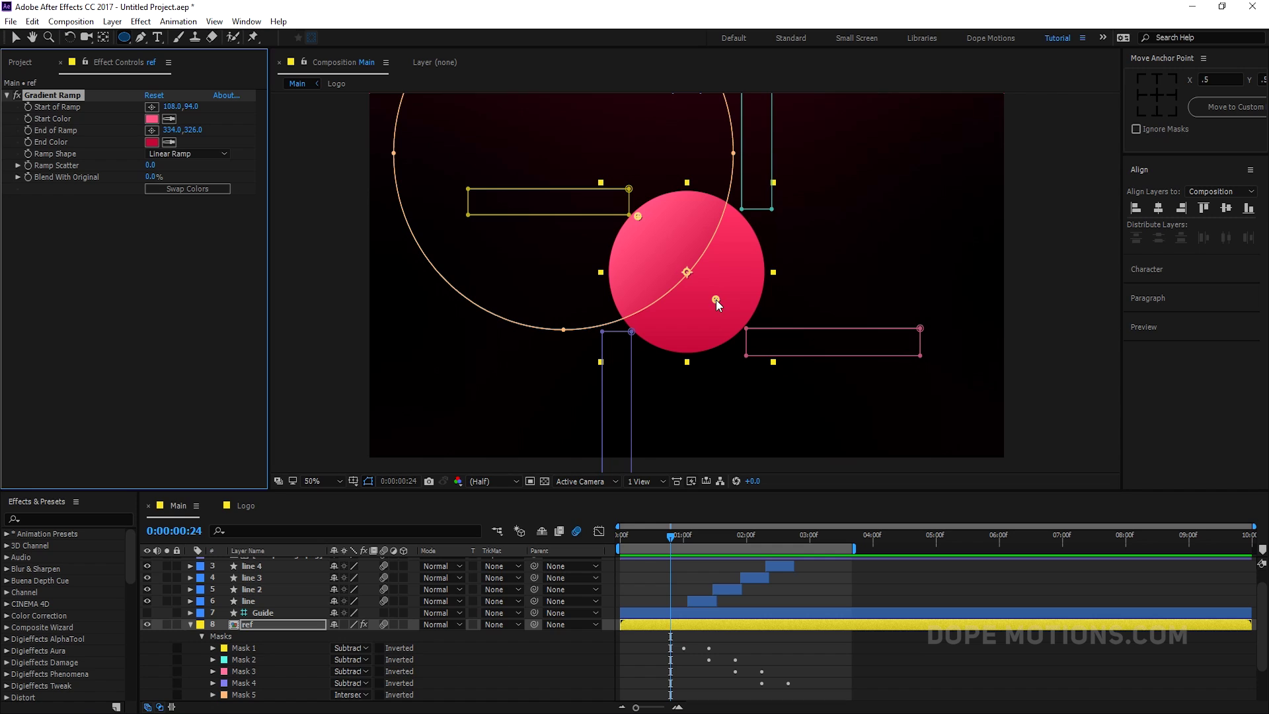
drag(715, 299, 735, 315)
click(369, 481)
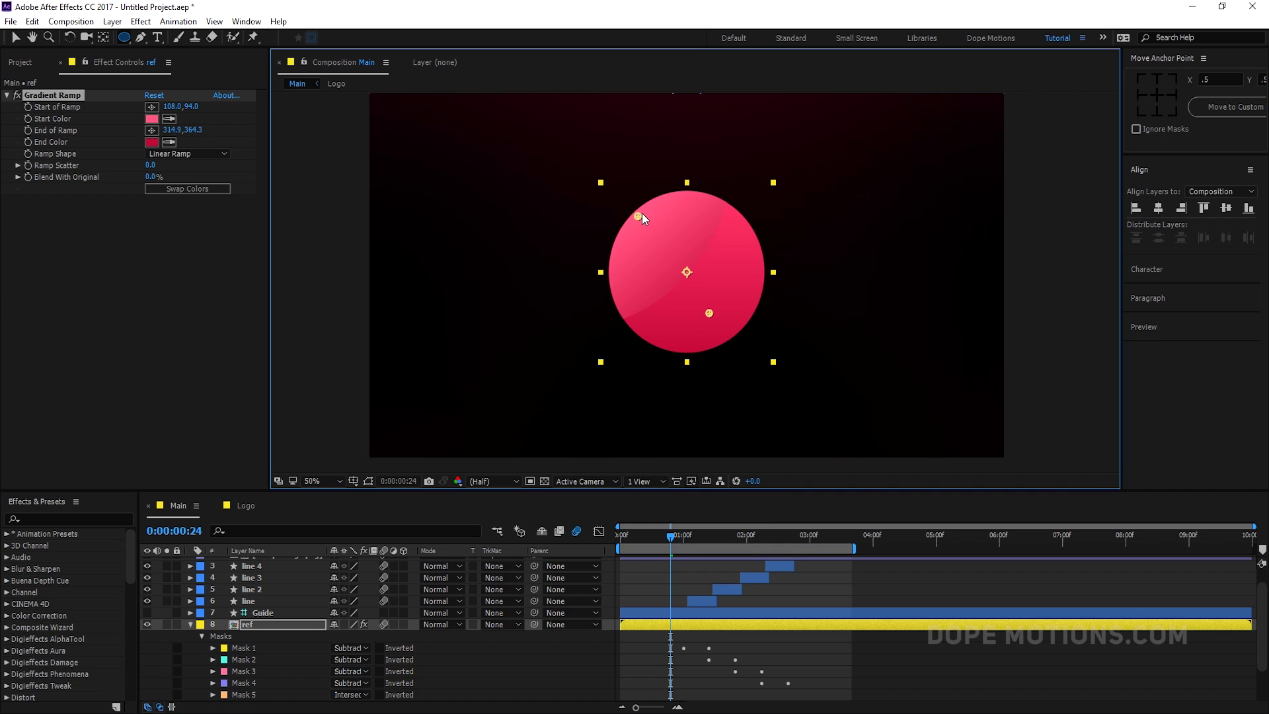
mouse_move(641, 212)
mouse_down()
mouse_move(625, 201)
mouse_move(645, 225)
mouse_up()
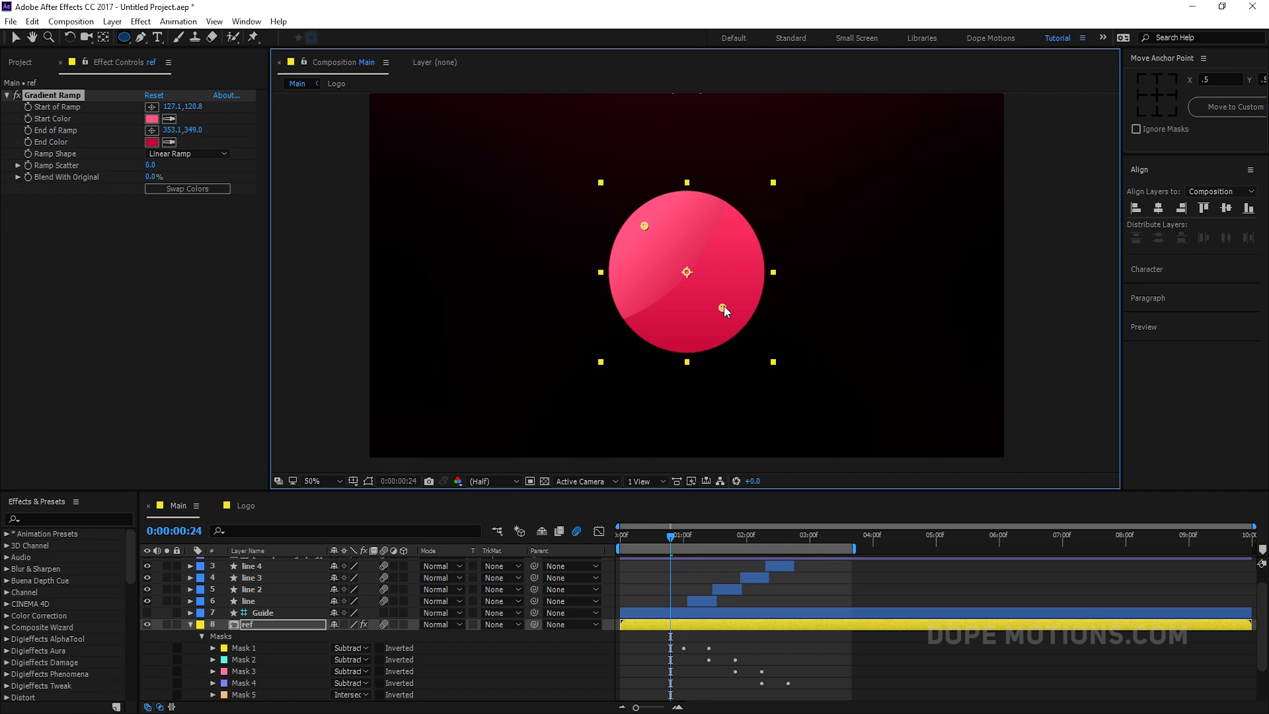
drag(713, 310, 711, 314)
- Collapse the ref layer's properties and play back the shaded logo animation from the first frame
click(189, 623)
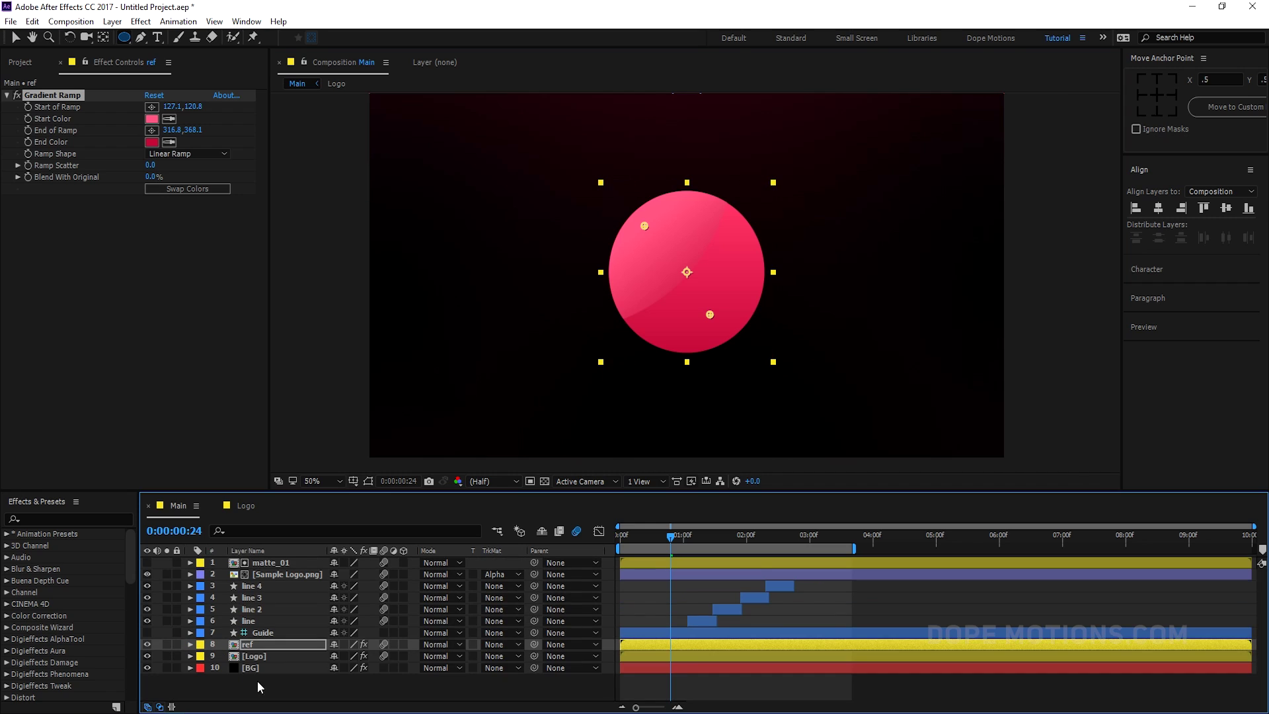
drag(655, 531, 562, 535)
key(space)
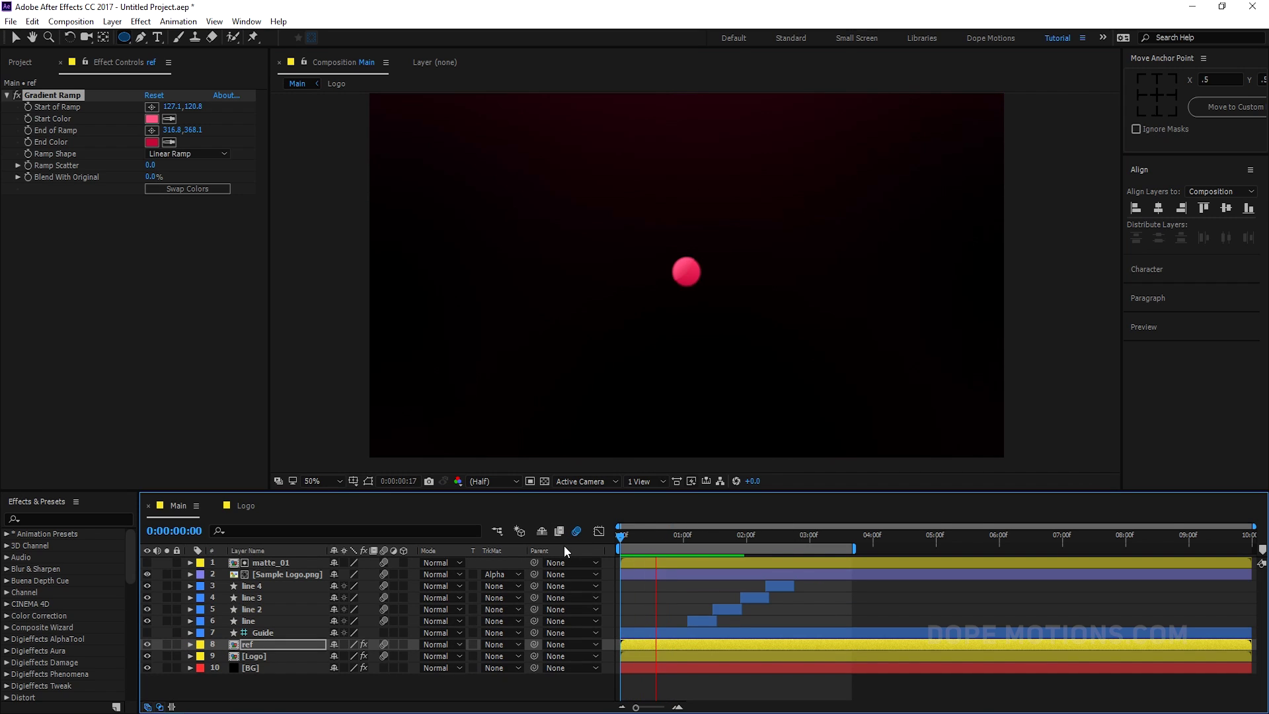